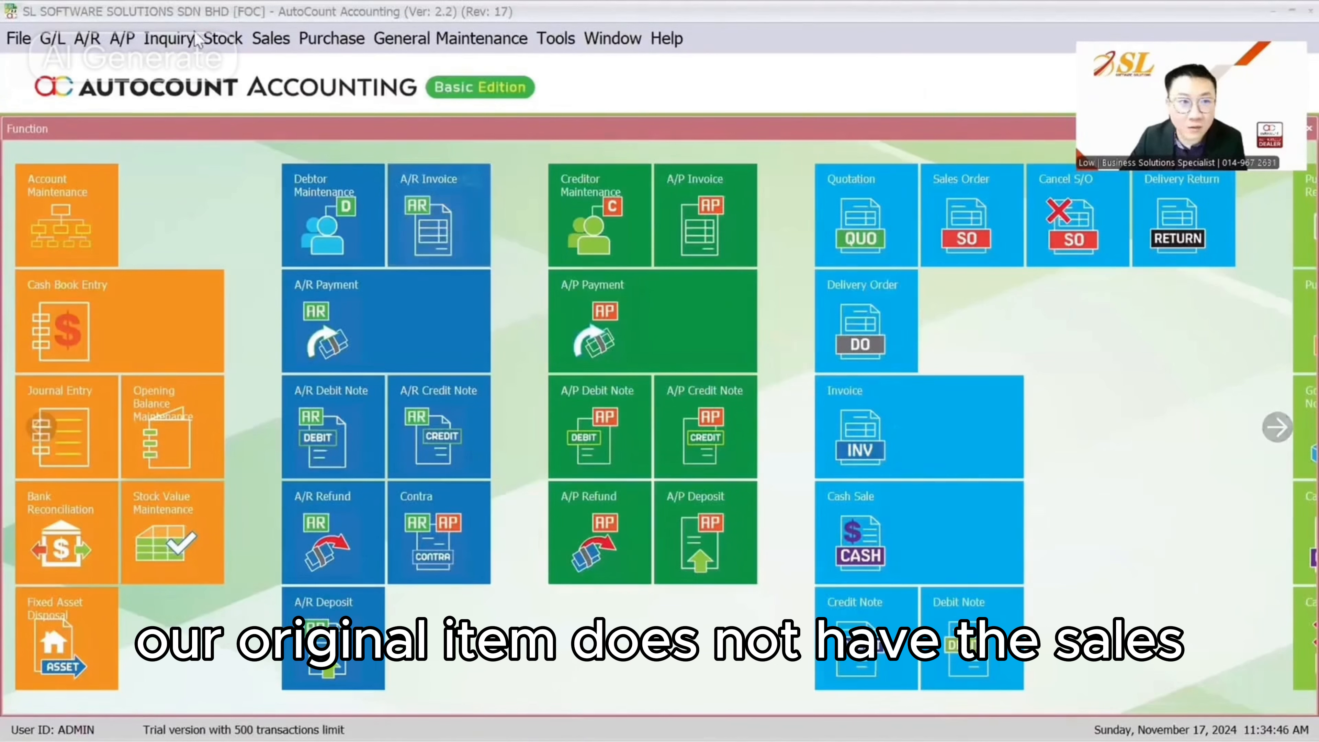
Open the ITEM A record for editing from Stock Item Maintenance.
left_click(223, 38)
left_click(265, 60)
left_click(163, 168)
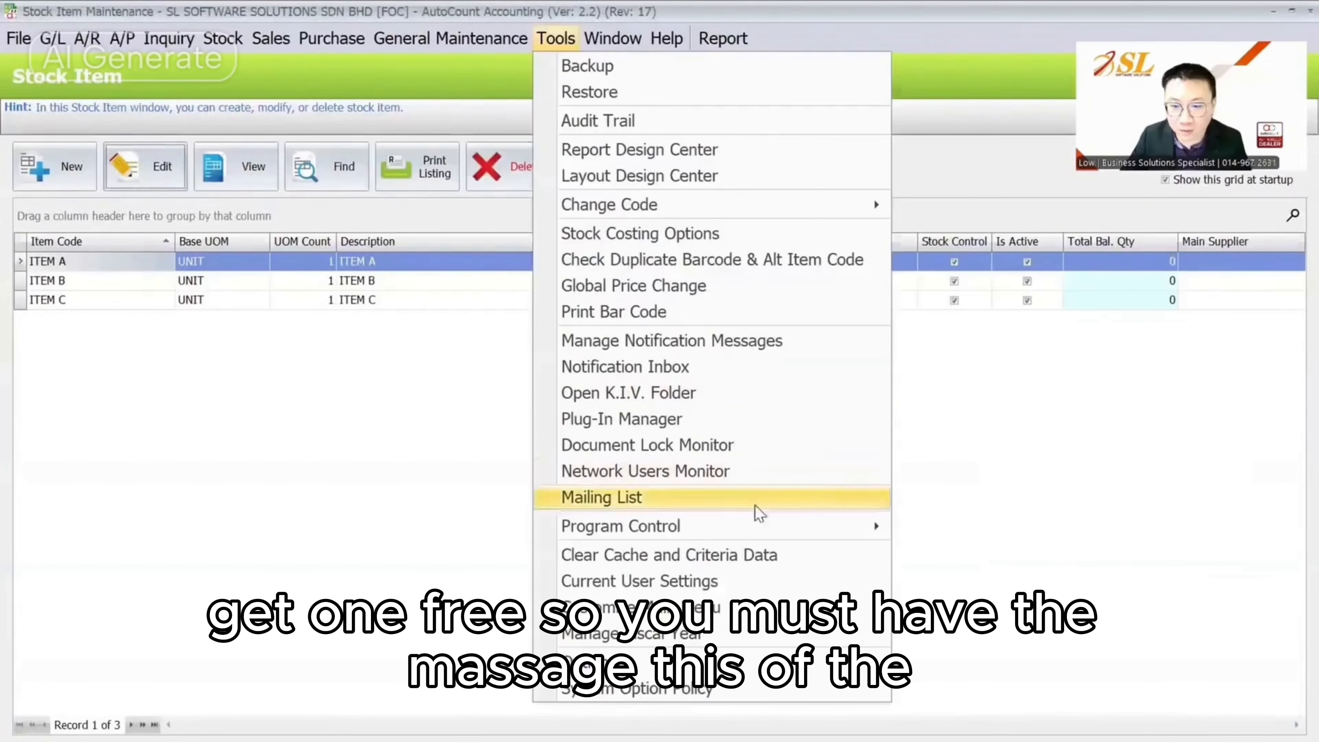
Check in the program's module settings whether the FOC Quantity module is enabled.
mouse_move(763, 526)
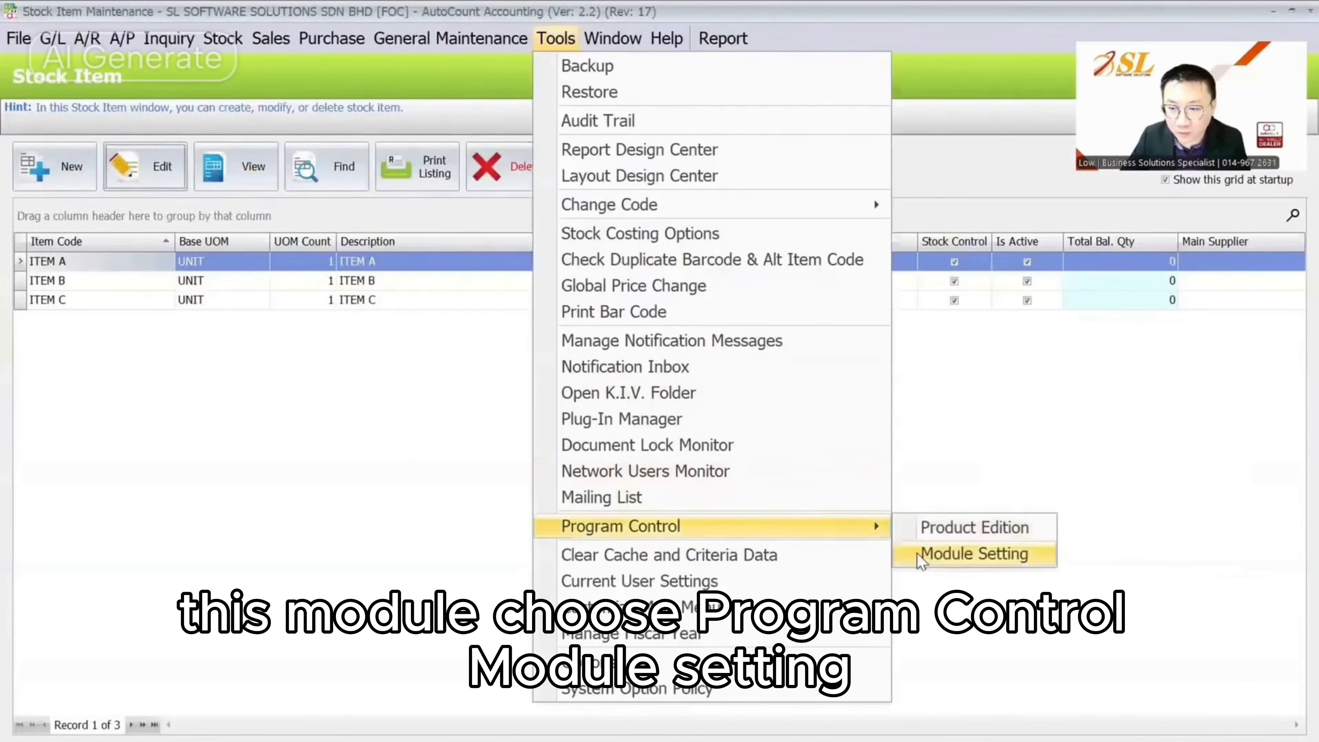
left_click(971, 551)
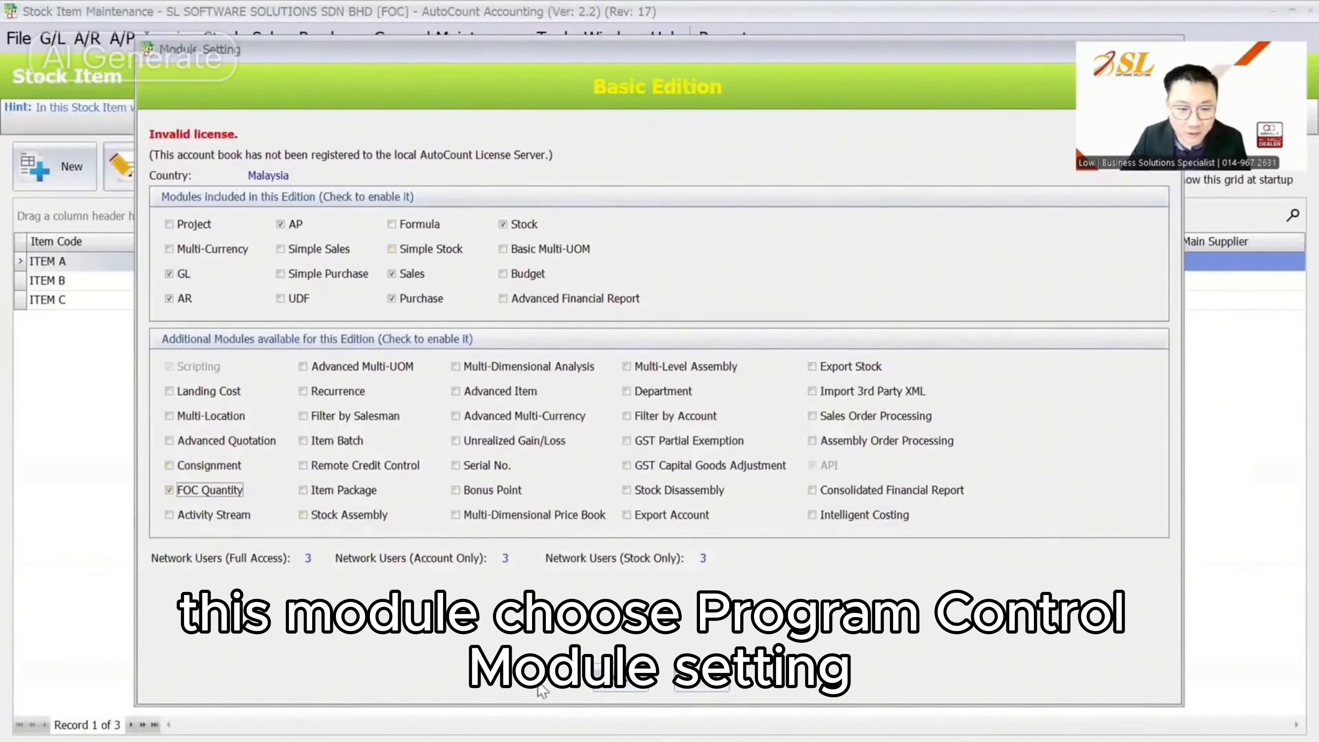
left_click(623, 685)
Set ITEM A's sales entitlement to 1 FOC item for every sale of 10 items.
left_click(165, 167)
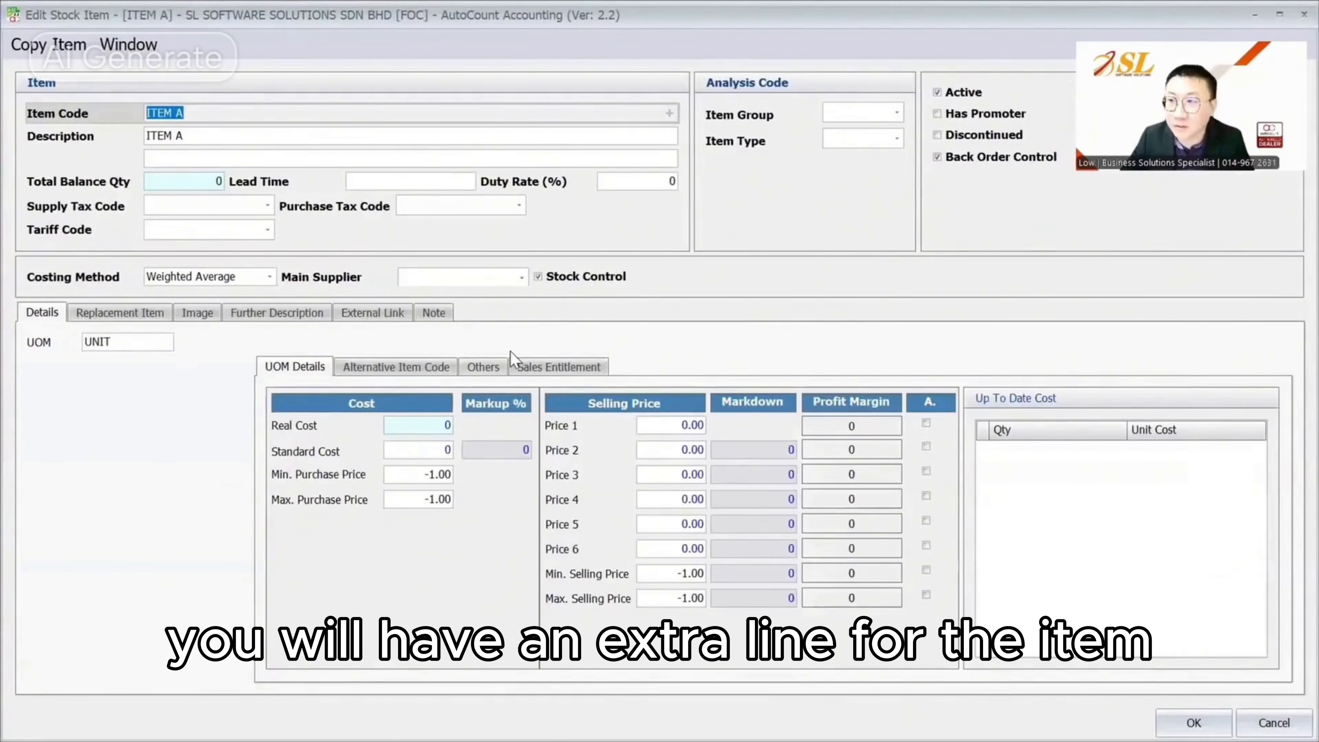
left_click(552, 371)
left_click(403, 410)
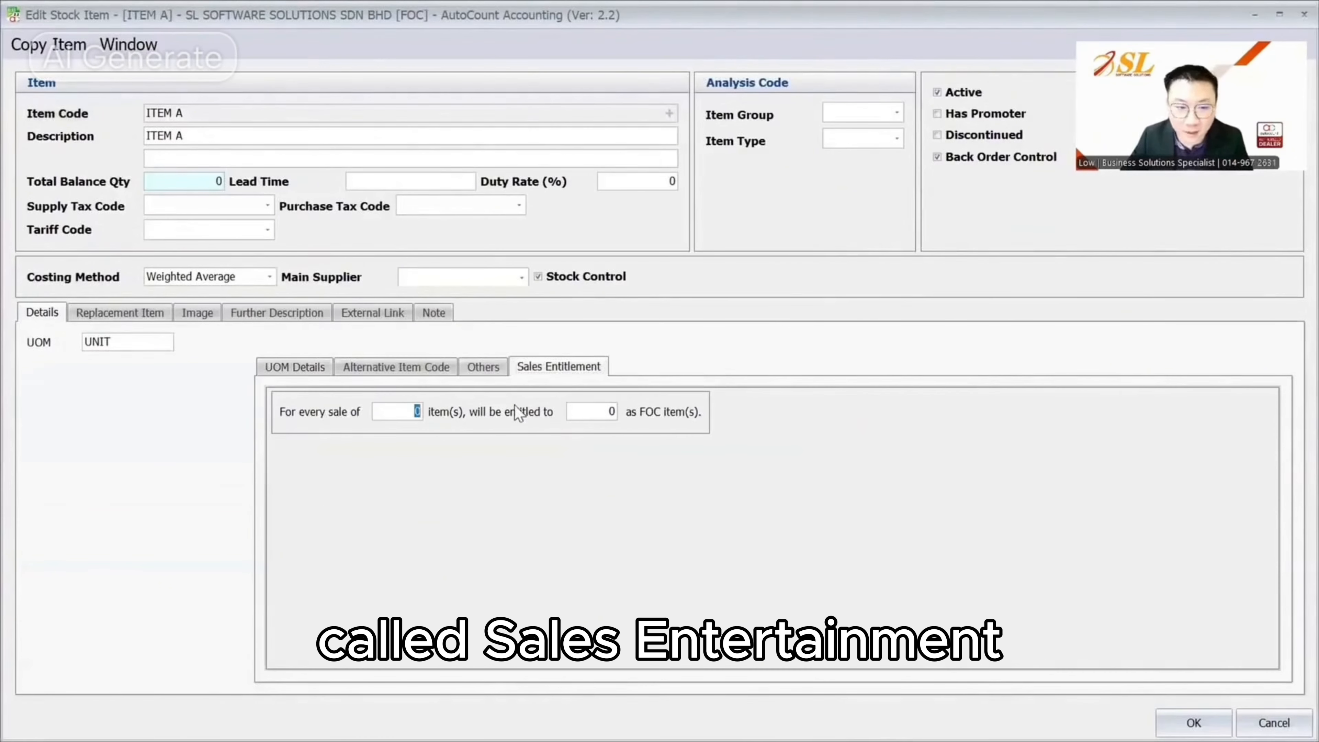
type("10")
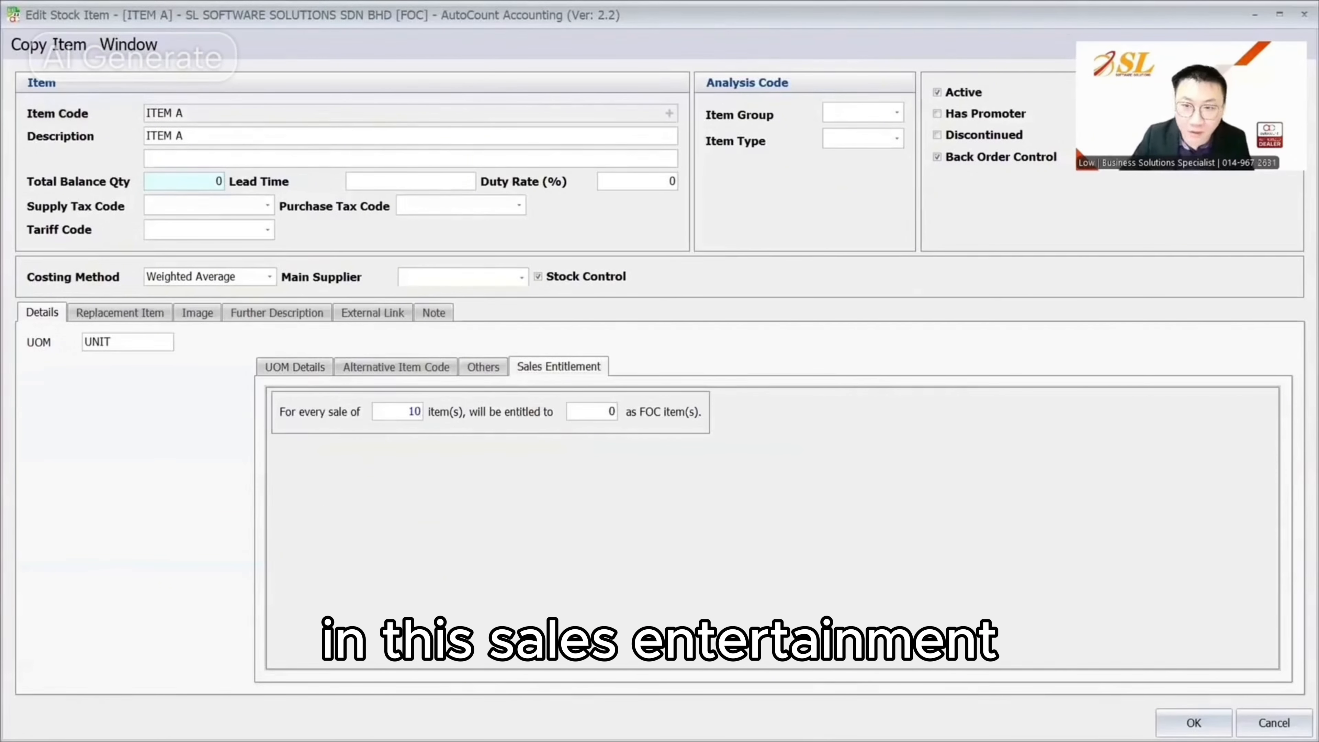
left_click(608, 415)
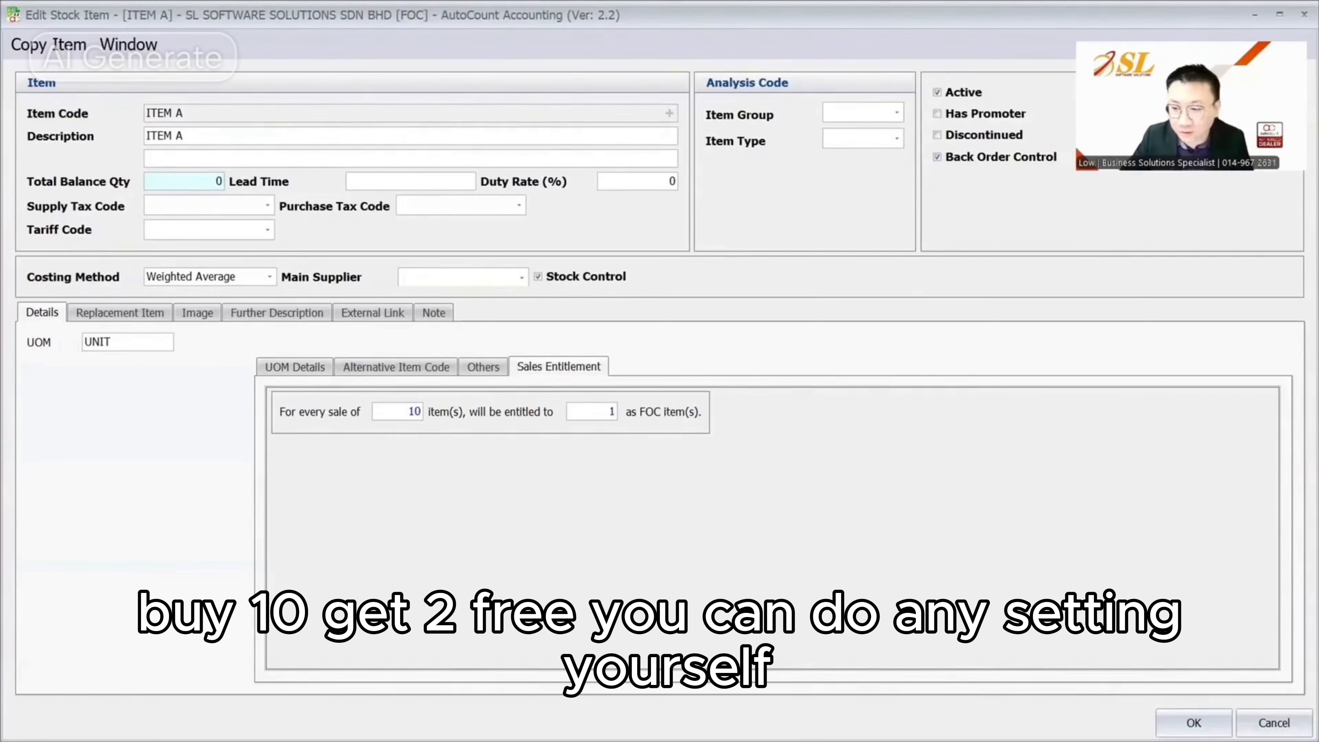
double_click(162, 114)
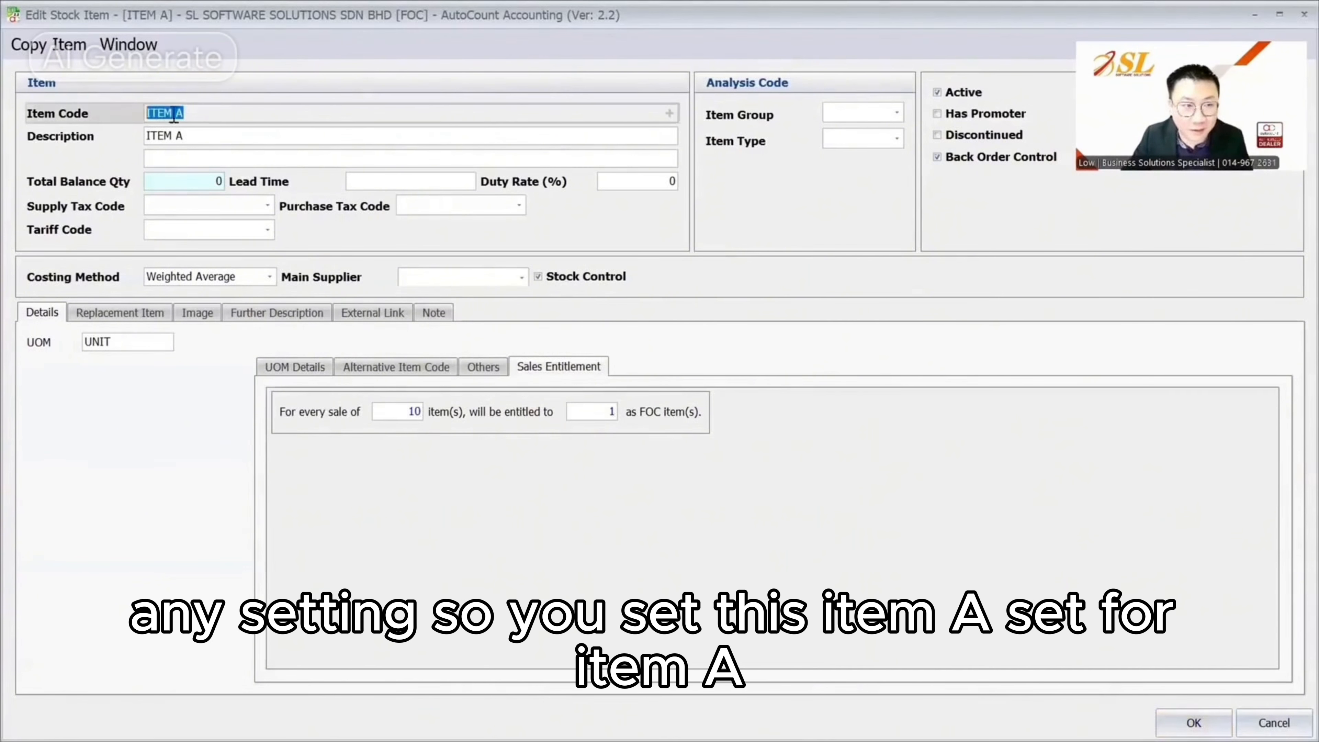
left_click(196, 136)
left_click_drag(195, 136, 18, 116)
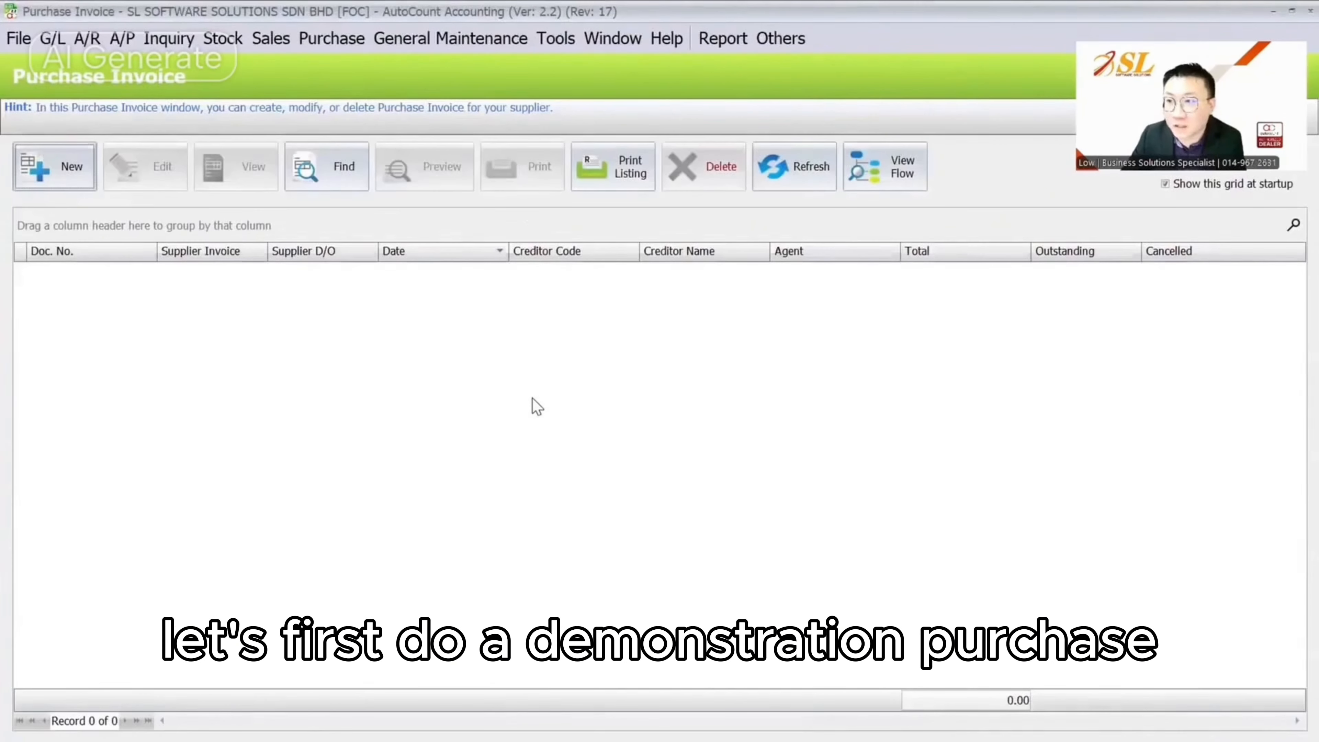
Create a purchase invoice for SUPPLIER A with 100 units of ITEM A at a unit price of 5.
left_click(49, 179)
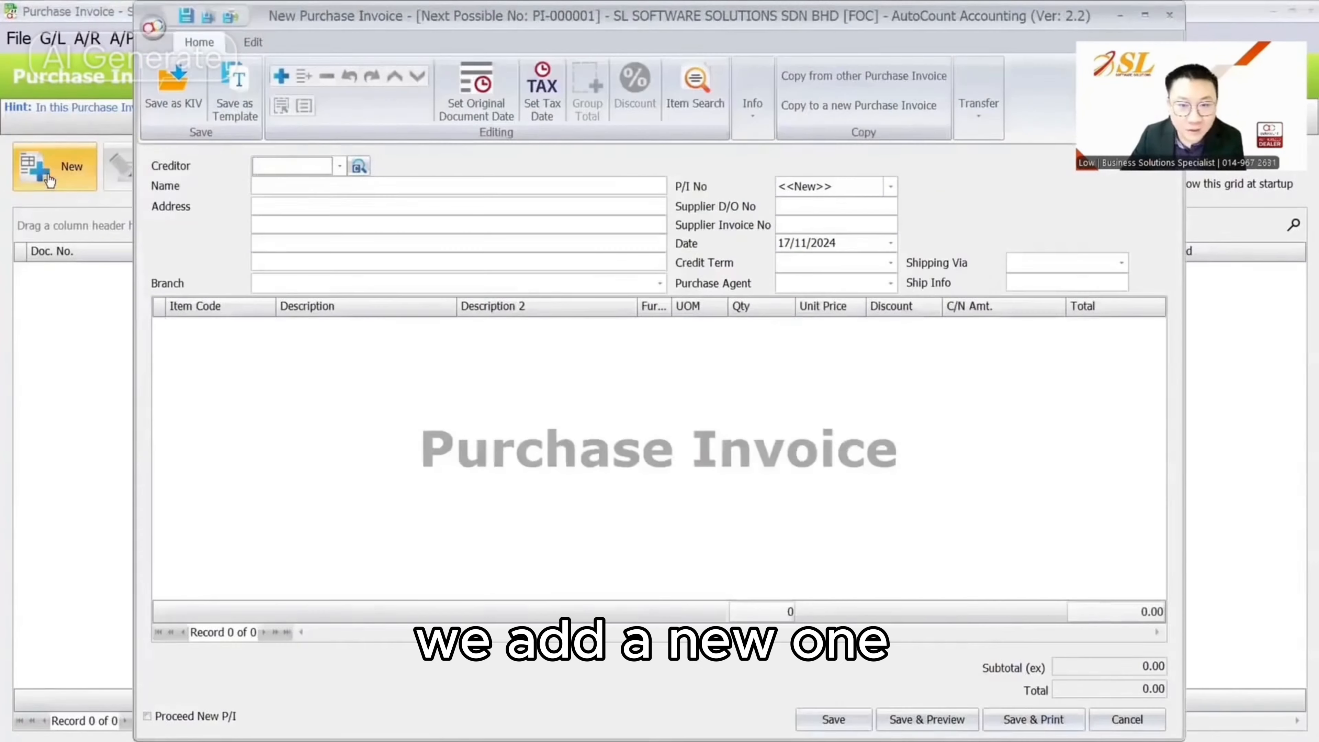
right_click(456, 481)
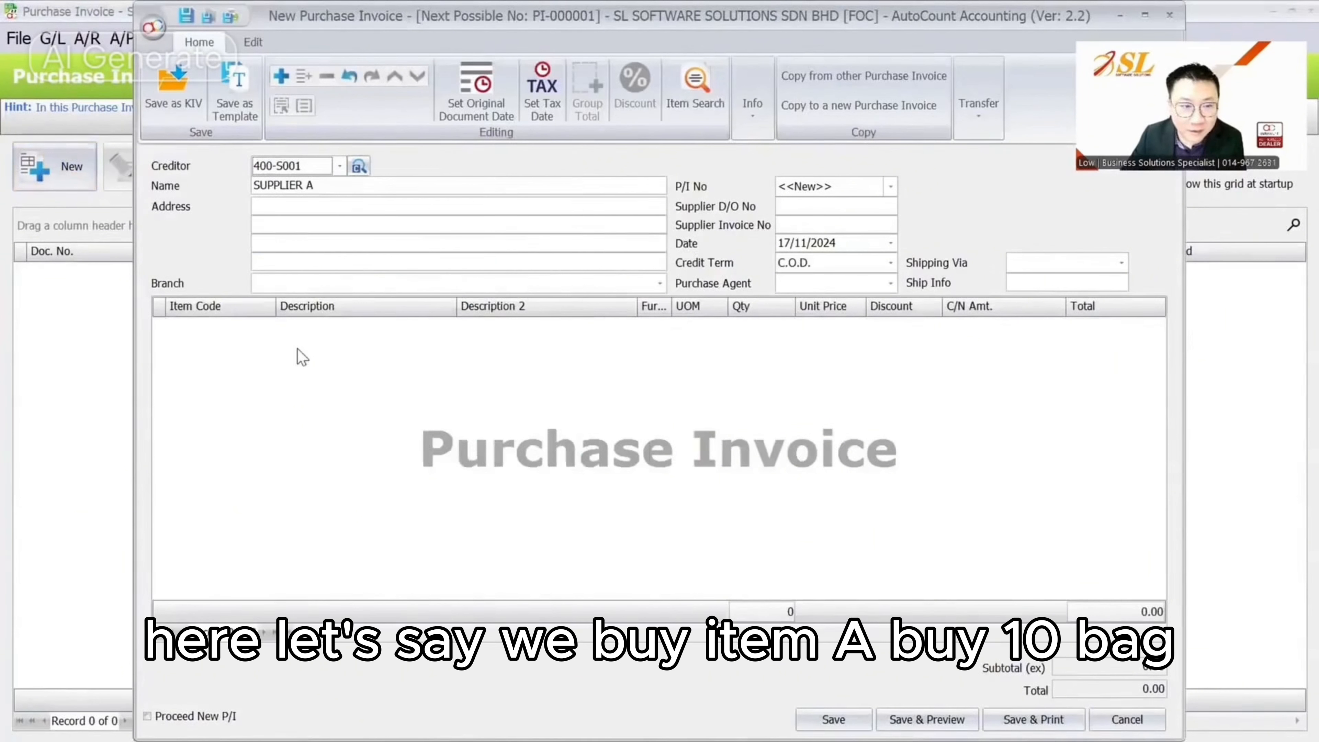
right_click(297, 347)
left_click(338, 359)
left_click(270, 332)
left_click(234, 410)
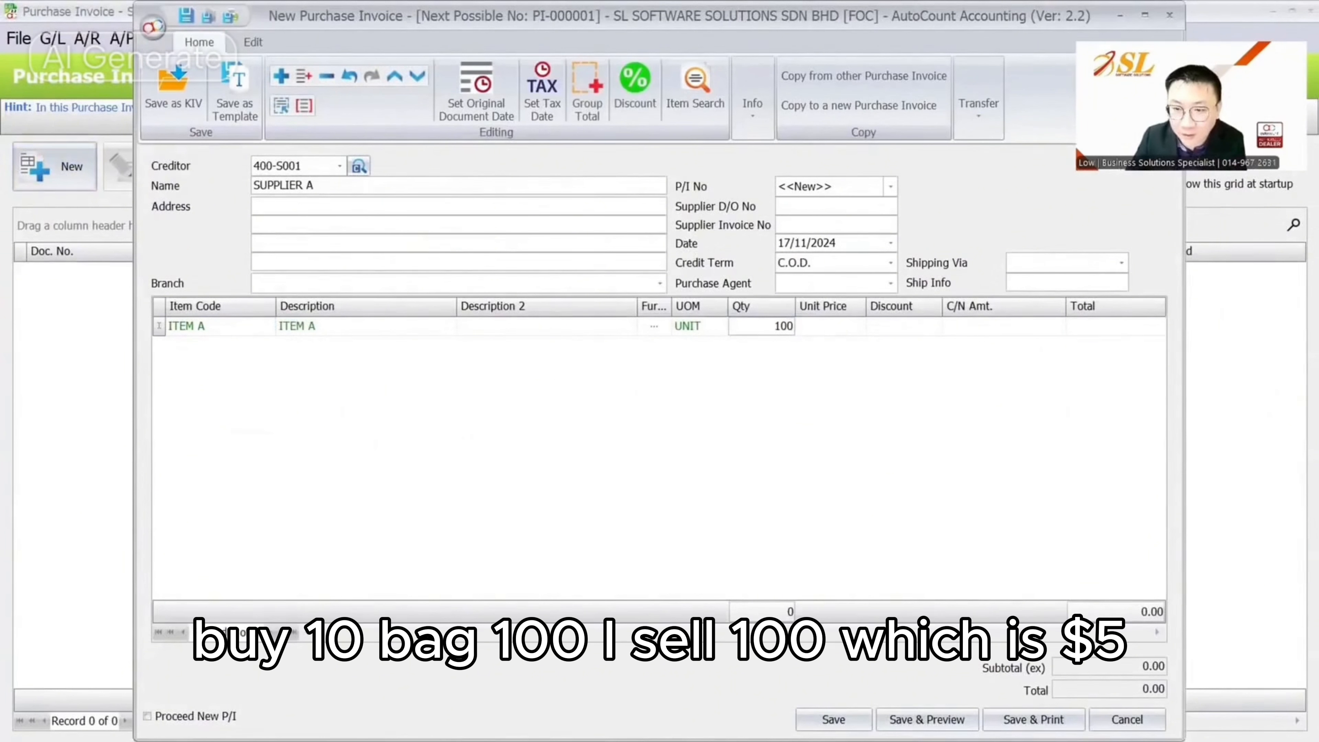
type("100")
key("Tab")
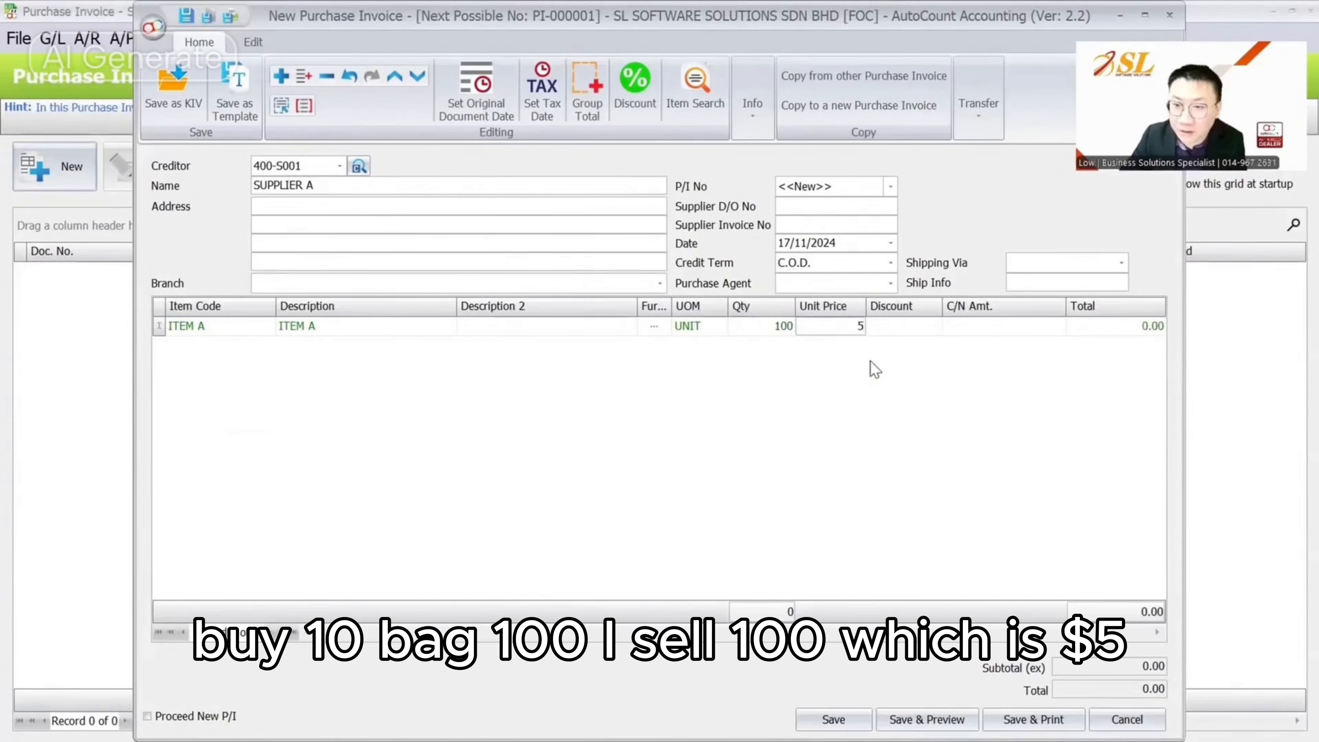
Date the purchase invoice 01/11/2024 and save it.
left_click(781, 244)
type("01")
key("Tab")
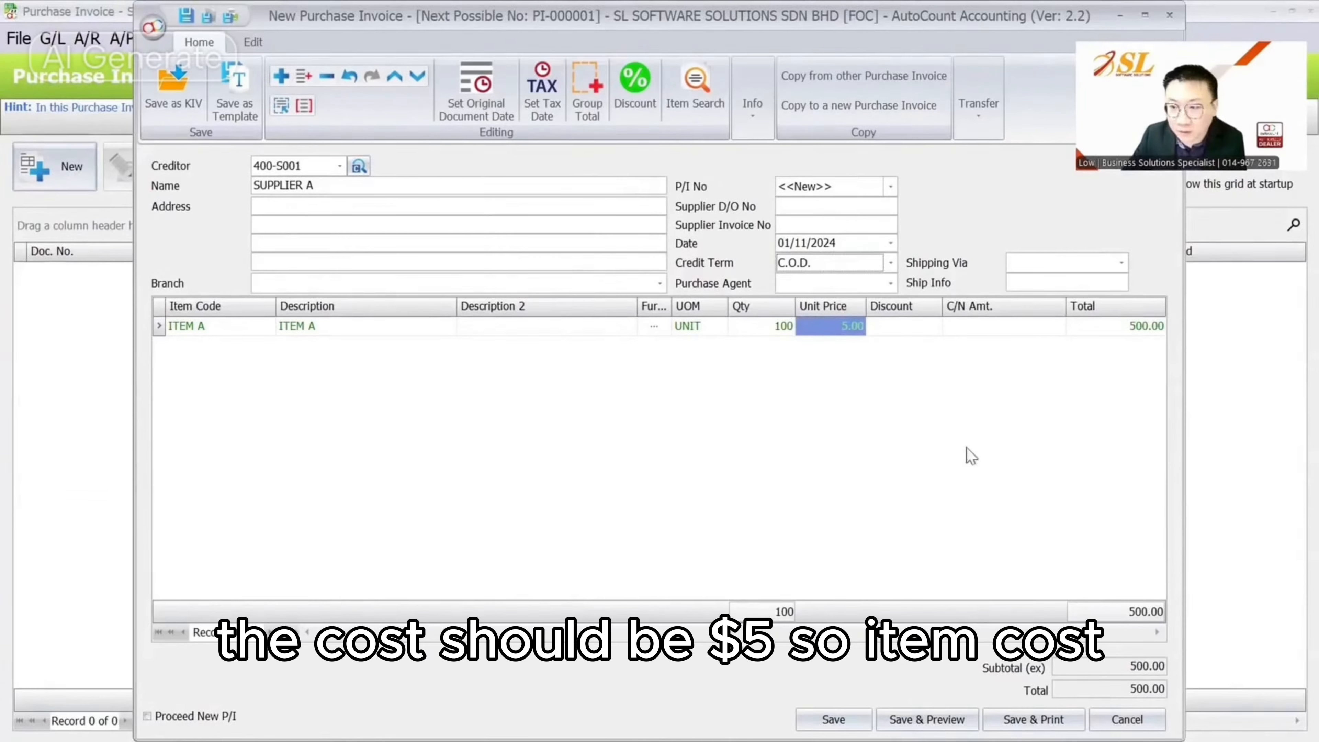
left_click(833, 719)
left_click(604, 410)
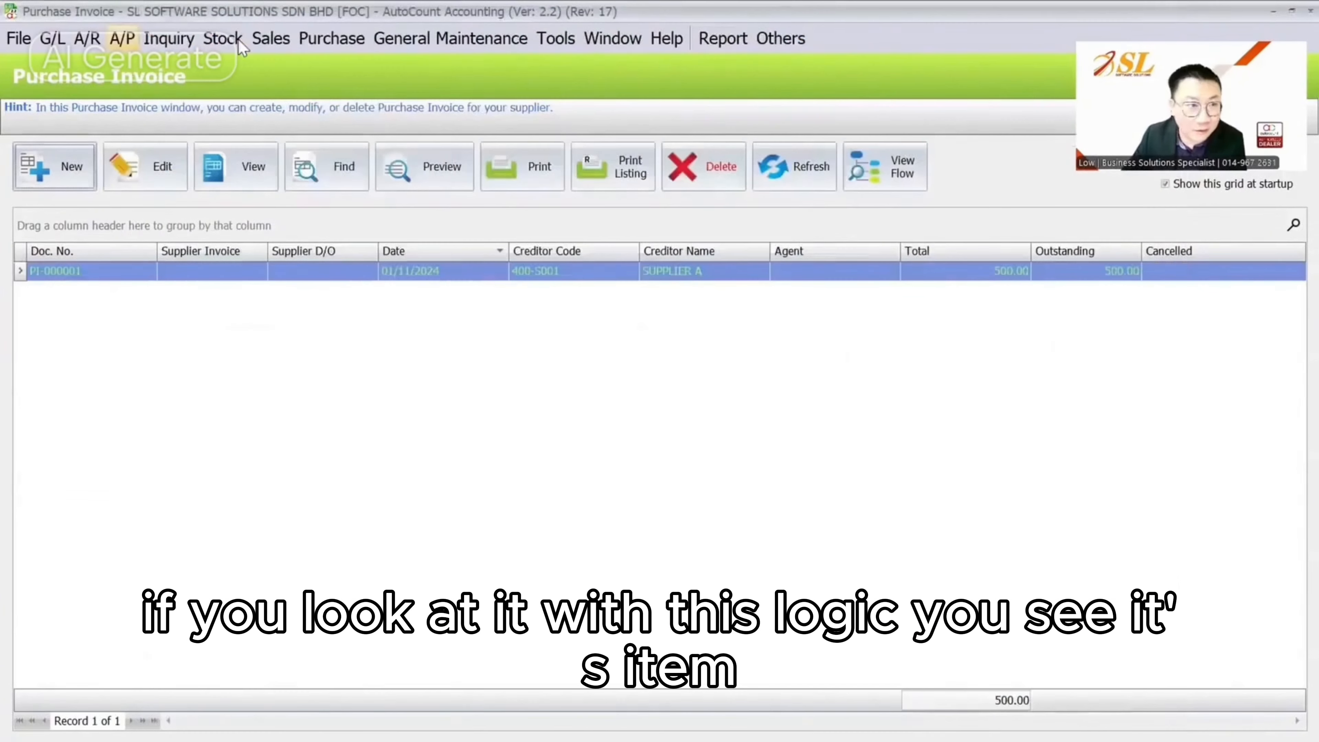
Reopen the ITEM A record from Stock Item Maintenance to review it.
left_click(223, 37)
left_click(237, 60)
left_click(147, 158)
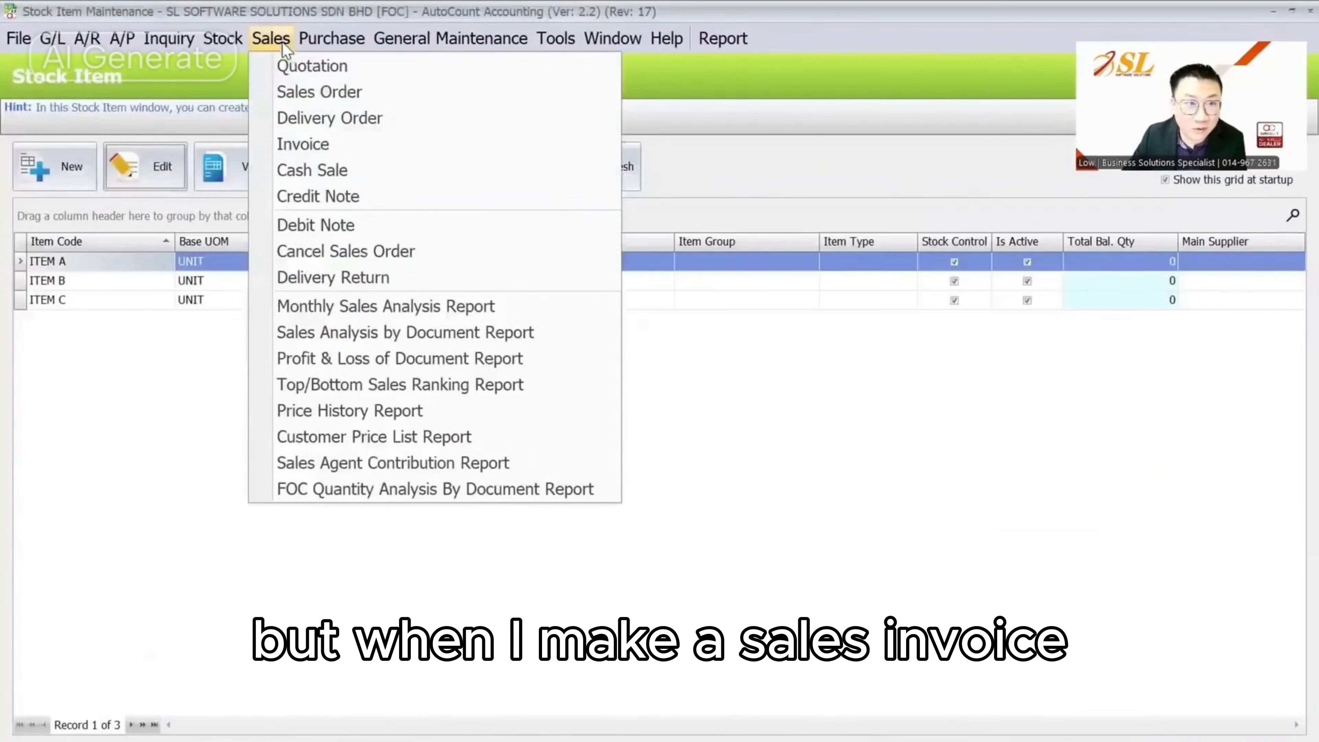
Start a new sales invoice for CUSTOMER A and add a line for ITEM A.
left_click(270, 144)
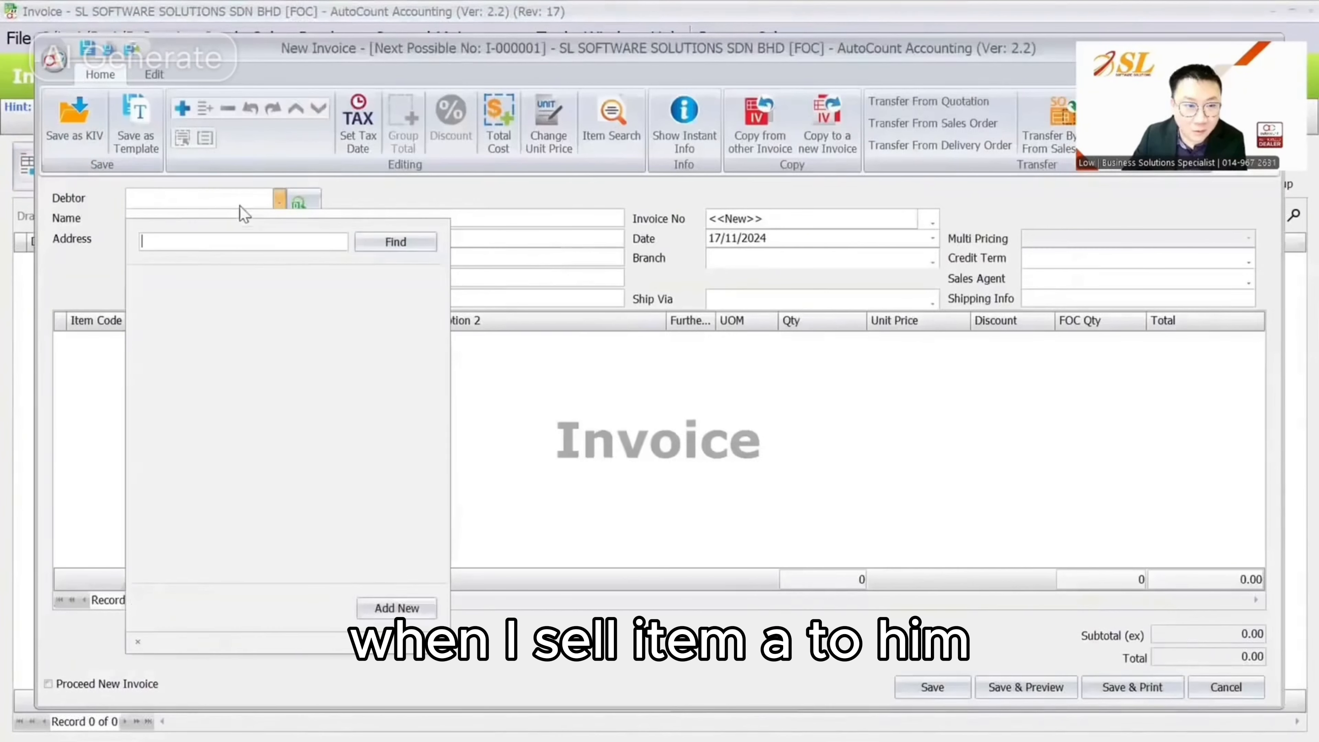
left_click(257, 295)
right_click(244, 387)
left_click(321, 24)
left_click(148, 343)
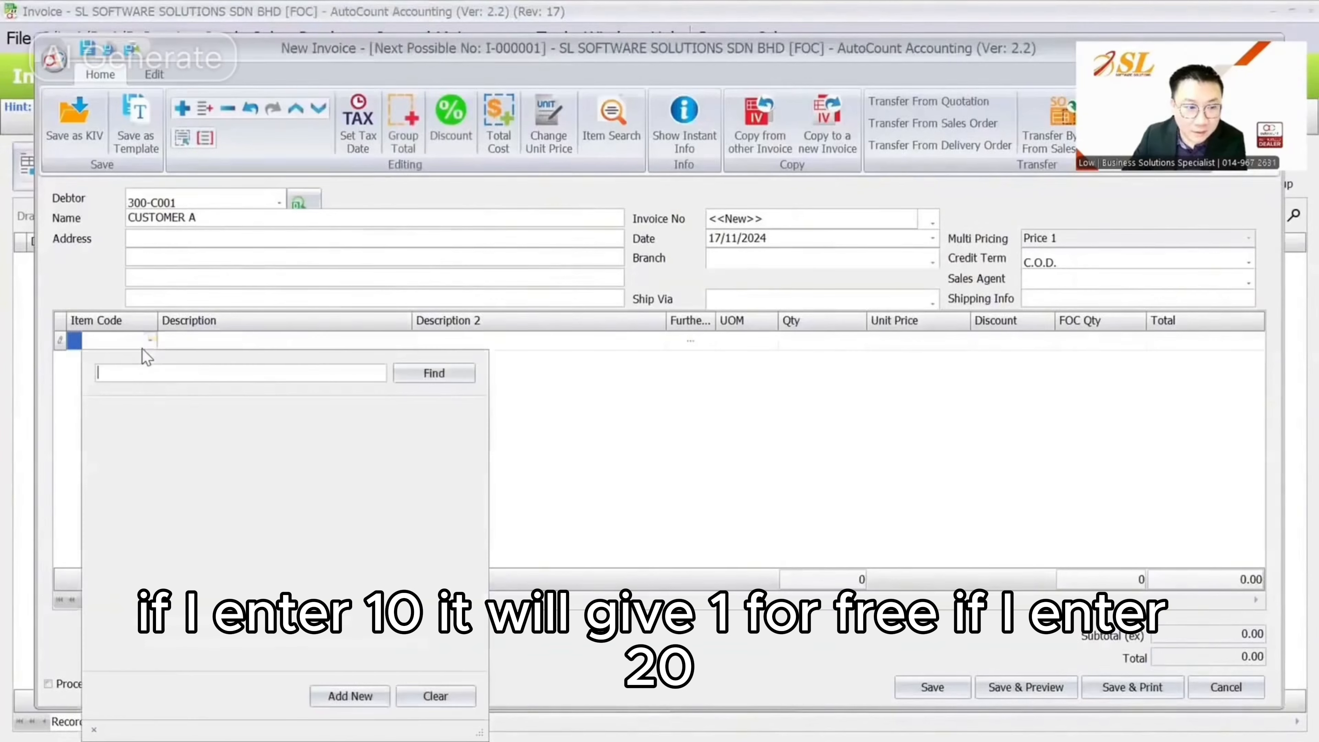
left_click(181, 428)
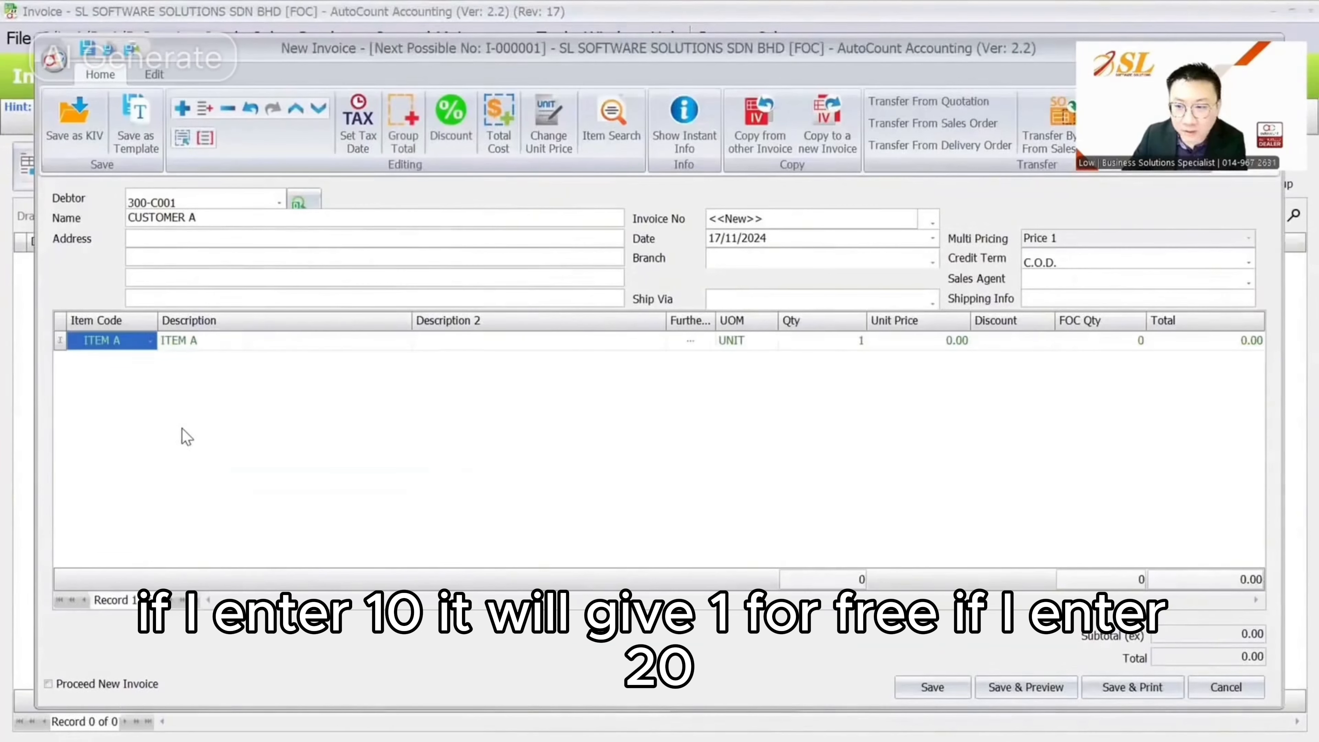
Try quantities of 10, 20 and 25 on the ITEM A line to compare the resulting FOC quantity.
left_click(861, 342)
type("10")
key("Return")
key("Left")
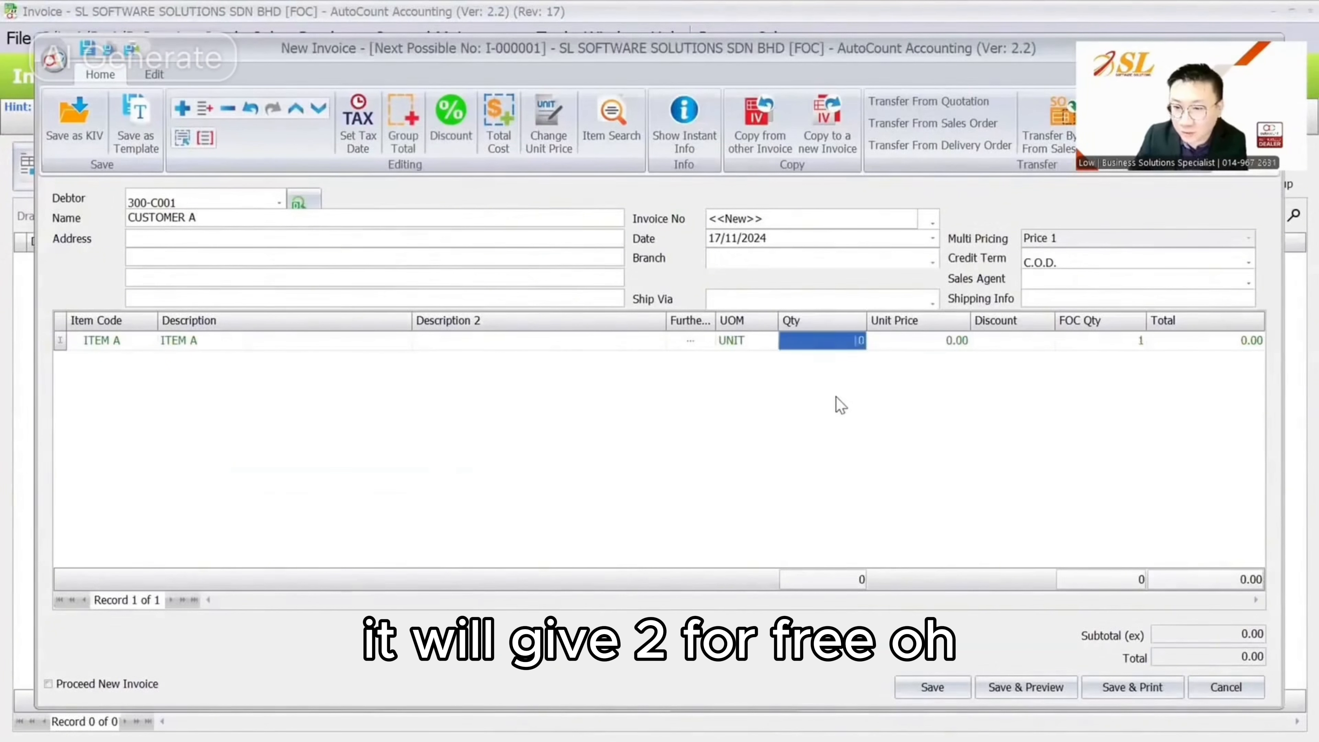
key("Return")
type("20")
key("Return")
key("Left")
key("Return")
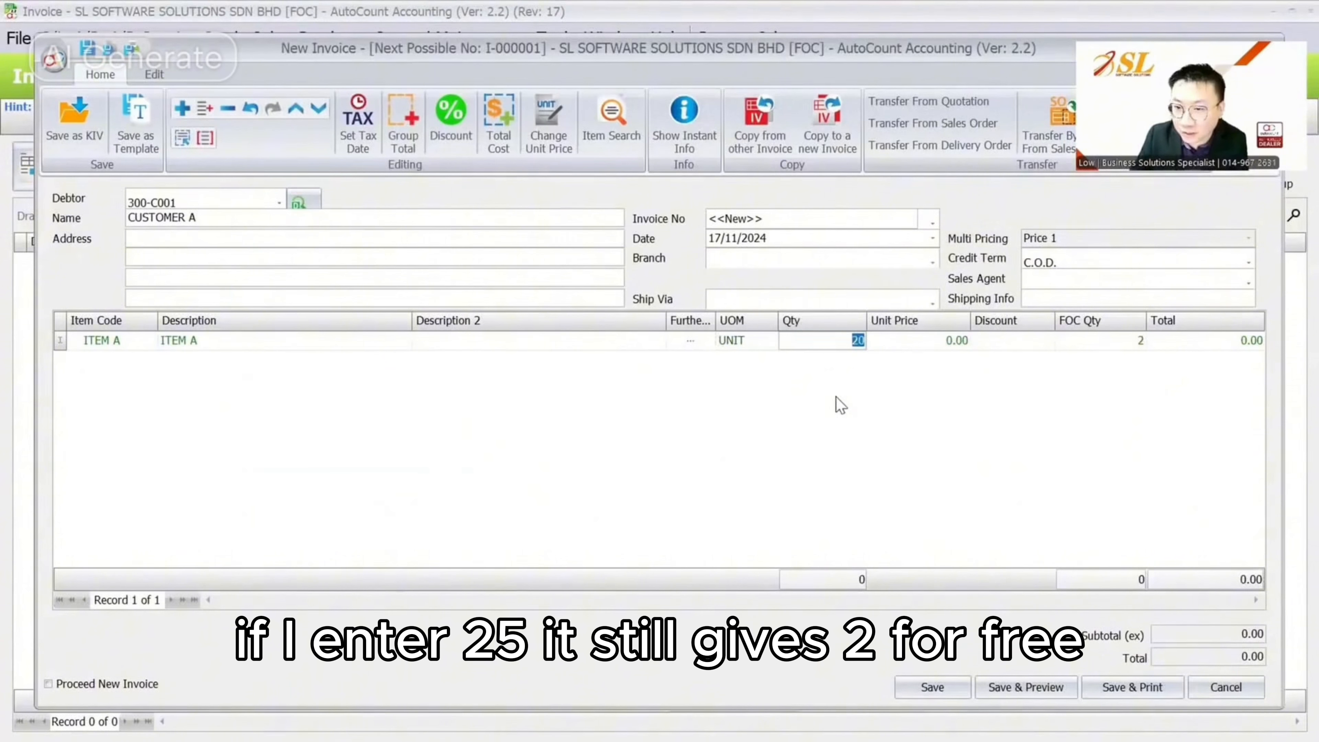
type("25")
key("Return")
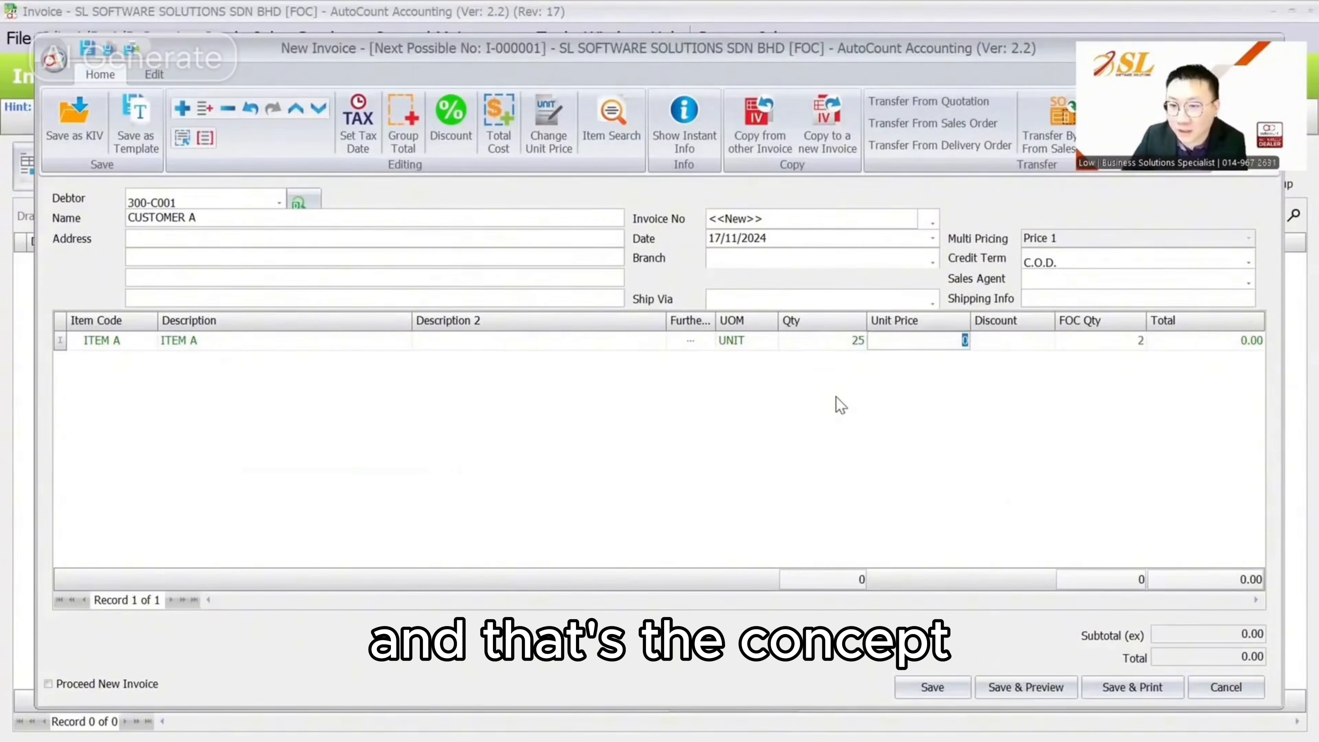
Add a line for ITEM B to the sales invoice with a quantity of 10.
right_click(226, 381)
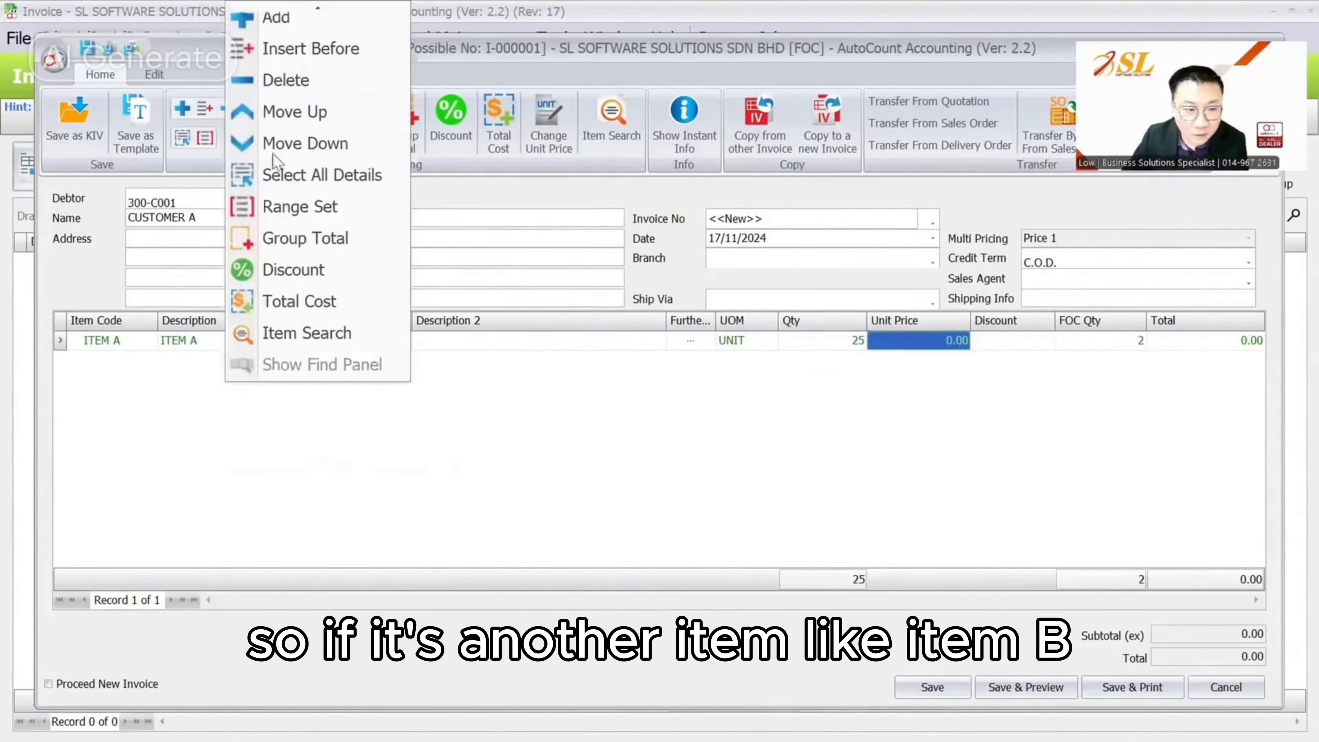
left_click(275, 17)
left_click(150, 360)
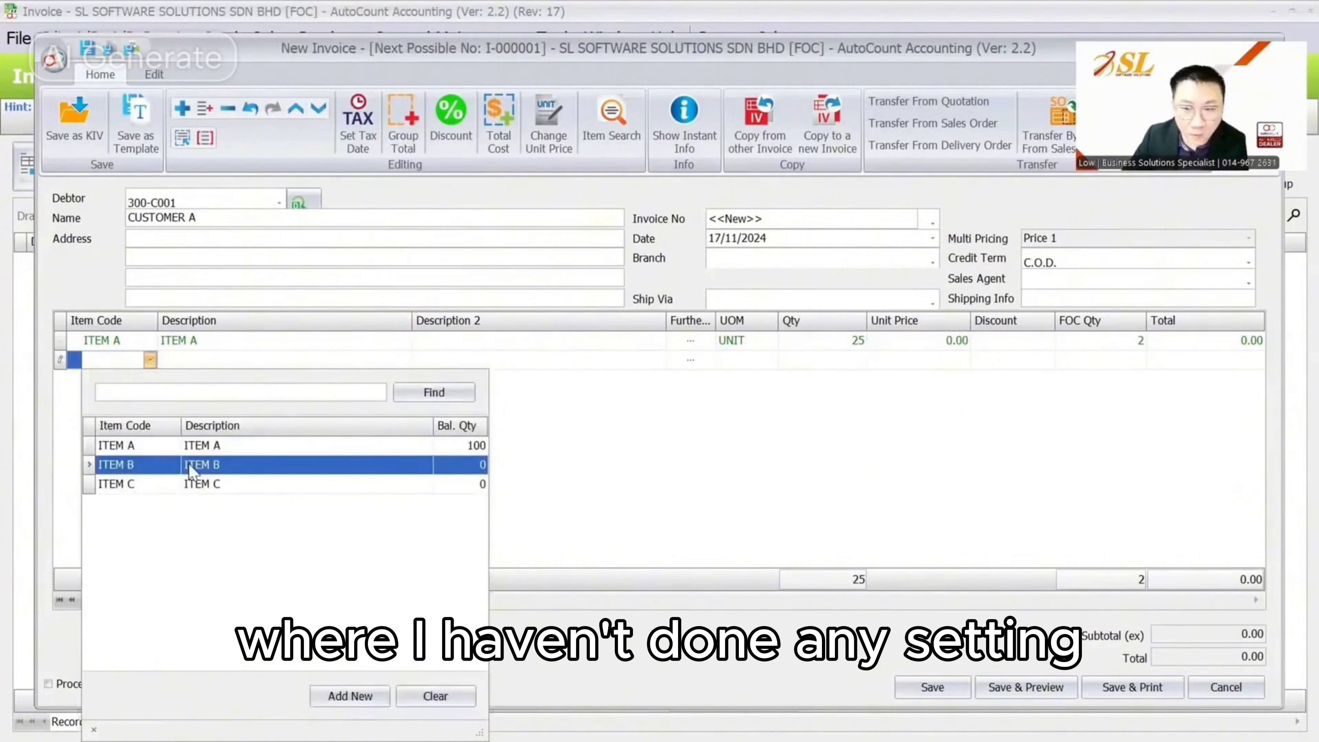
left_click(190, 465)
left_click(844, 361)
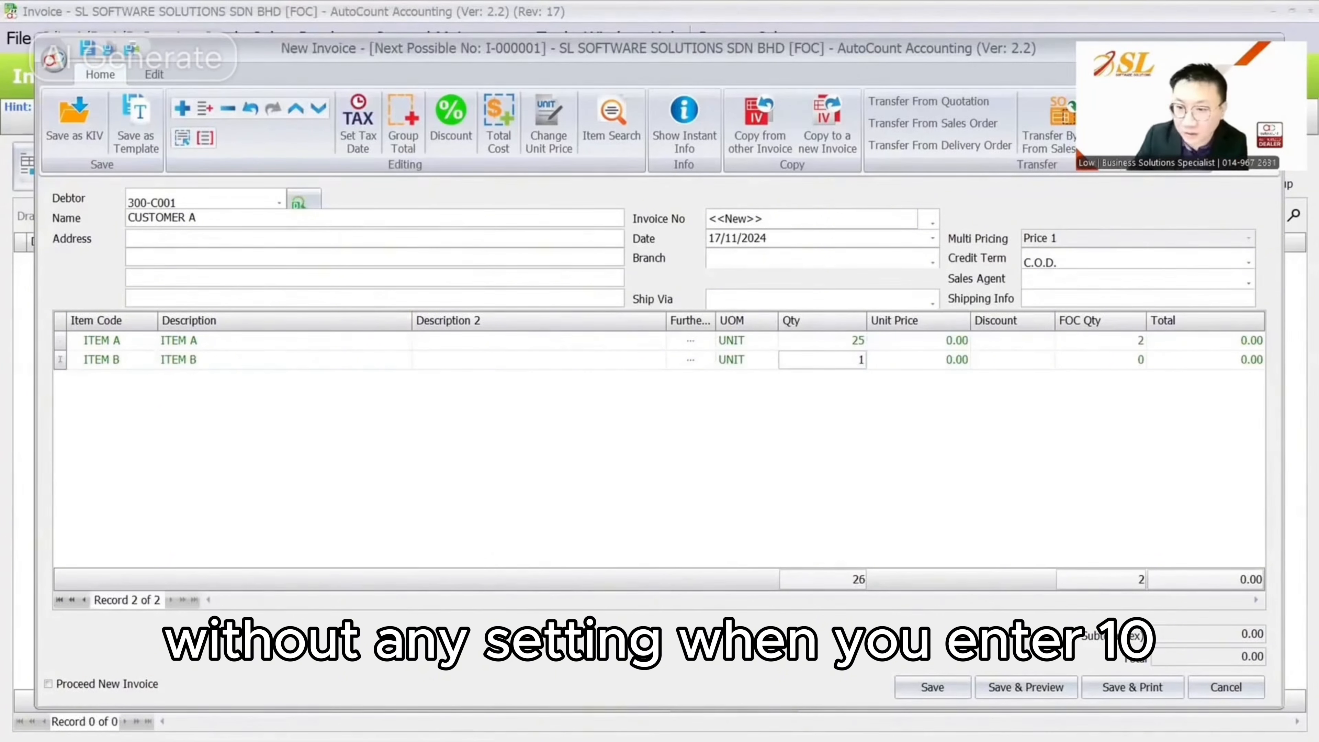
type("10")
key("Tab")
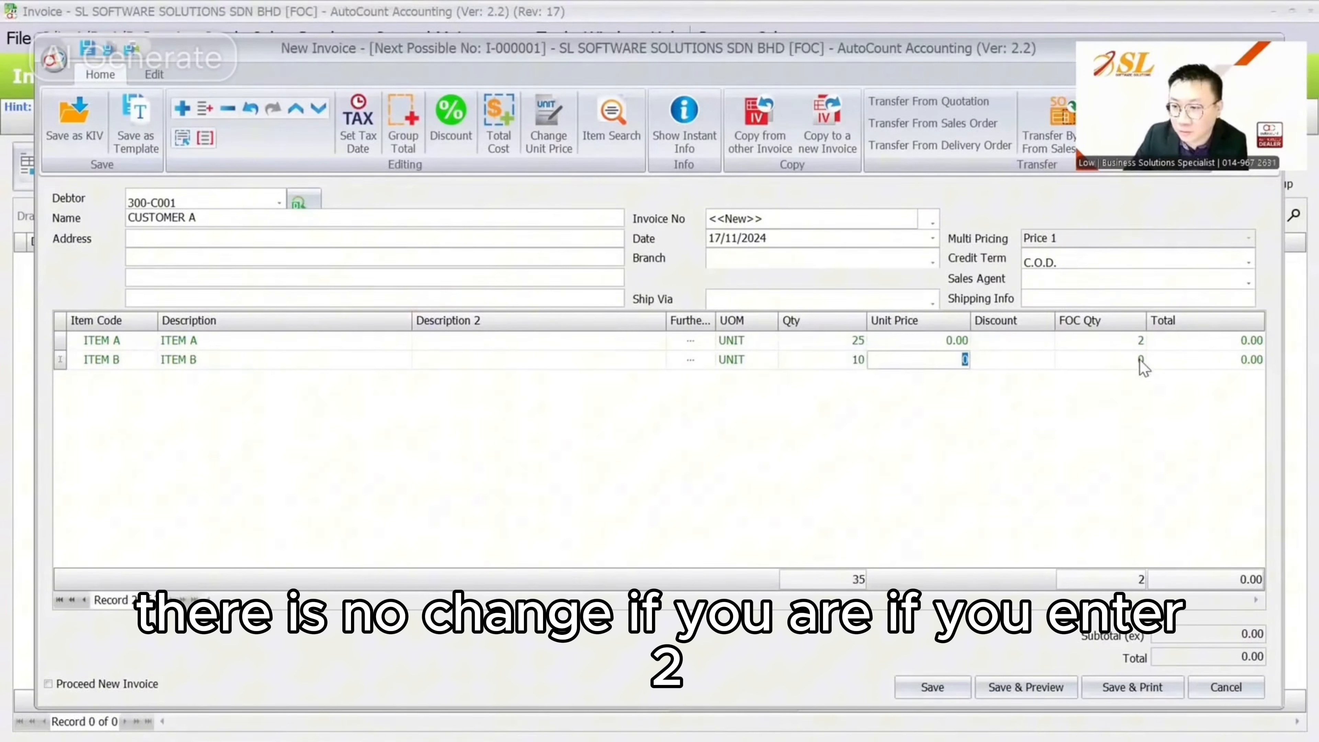
Try a quantity of 35 for ITEM B and delete its line from the invoice.
left_click(850, 365)
type("35")
key("Tab")
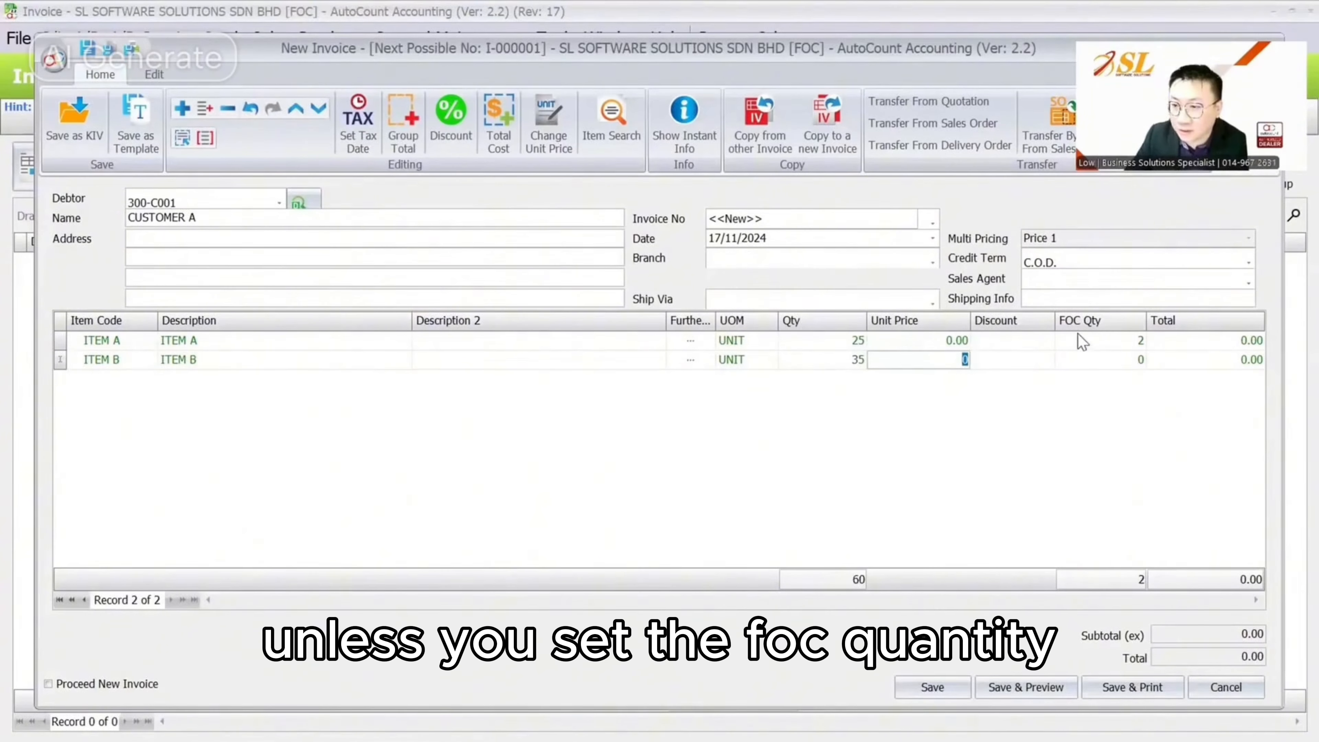
left_click(435, 363)
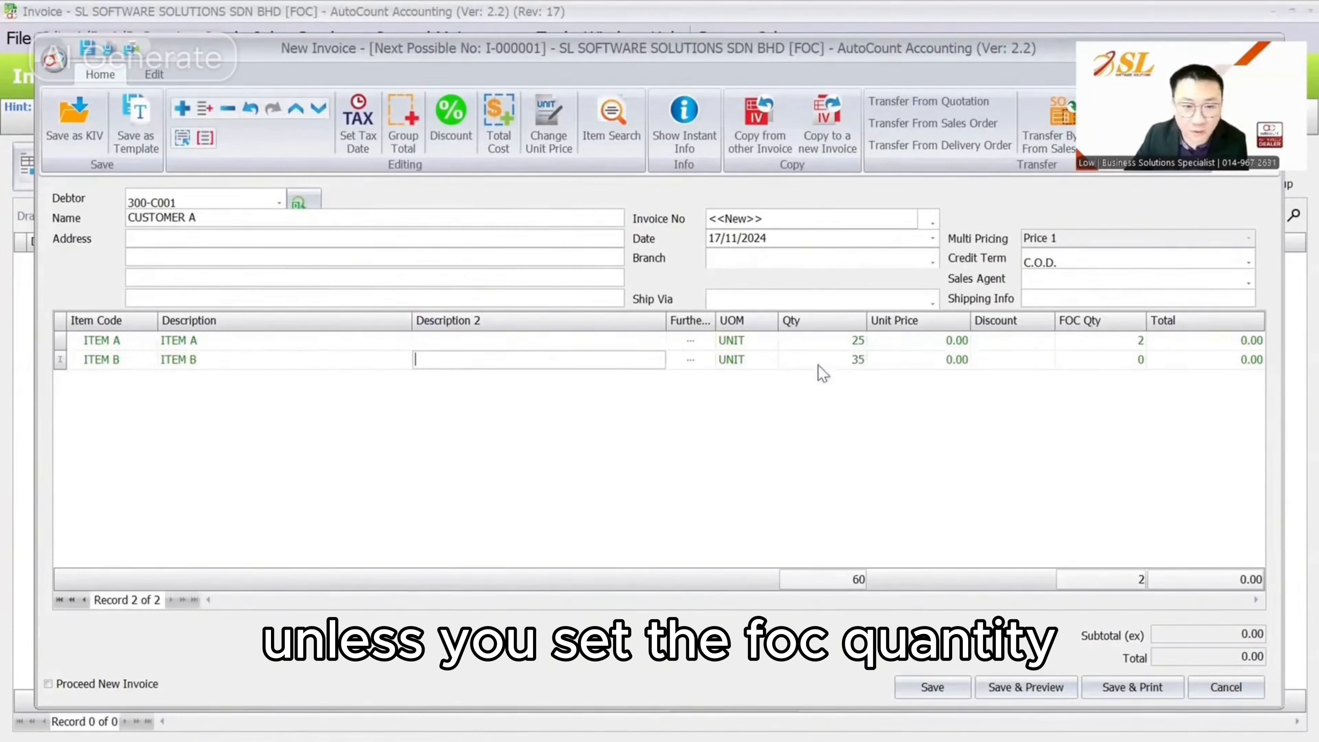
left_click(228, 109)
Set ITEM A's unit price to 10 and its quantity to 10, and save the sales invoice.
left_click(900, 349)
type("10")
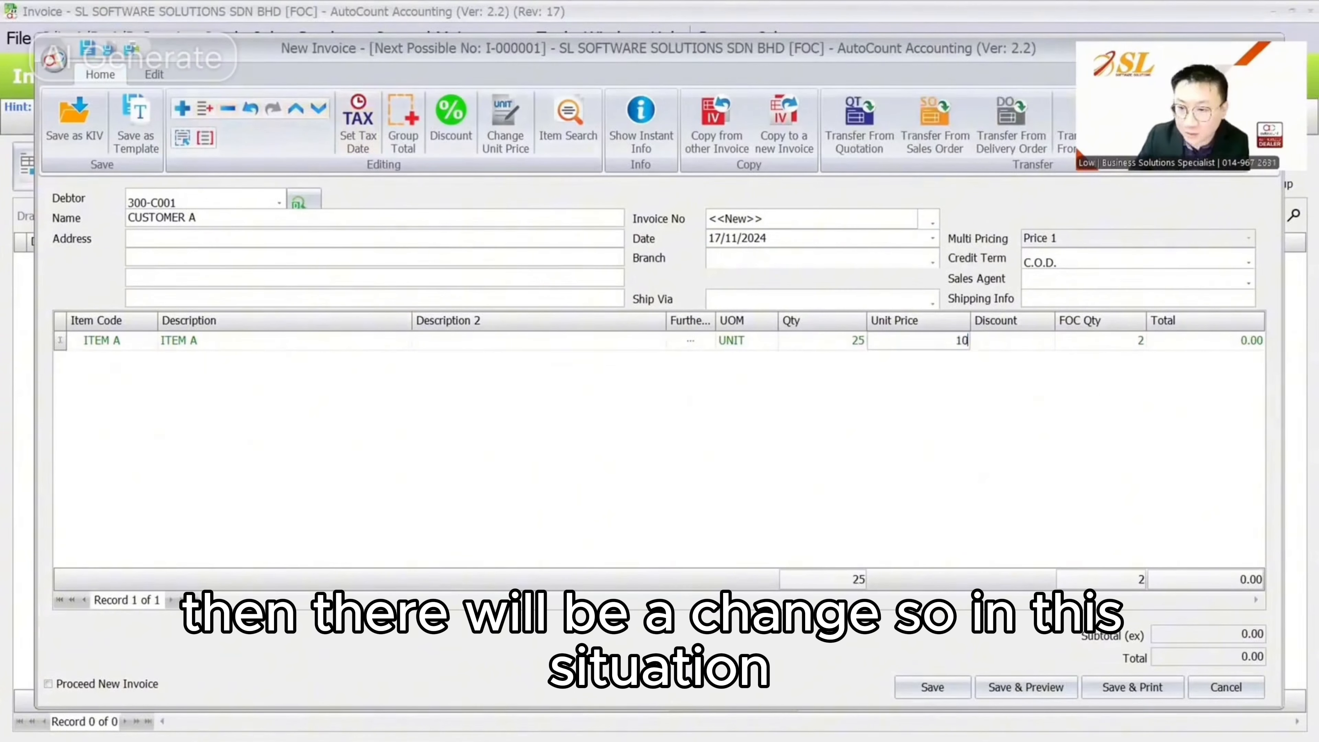
key("Tab")
left_click(855, 339)
type("1")
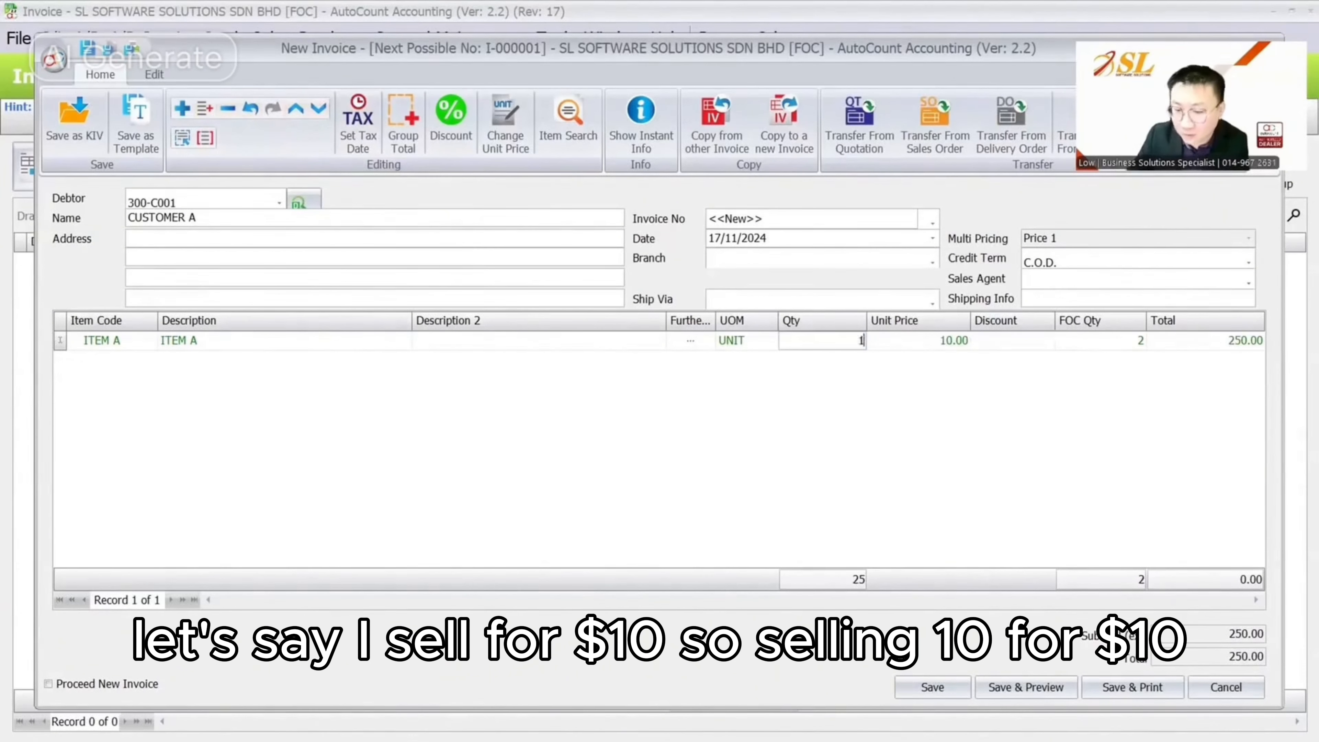
type("0")
key("Tab")
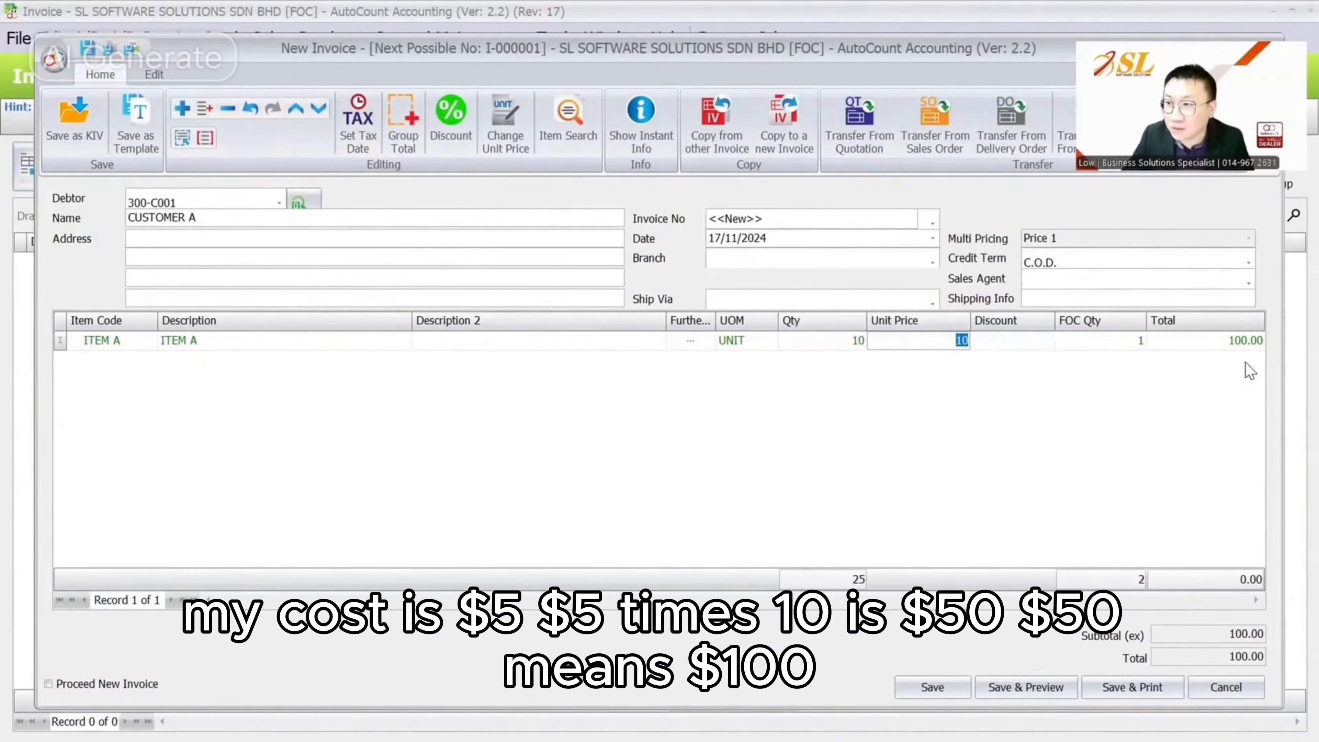
left_click(1145, 341)
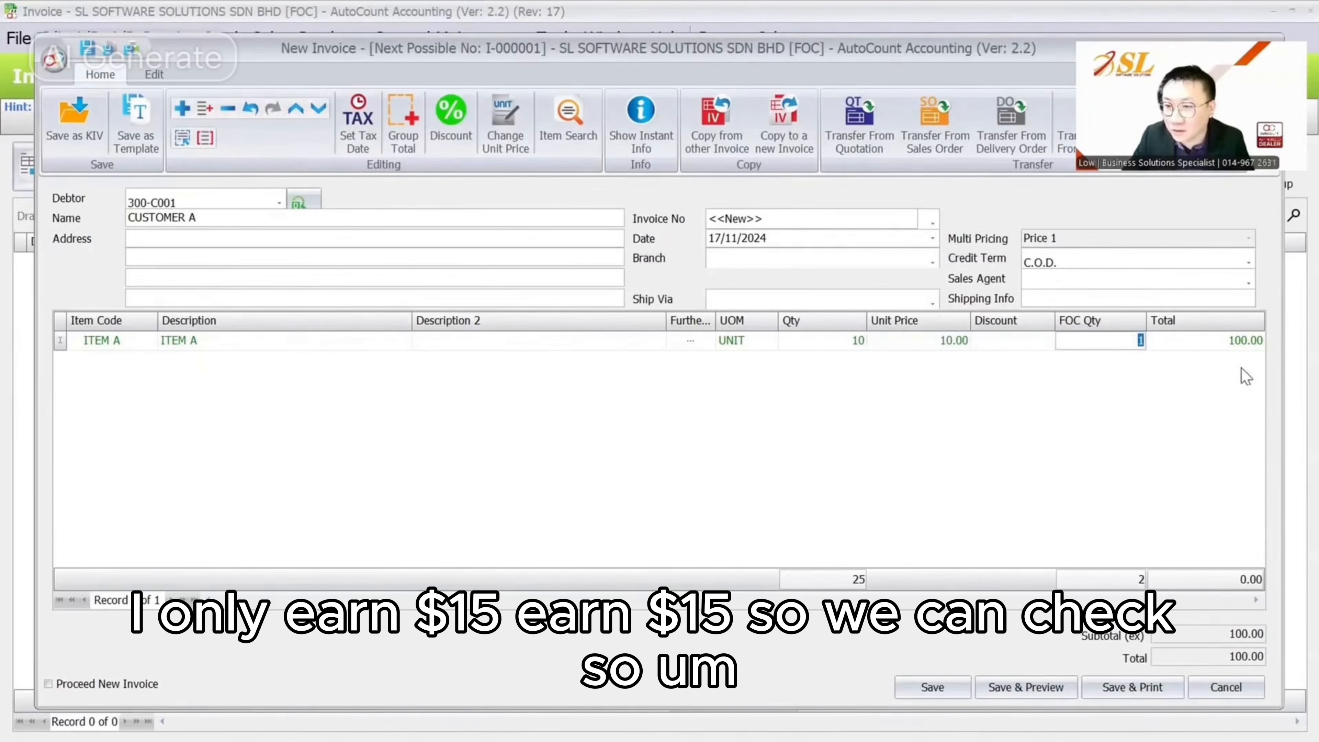
left_click(943, 683)
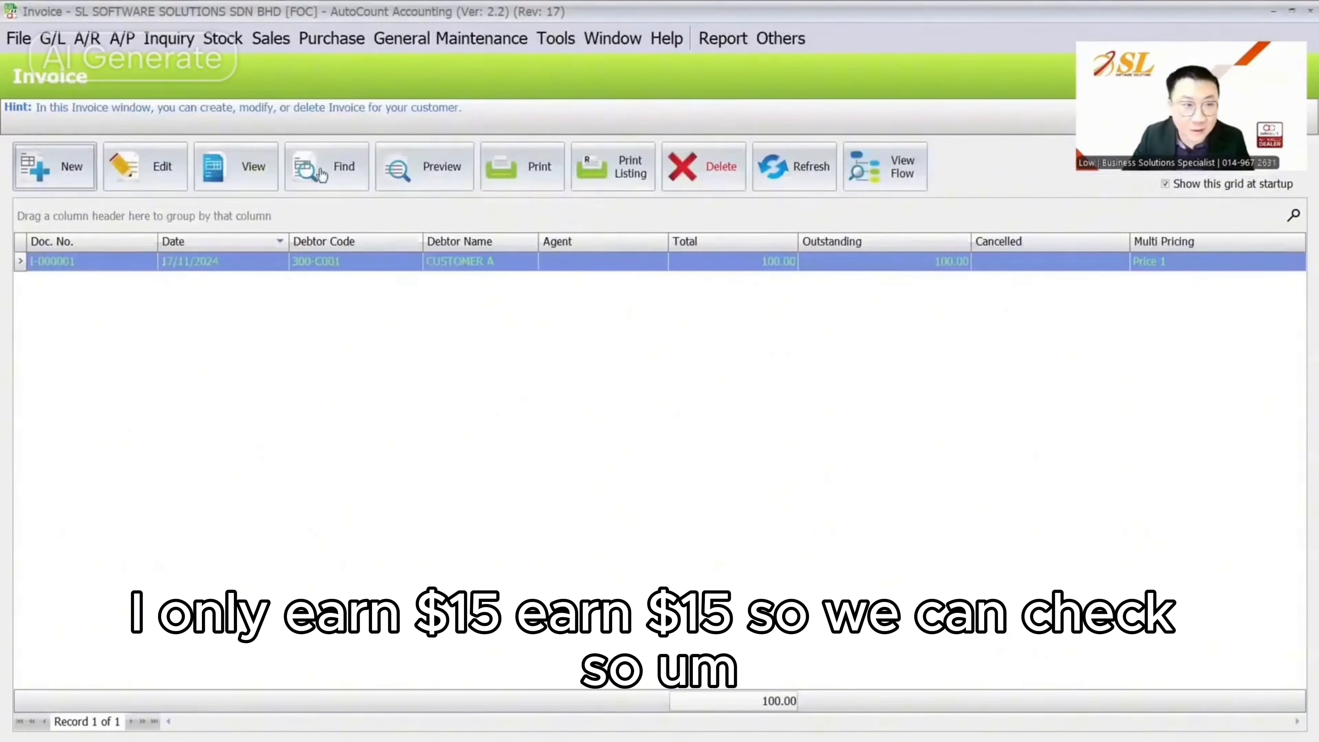
Run the Stock Balance Report with no stock item filter to check ITEM A's remaining quantity and cost.
left_click(235, 43)
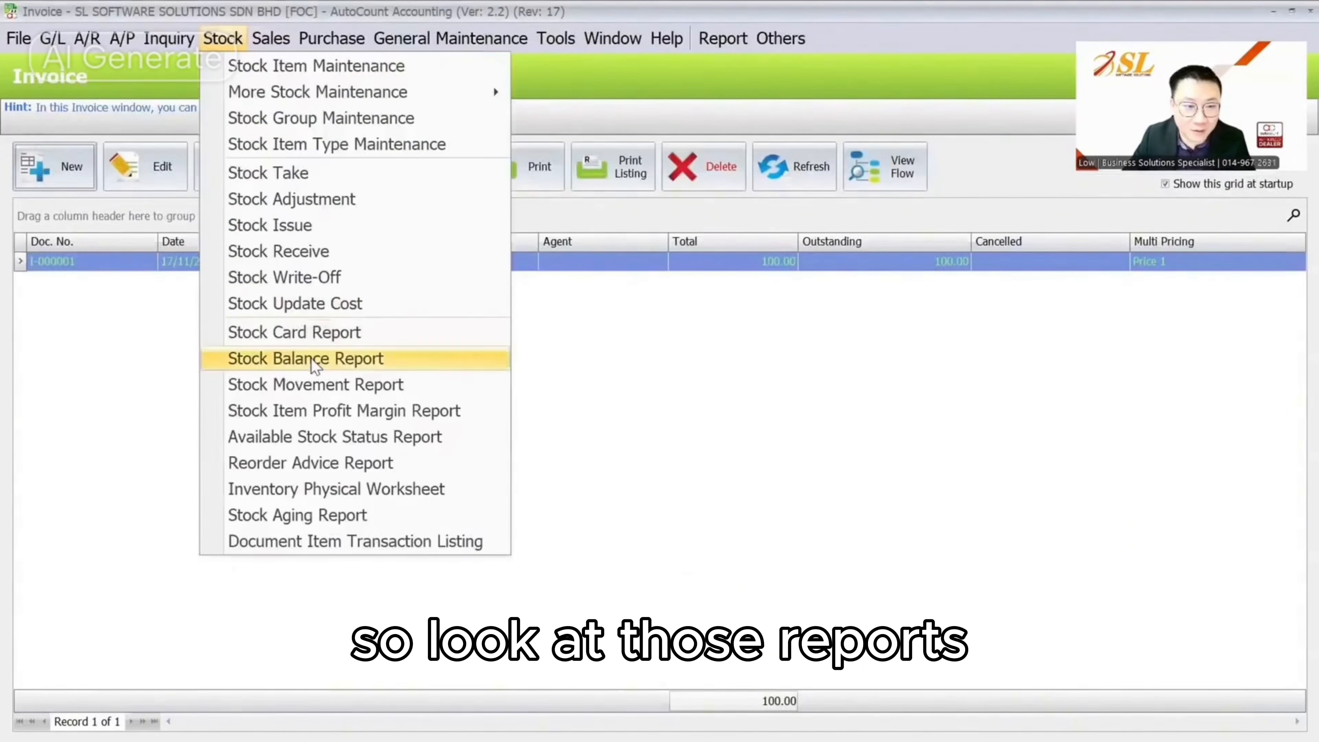
left_click(311, 359)
left_click(65, 213)
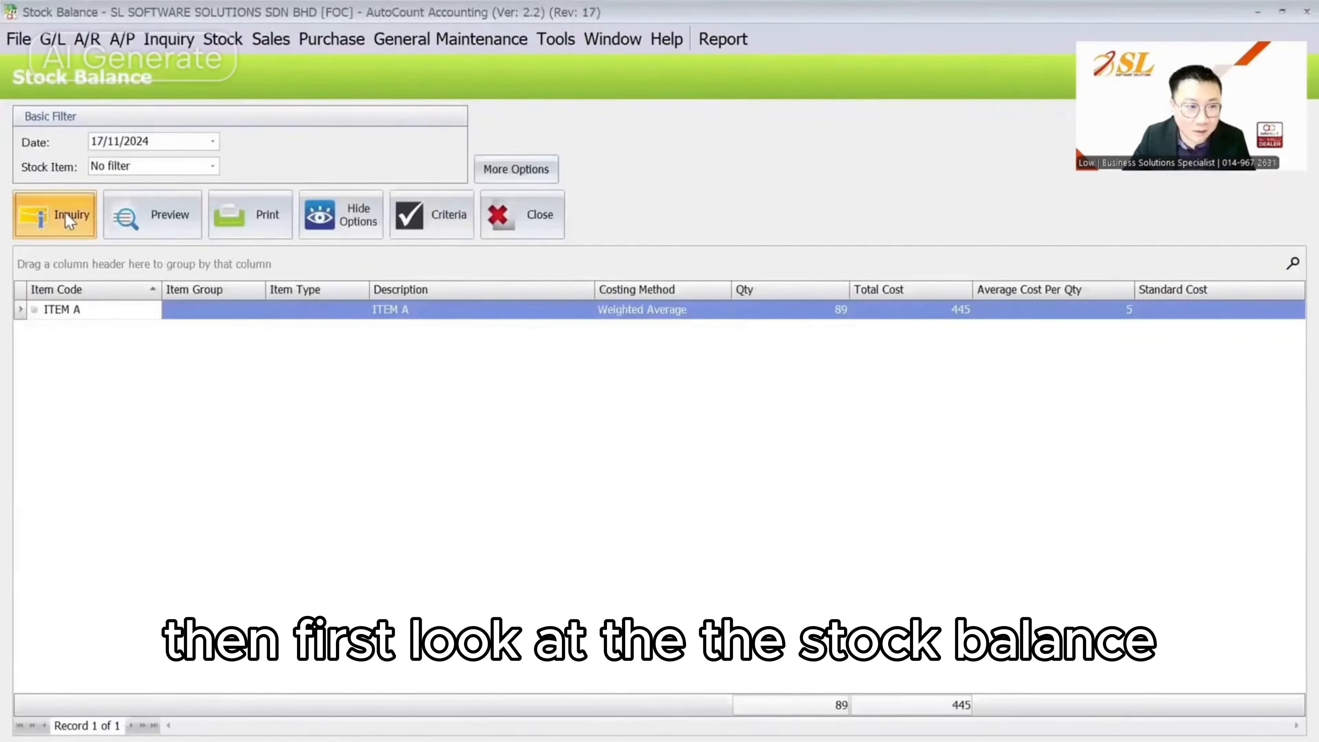
Run the Stock Card report with no stock item filter and expand ITEM A to examine its stock movements.
left_click(833, 314)
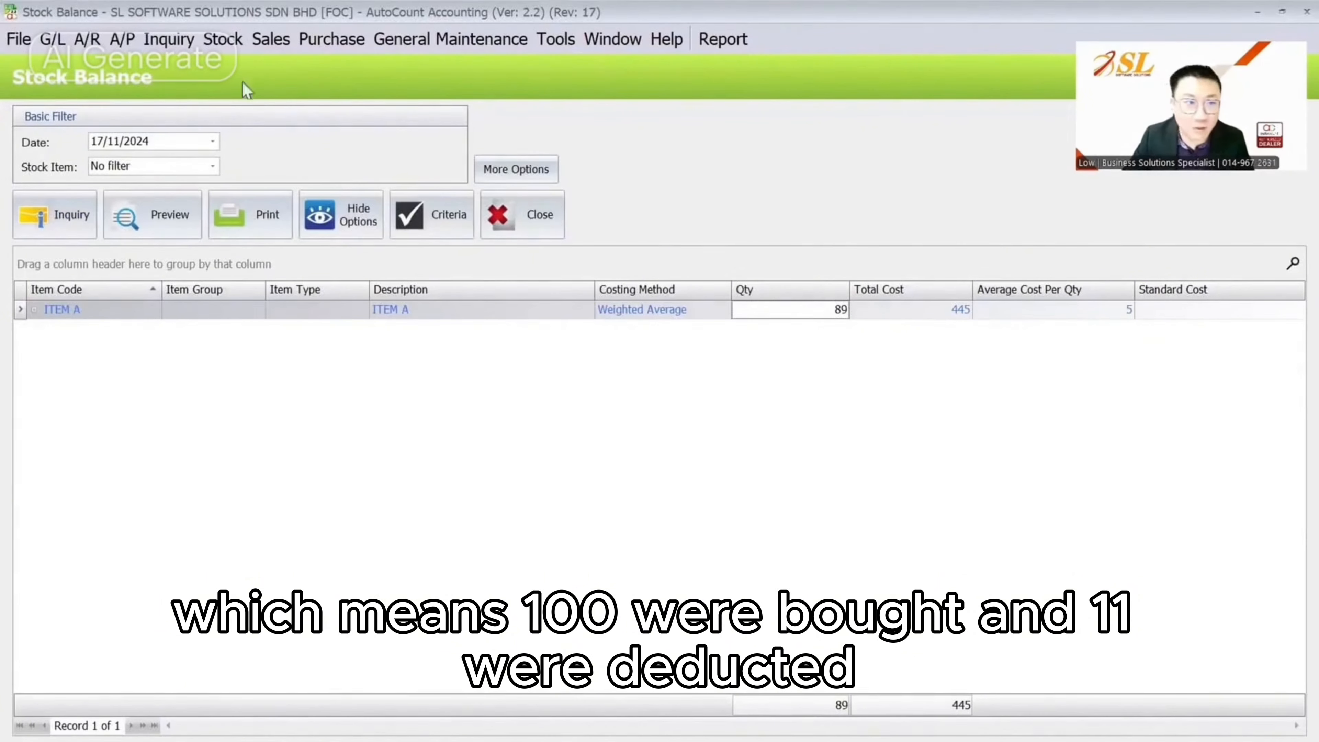
left_click(232, 46)
left_click(341, 338)
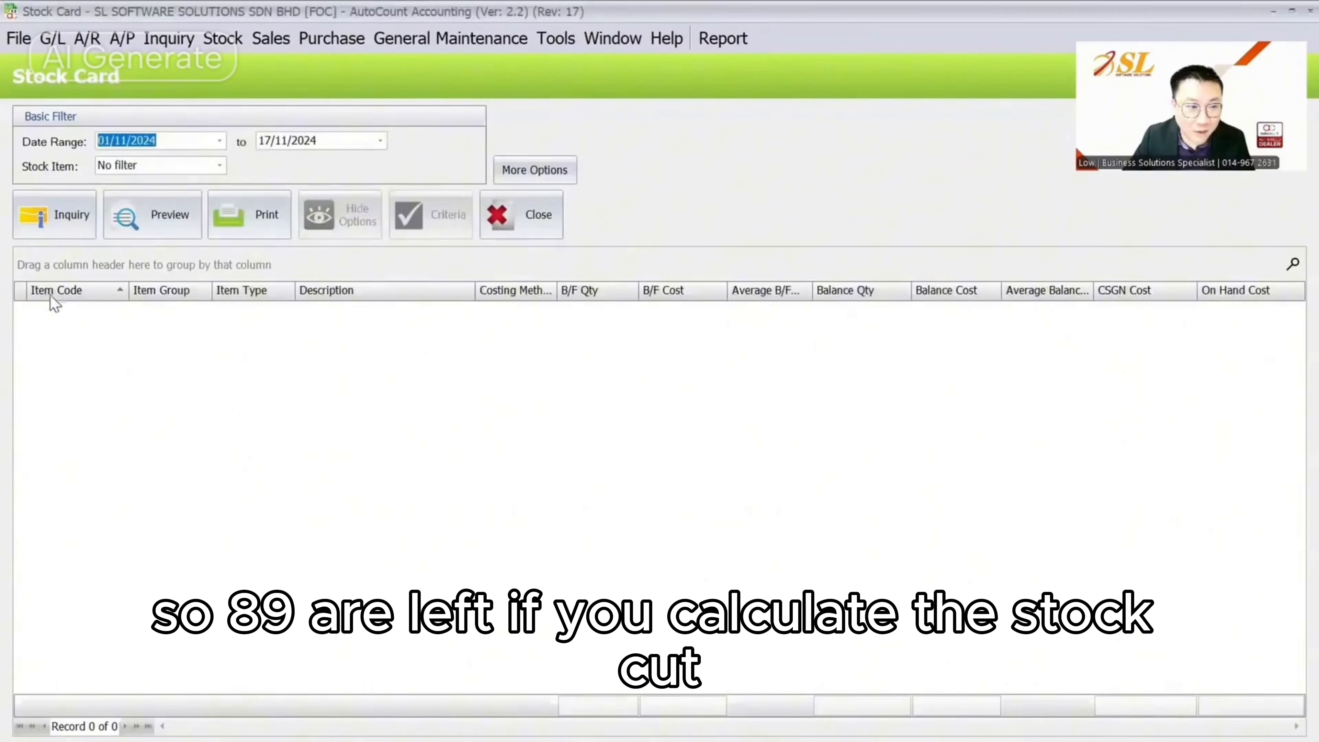
left_click(55, 214)
left_click(35, 310)
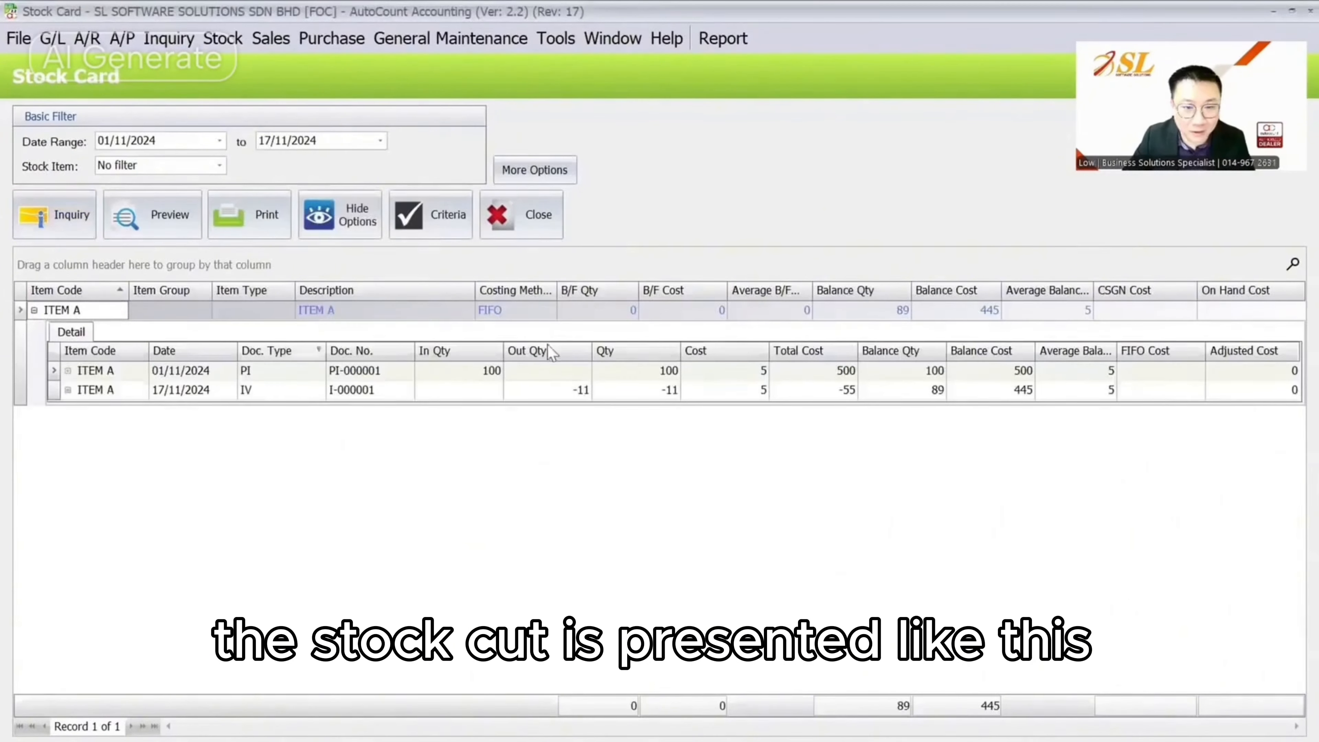
View the sales invoice behind ITEM A's outgoing stock card entry, and close it.
left_click(565, 390)
double_click(381, 390)
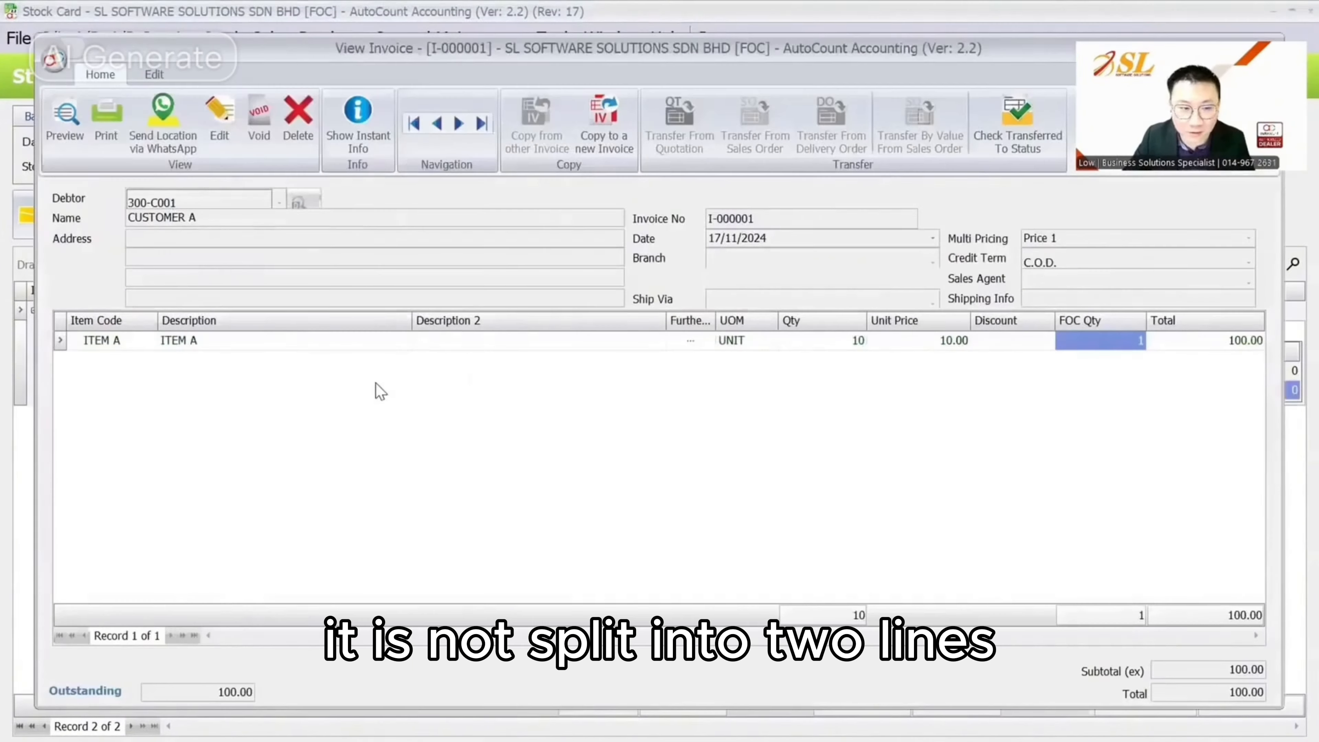
key("Escape")
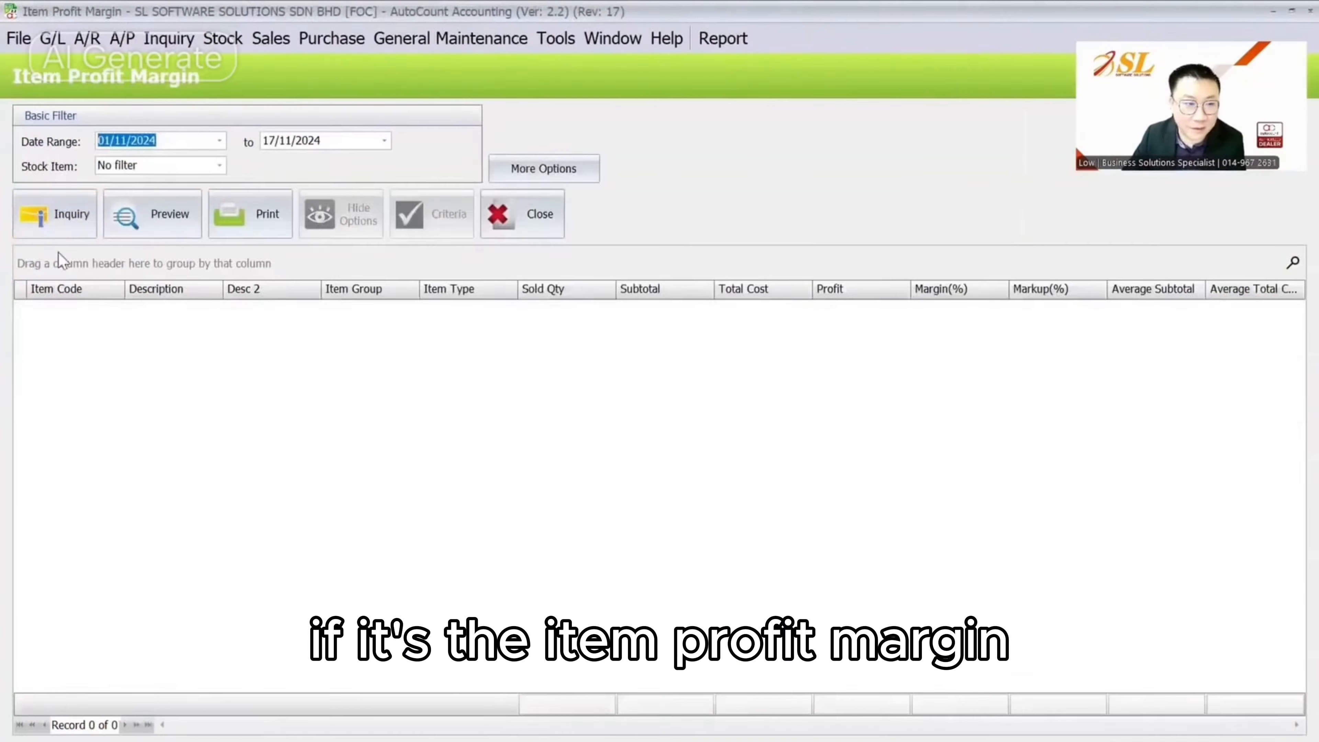
Run the Item Profit Margin report for 01/11/2024 to 17/11/2024 to check ITEM A's cost and profit.
left_click(55, 219)
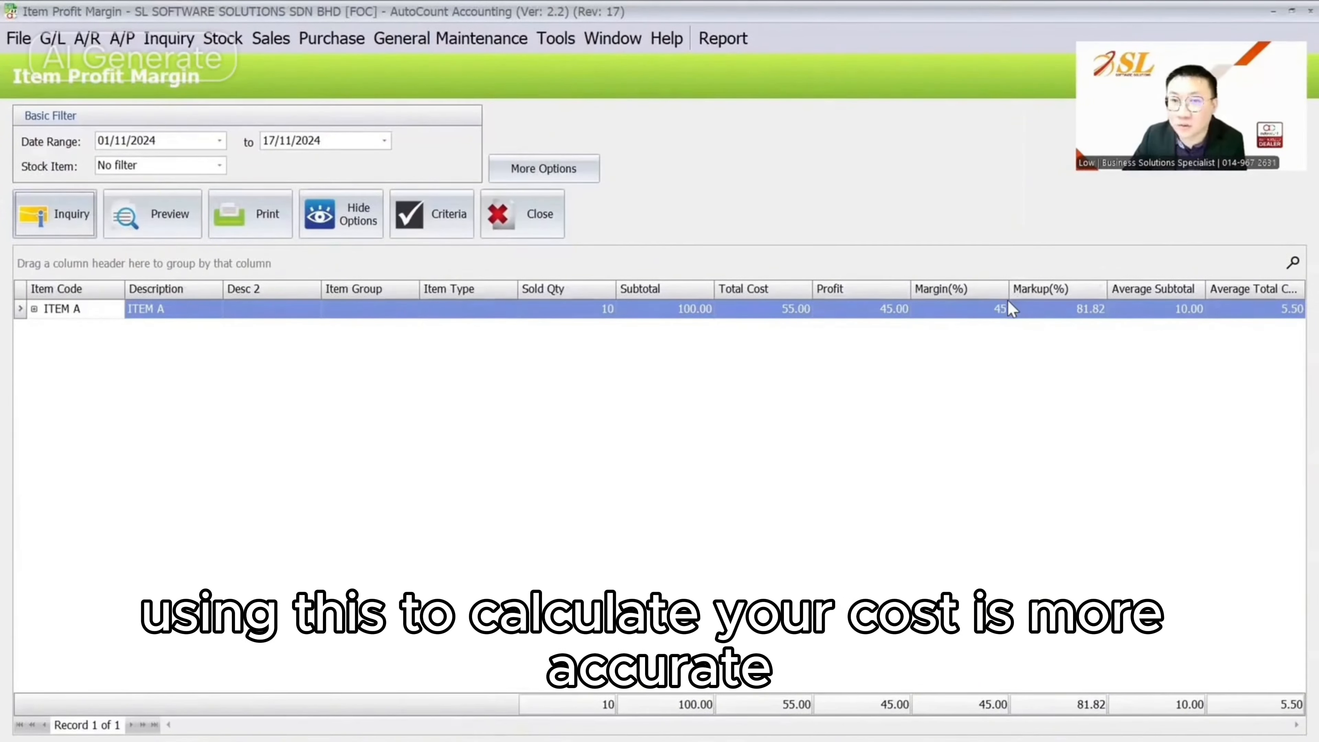
Start a new sales invoice for CUSTOMER A.
left_click(262, 41)
left_click(303, 143)
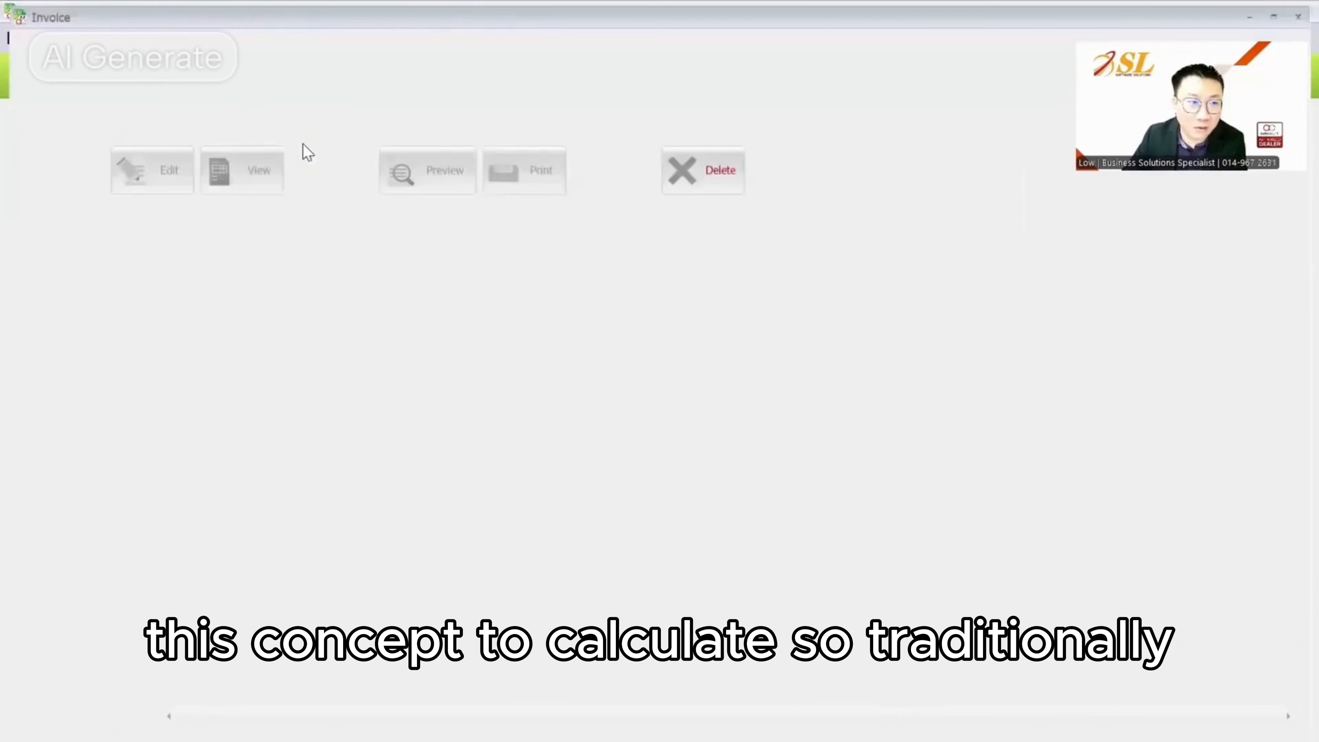
left_click(51, 165)
left_click(240, 295)
Enter ITEM A on two separate lines of the sales invoice to show the traditional way of recording free goods.
right_click(228, 397)
left_click(262, 46)
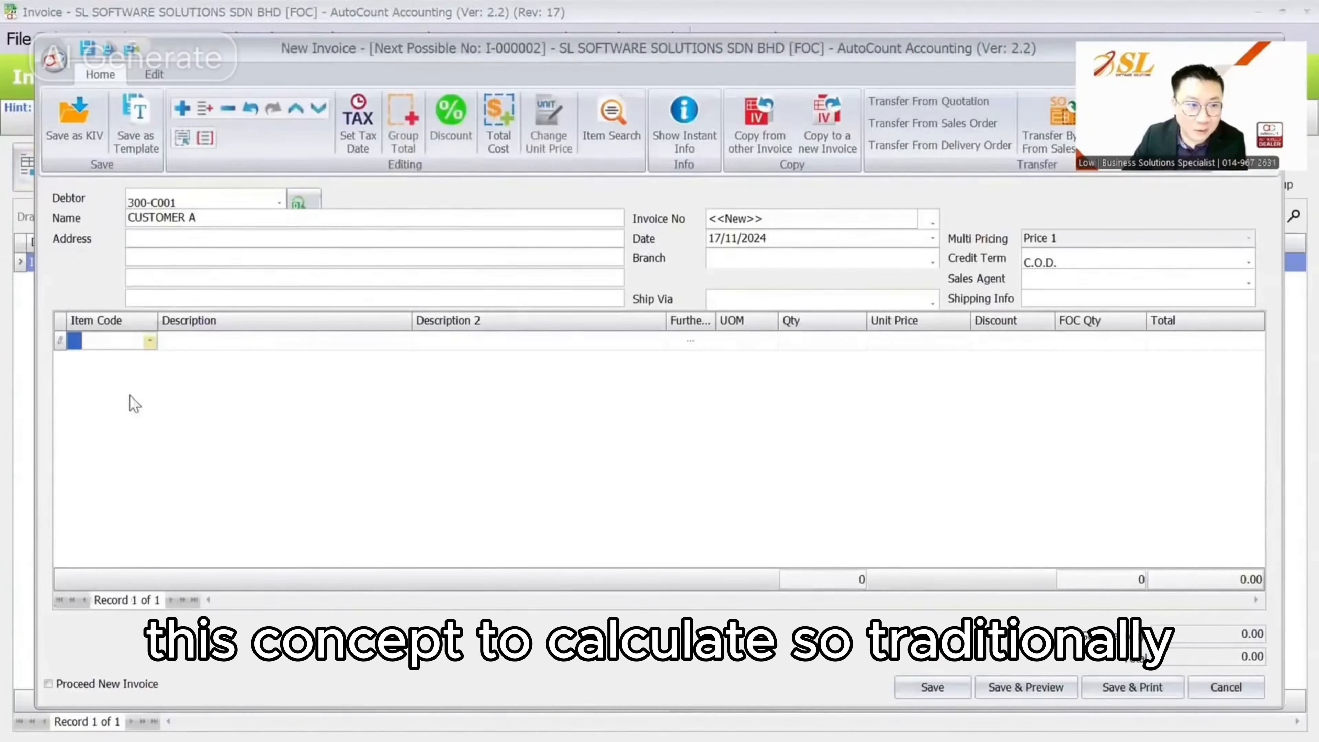
left_click(149, 341)
left_click(154, 434)
right_click(155, 434)
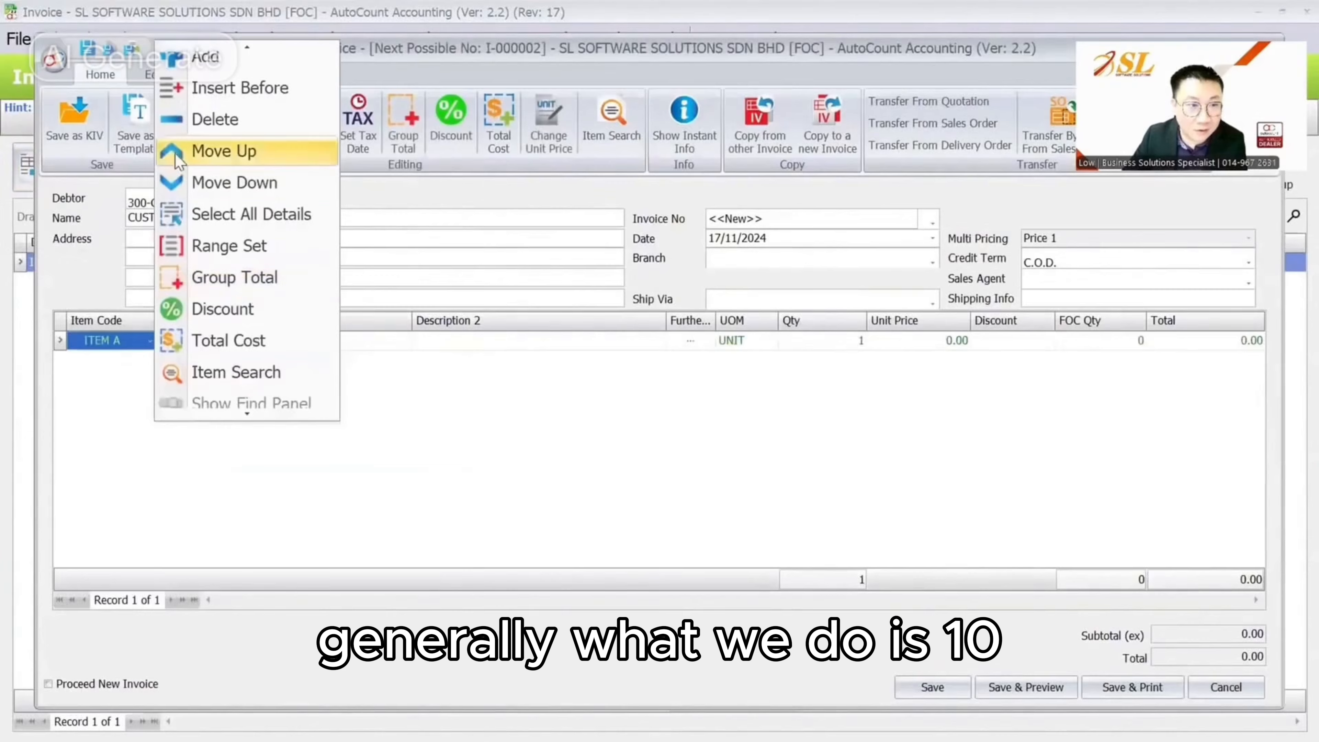
left_click(198, 52)
left_click(149, 360)
left_click(138, 445)
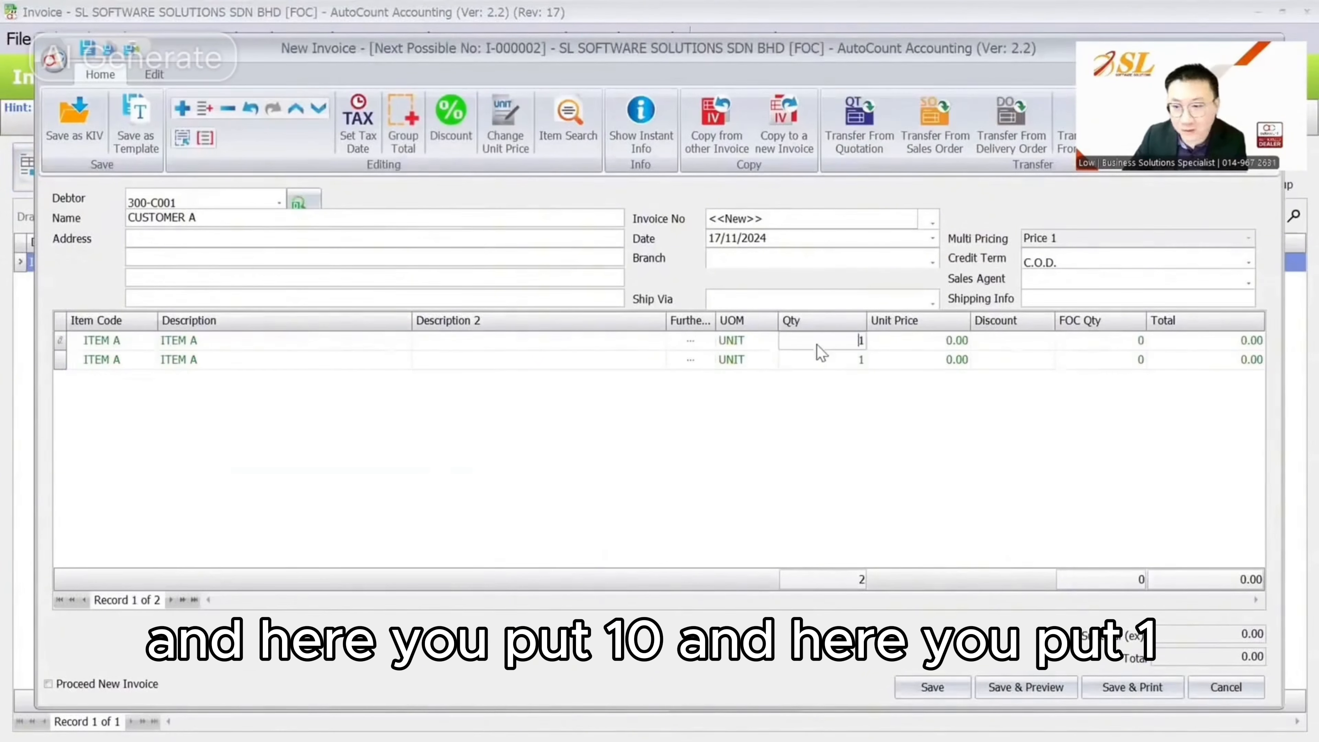
left_click(863, 361)
left_click(138, 364)
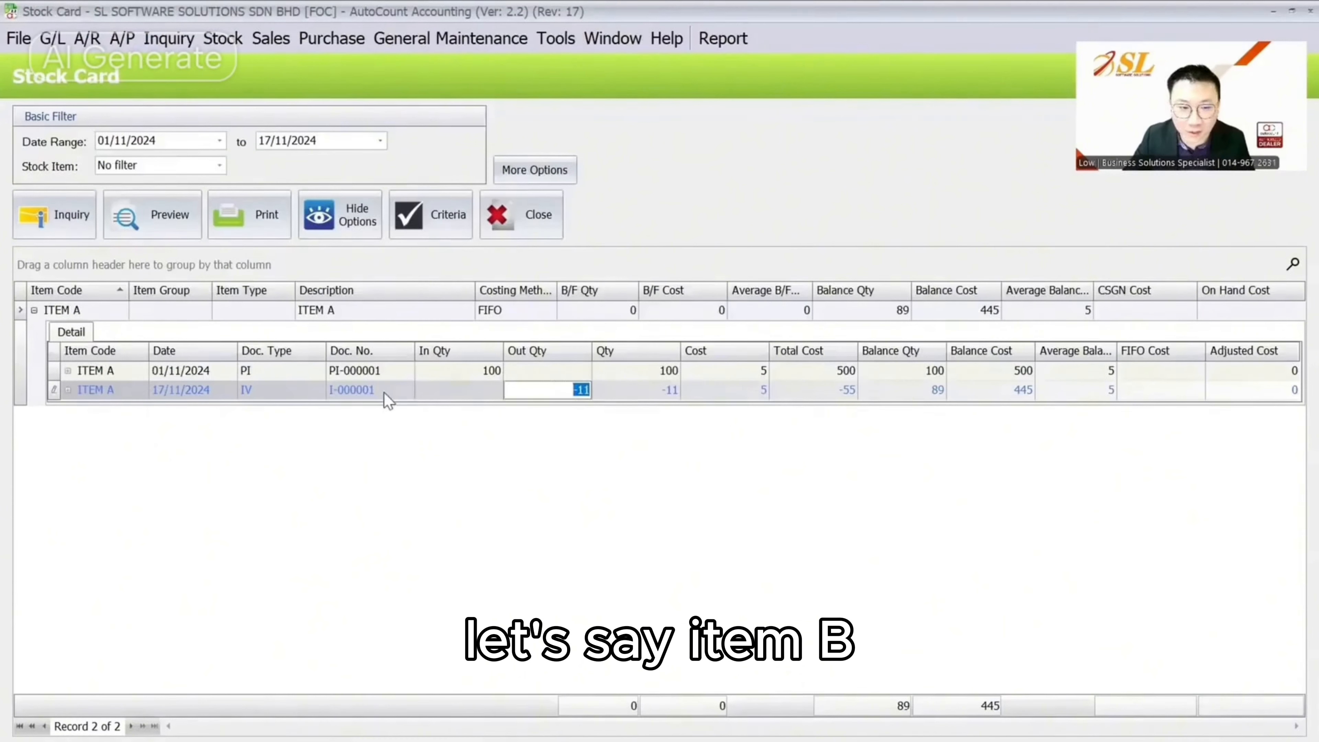
Reopen the invoice behind ITEM A's outgoing stock card entry, and rerun the Item Profit Margin report with no stock item filter.
double_click(370, 390)
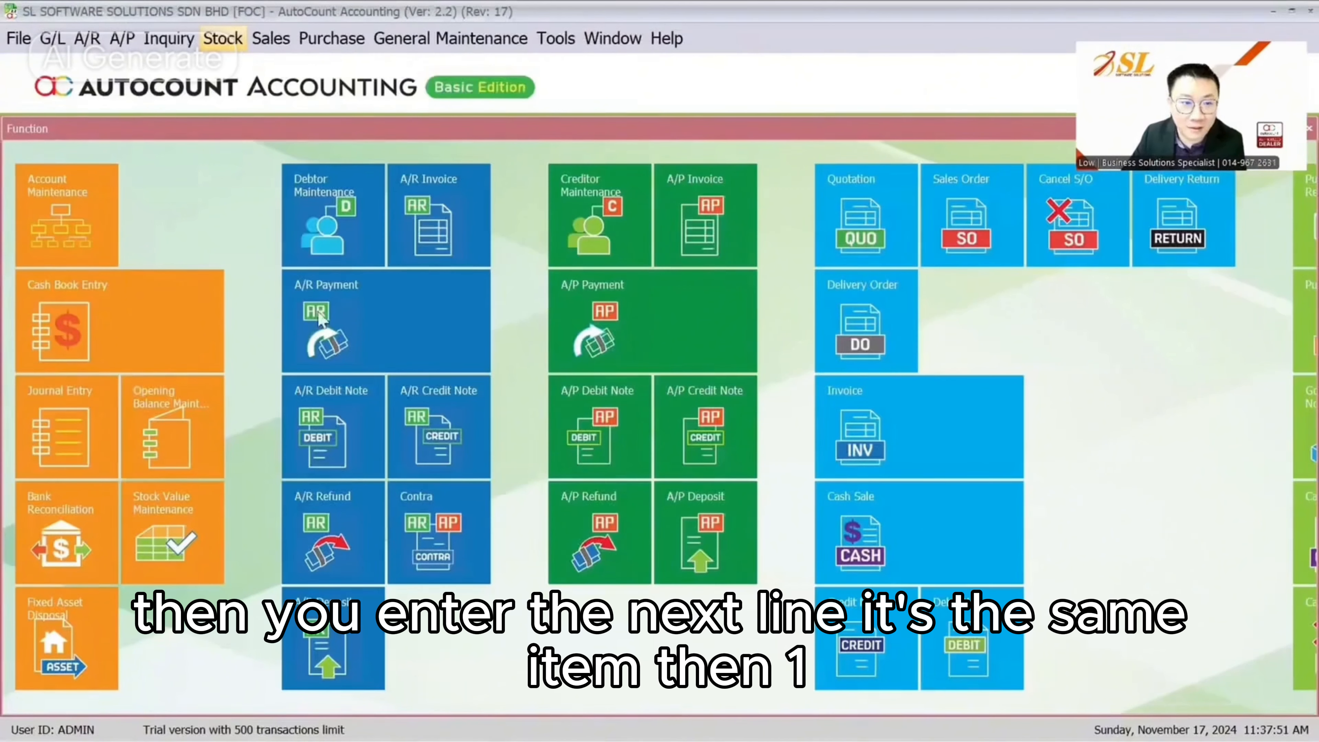
left_click(362, 411)
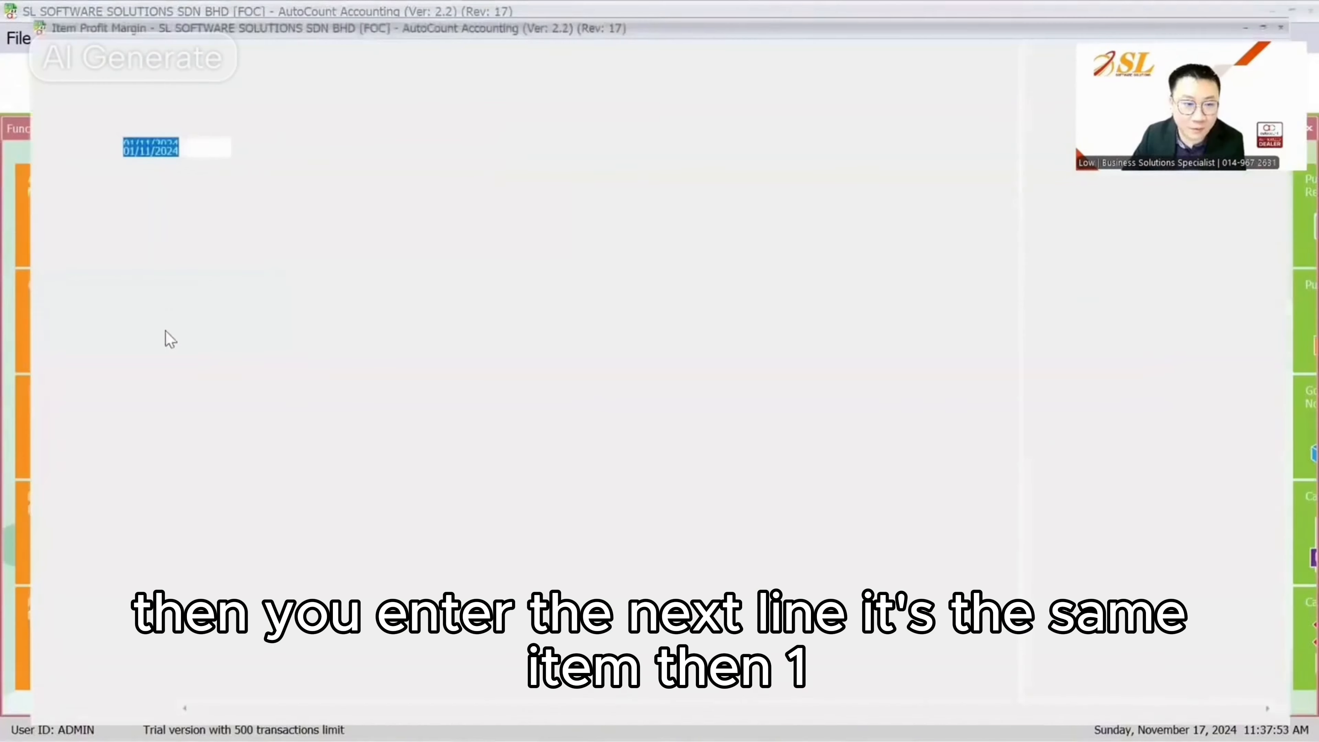
left_click(54, 218)
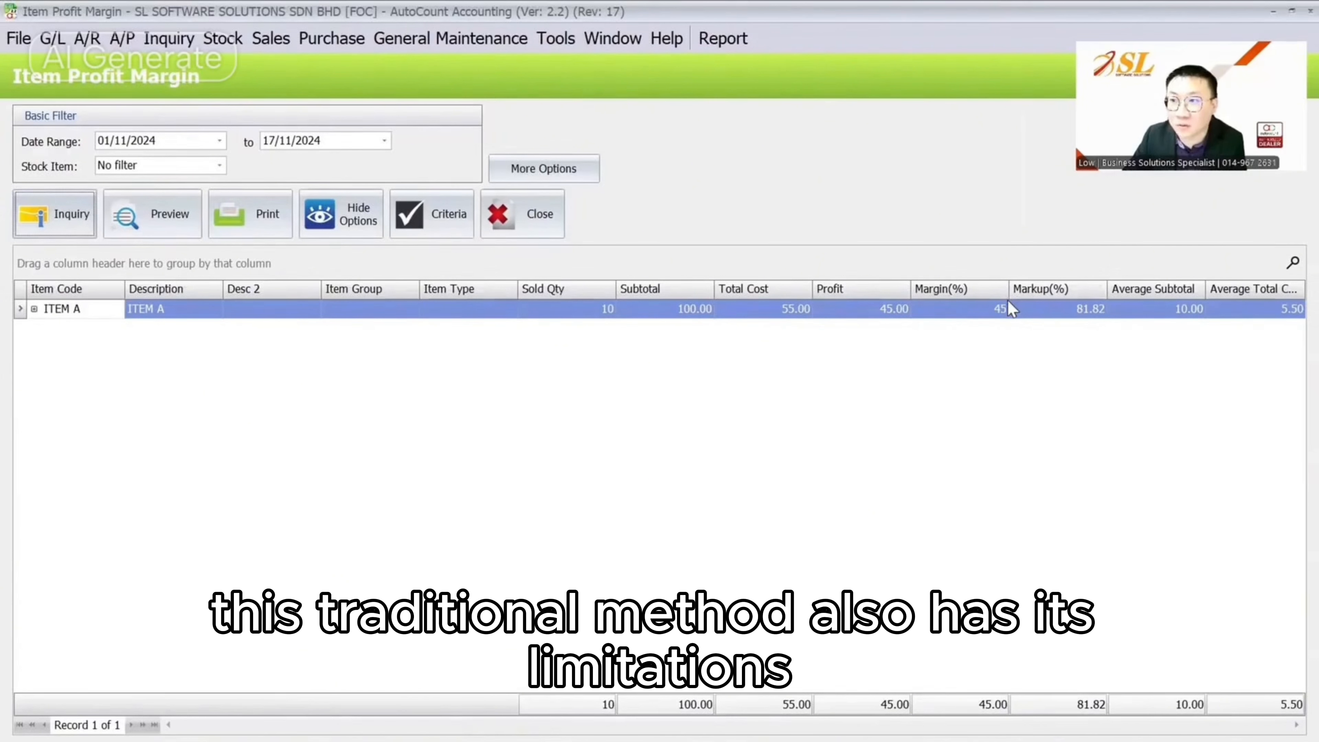
Create another new sales invoice with CUSTOMER A as the debtor.
left_click(271, 38)
left_click(303, 141)
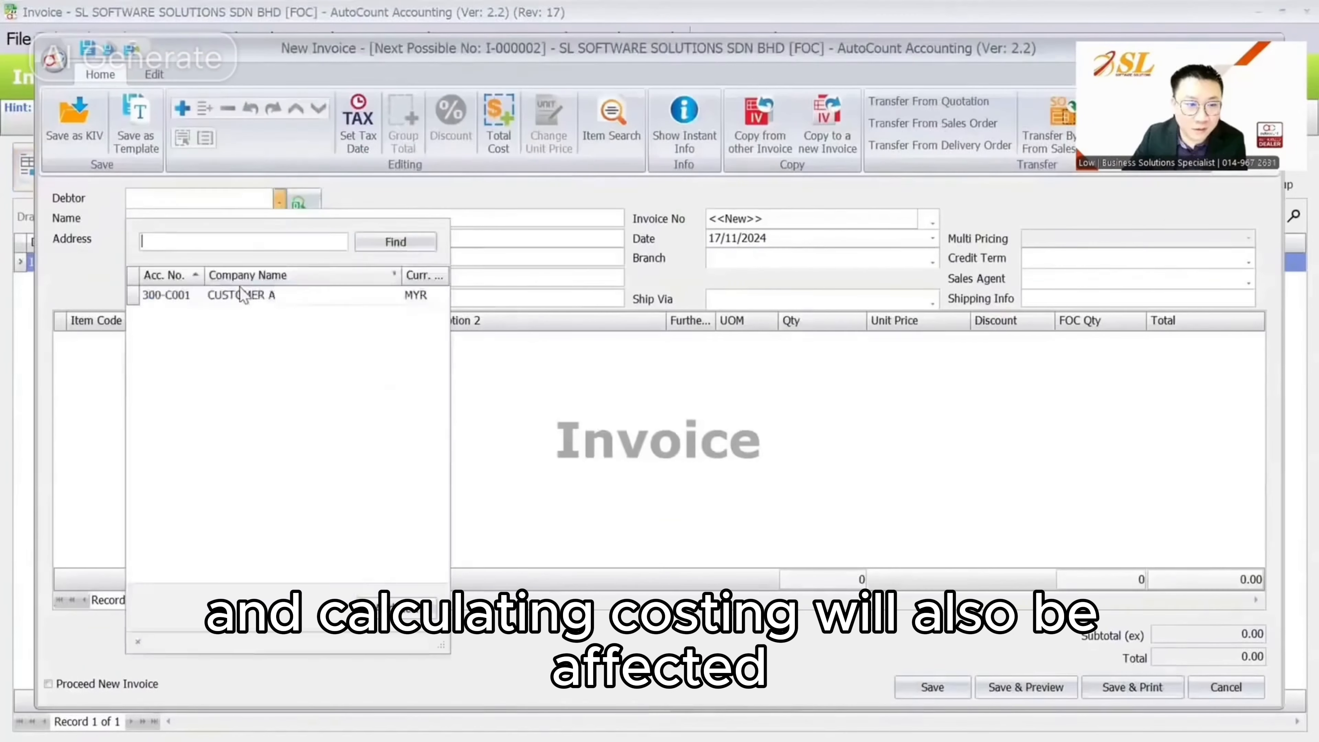
left_click(242, 295)
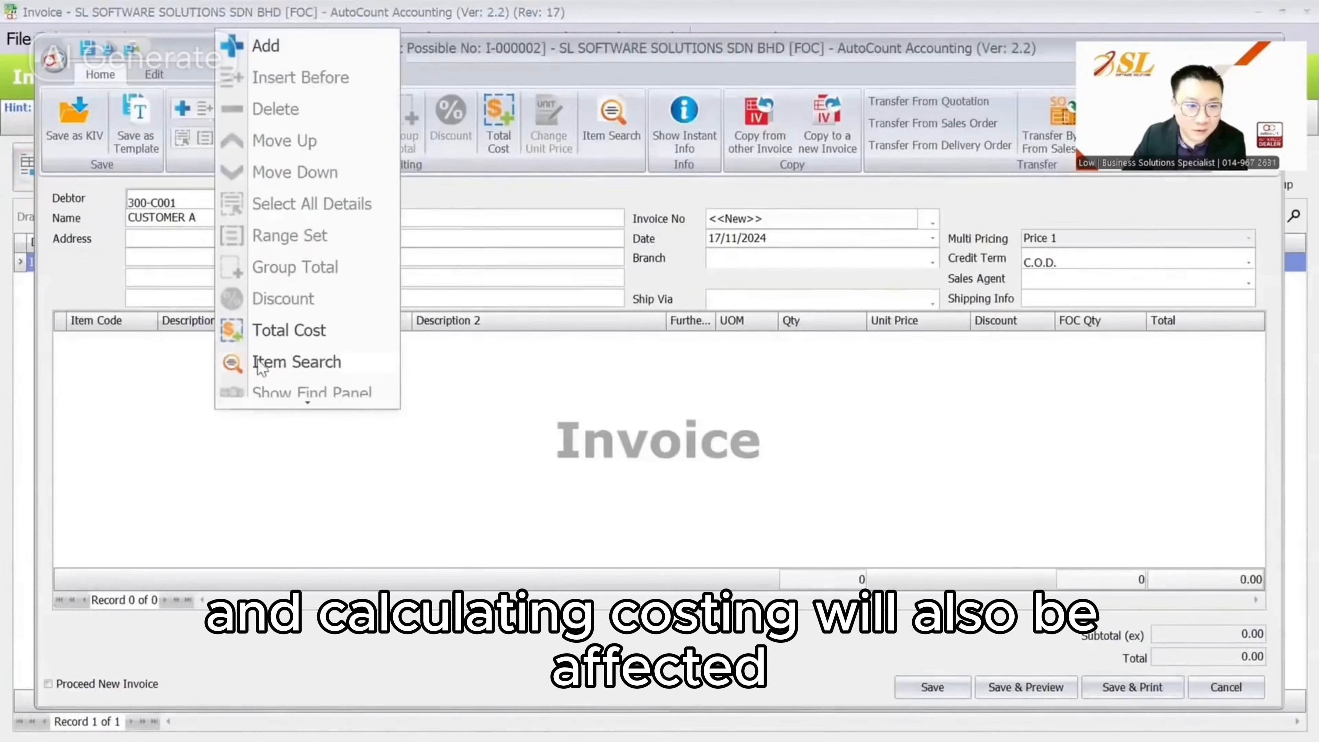
Add two ITEM A lines to CUSTOMER A's new sales invoice.
left_click(150, 343)
left_click(151, 426)
right_click(154, 422)
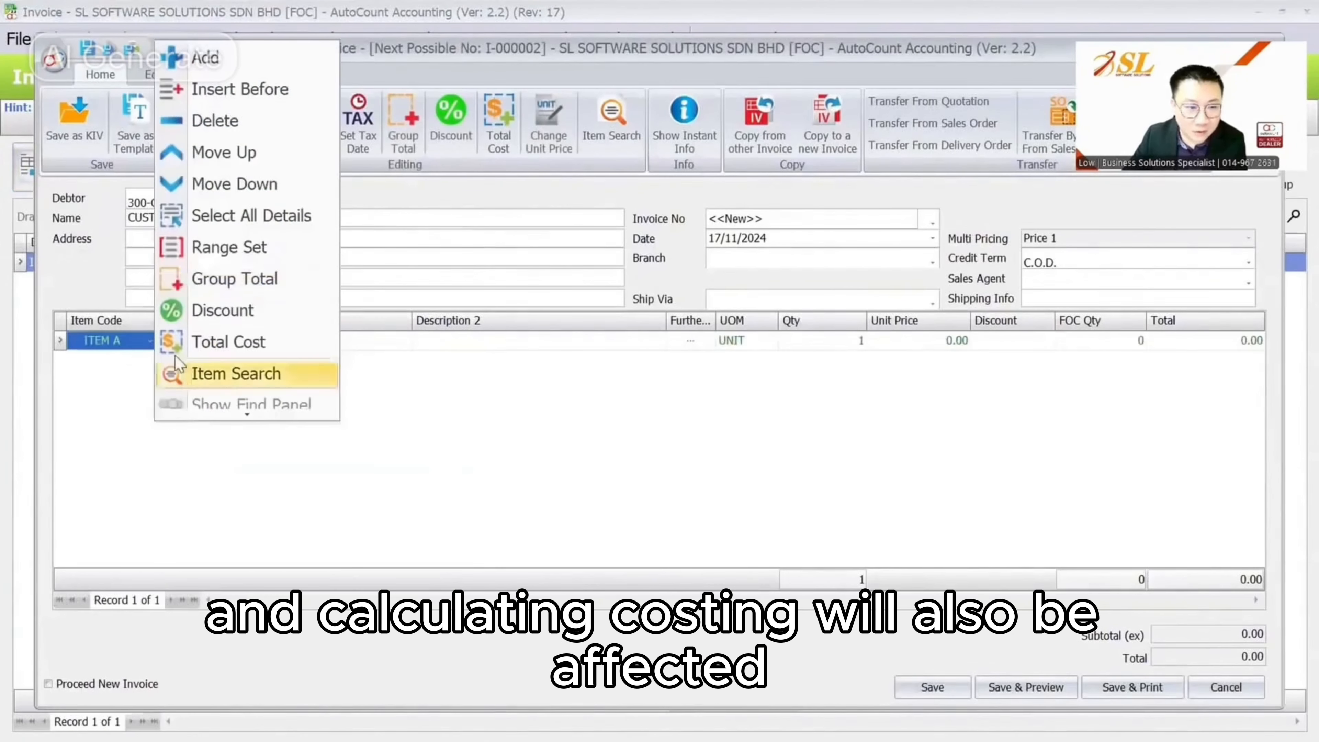
left_click(195, 61)
left_click(135, 362)
left_click(140, 447)
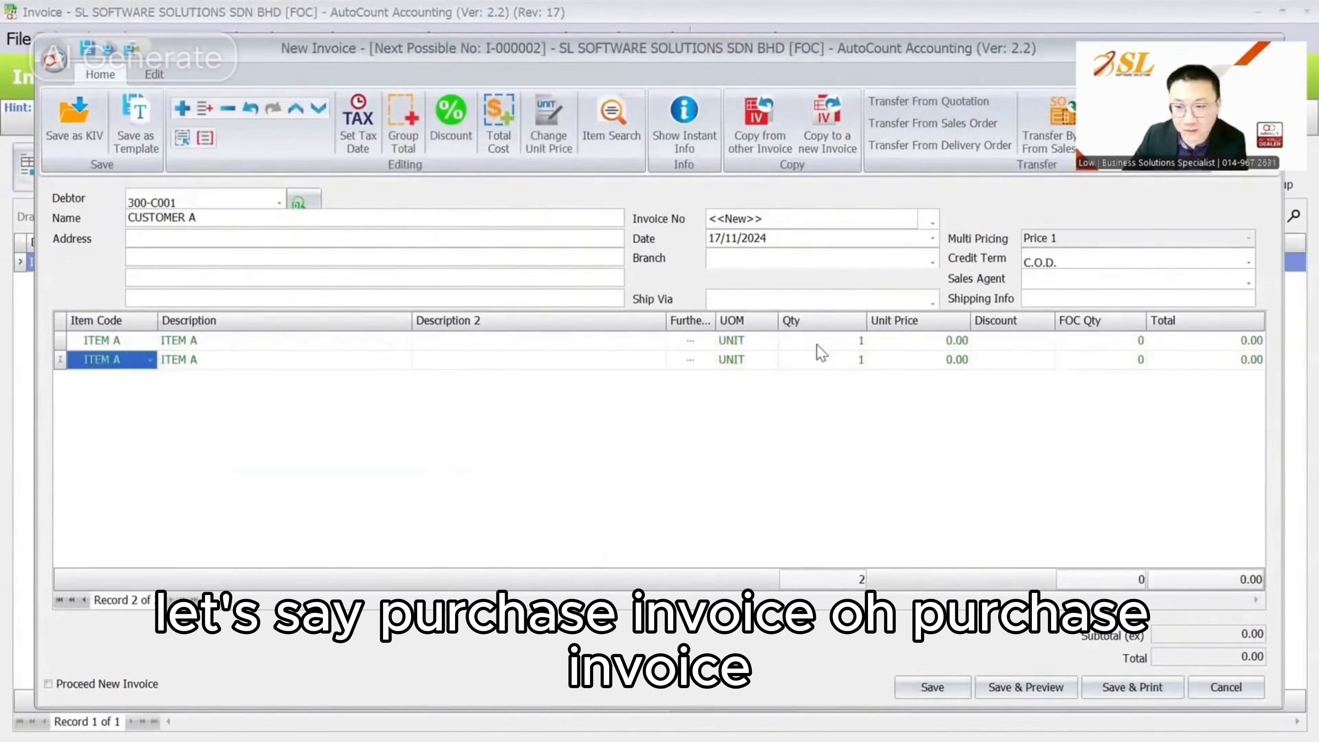
left_click(139, 363)
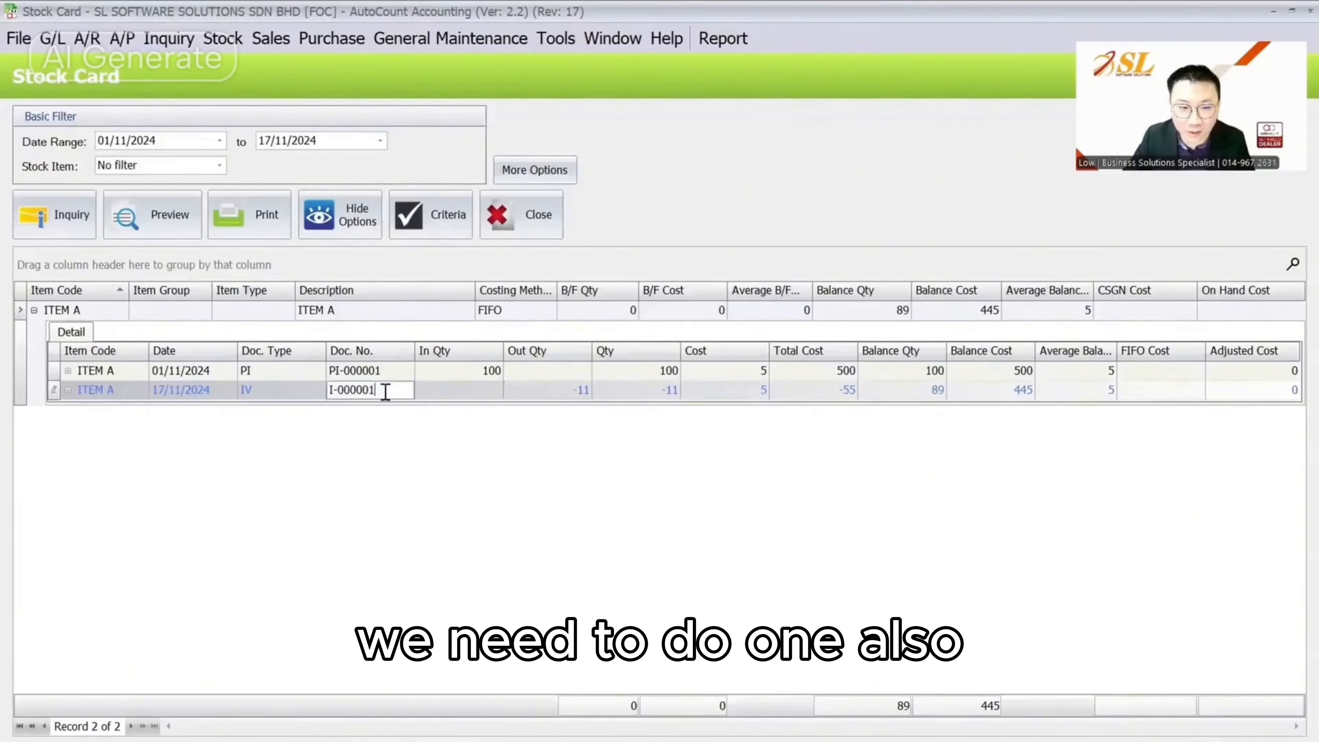
Open the sales invoice recorded as ITEM A's outgoing entry in the stock card.
double_click(383, 388)
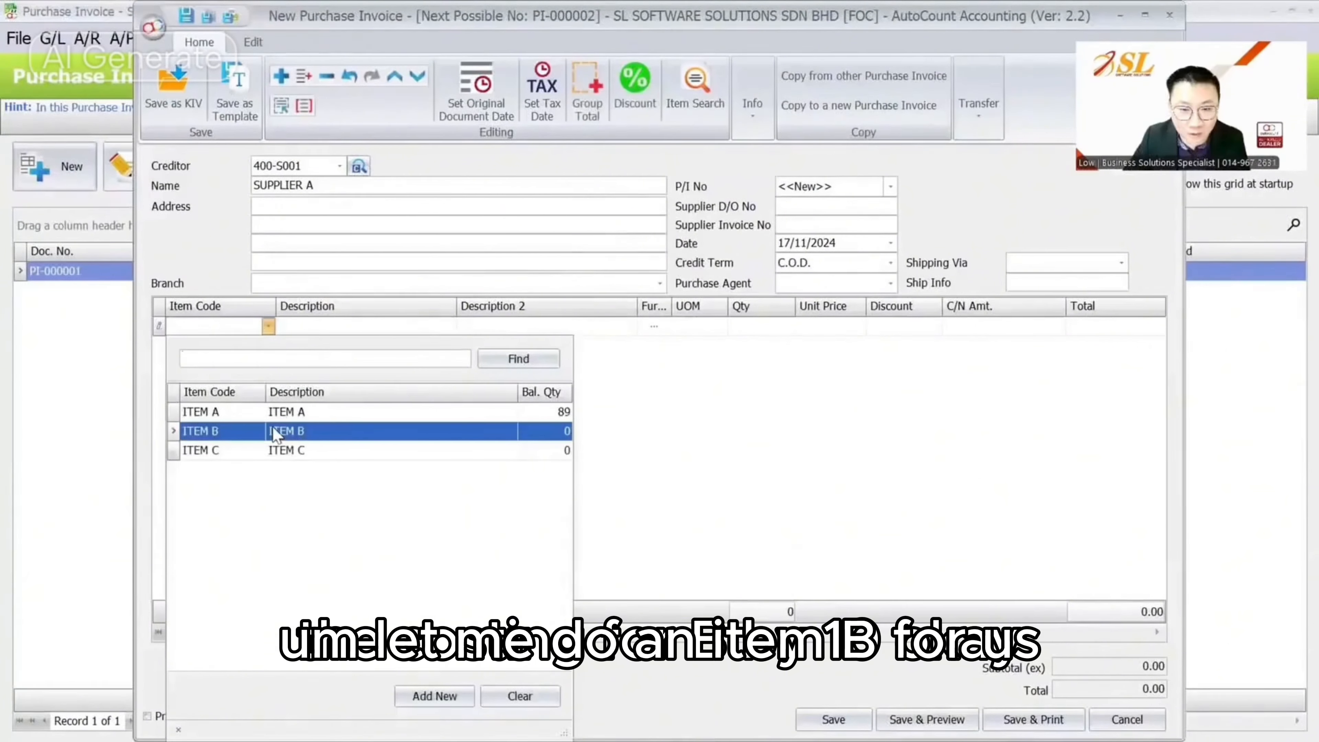
Put ITEM B on SUPPLIER A's new purchase invoice with a quantity of 10.
key("Return")
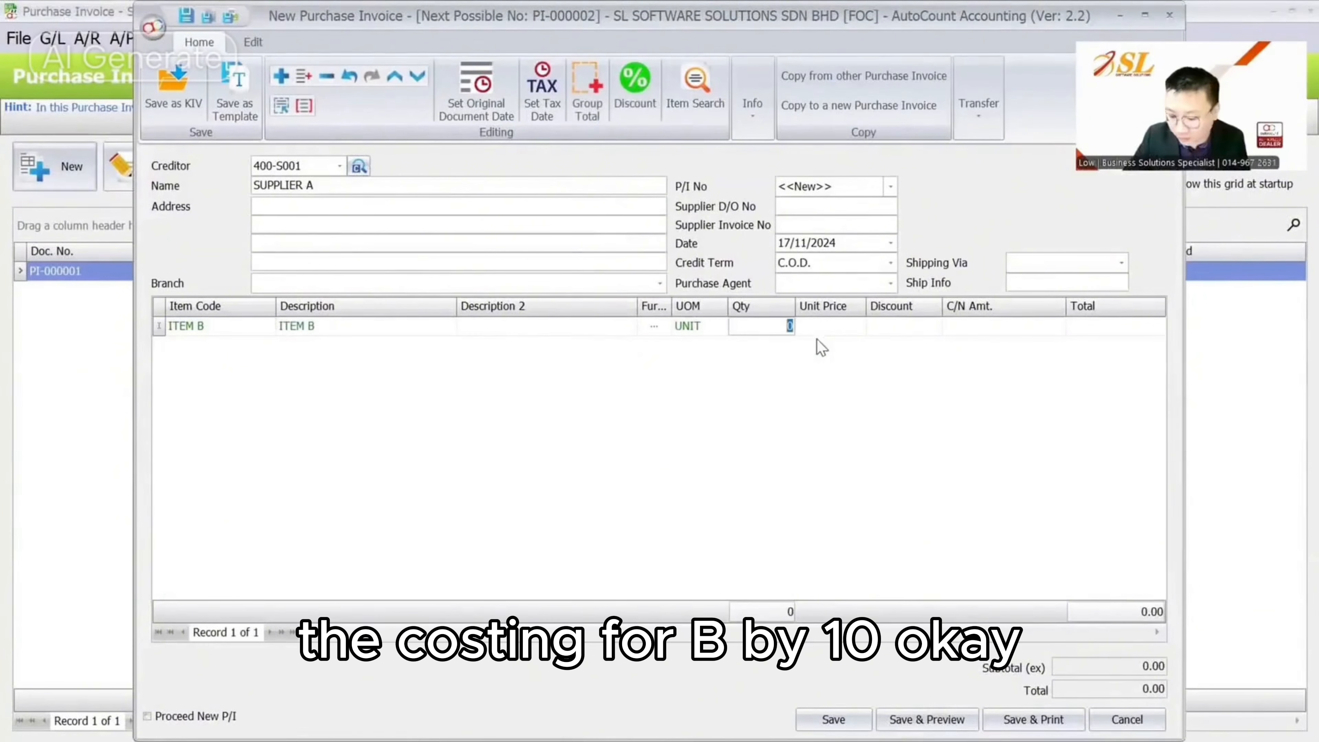
type("10")
key("Return")
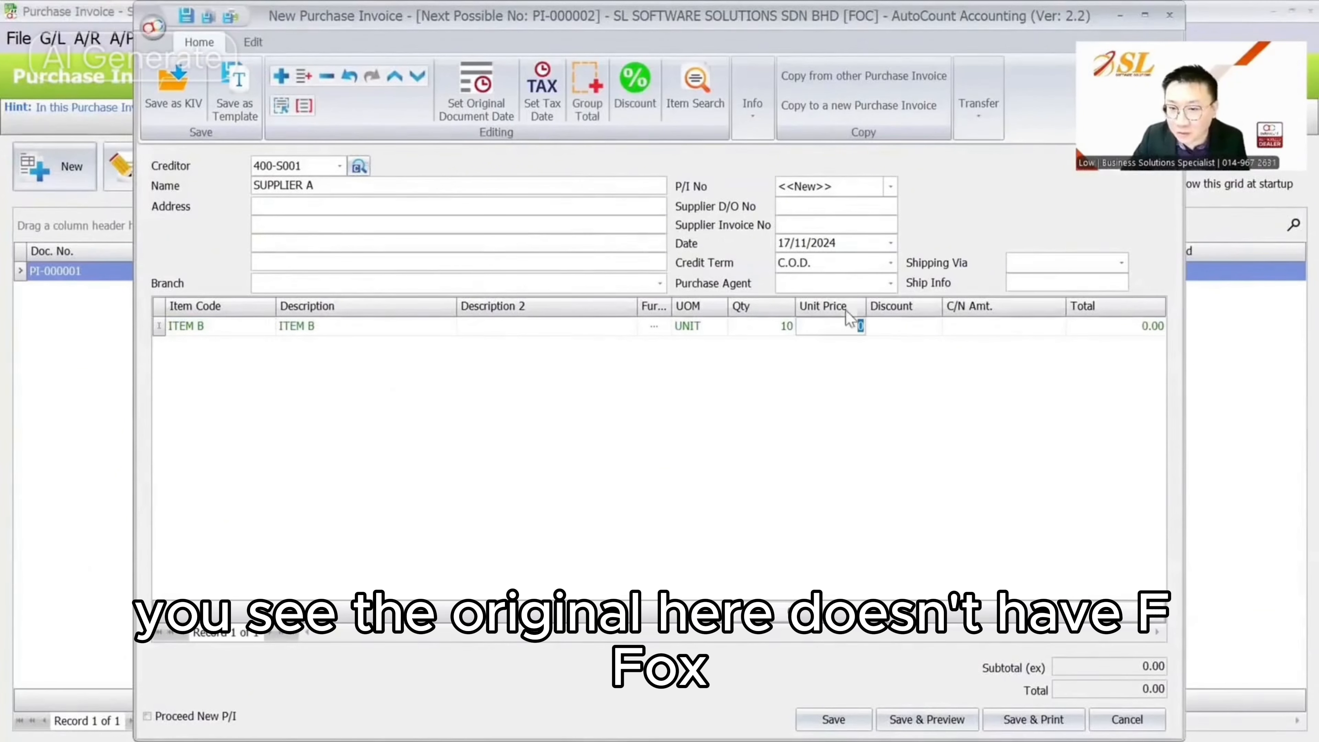
Add a second ITEM B line with a quantity of 1 to the purchase invoice.
right_click(289, 374)
left_click(356, 395)
left_click(228, 346)
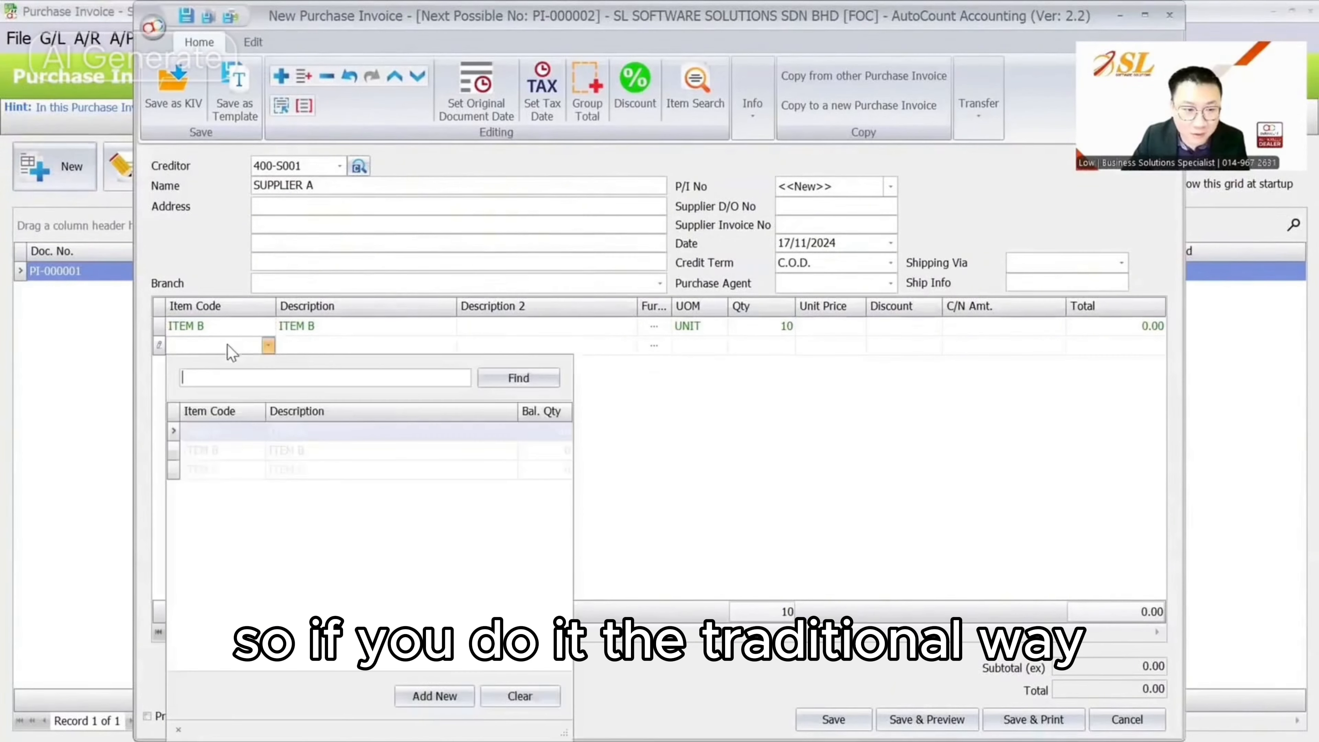
left_click(243, 453)
left_click(758, 352)
type("1")
key("Return")
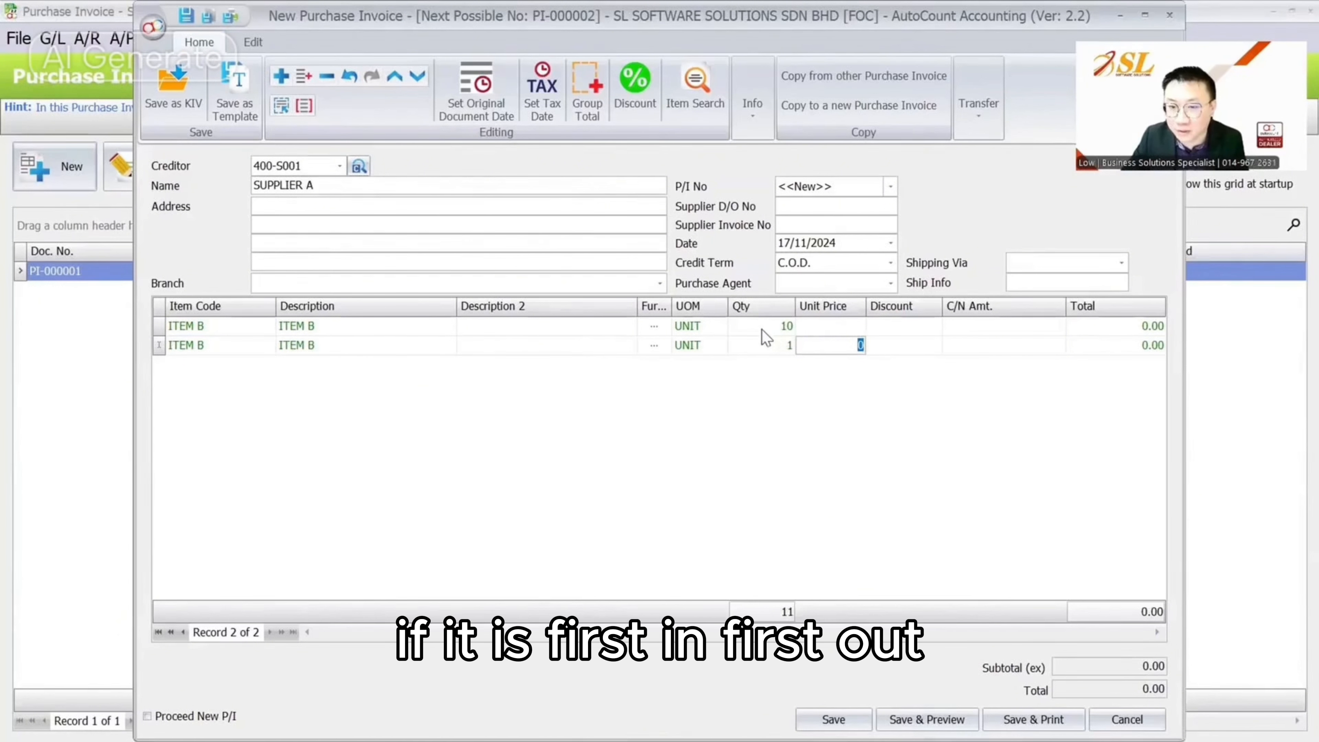
Set the unit price of the first ITEM B line to 5.
left_click(810, 327)
type("5")
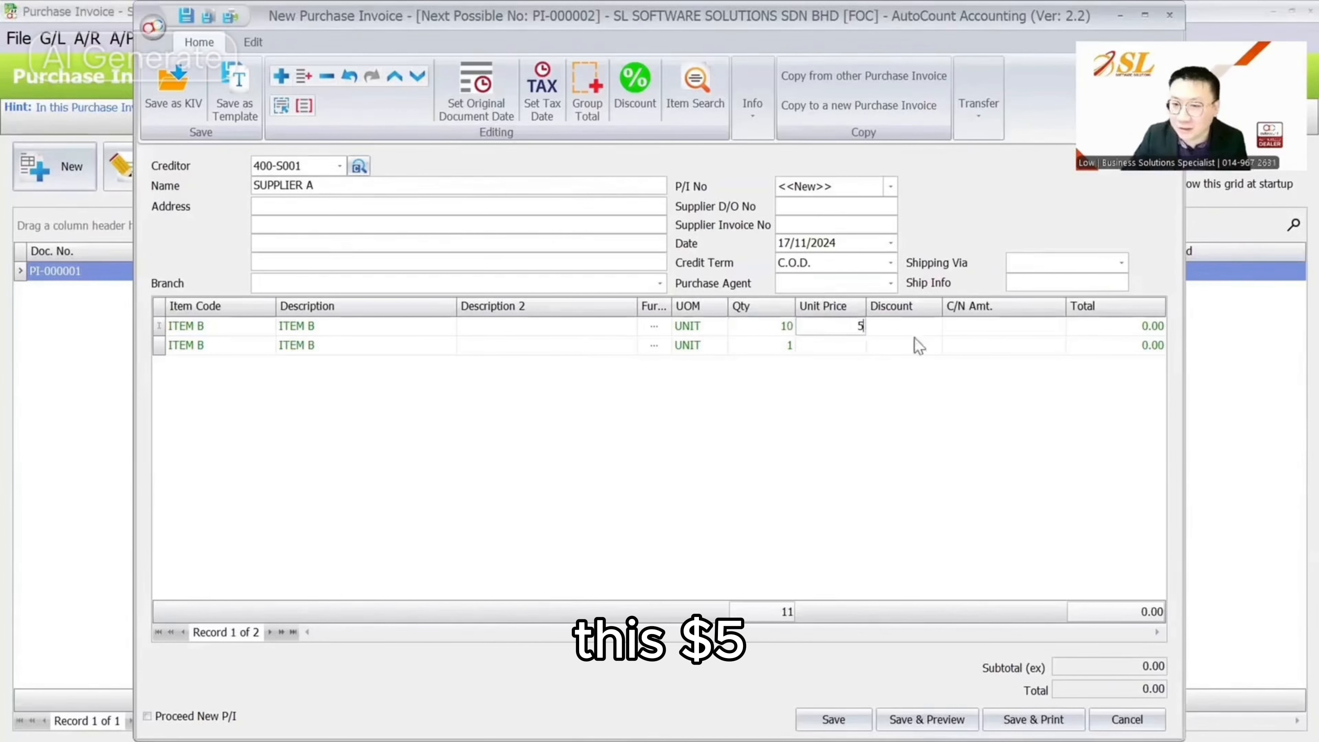
left_click(840, 345)
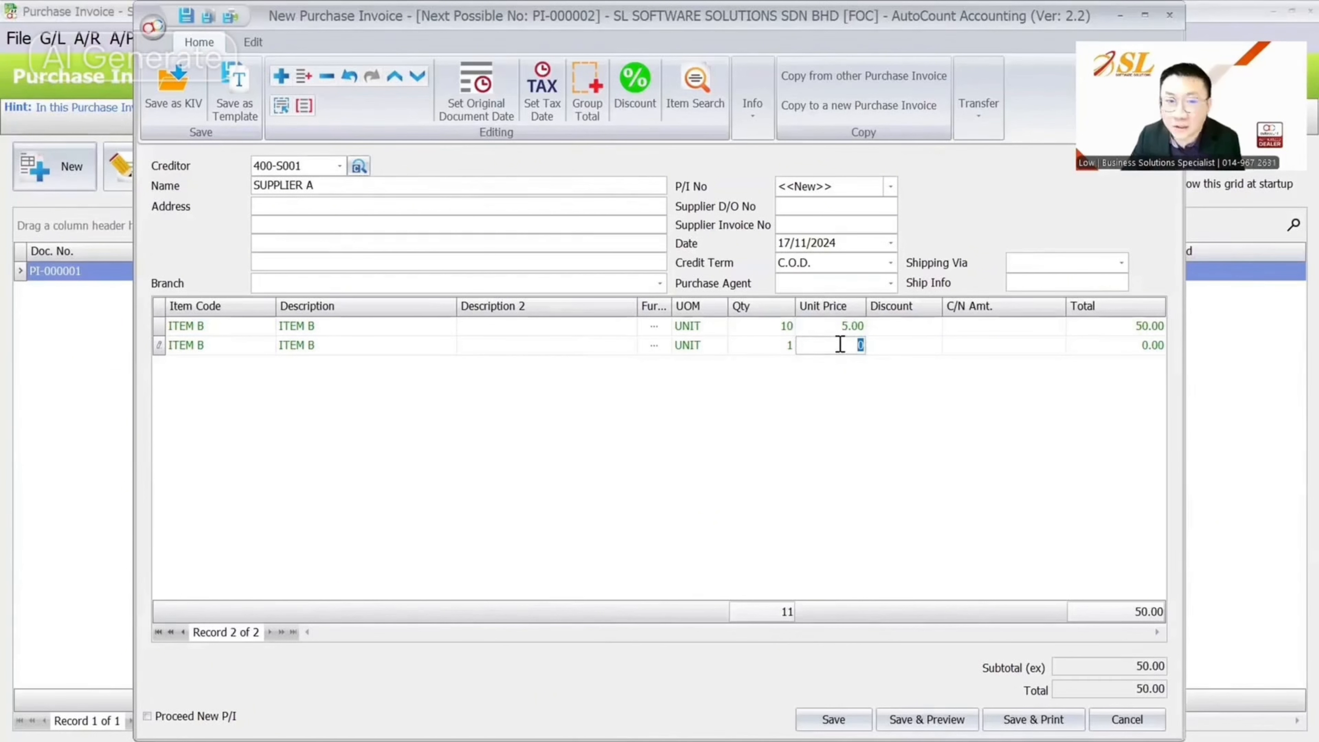
Add the FOC Qty column to the purchase invoice grid between Qty and Unit Price.
right_click(840, 306)
left_click(917, 197)
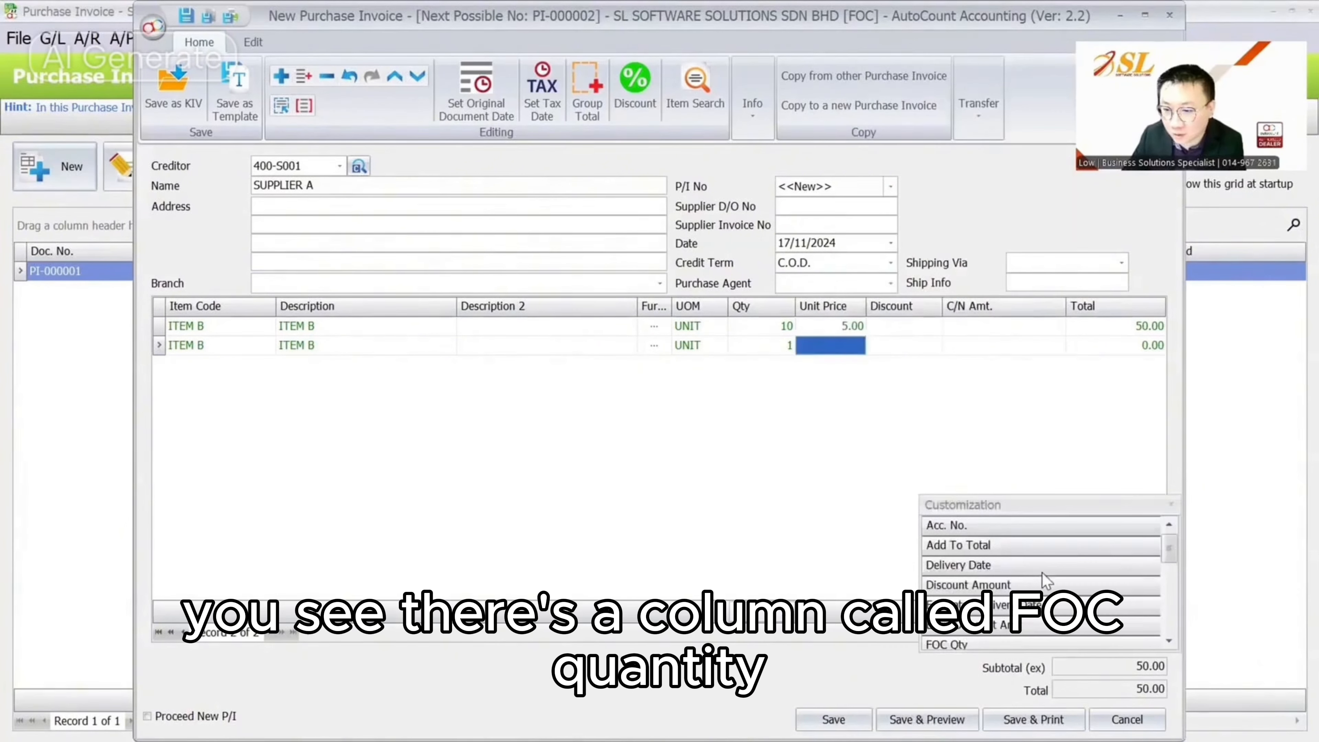
scroll(1044, 581, "down", 2)
left_click_drag(960, 585, 787, 309)
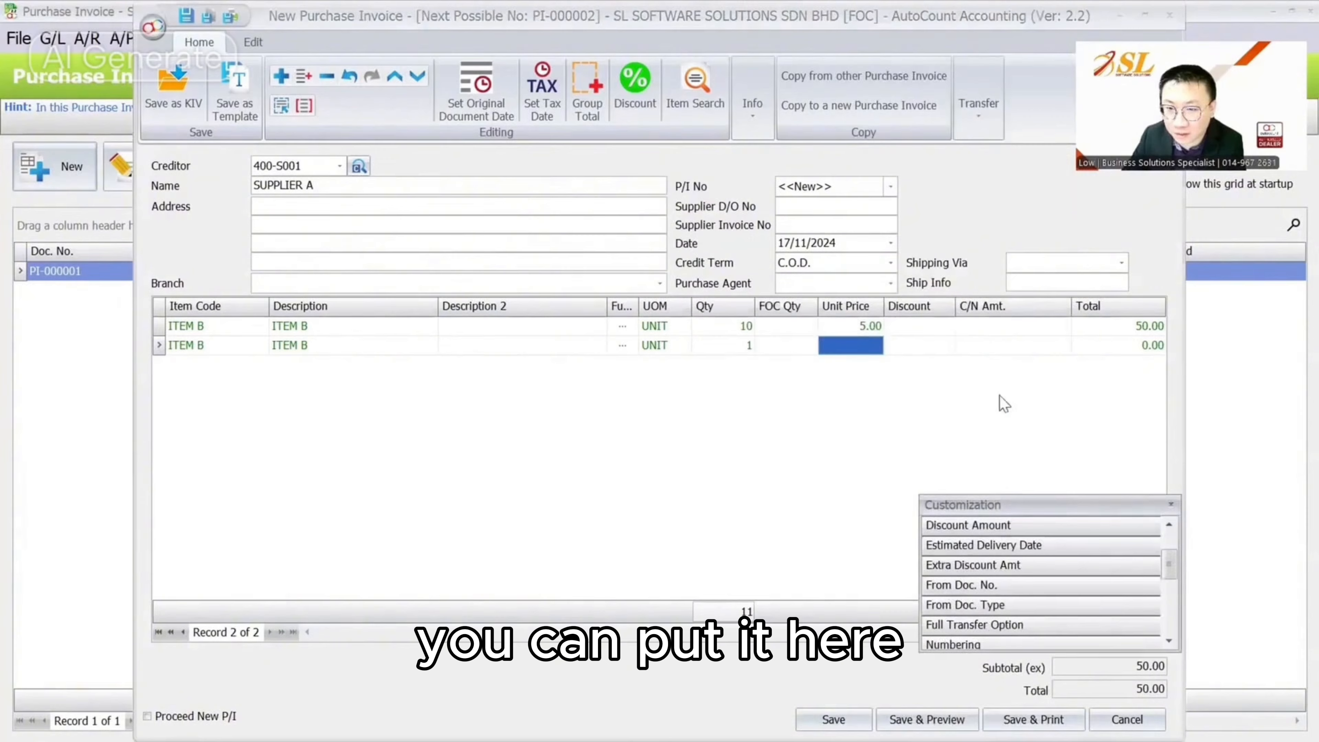
left_click(1170, 504)
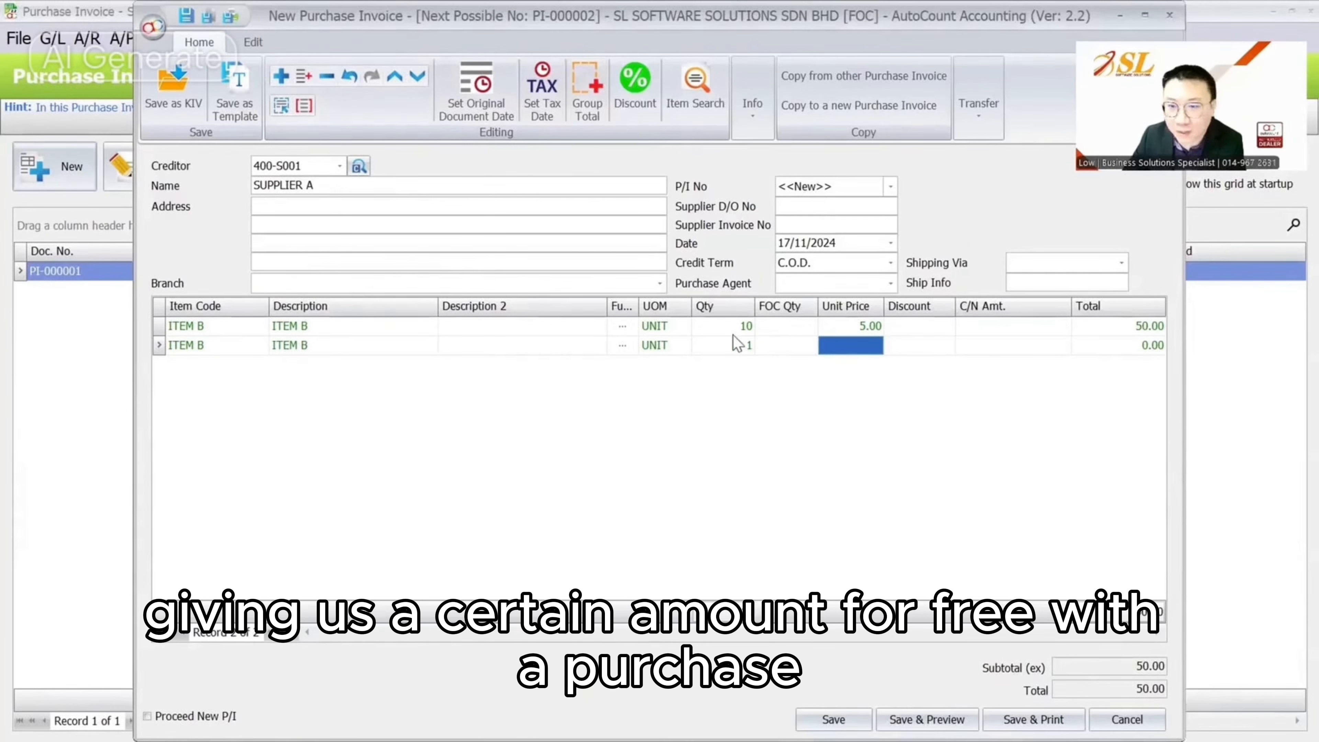
Delete the second ITEM B line and set the remaining line's FOC quantity to 2 and unit price to 8.
left_click(328, 77)
left_click(778, 325)
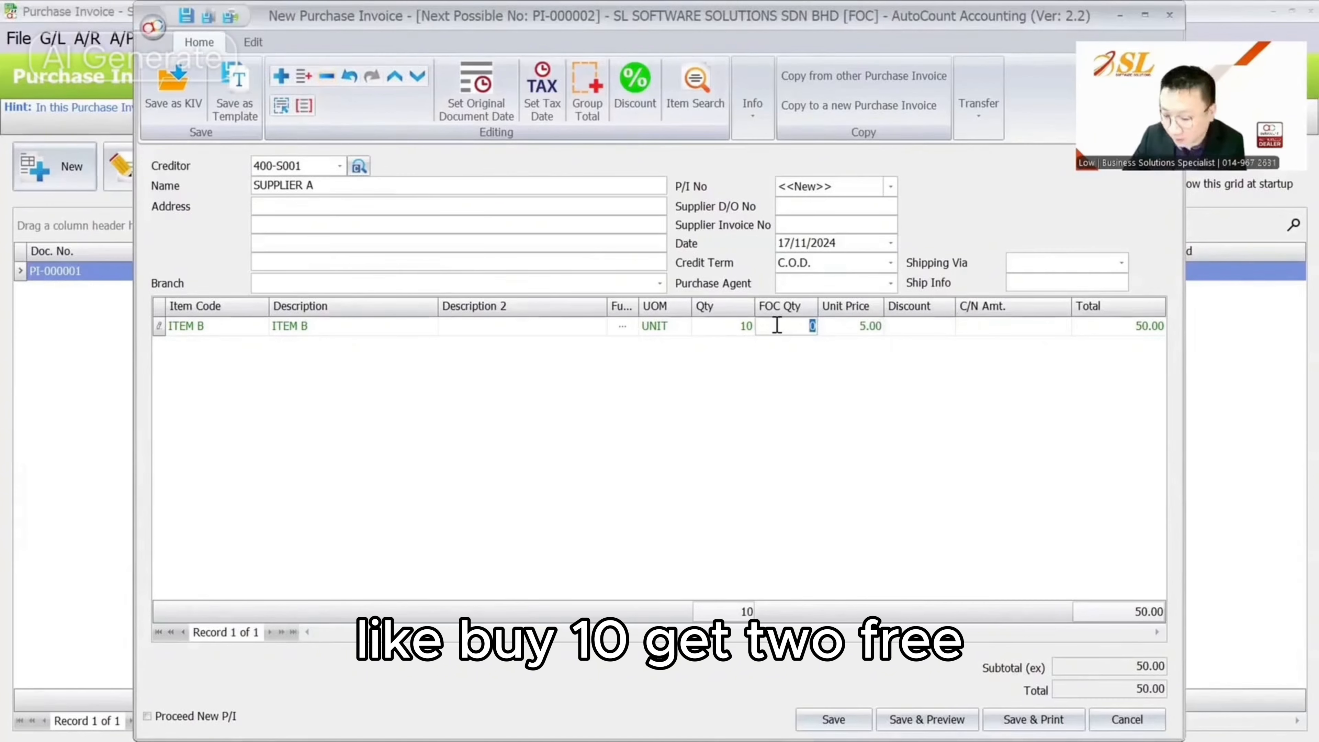
type("2")
key("Tab")
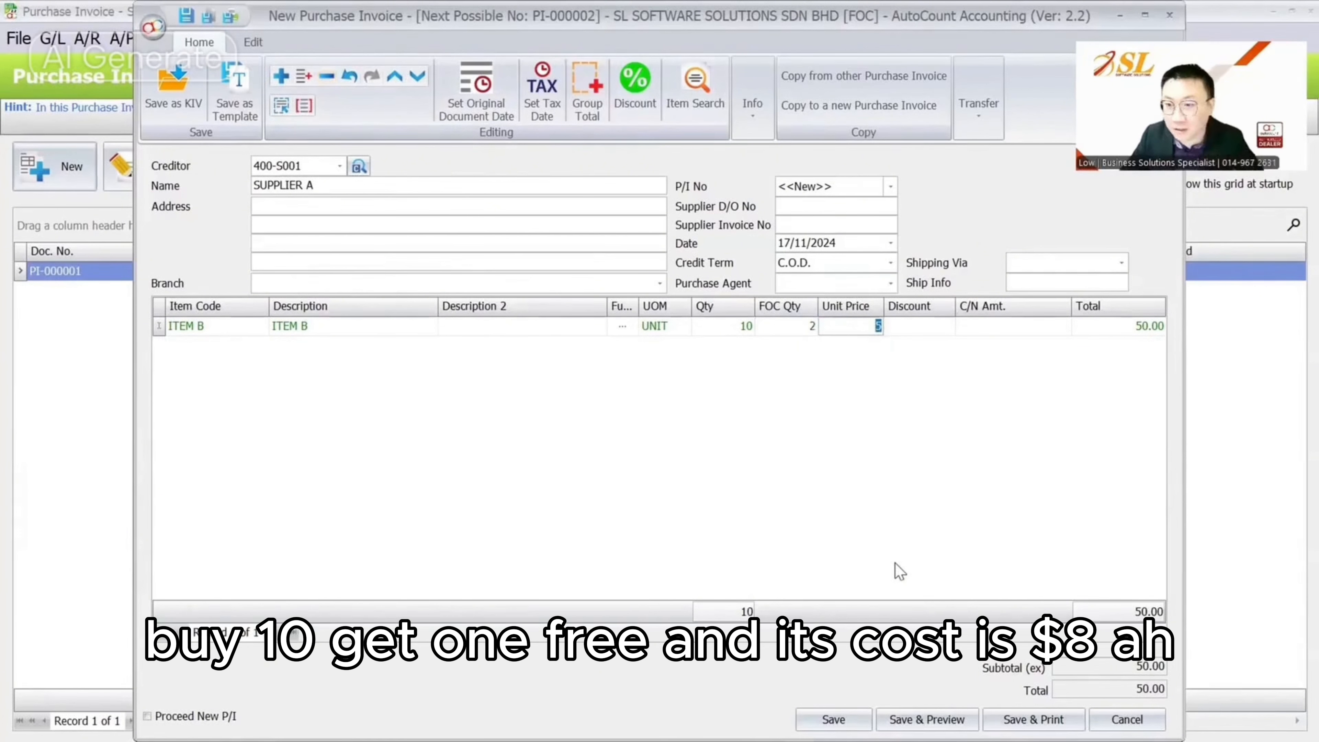
type("8")
key("Tab")
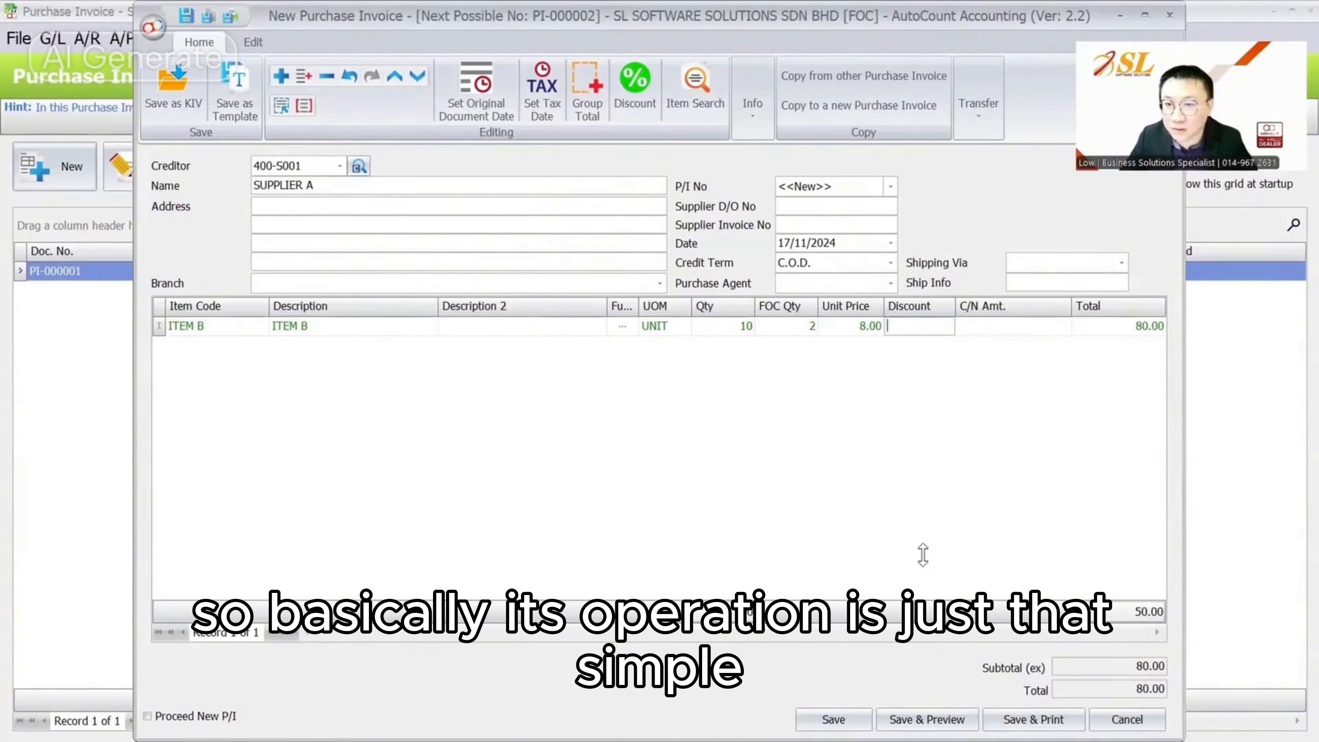
Set the purchase invoice date to 01/11/2024 and review ITEM B's quantity, FOC quantity and unit price.
left_click(787, 242)
type("01")
key("Tab")
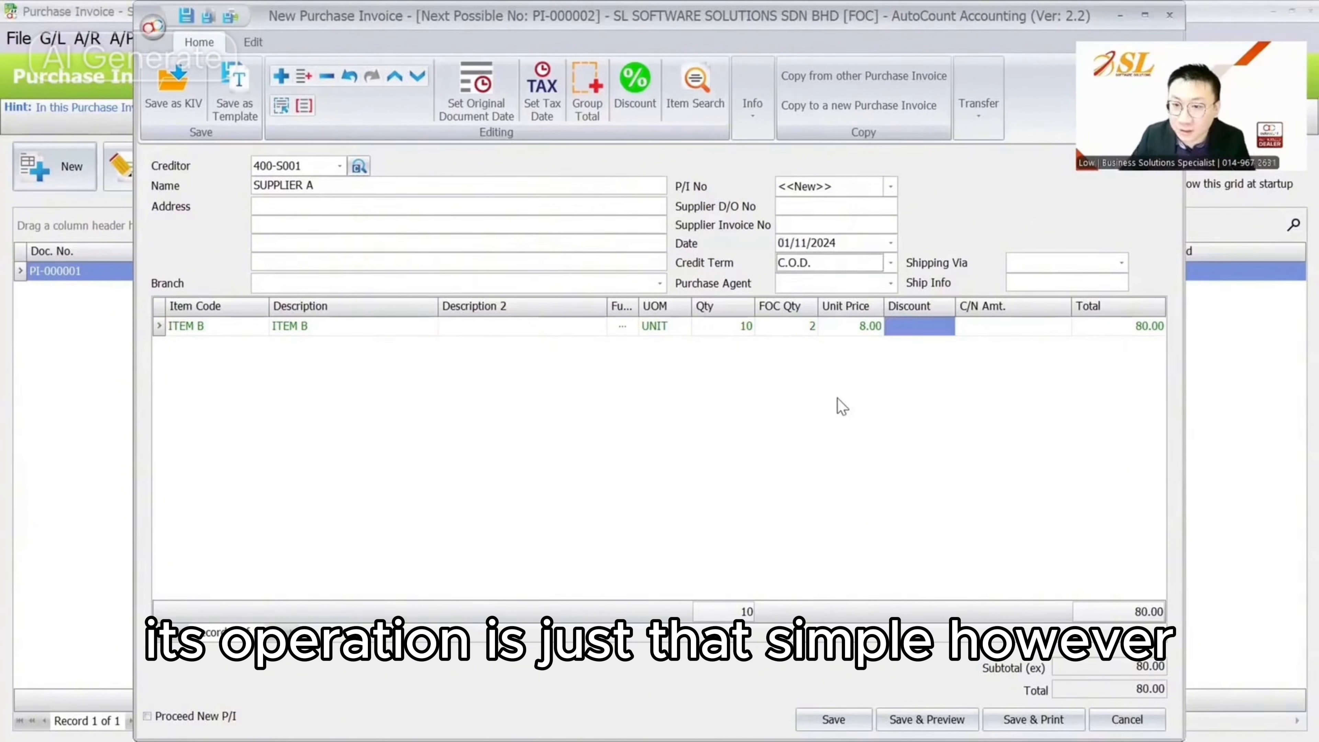
left_click(728, 332)
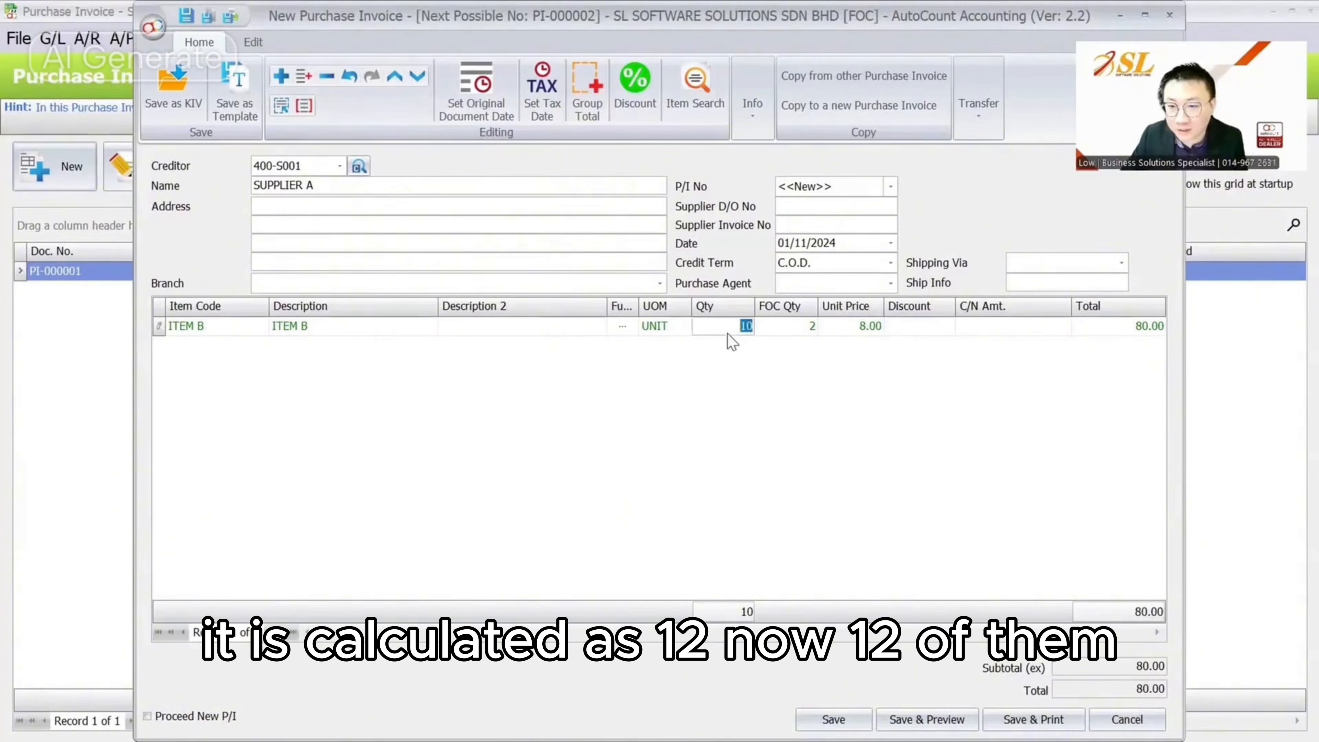
left_click(801, 329)
left_click(852, 325)
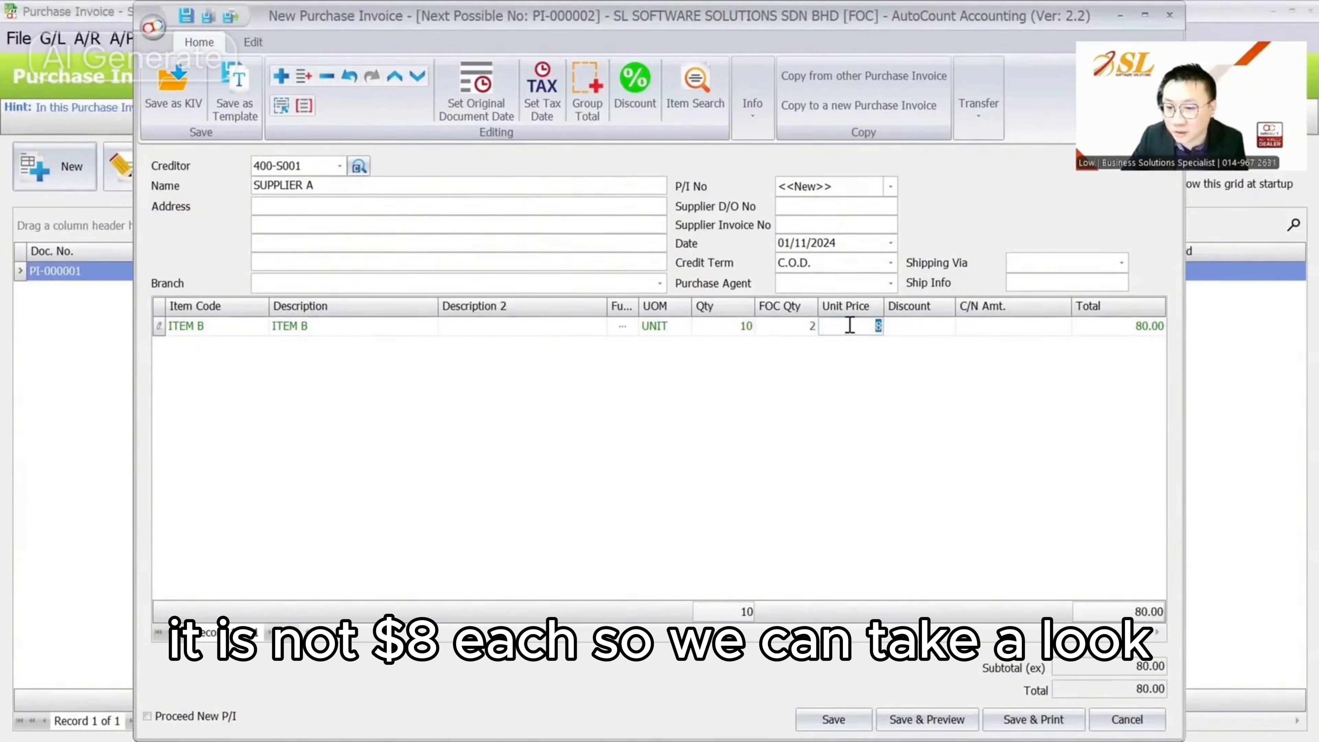
Save the purchase invoice and check ITEM B's up-to-date unit cost in its stock item record.
left_click(838, 721)
left_click(614, 406)
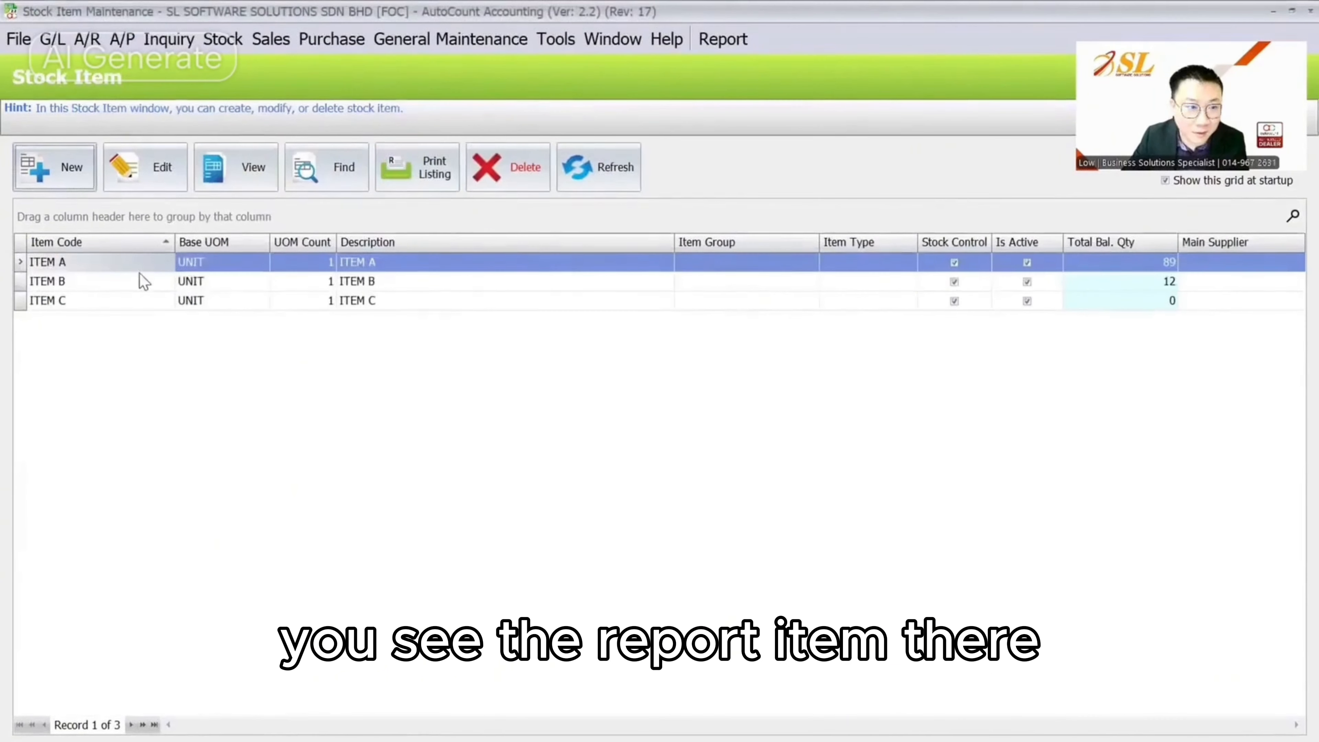
left_click(140, 280)
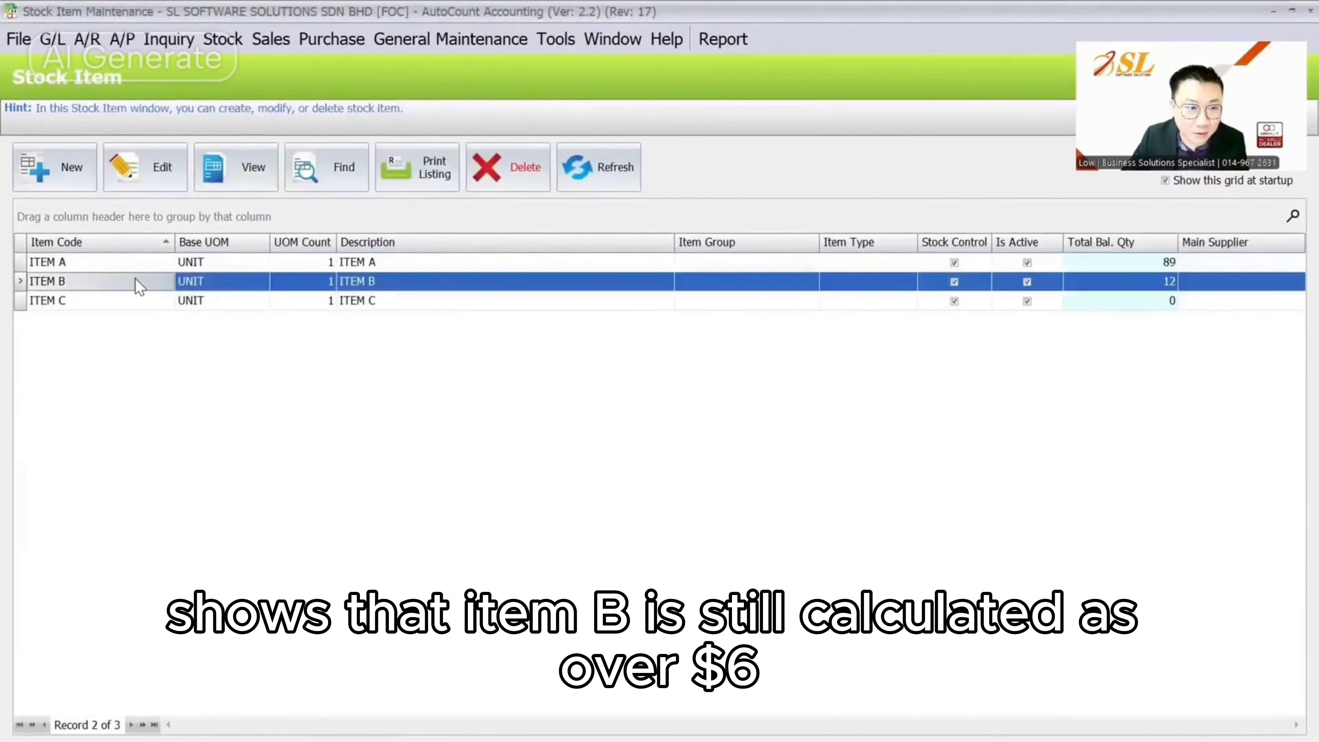
left_click(151, 167)
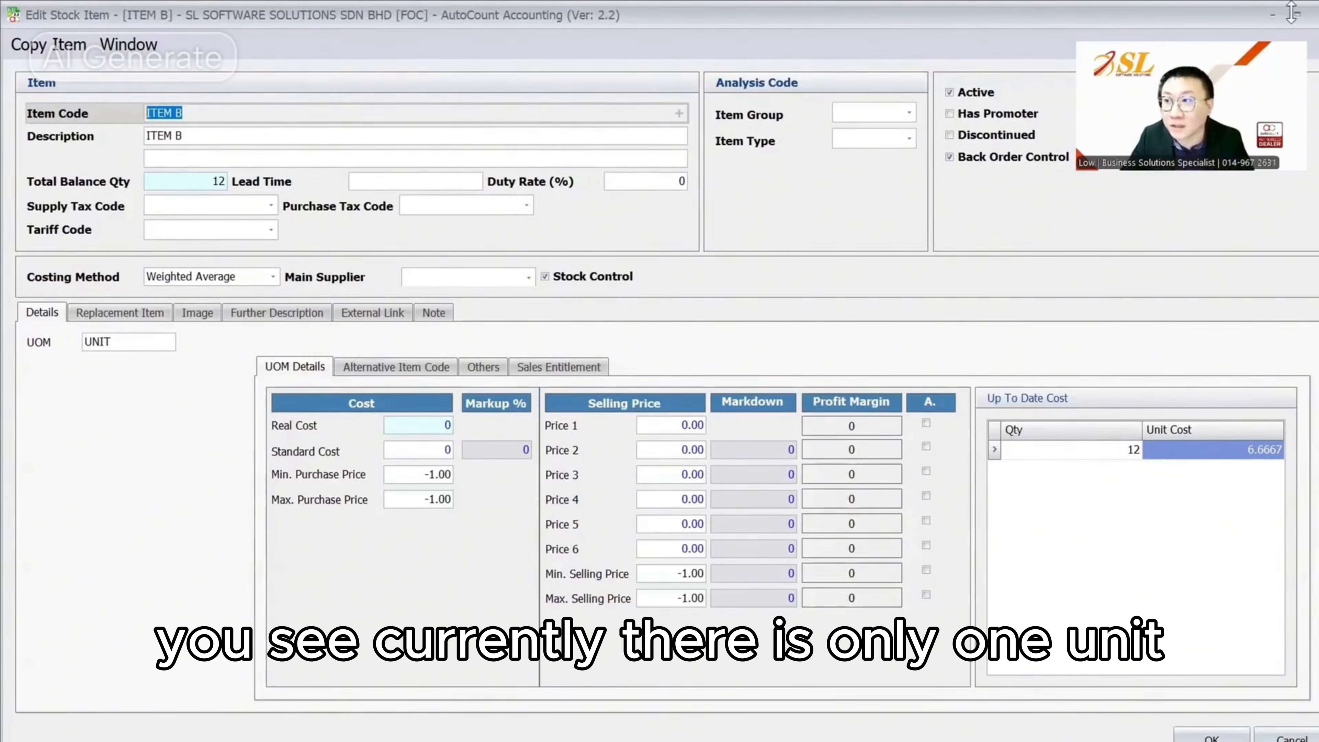
left_click(1315, 13)
Enable the Basic Multi-UOM module in the program's module settings.
left_click(554, 43)
mouse_move(831, 526)
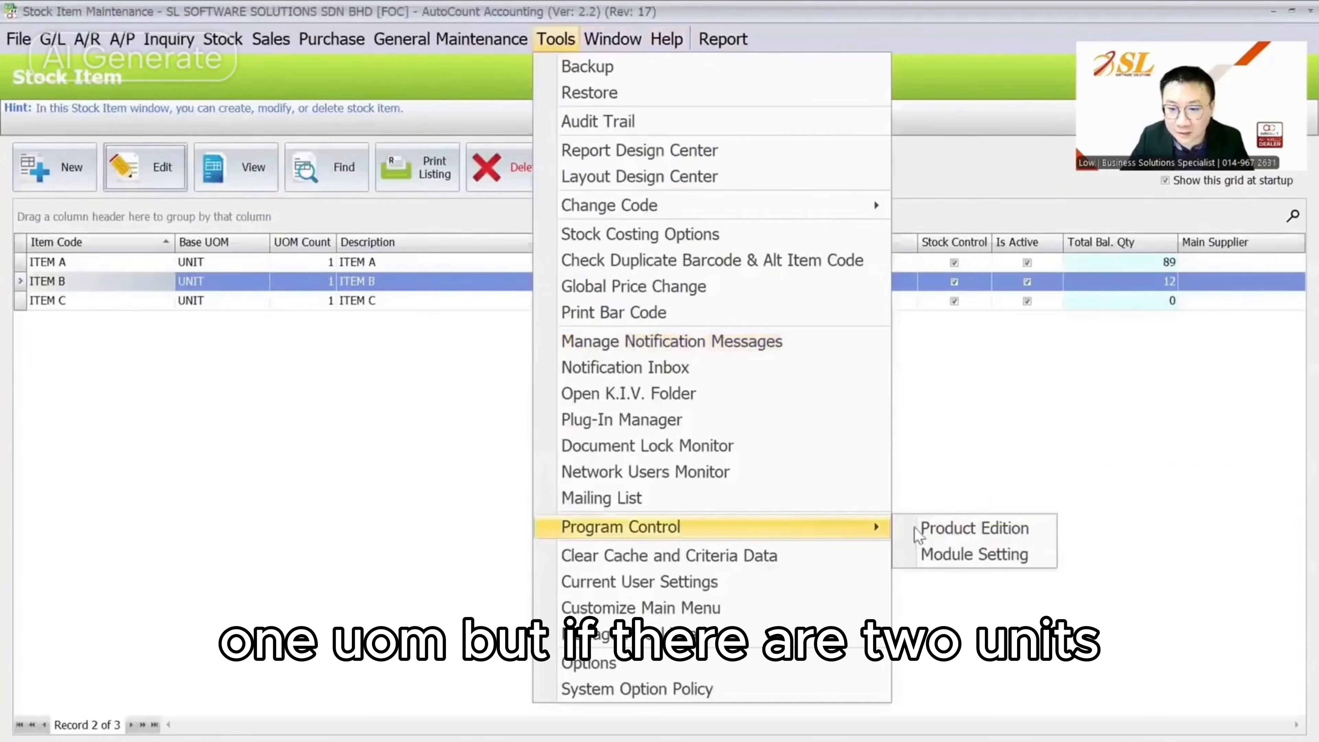
left_click(975, 554)
left_click(534, 249)
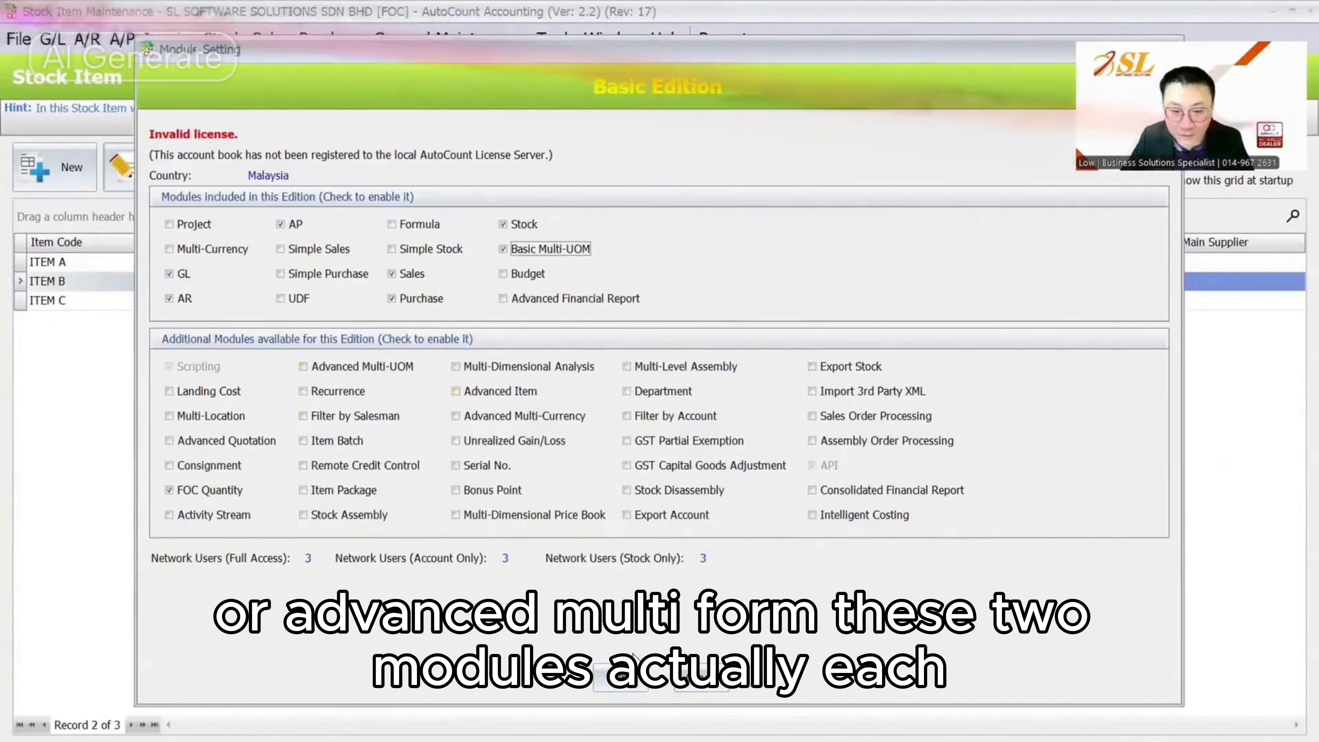
left_click(621, 676)
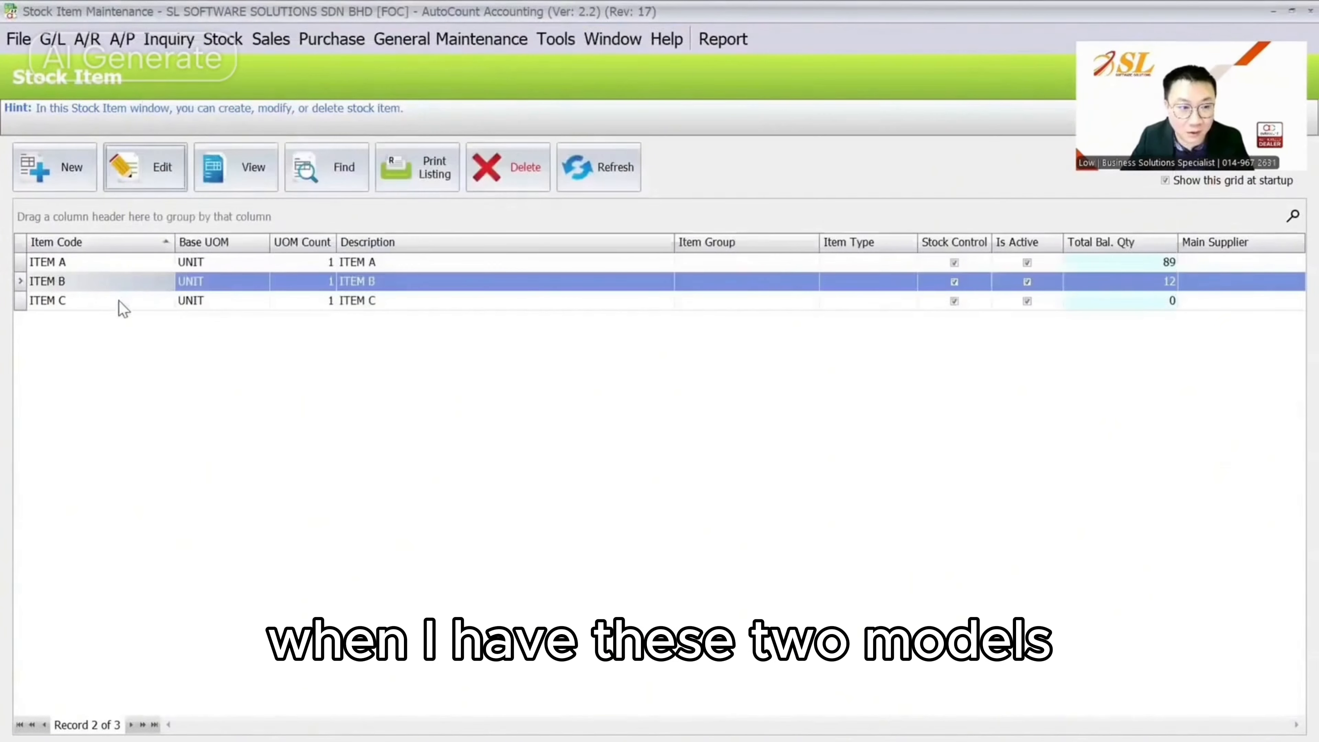
Open ITEM C for editing and add a CTN unit of measure with a rate of 12.
left_click(119, 300)
left_click(156, 176)
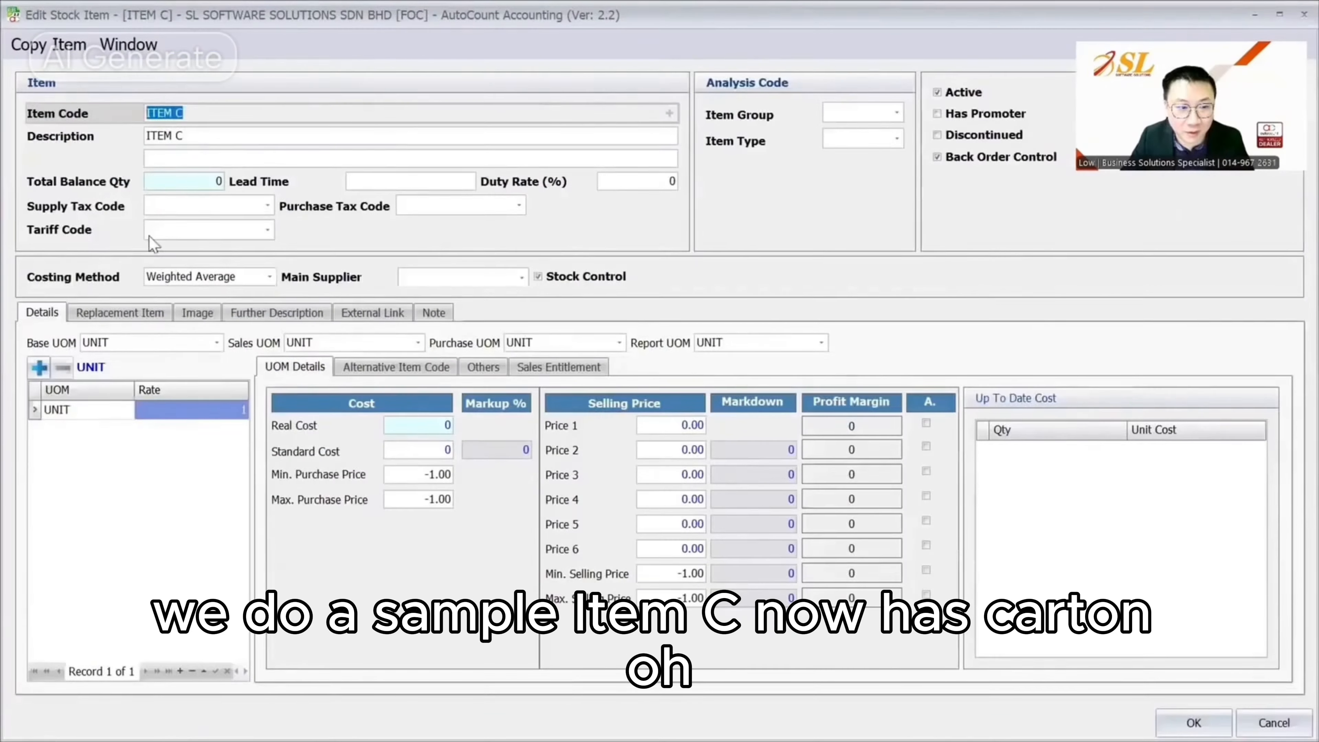
left_click(48, 367)
left_click(76, 436)
type("CTN")
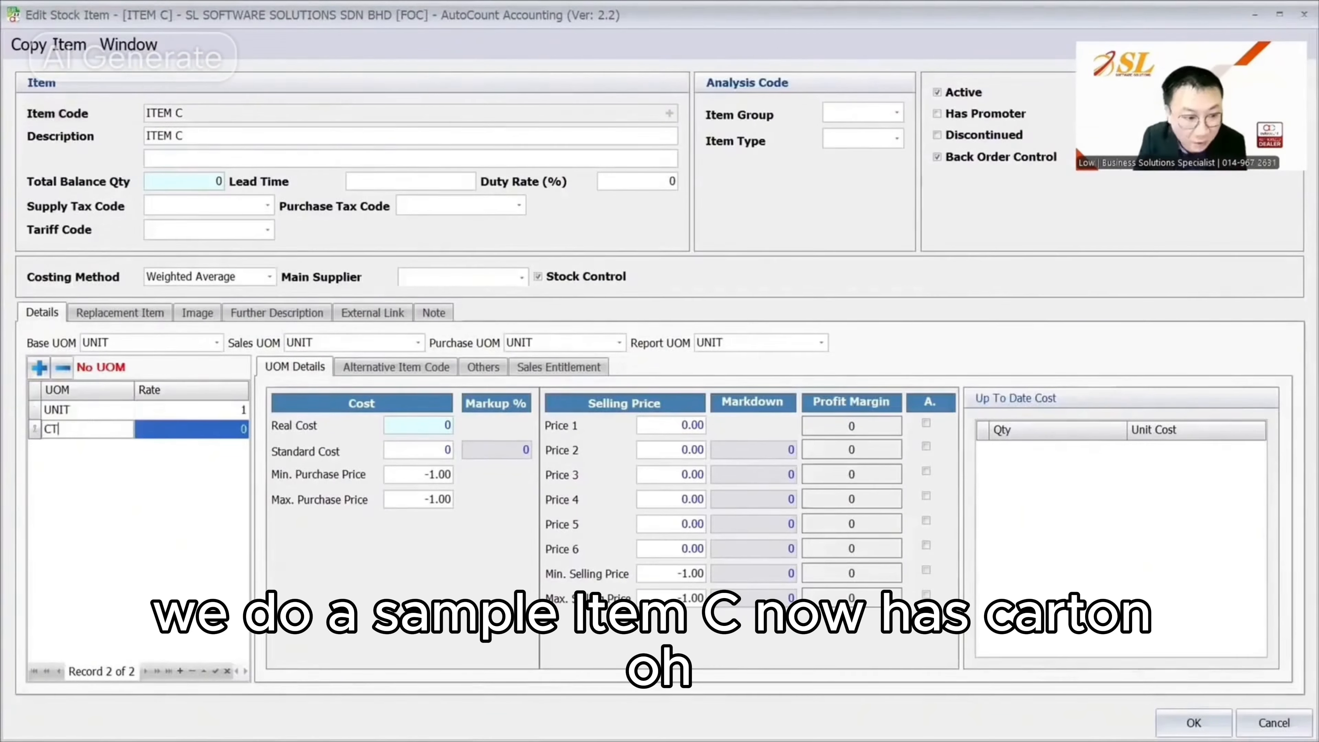
key("Tab")
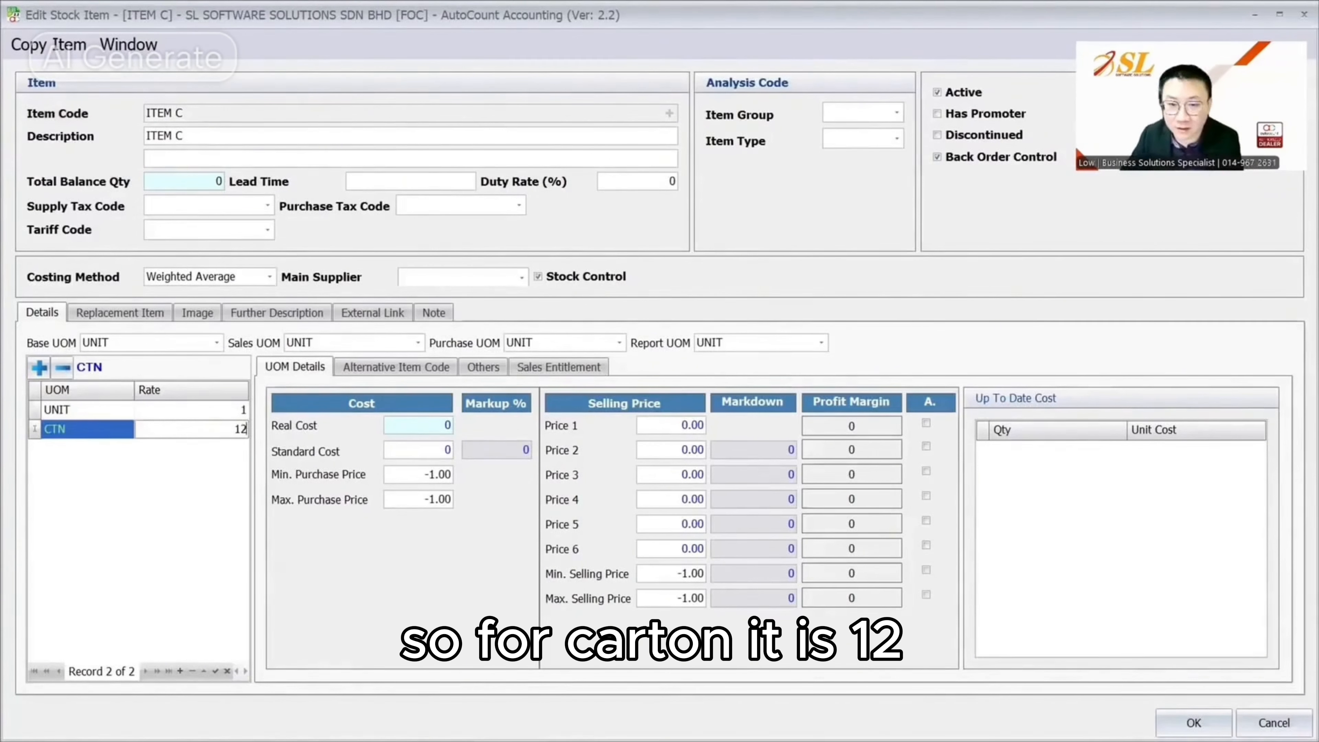
Set the CTN sales entitlement to 1 FOC item for every sale of 10 items.
left_click(558, 366)
type("10")
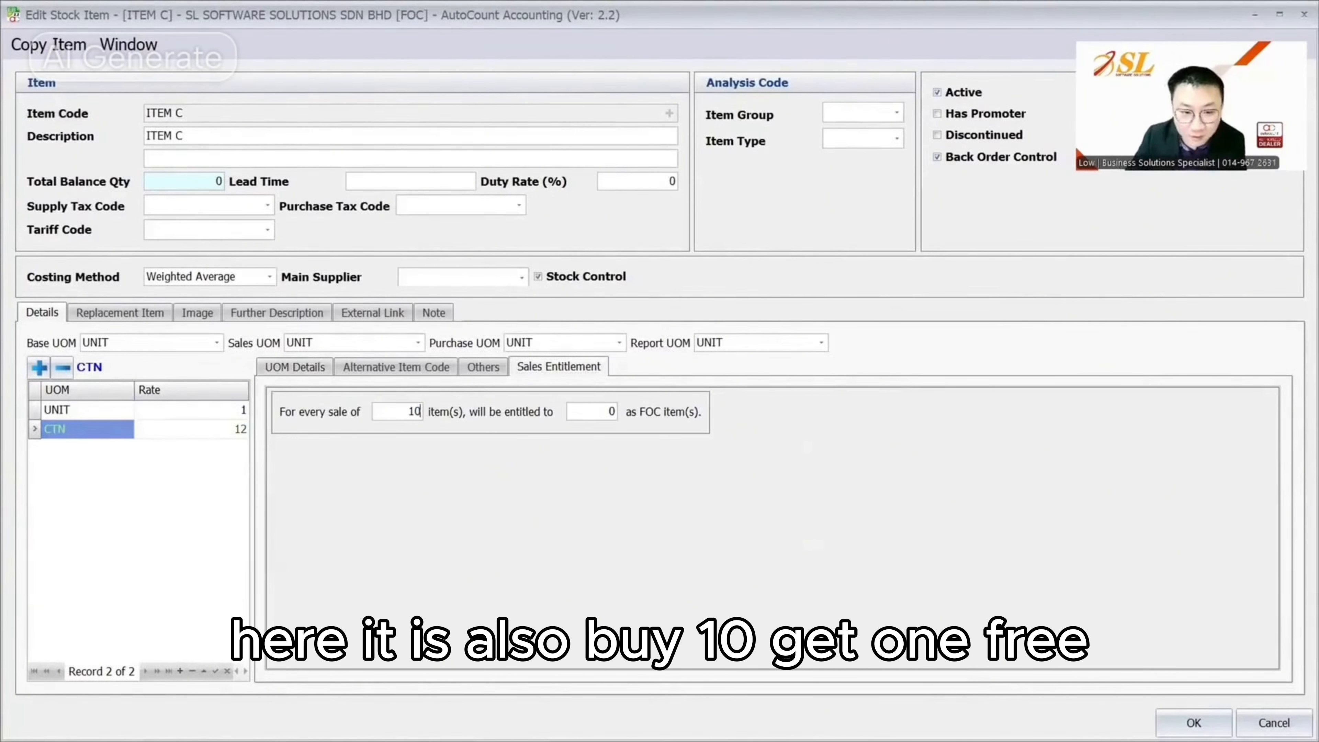
left_click(571, 411)
key("BackSpace")
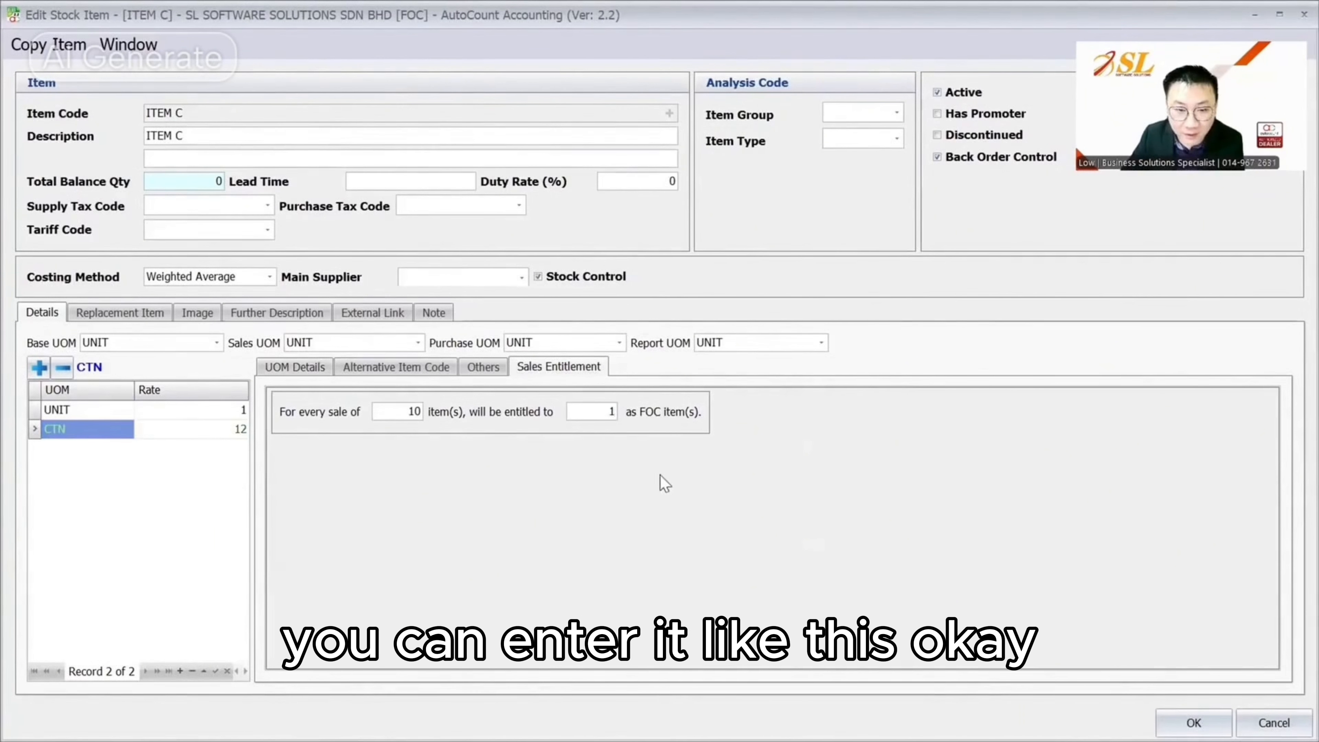
type("1")
Check the sales entitlement fields for ITEM C's UNIT measure, return to CTN and save the item.
left_click(197, 412)
left_click(410, 419)
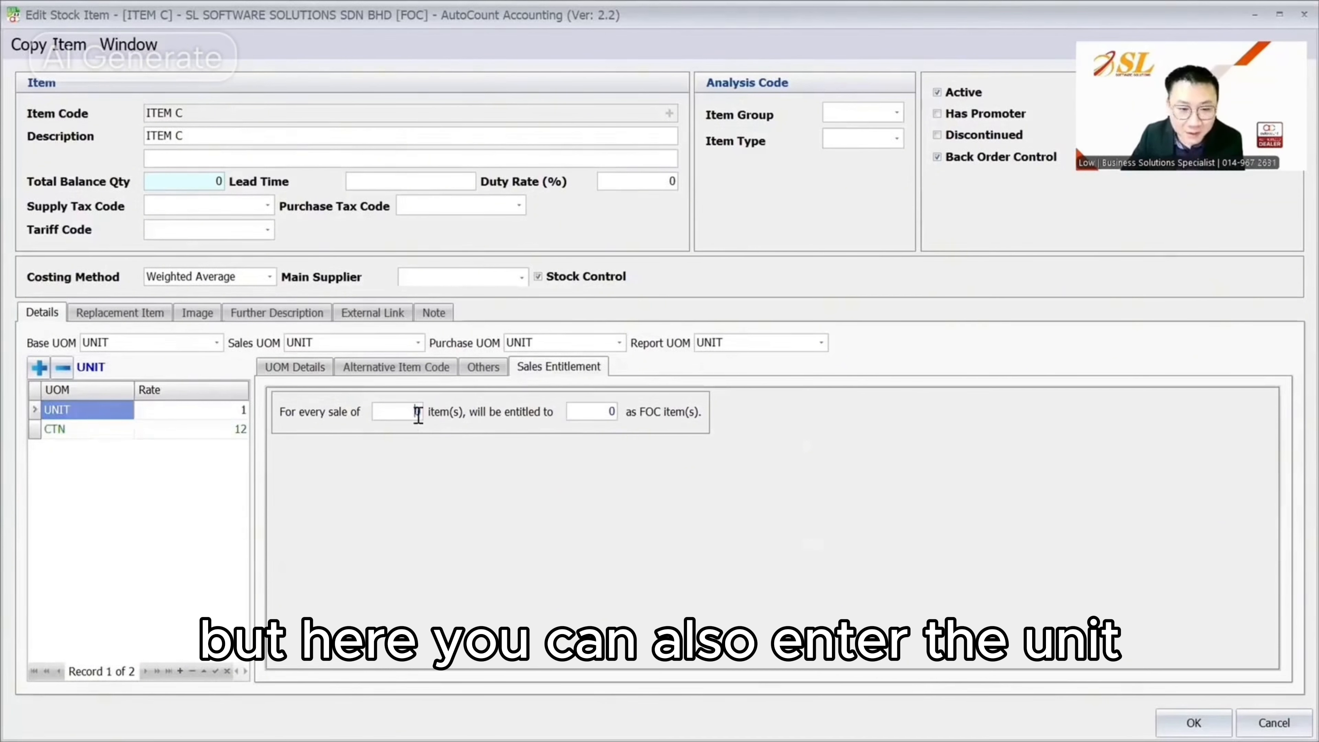
left_click(589, 416)
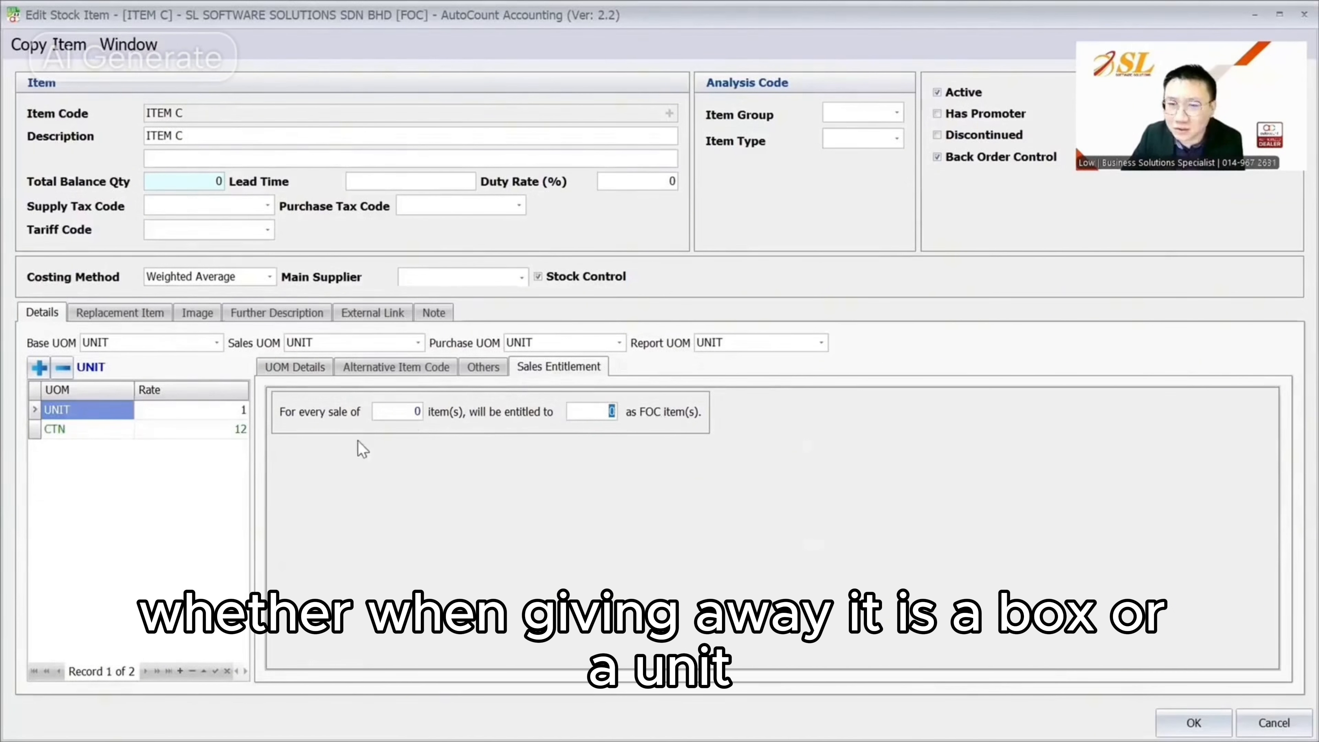
left_click(174, 429)
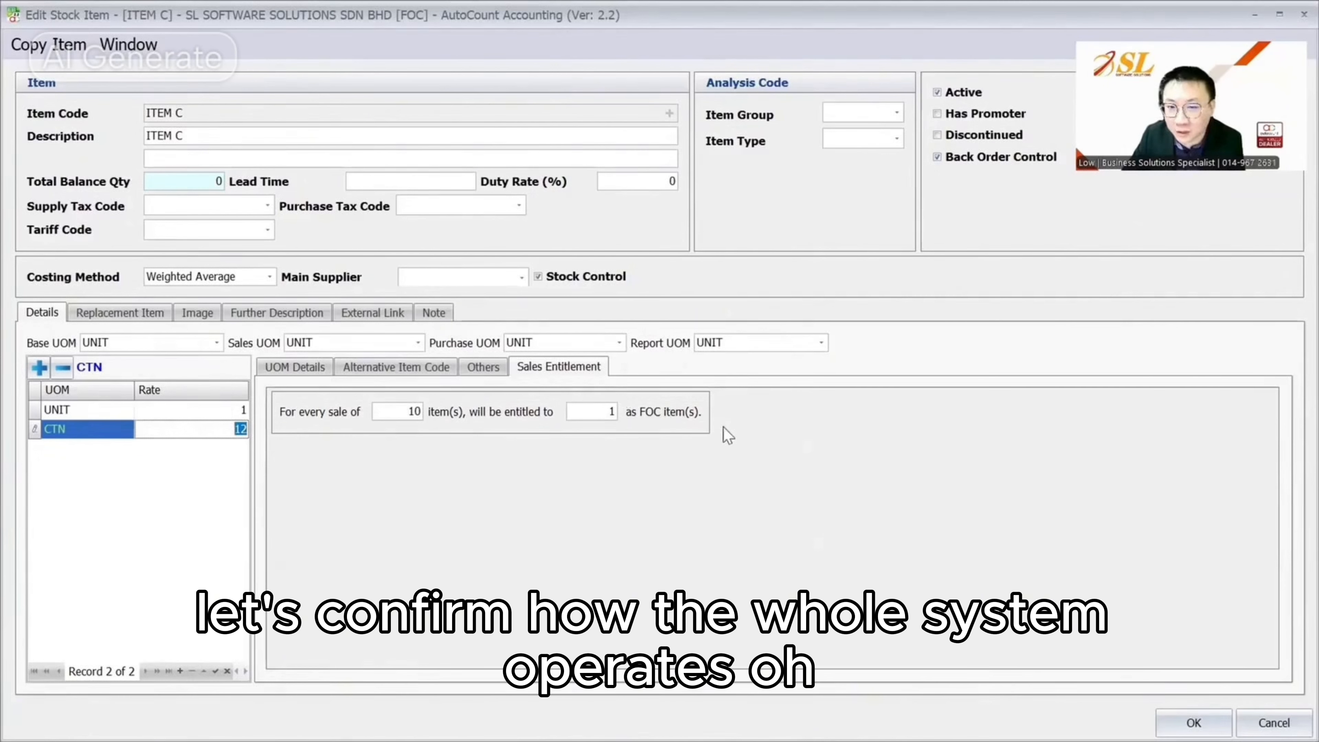
left_click(1193, 722)
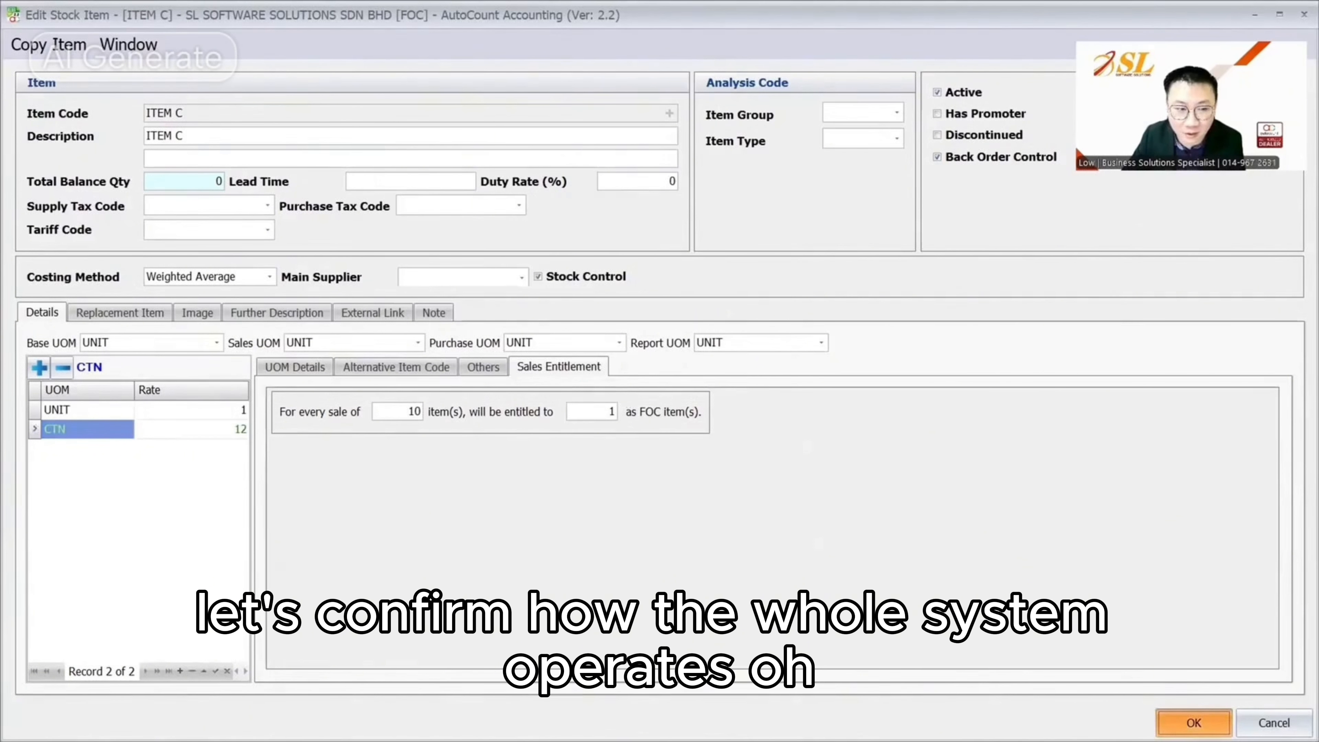
left_click(209, 134)
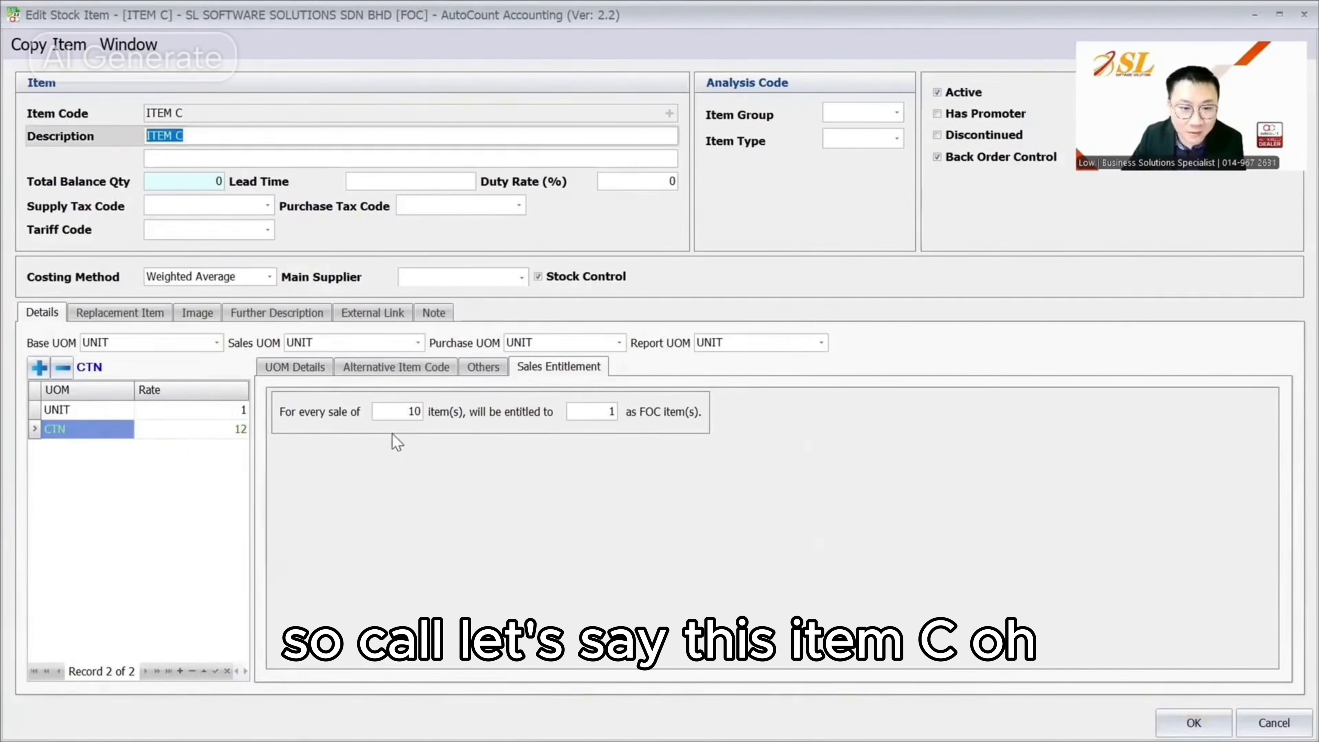
left_click(212, 430)
left_click(1193, 723)
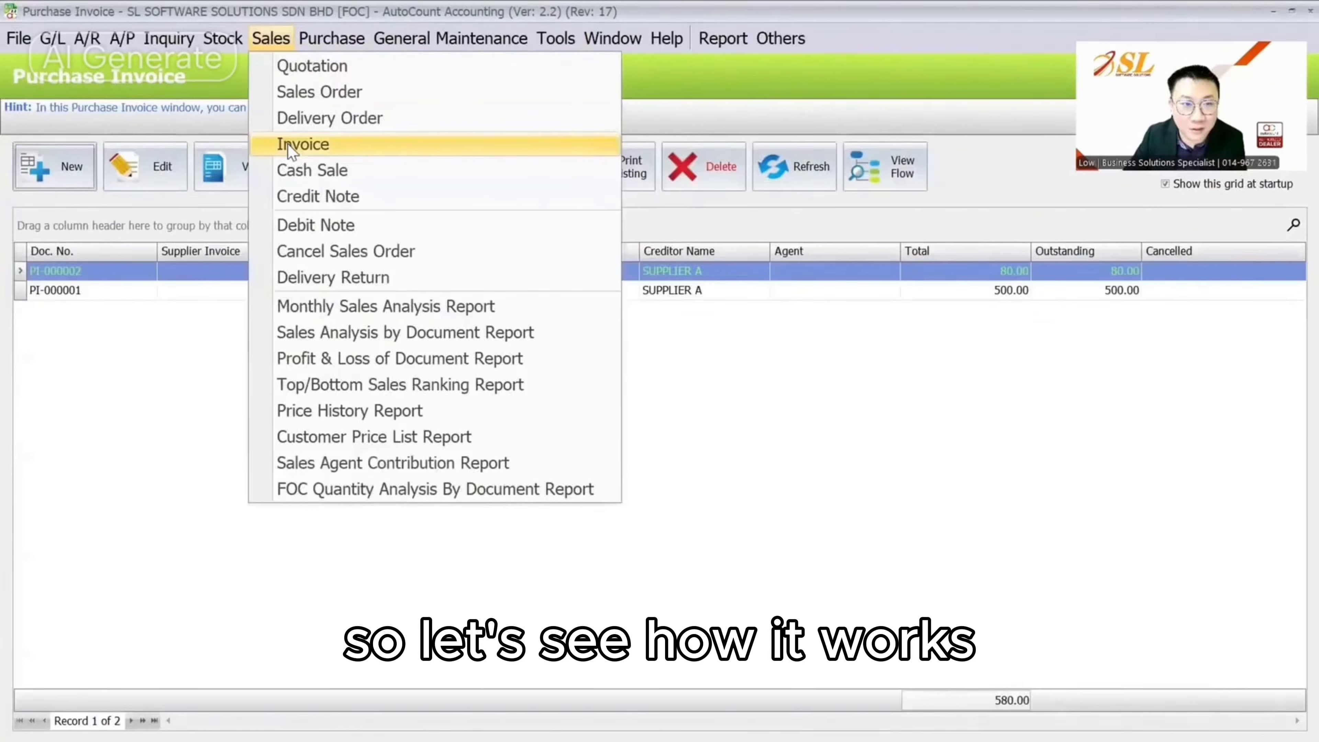
Create a new sales invoice for CUSTOMER A with a line for ITEM C.
left_click(306, 138)
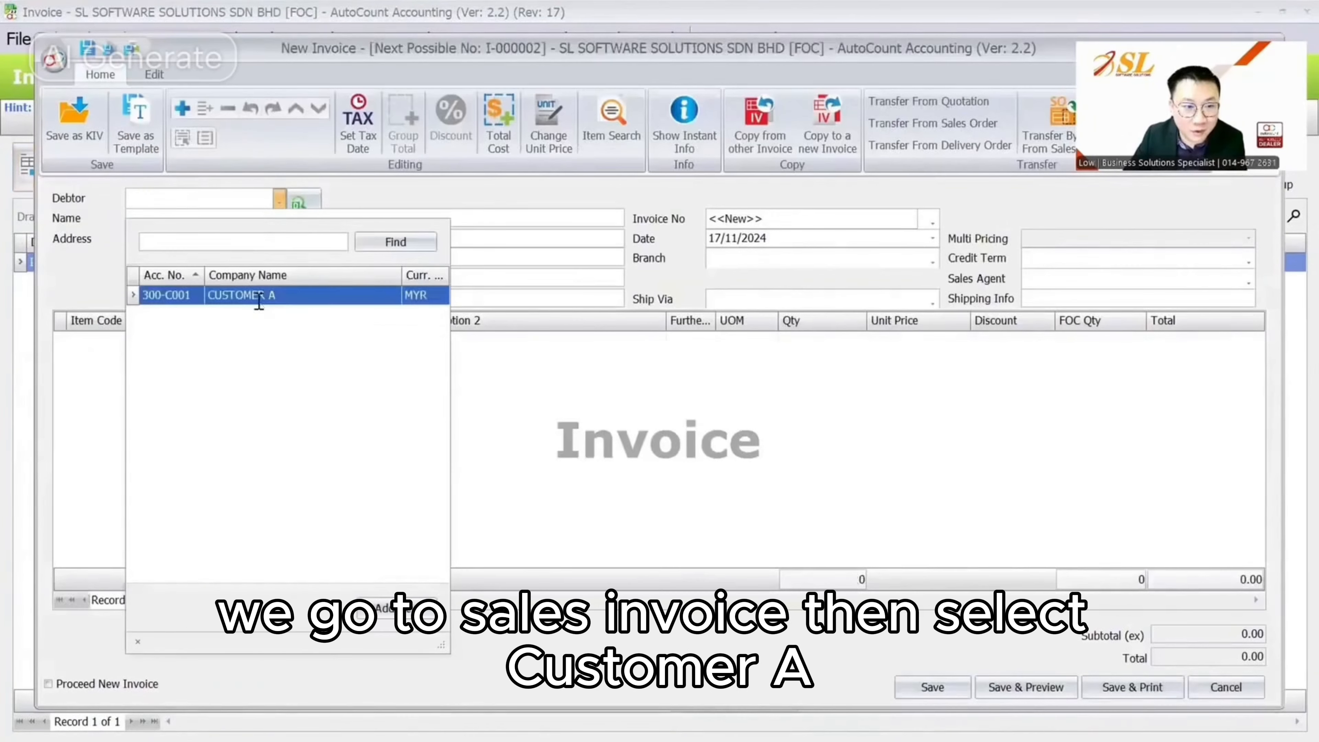
left_click(223, 295)
right_click(254, 362)
left_click(302, 377)
left_click(150, 340)
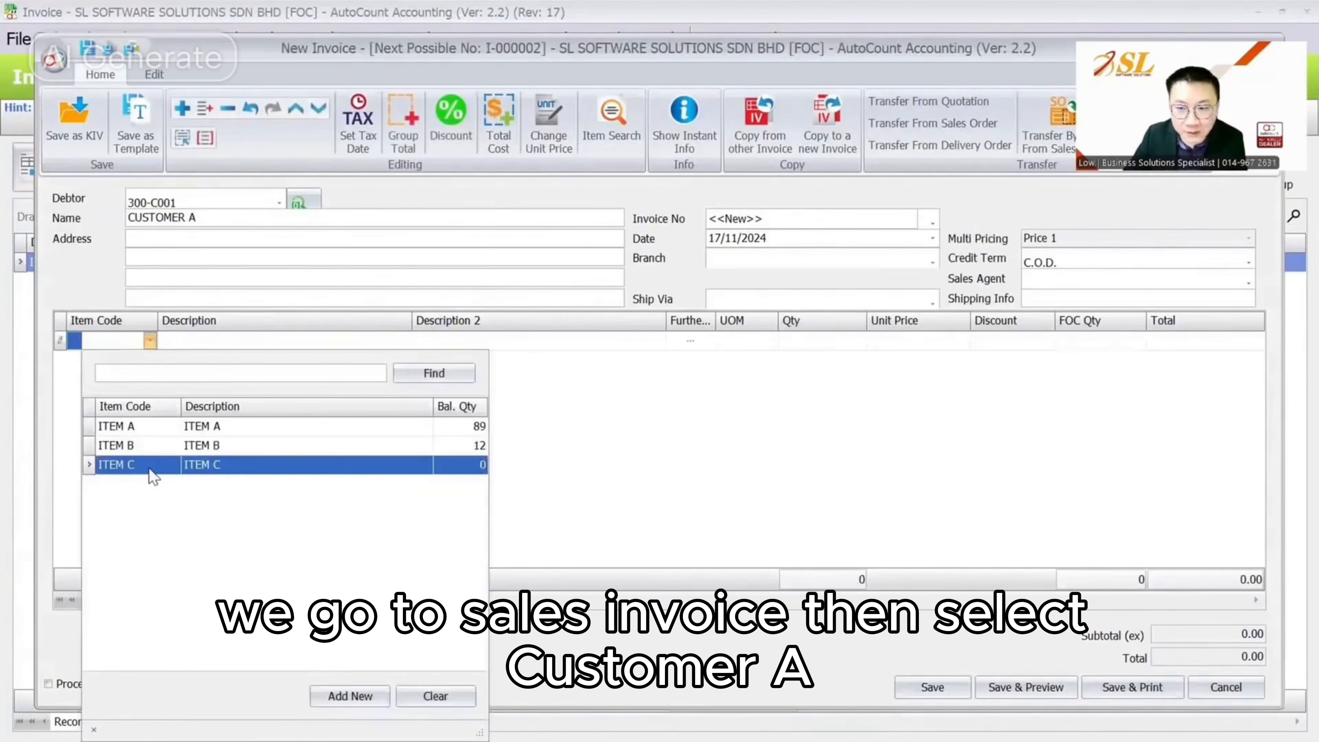
left_click(150, 468)
Set the ITEM C line's quantity to 10 and its unit of measure to CTN.
left_click(815, 343)
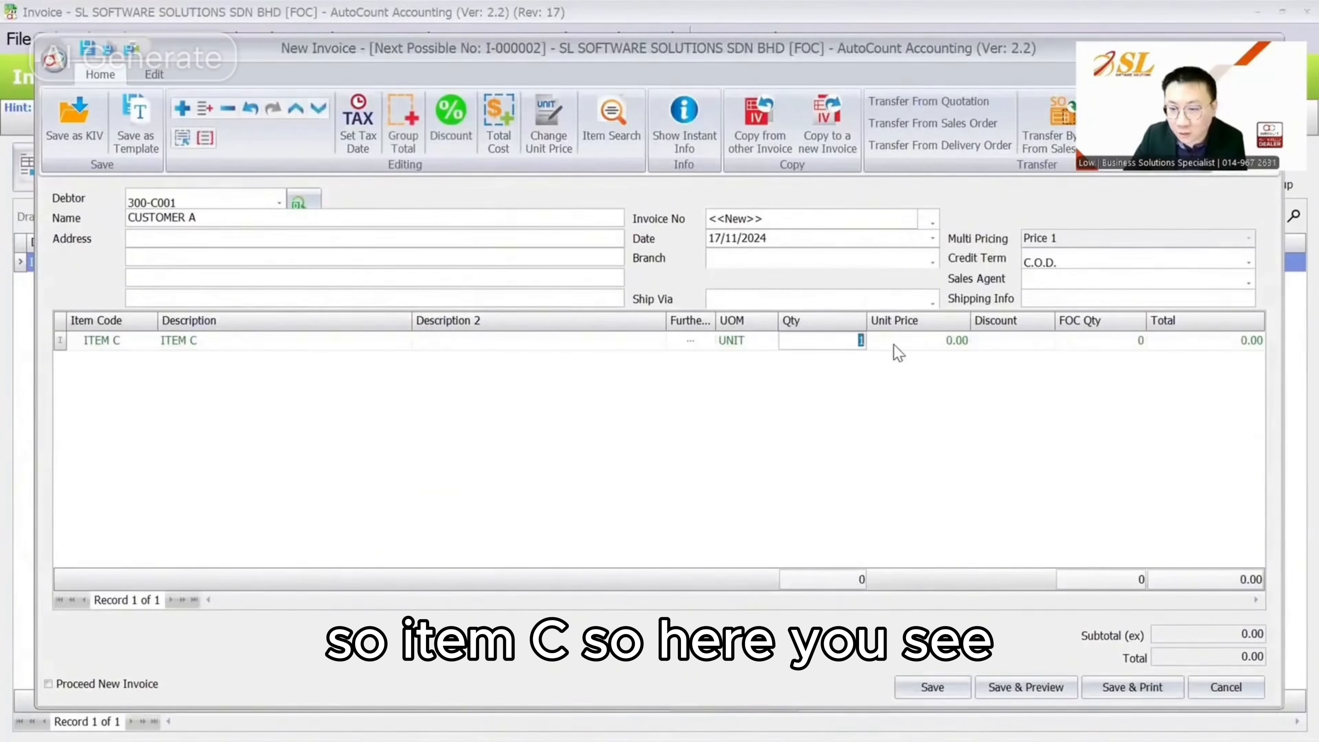
type("10")
left_click(892, 341)
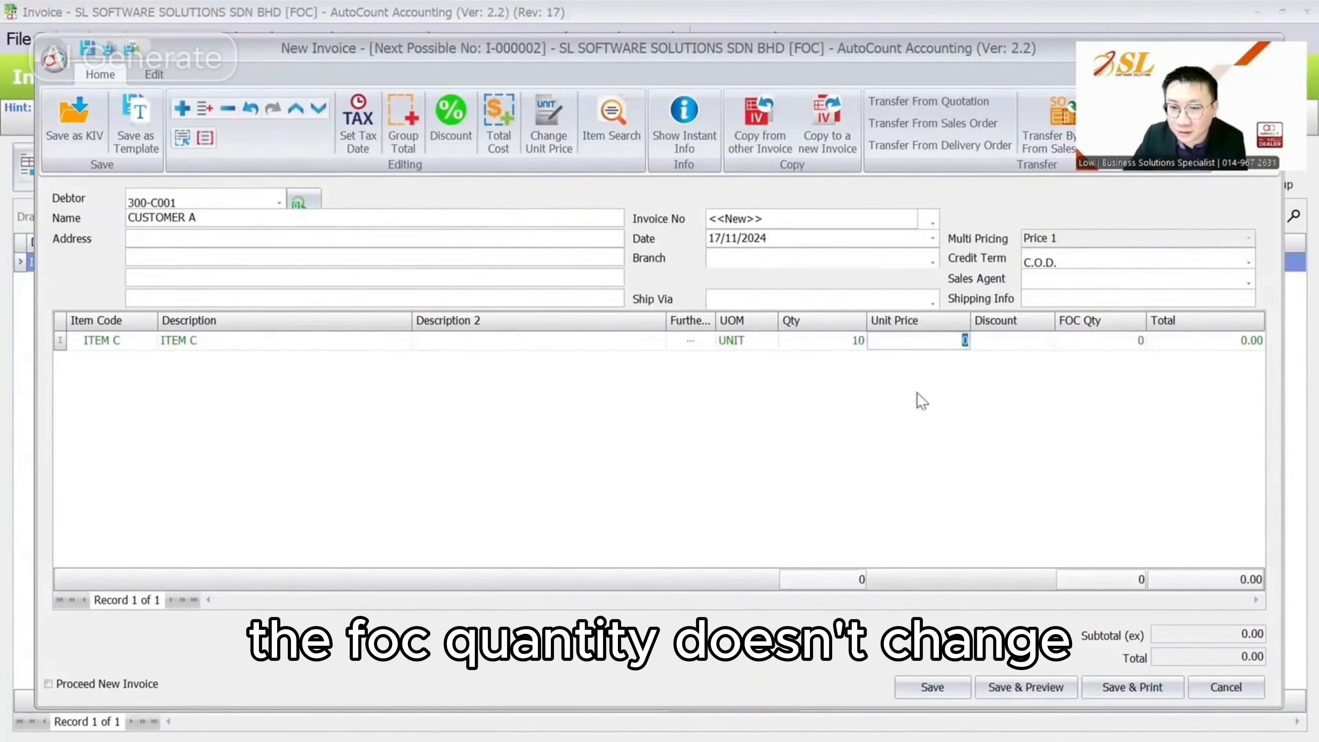
left_click(762, 343)
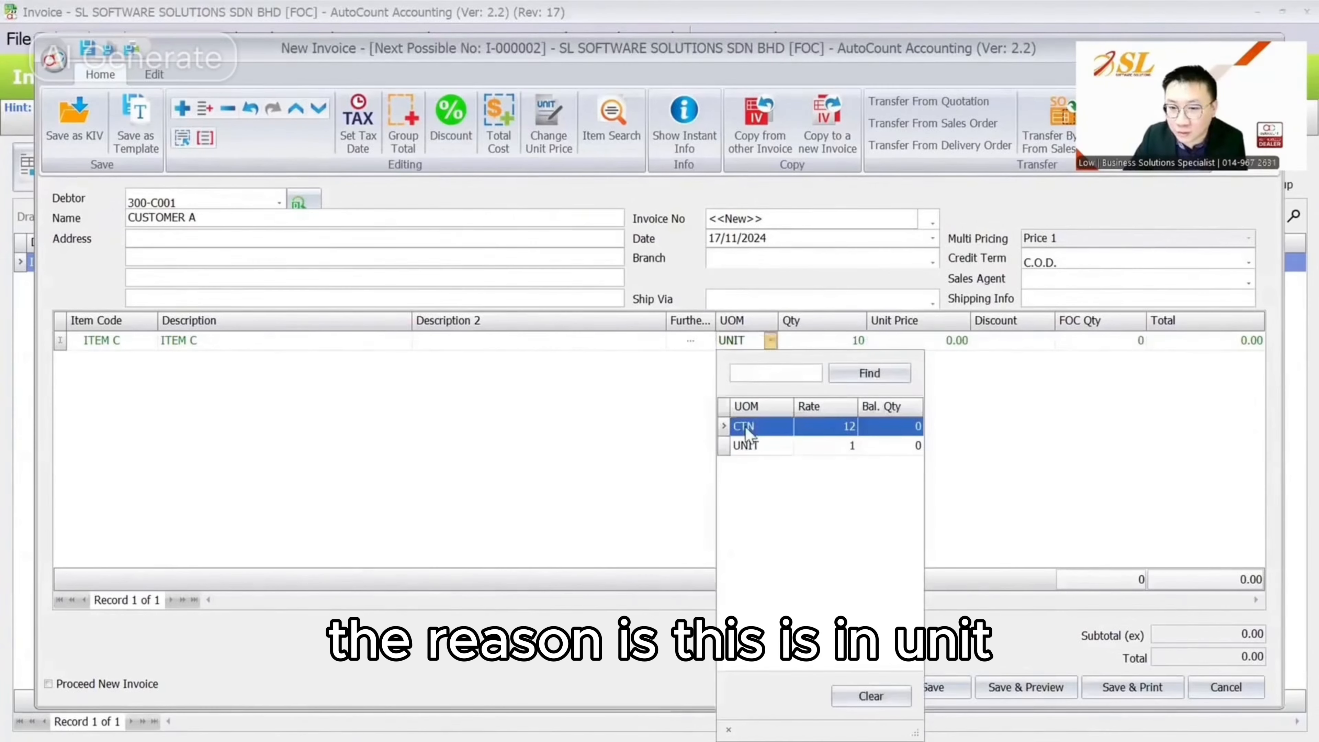
left_click(756, 431)
key("Tab")
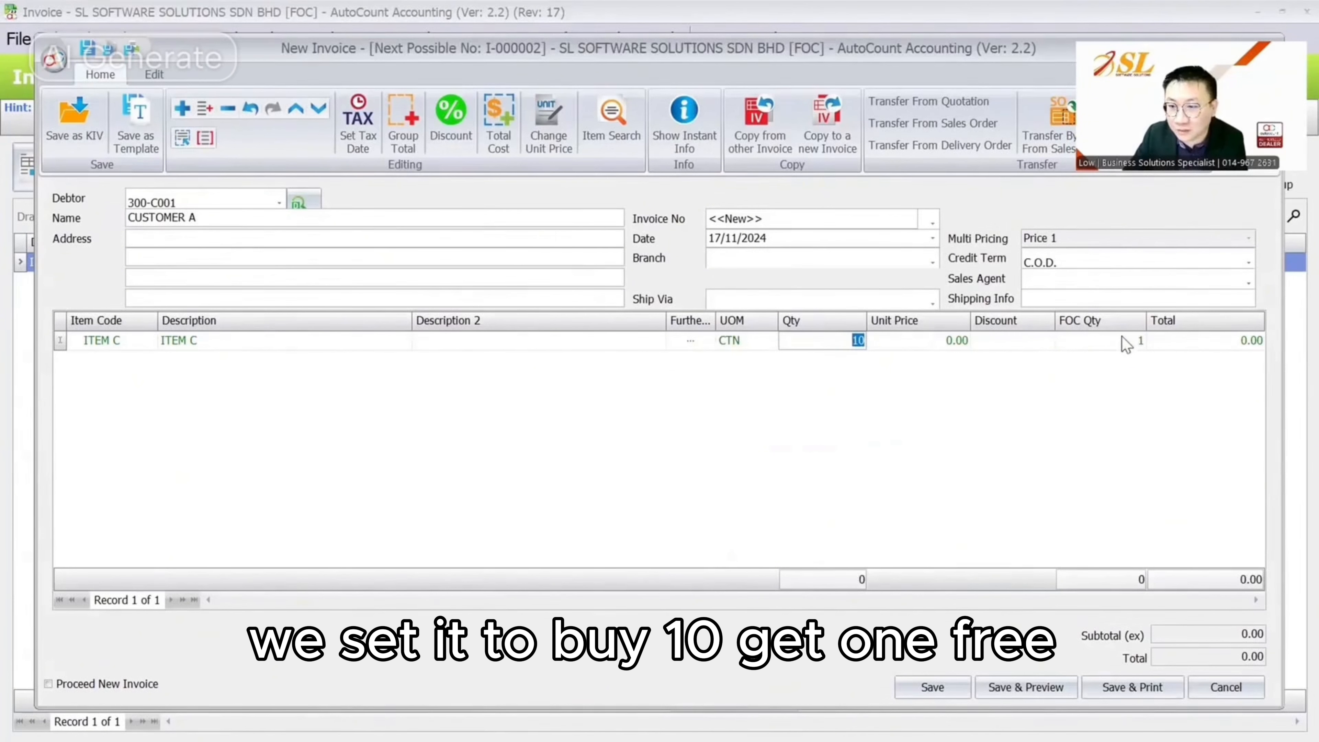
Set the ITEM C line's unit price to 80 and save the sales invoice.
left_click(909, 341)
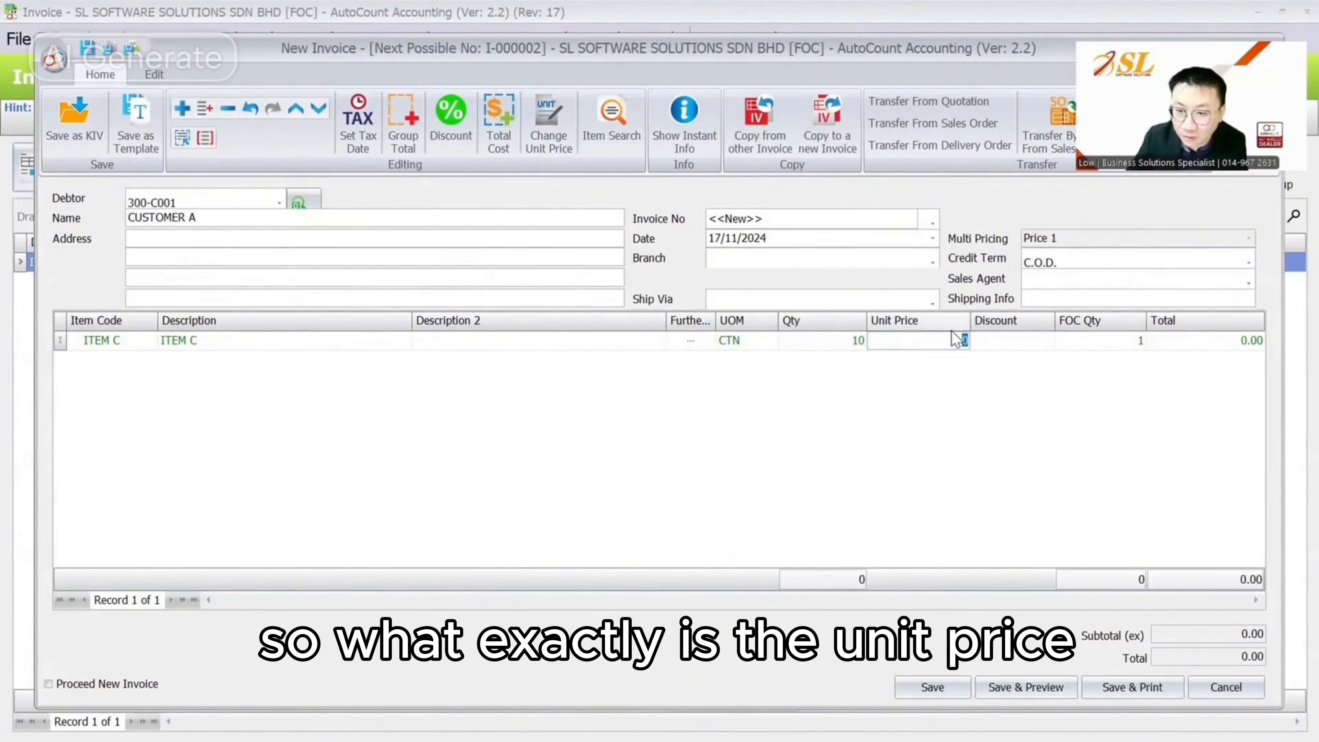
type("80")
key("Tab")
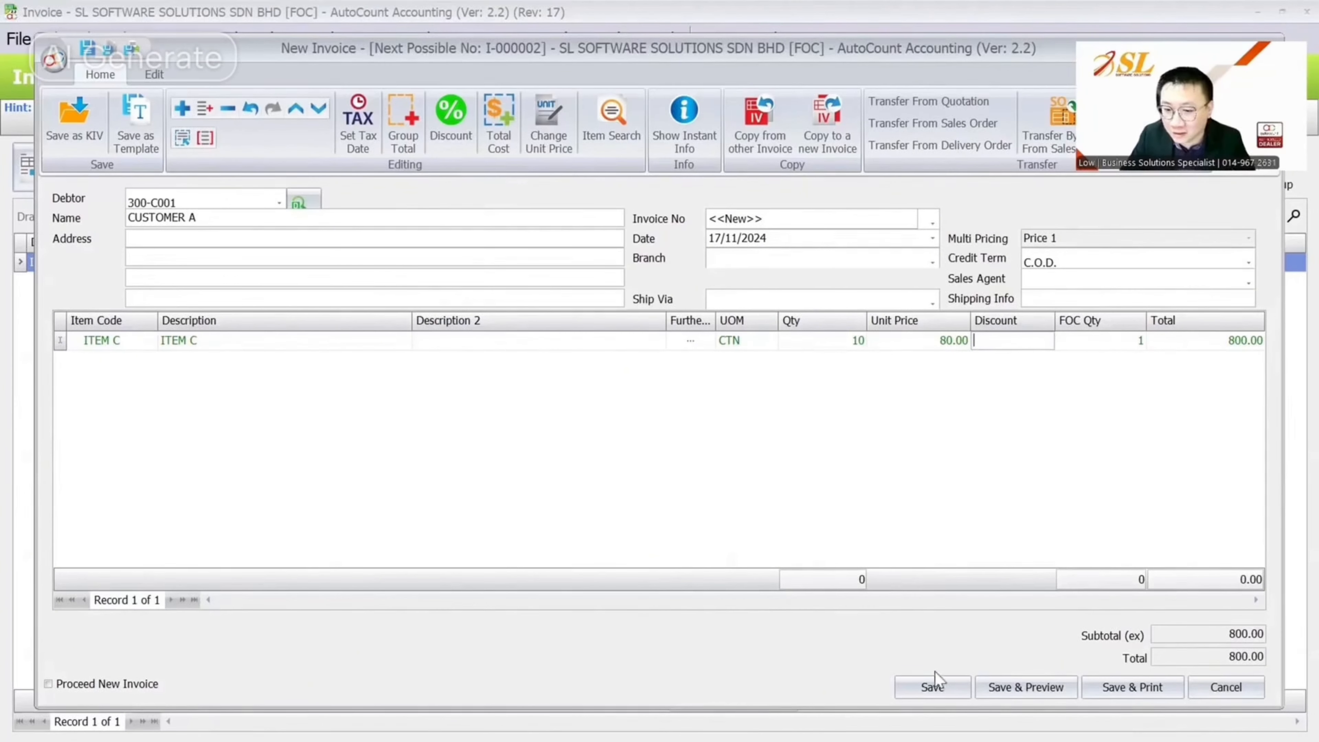
left_click(935, 685)
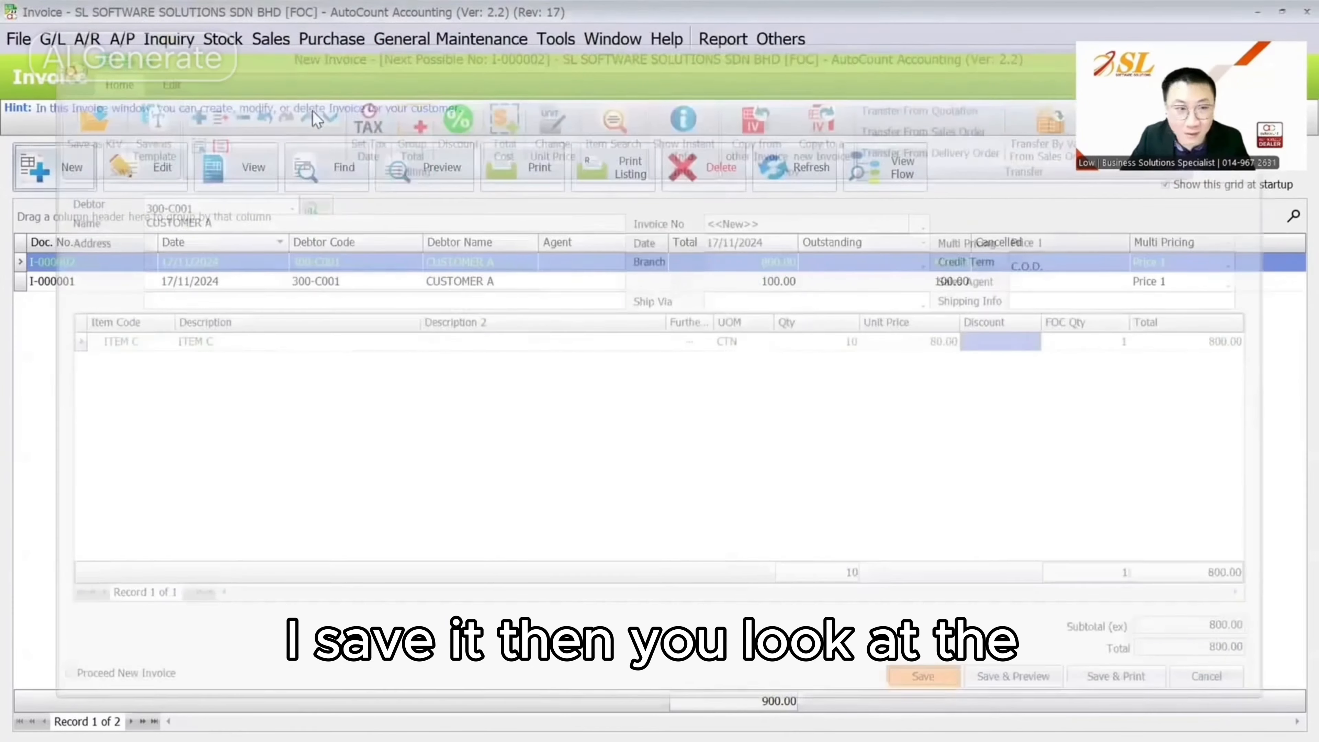
Run the Stock Card Report and examine the outgoing quantity in ITEM C's transaction details.
left_click(224, 40)
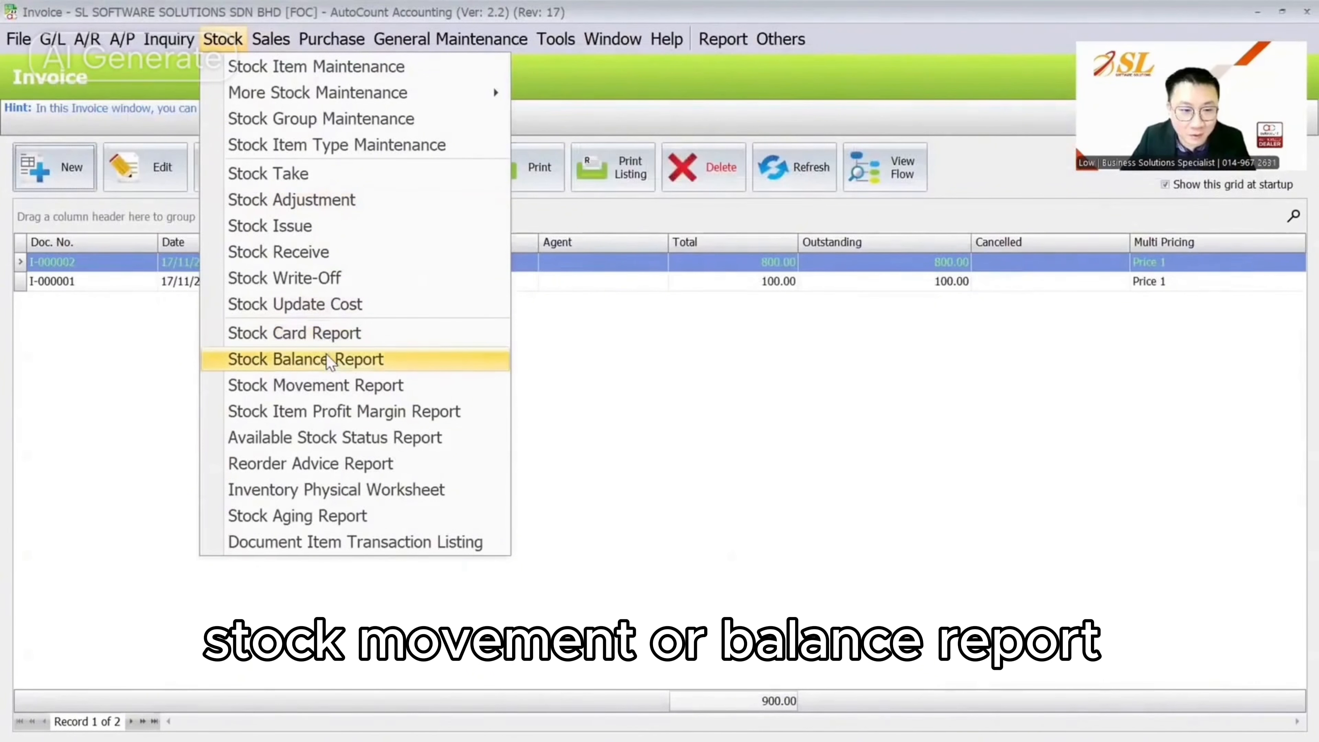
left_click(326, 331)
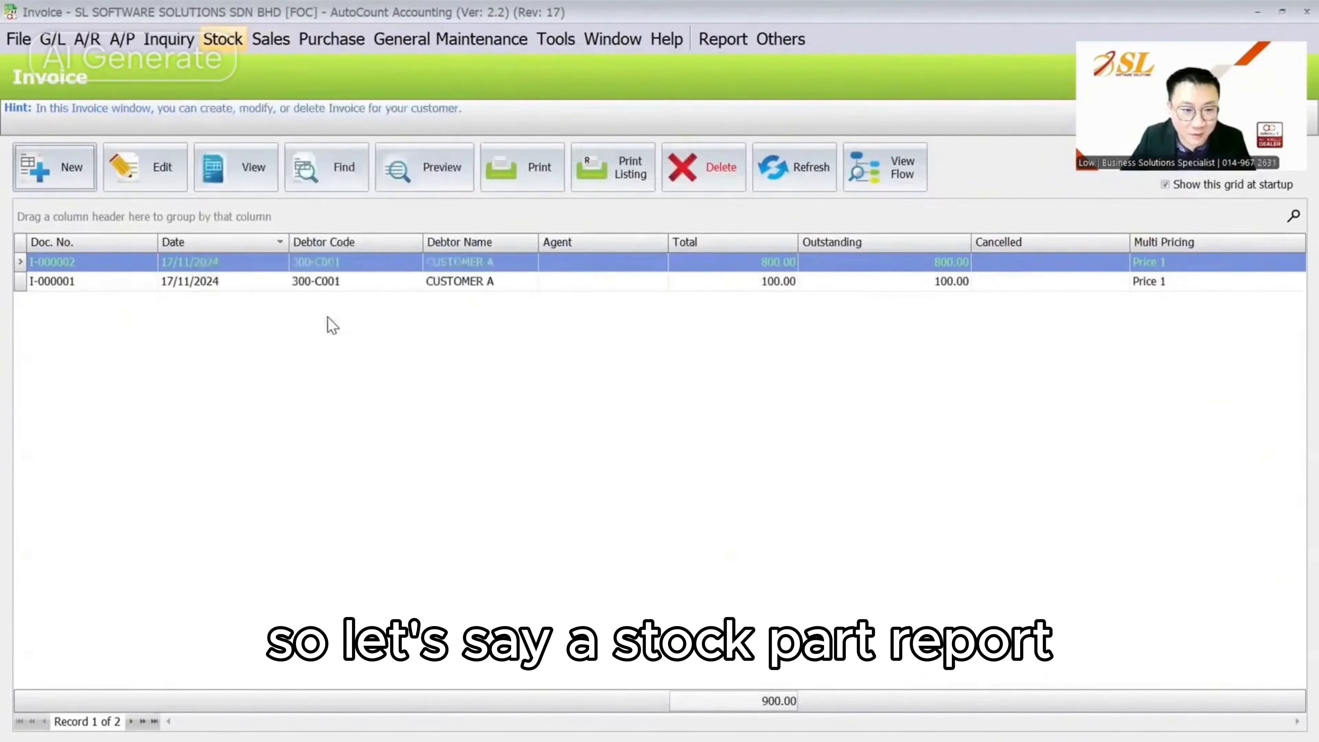
left_click(55, 214)
left_click(63, 350)
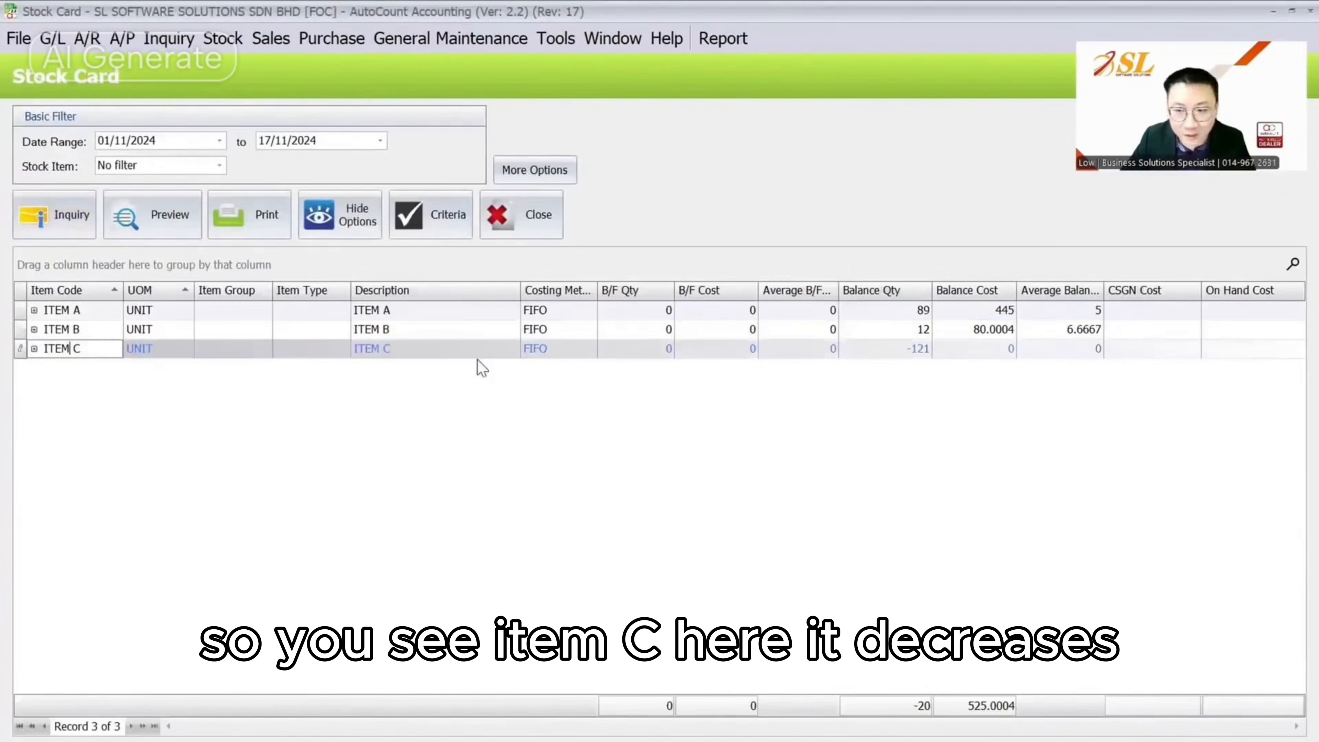
left_click(35, 348)
left_click(599, 410)
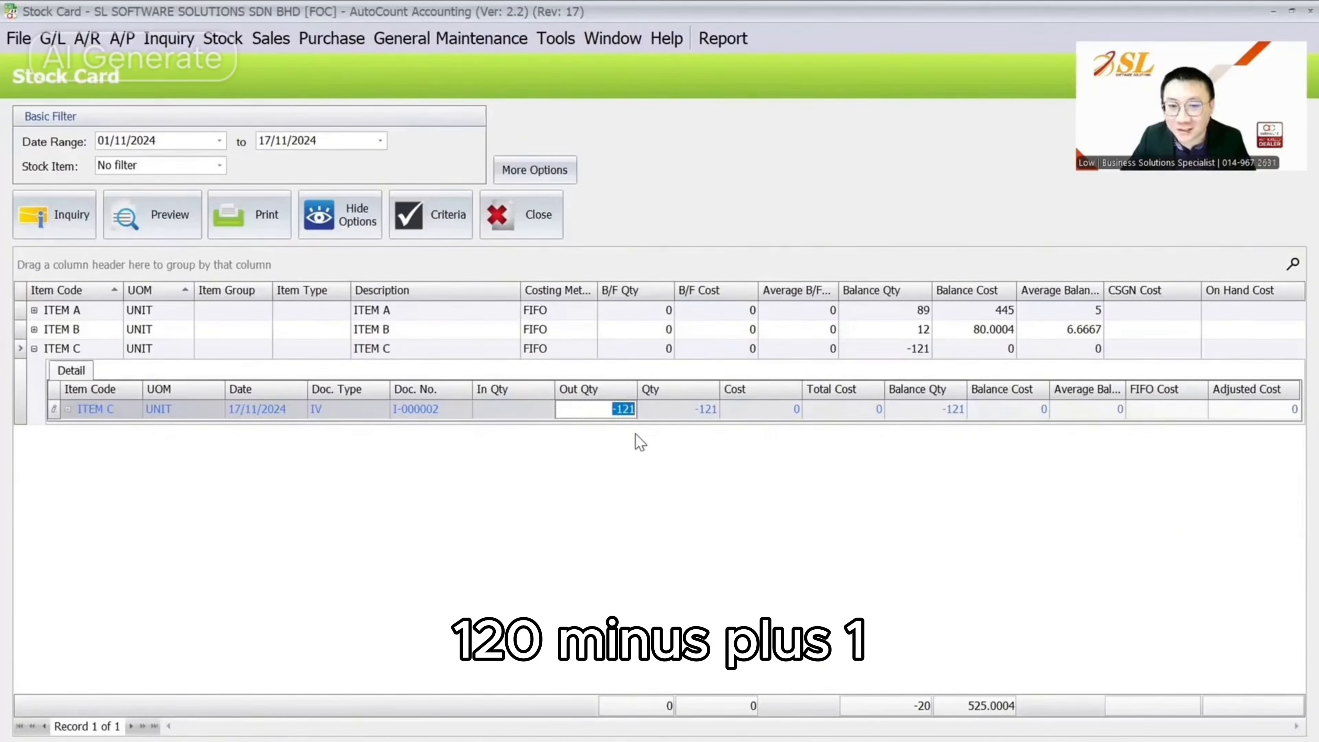
left_click(632, 410)
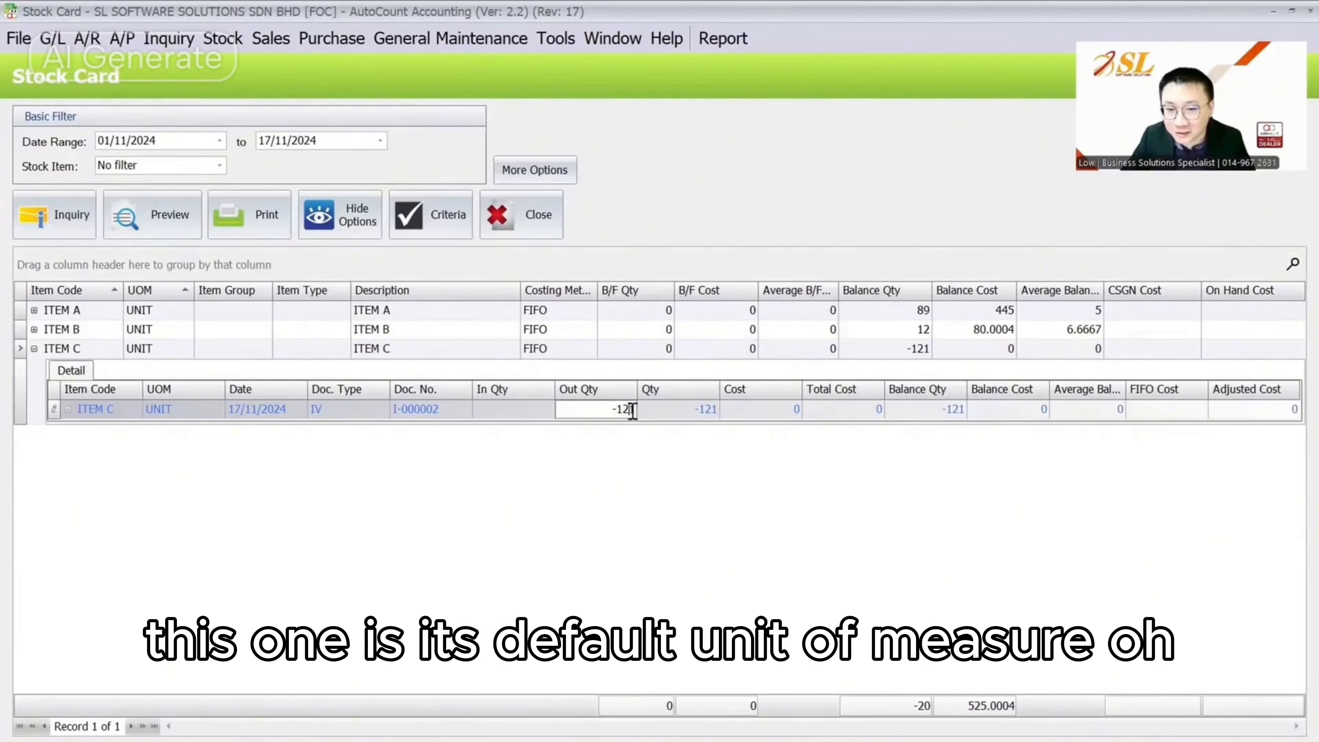
Open ITEM C's stock item record and compare the rates and sales entitlements of CTN and UNIT.
left_click(222, 38)
left_click(270, 62)
left_click(153, 167)
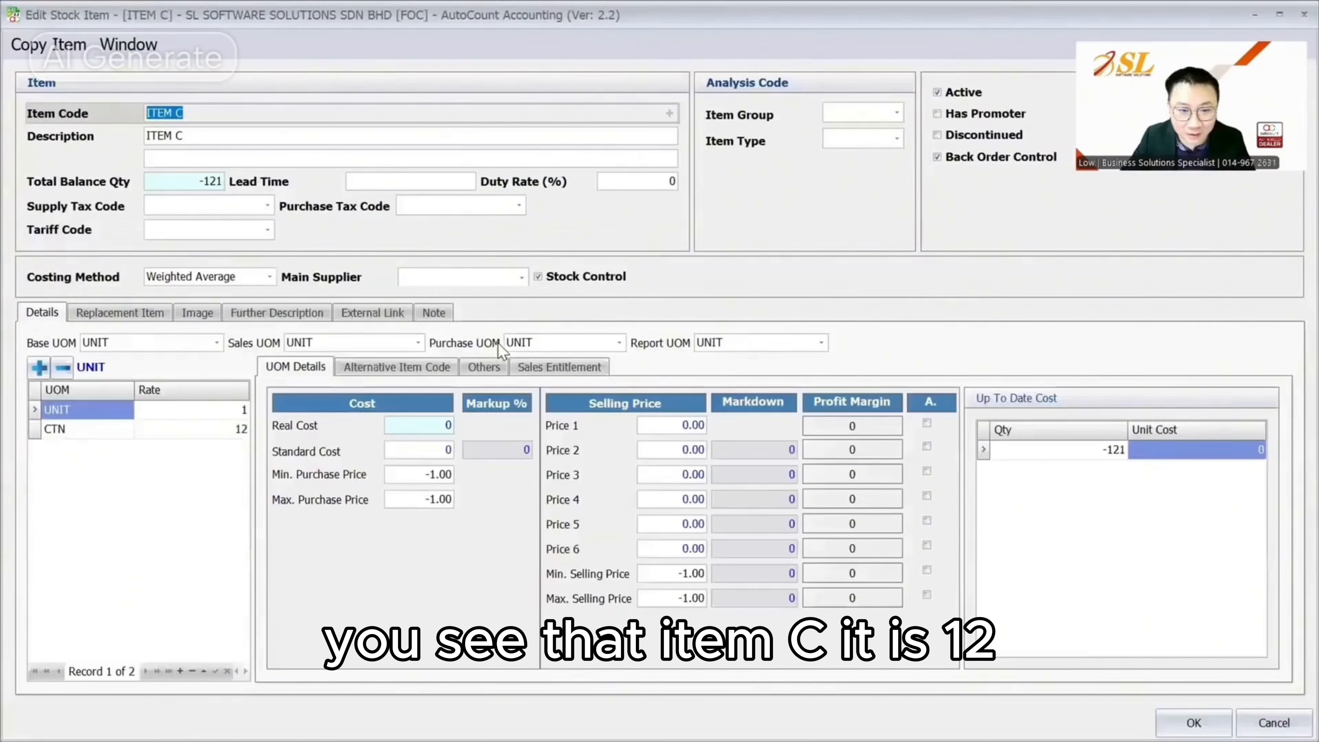
left_click(229, 429)
left_click(567, 370)
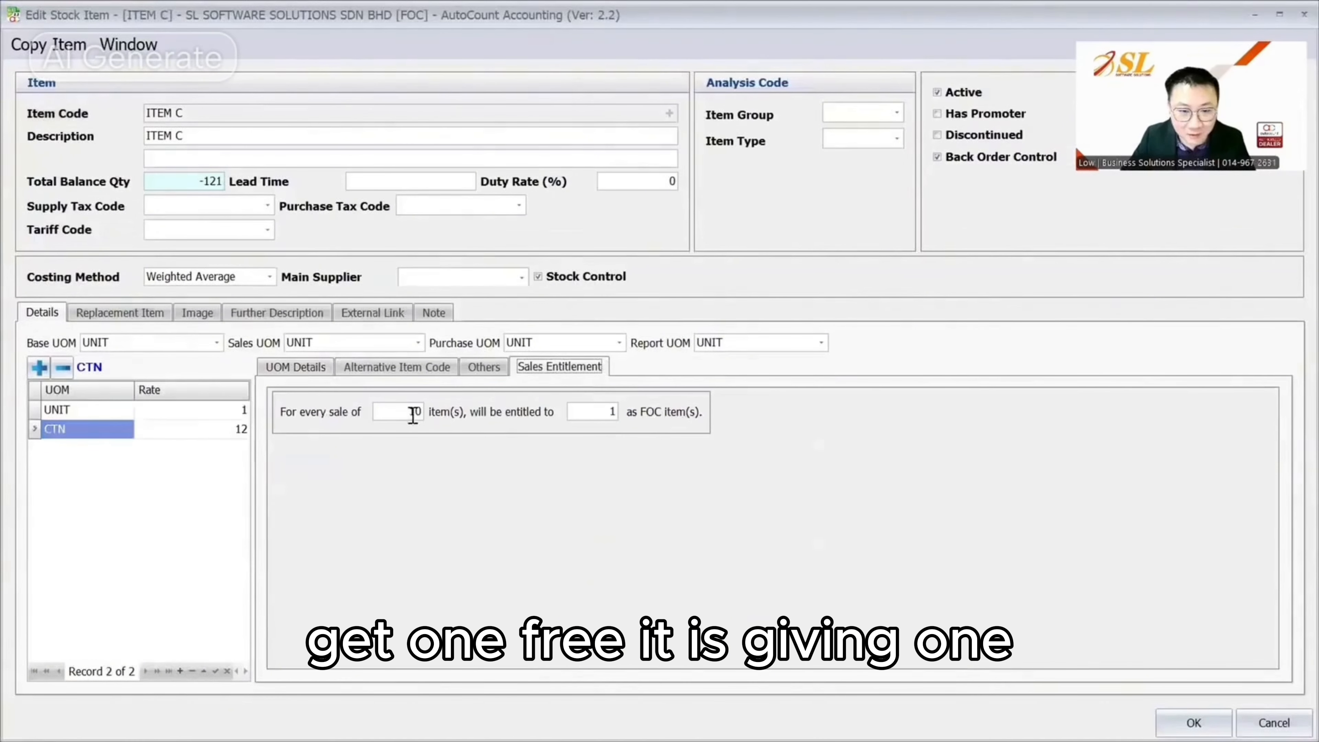
left_click(178, 409)
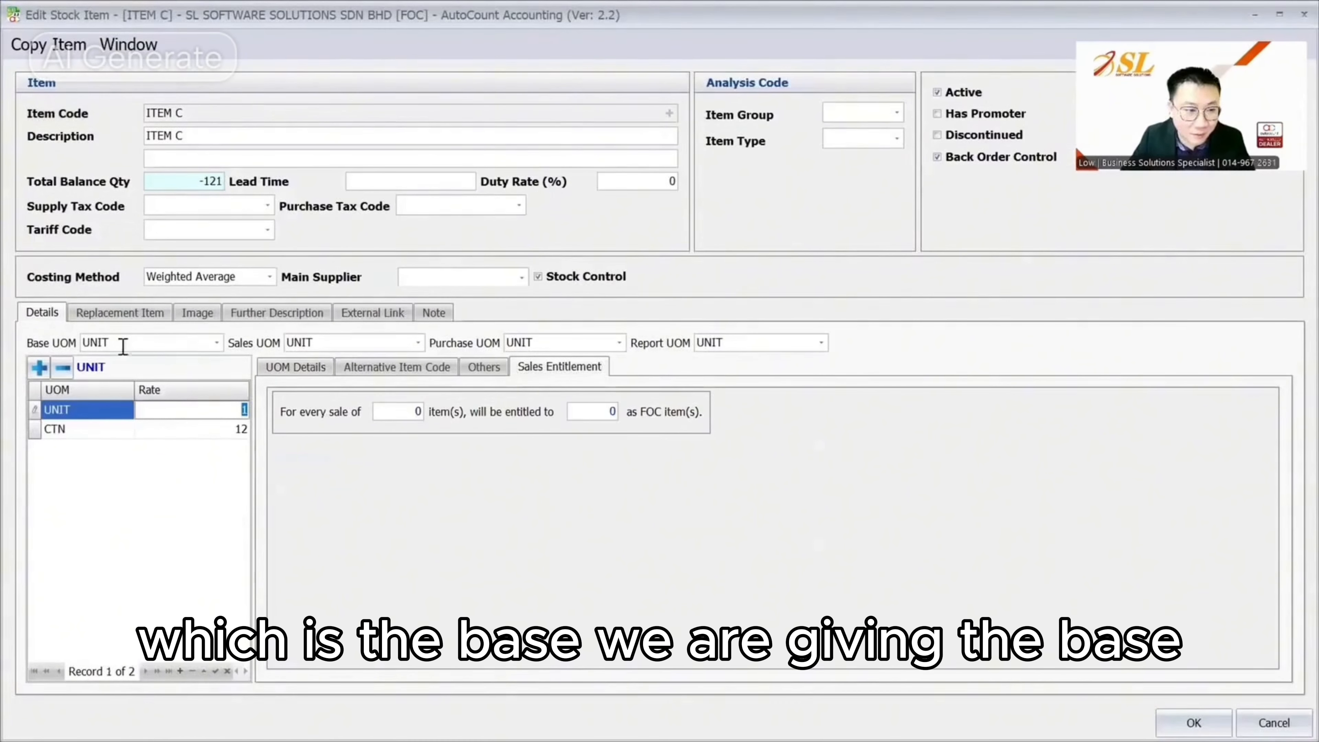
Set ITEM C's report UOM to CTN and save the stock item record.
left_click(821, 342)
left_click(856, 416)
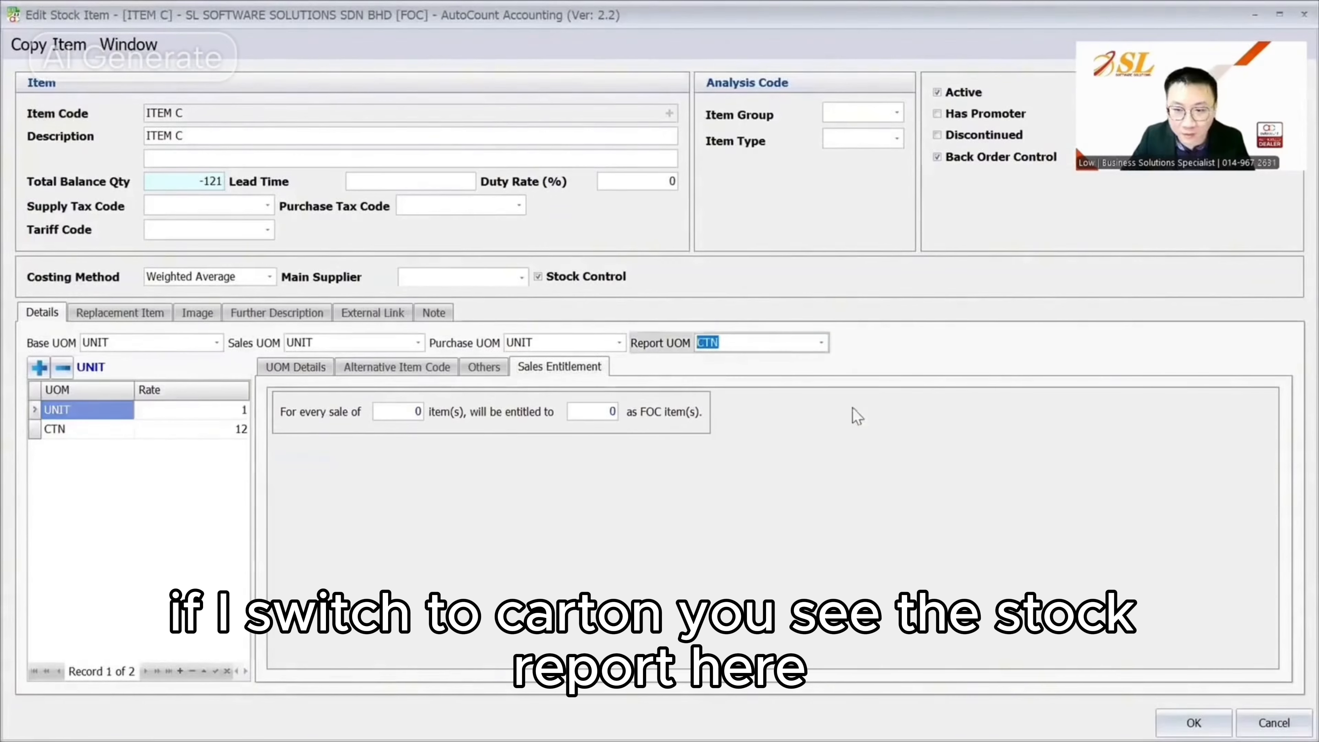
left_click(1193, 722)
Run the Stock Card Report and expand ITEM C's transaction details.
left_click(223, 38)
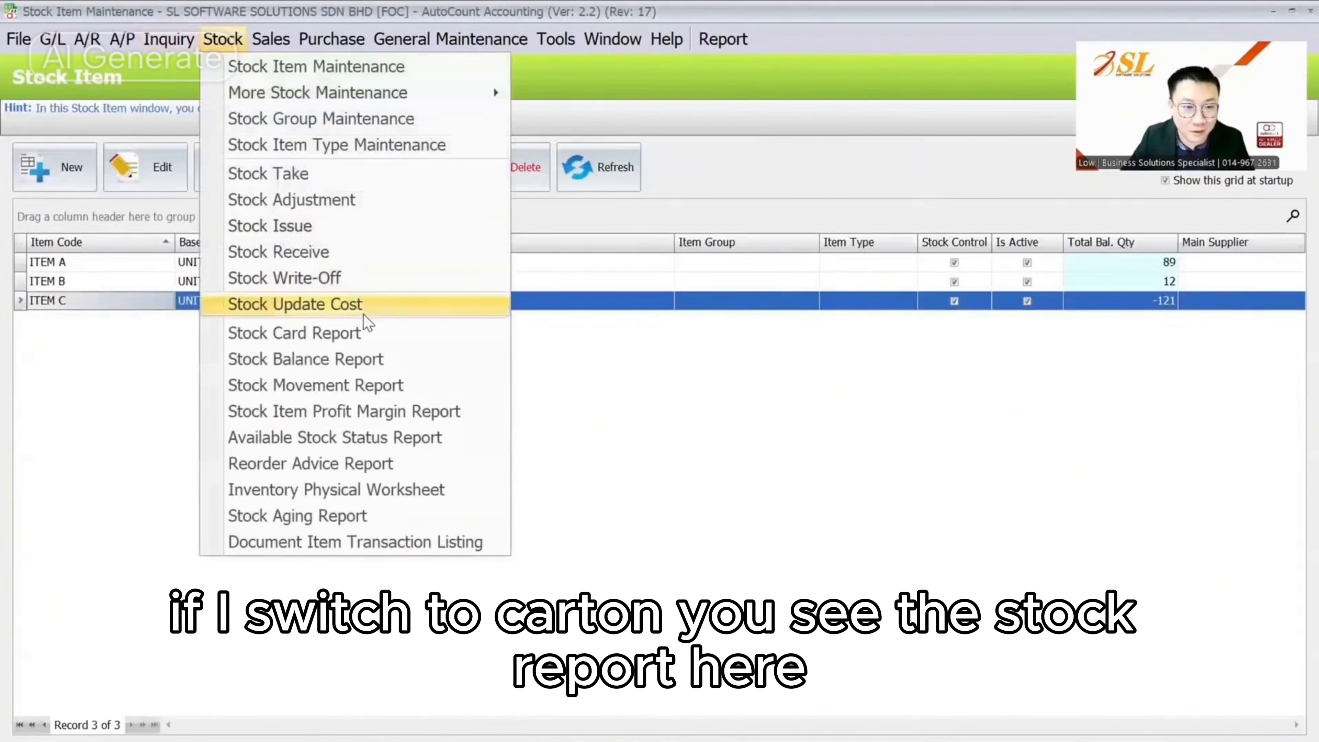
left_click(364, 334)
left_click(57, 213)
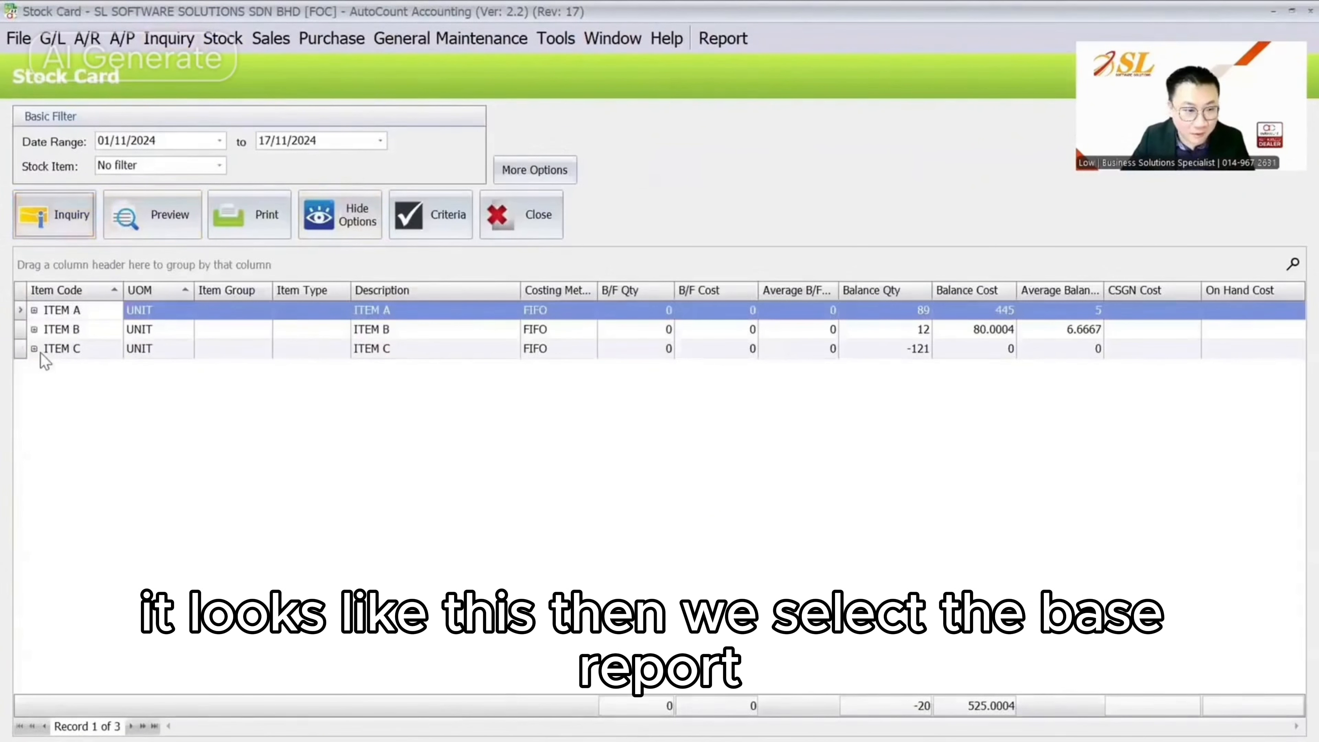
left_click(34, 348)
Change the Stock Card Report's UOM option to report ITEM C in CTN, rerun the inquiry and expand ITEM C's transaction details.
left_click(535, 170)
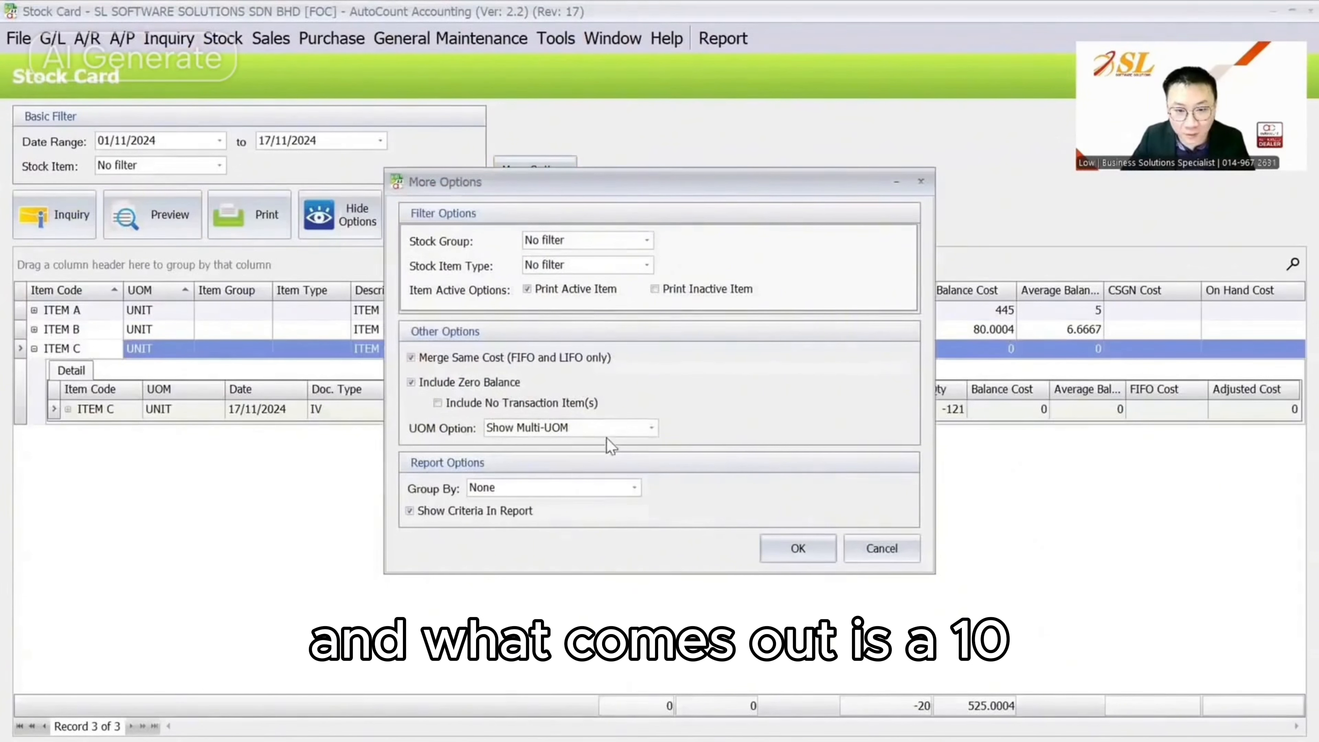
left_click(607, 431)
left_click(546, 458)
left_click(797, 548)
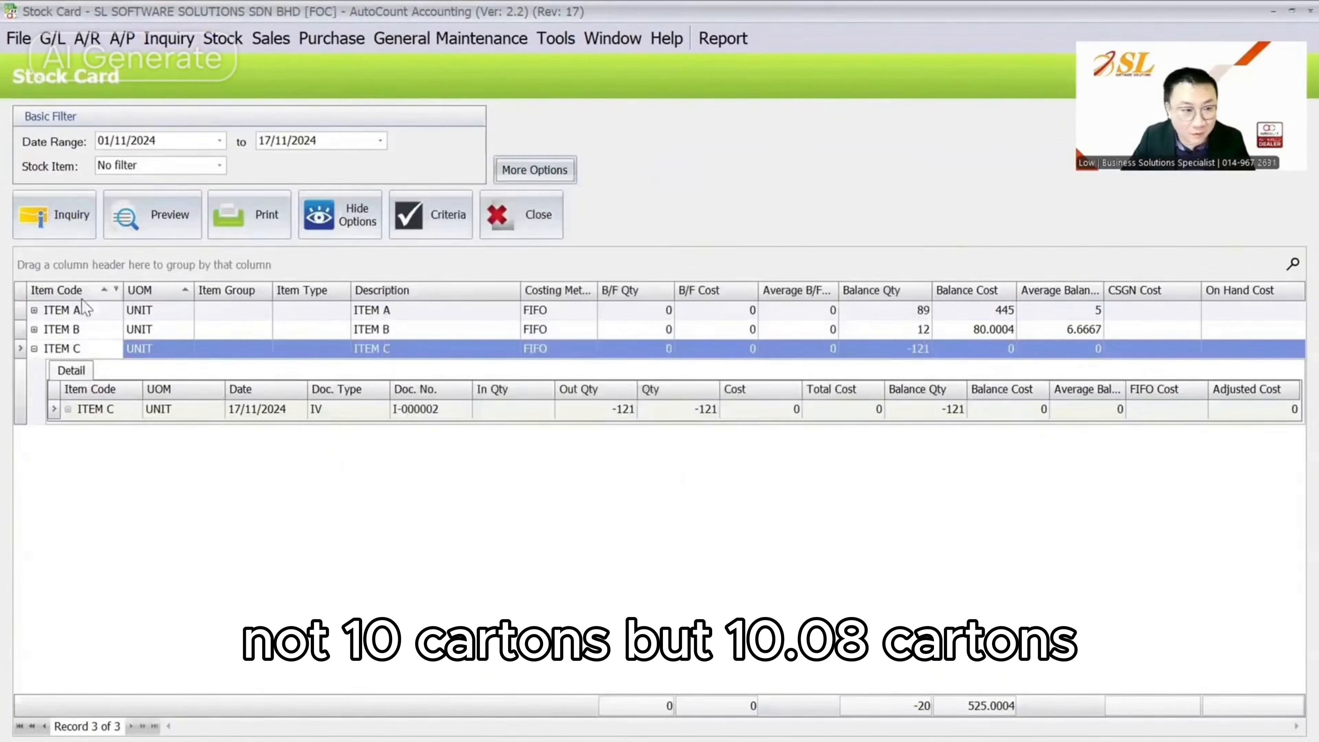
left_click(56, 214)
left_click(34, 349)
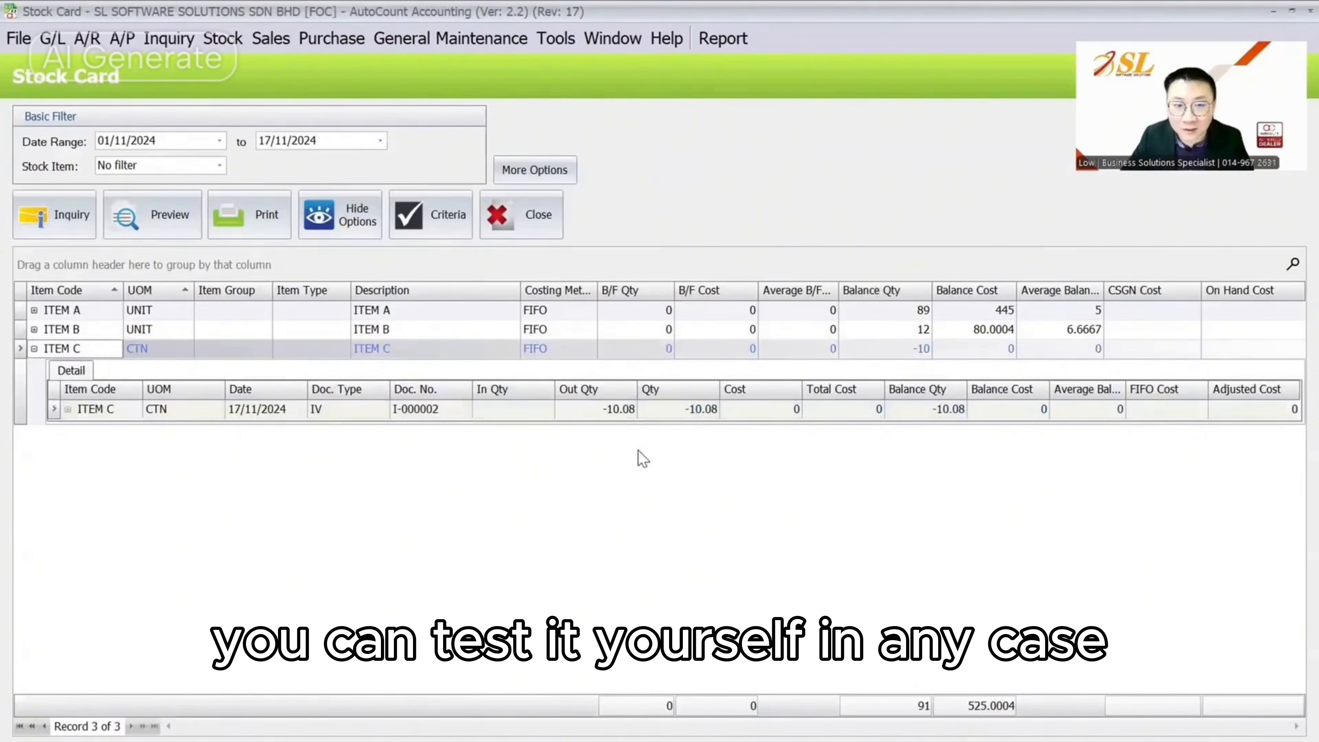
Open ITEM C's stock item record and set the CTN sales entitlement to 12 FOC items.
left_click(223, 38)
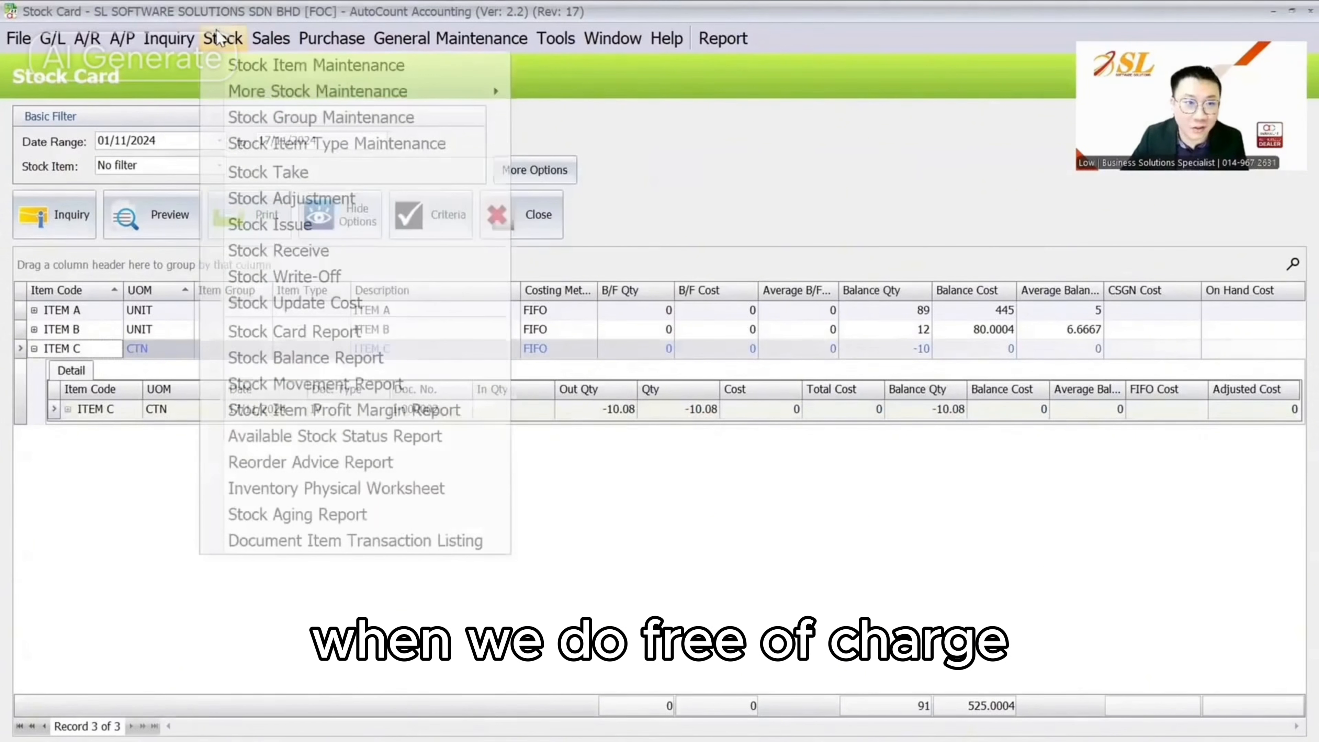
left_click(230, 62)
left_click(148, 169)
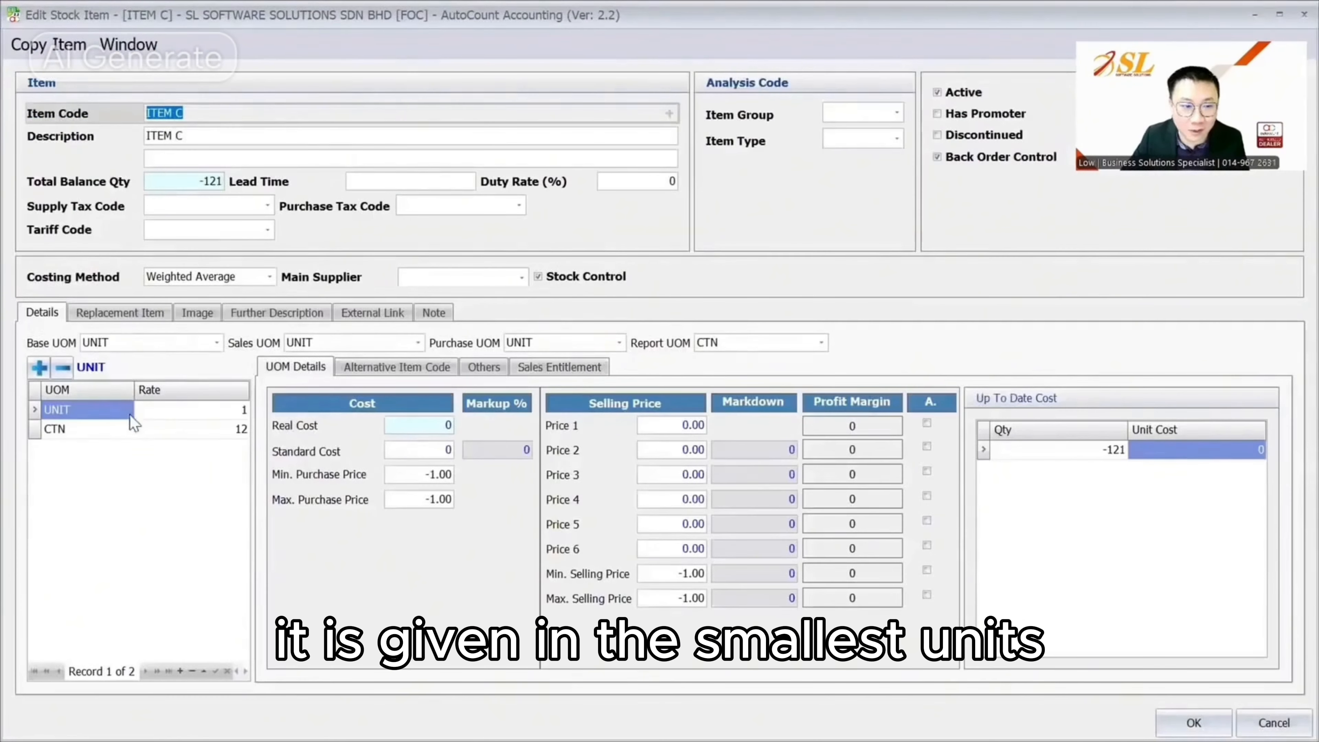
left_click(119, 404)
left_click(118, 429)
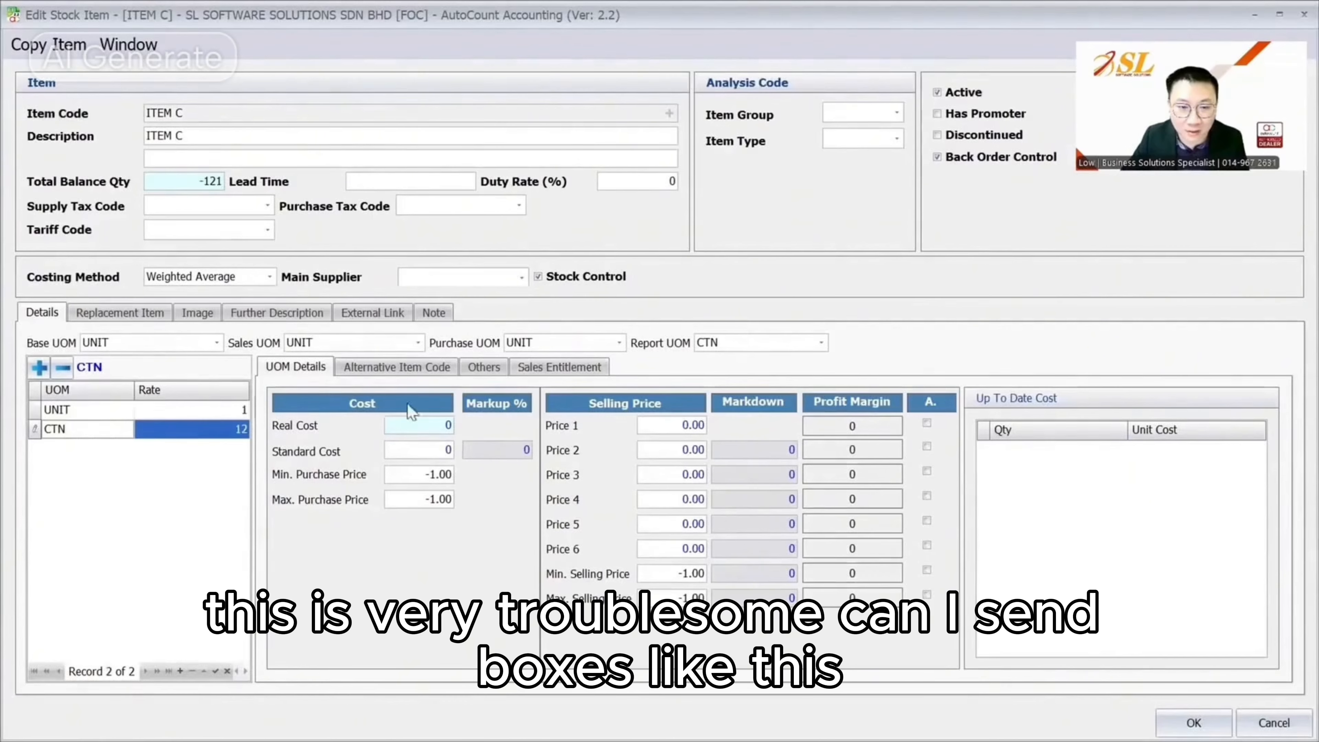
left_click(490, 369)
left_click(560, 367)
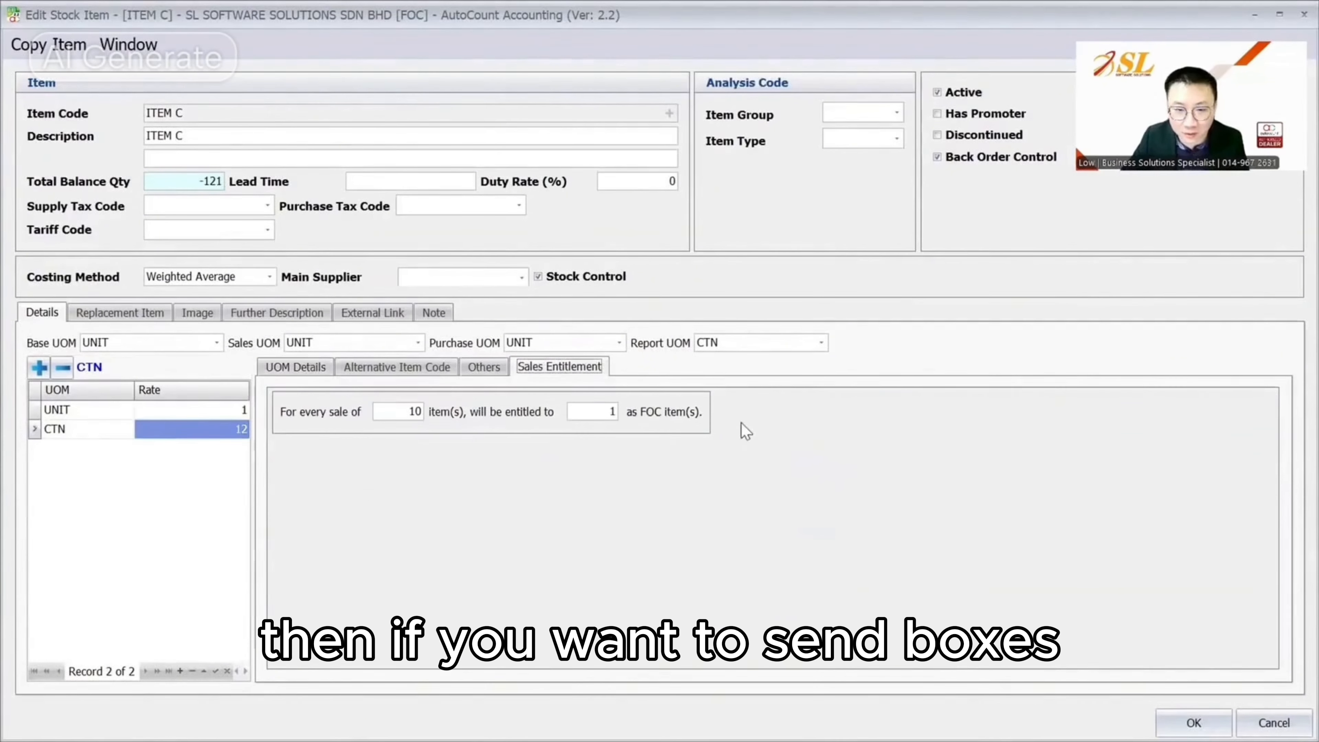
type("12")
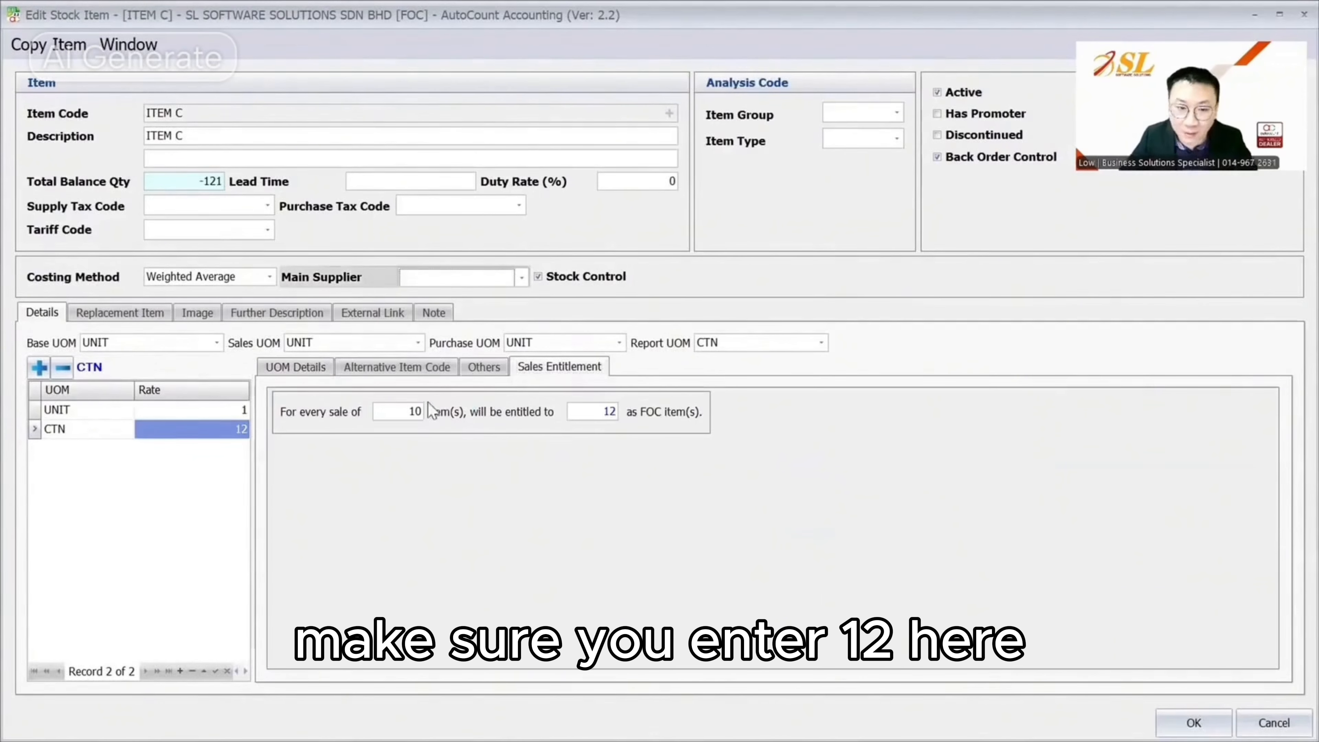
left_click_drag(610, 412, 656, 408)
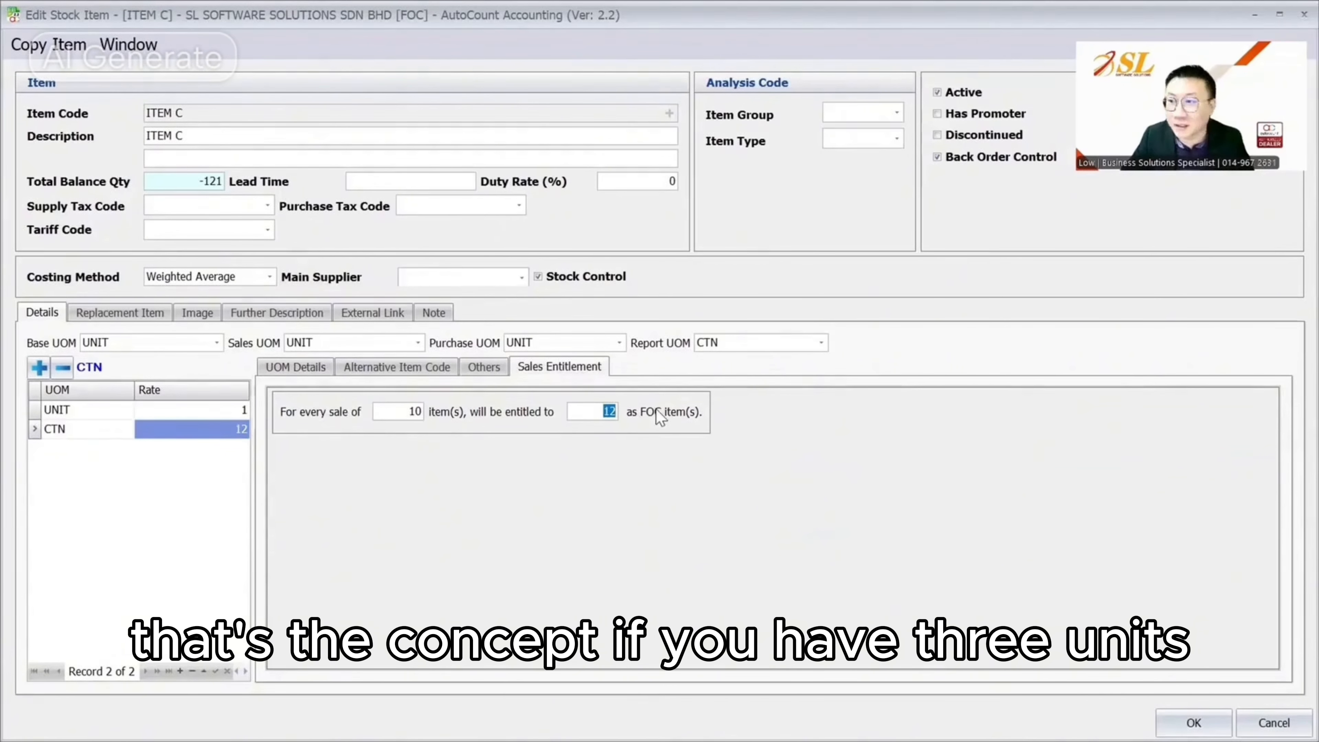
Add a PALLET unit of measure with a rate of 180 to ITEM C.
left_click(40, 367)
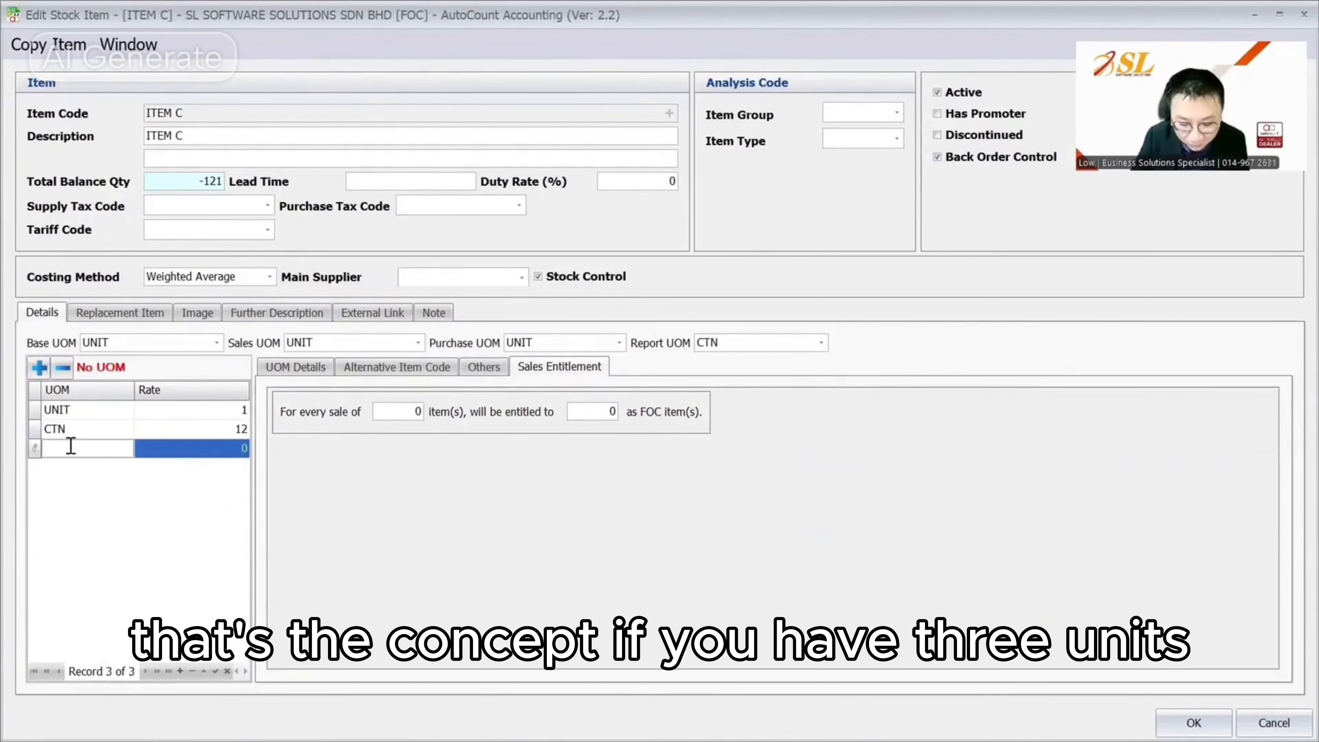
type("PALLET")
key("Tab")
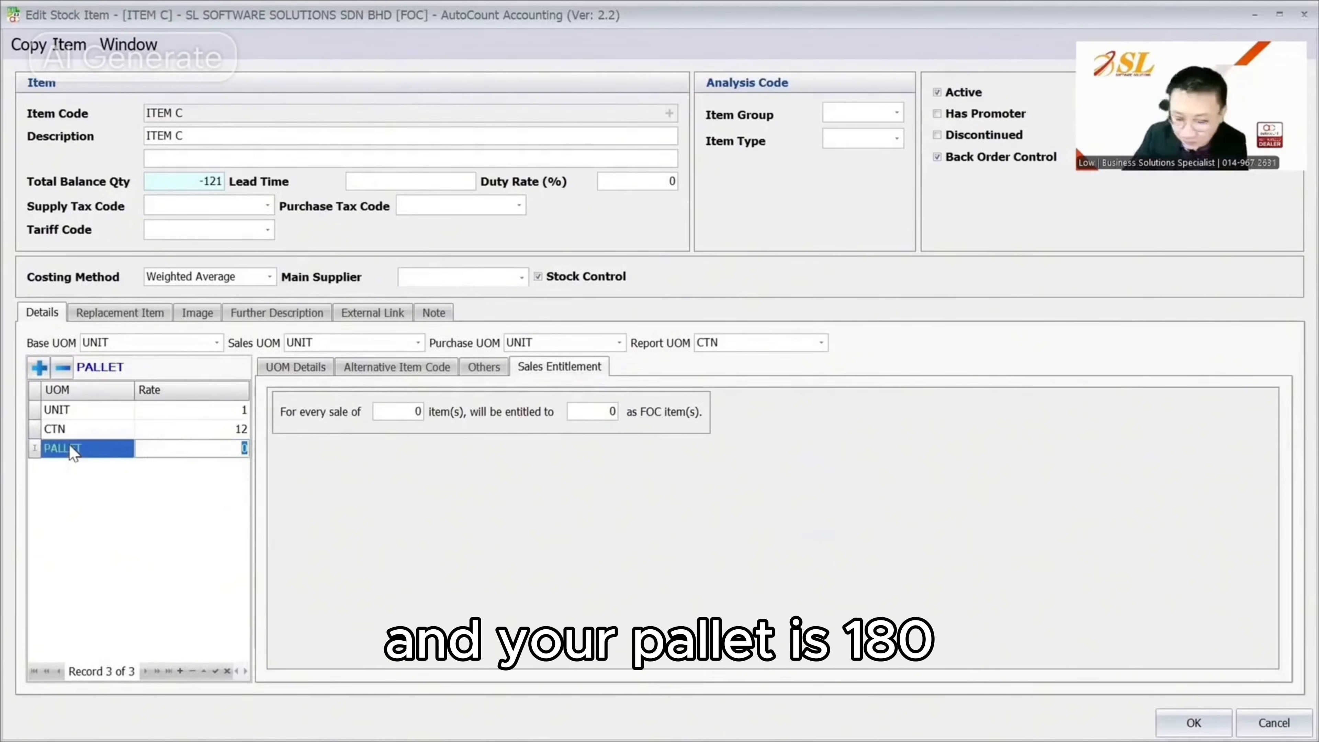
type("180")
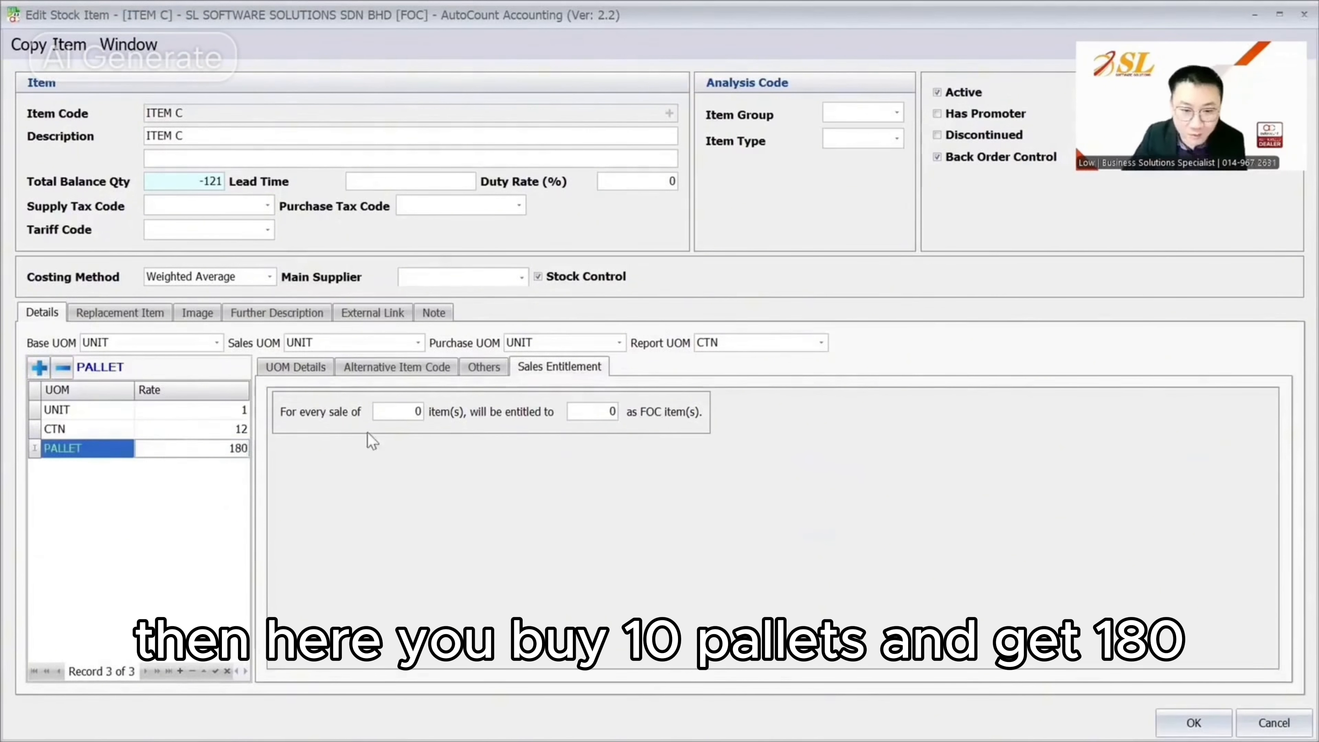
Enter a PALLET sales entitlement of 180 FOC items for every 10 sold, and discard the edits to ITEM C.
left_click(403, 411)
type("10")
key("Tab")
type("18")
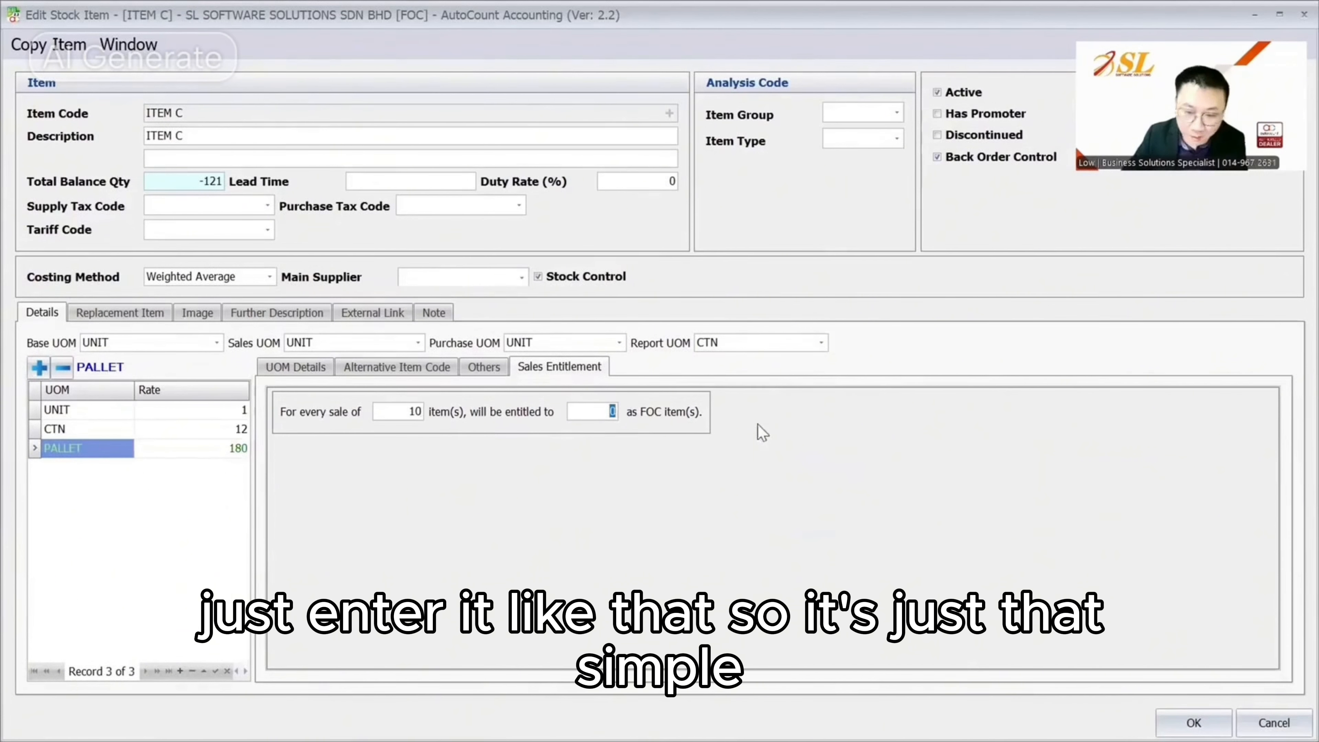
type("0")
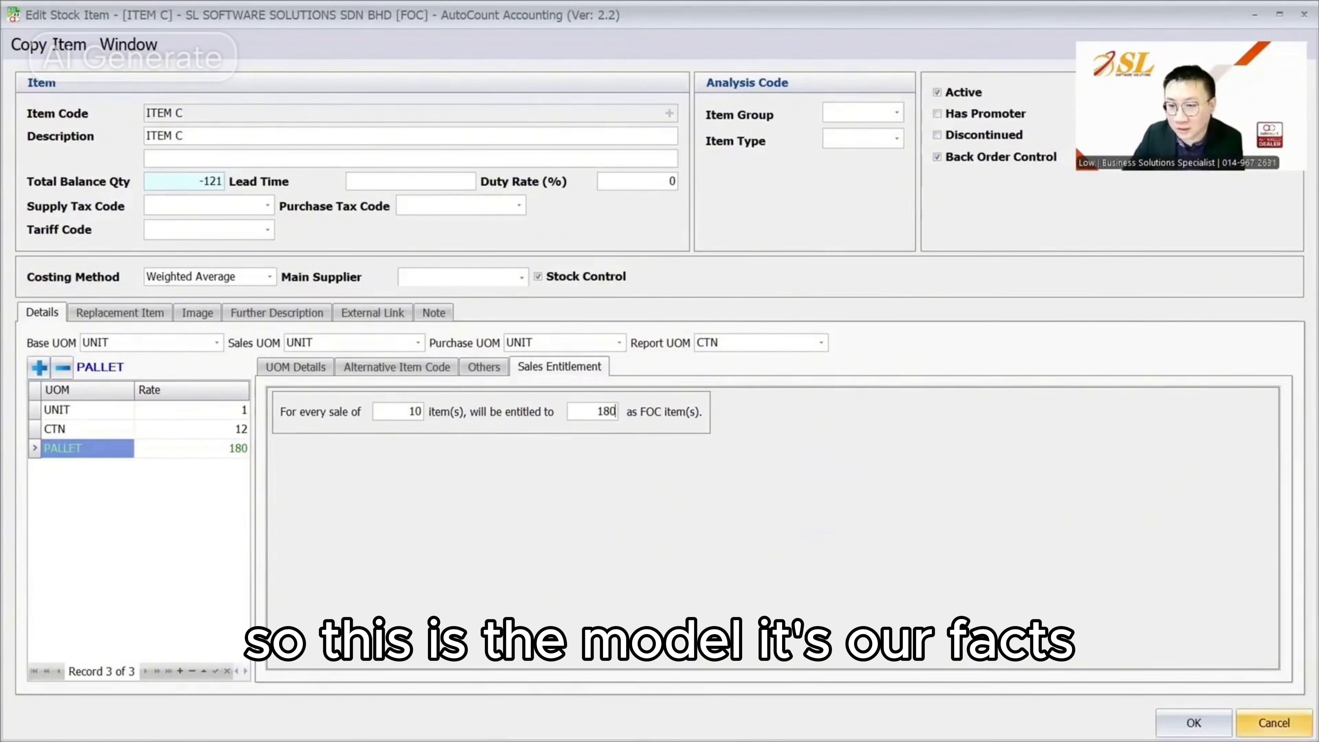
left_click(1274, 722)
left_click(667, 410)
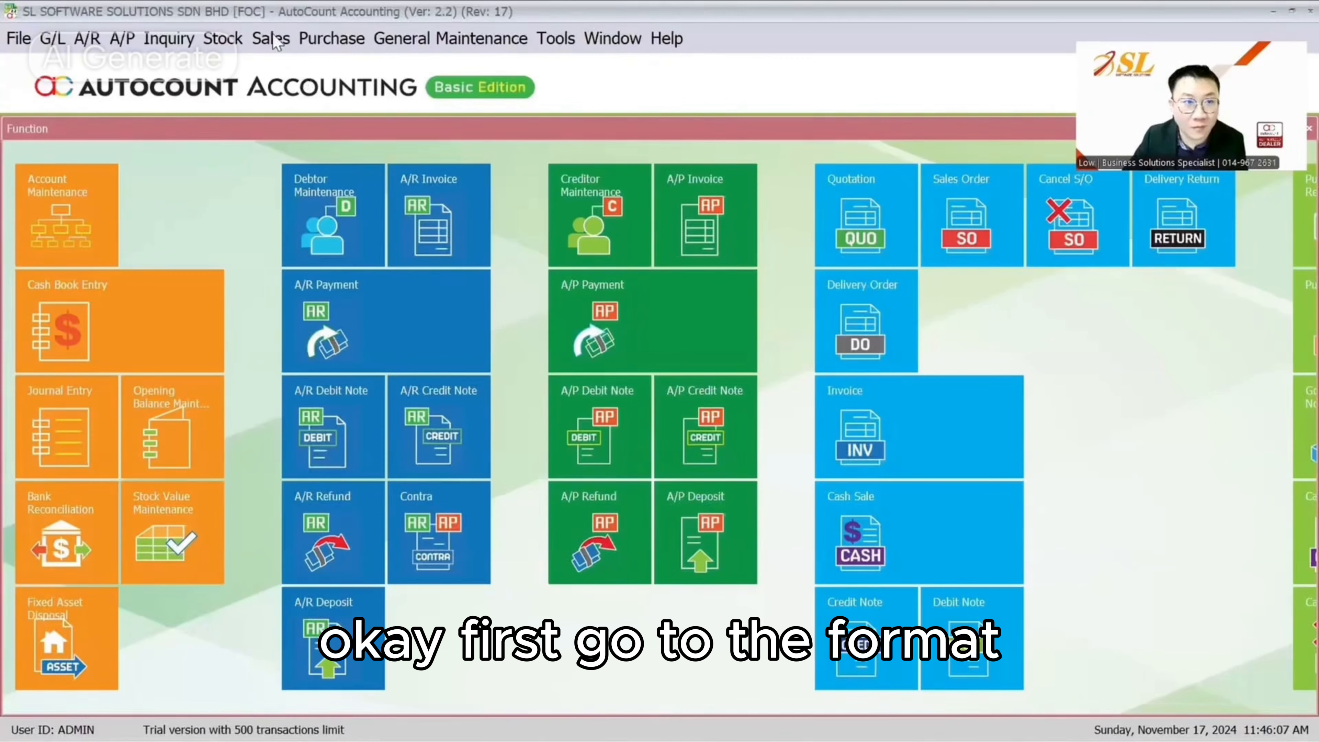
Open the ITEM C sales invoice from the invoice list, compare its Qty and FOC Qty columns, and close it.
left_click(271, 38)
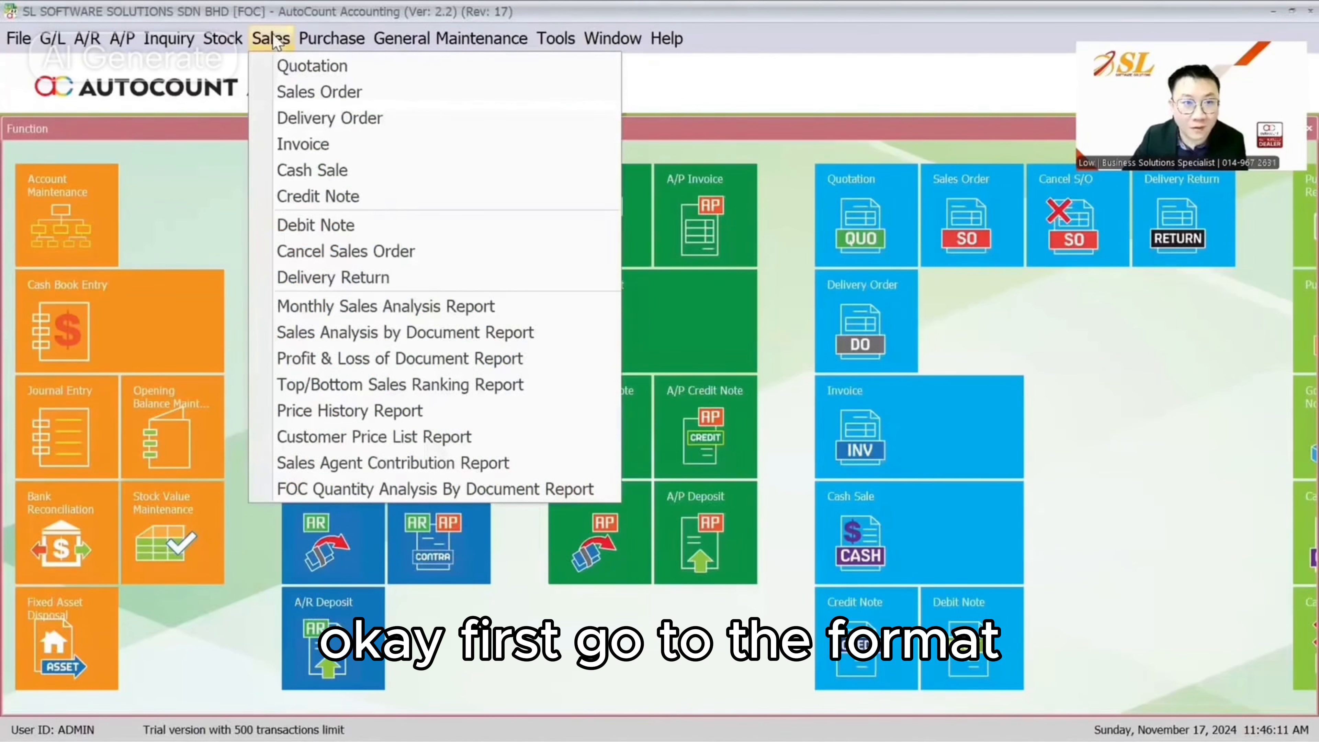
left_click(315, 151)
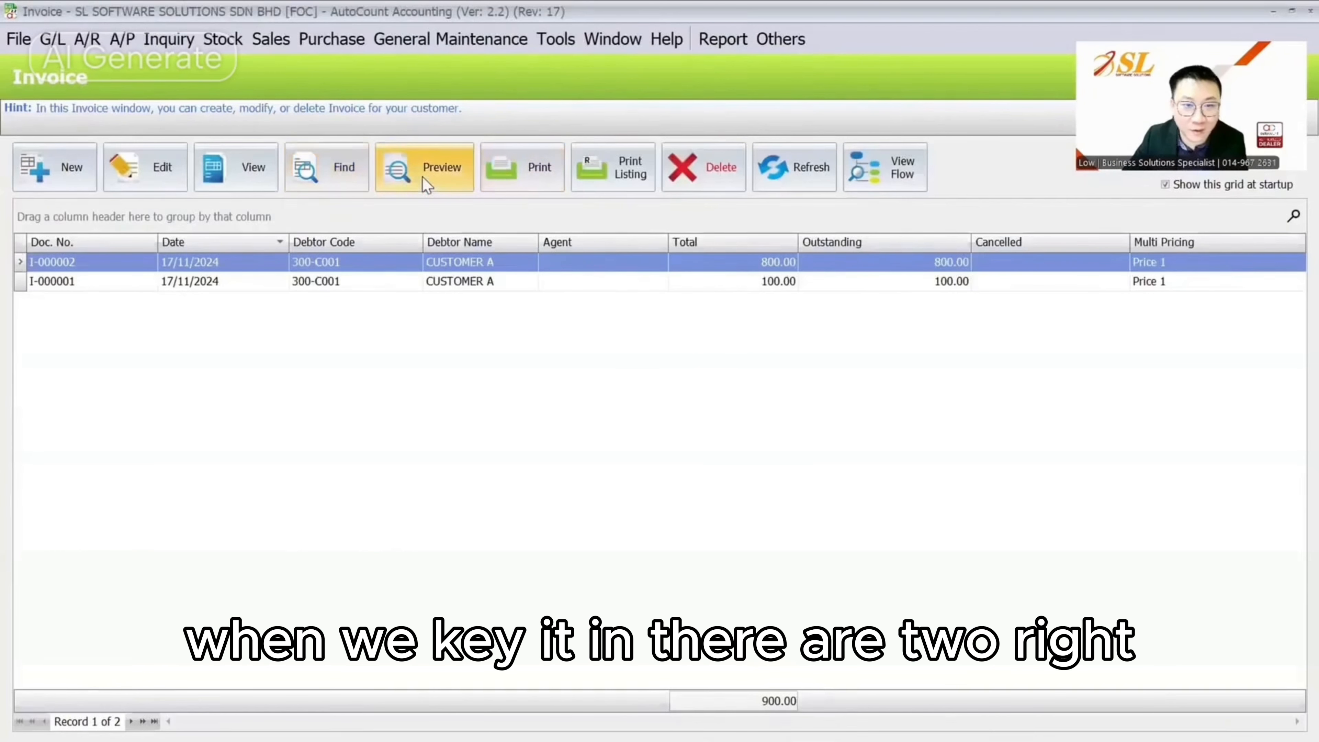
left_click(177, 179)
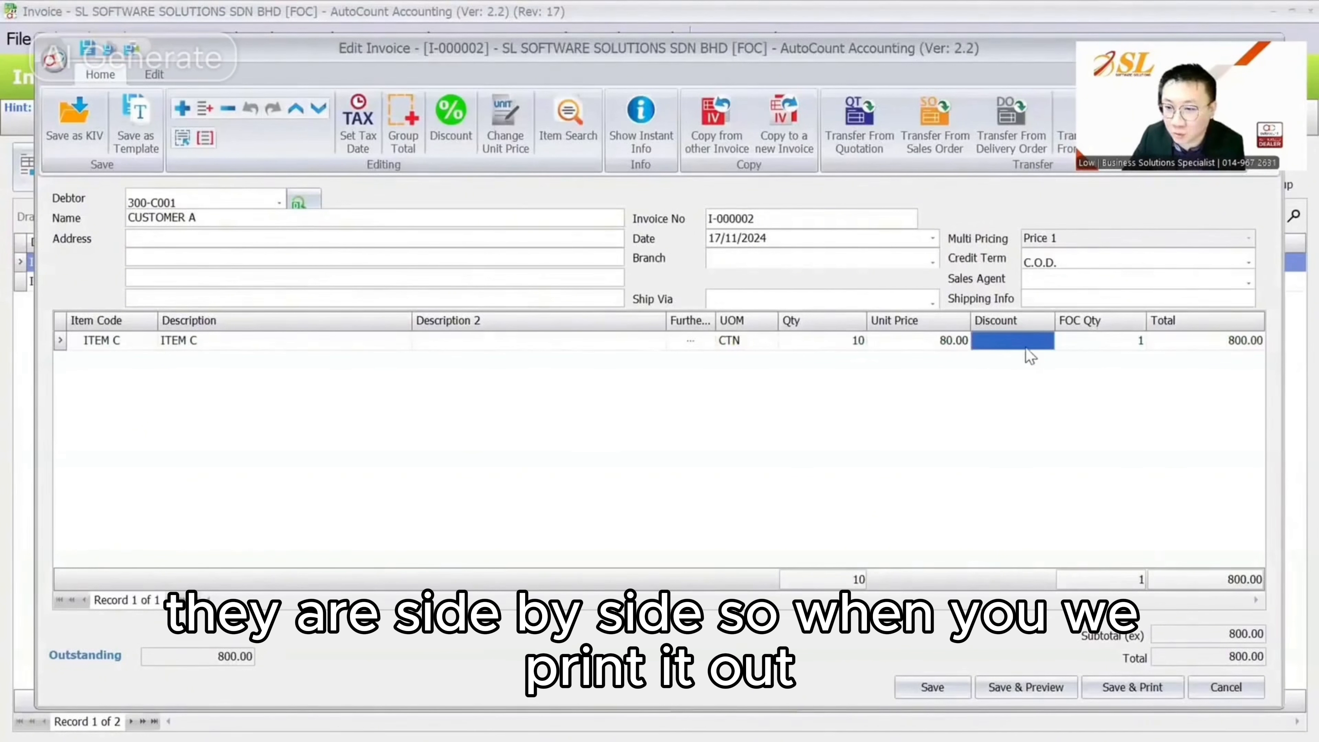
key("Escape")
Preview the ITEM C sales invoice in the standard Invoice format and examine its quantity and total.
left_click(416, 174)
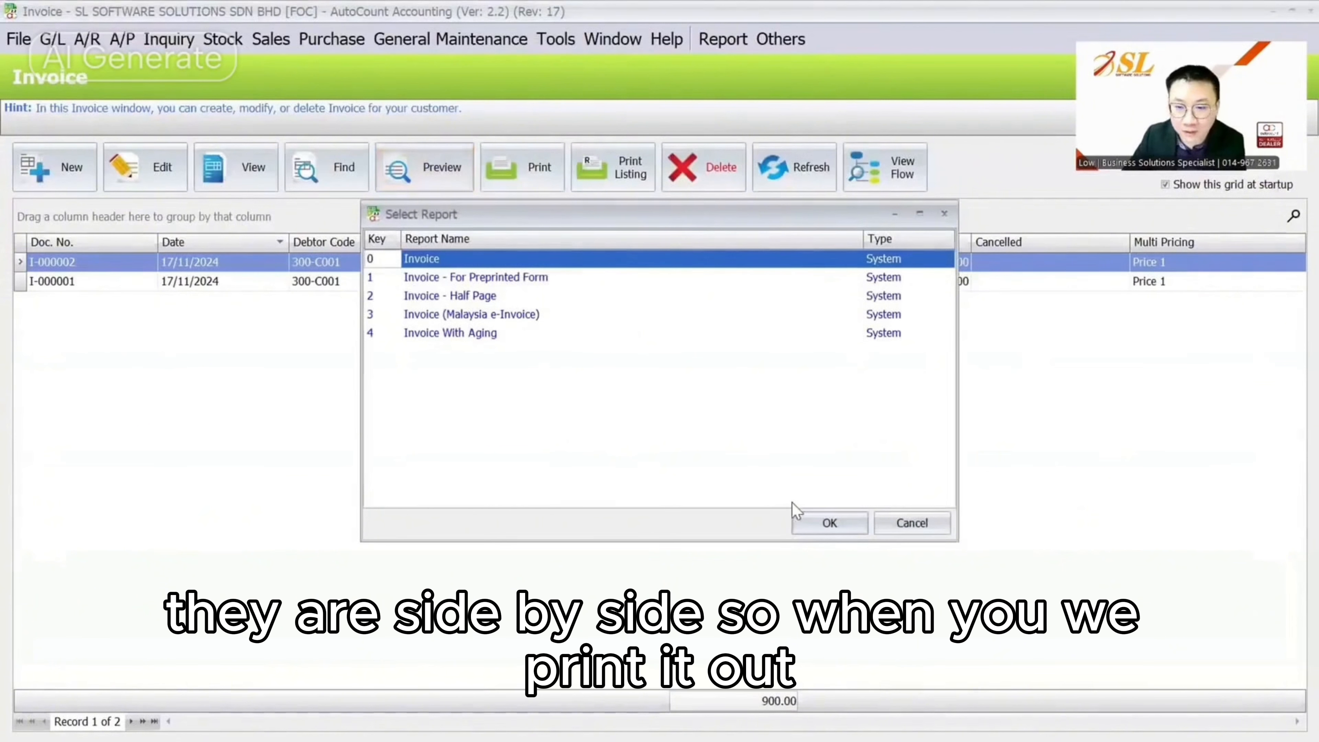
left_click(841, 530)
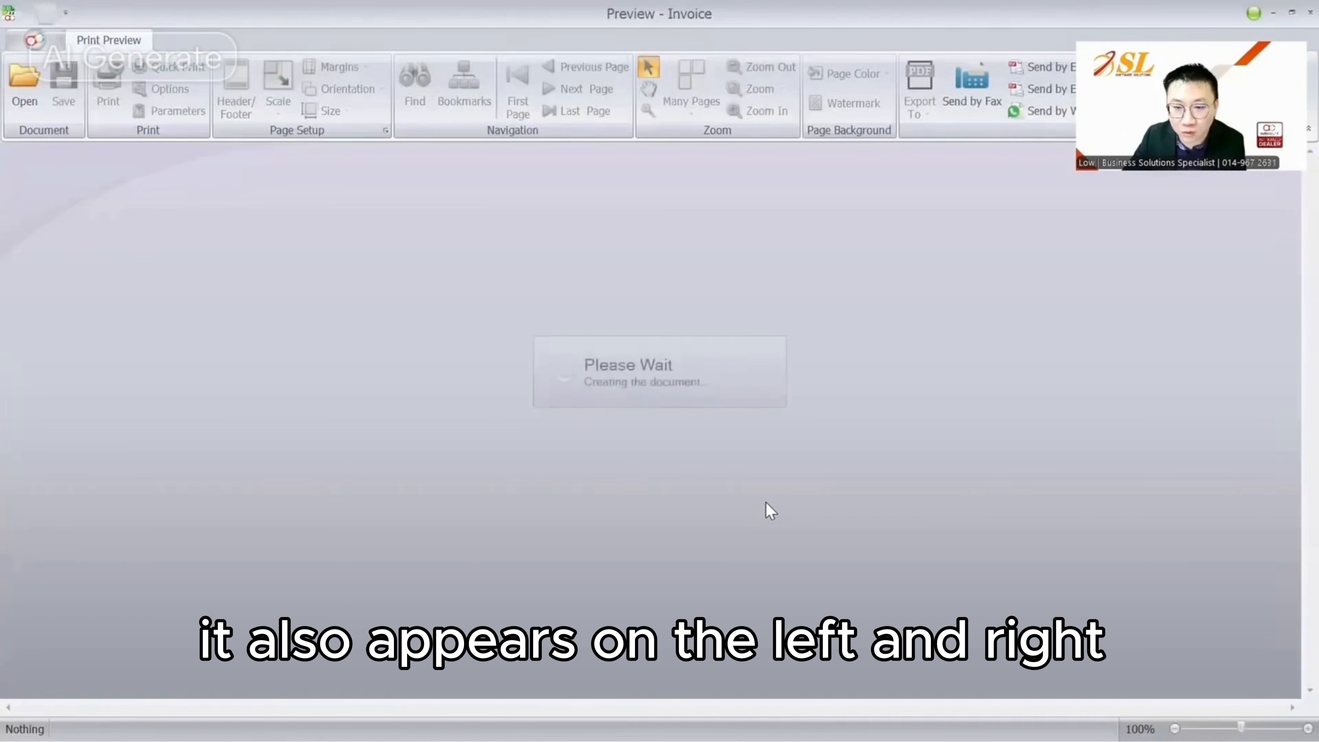
scroll(771, 507, "down", 10)
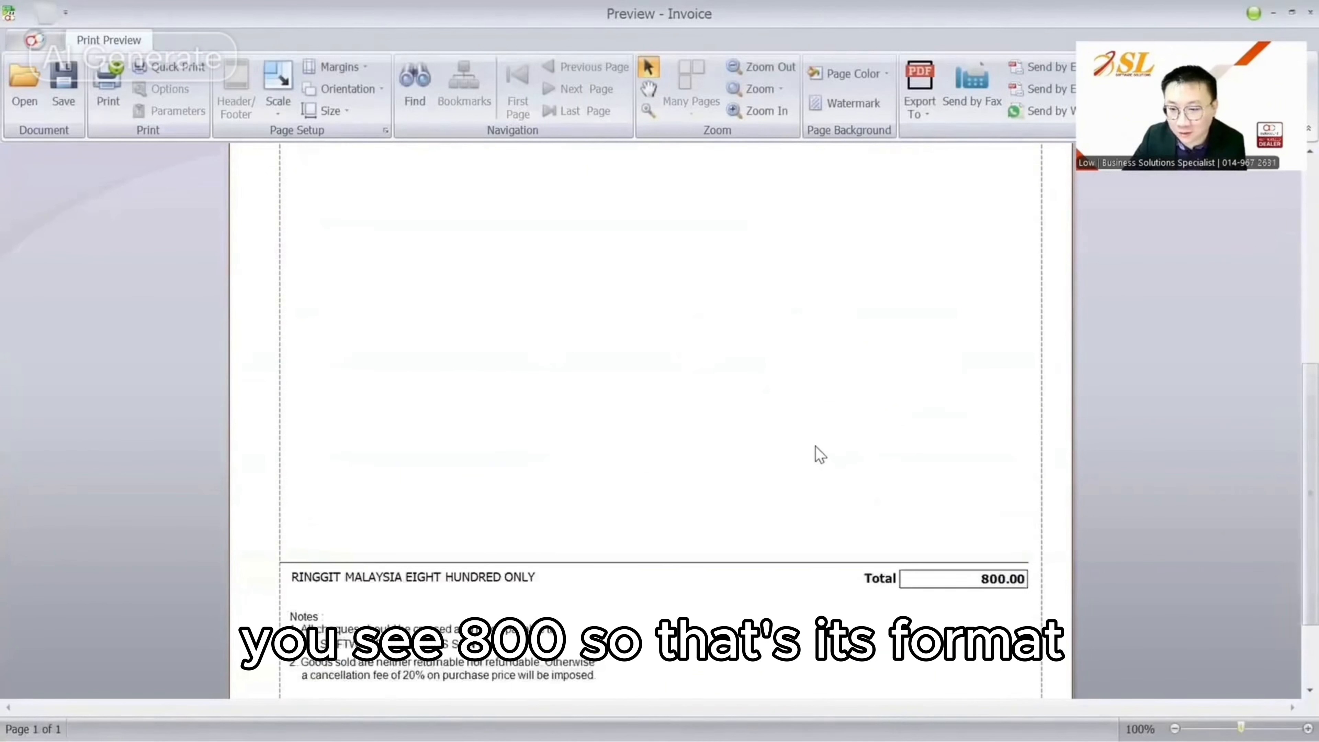
scroll(820, 453, "down", 2)
scroll(874, 493, "up", 6)
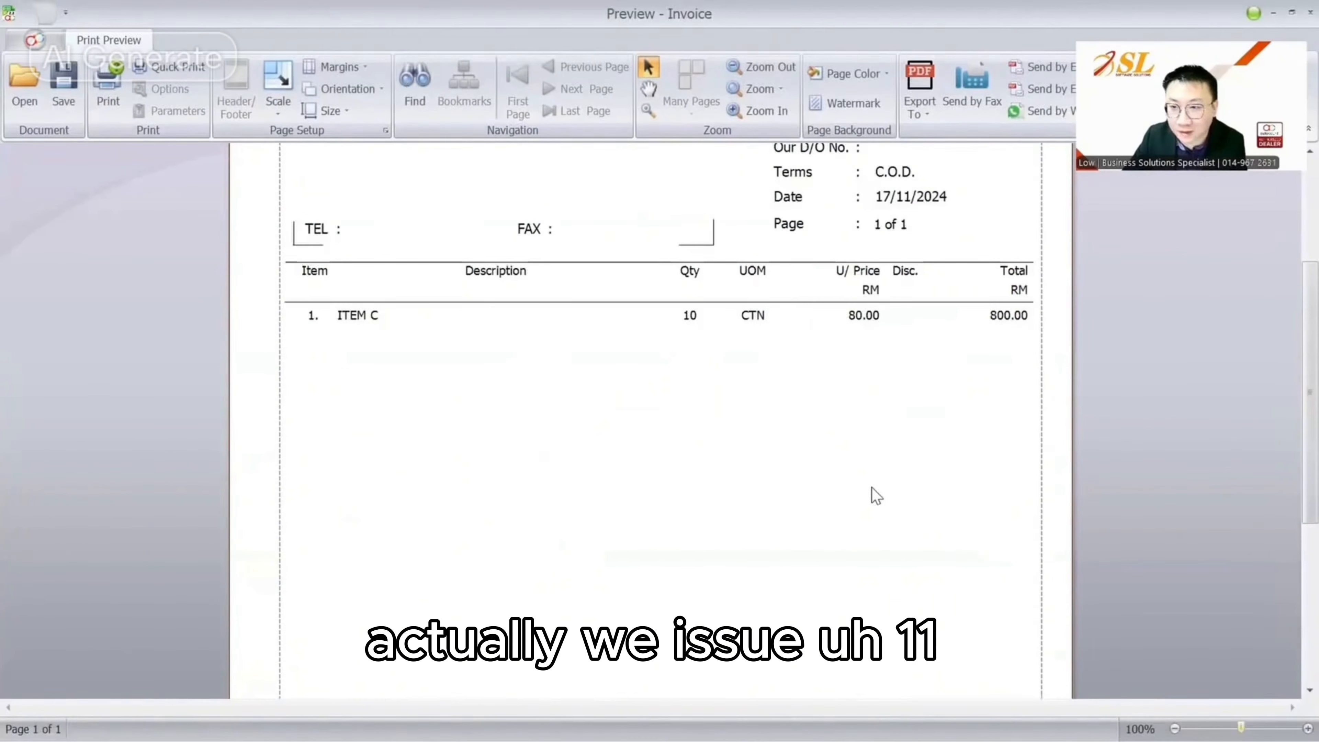
scroll(876, 496, "down", 5)
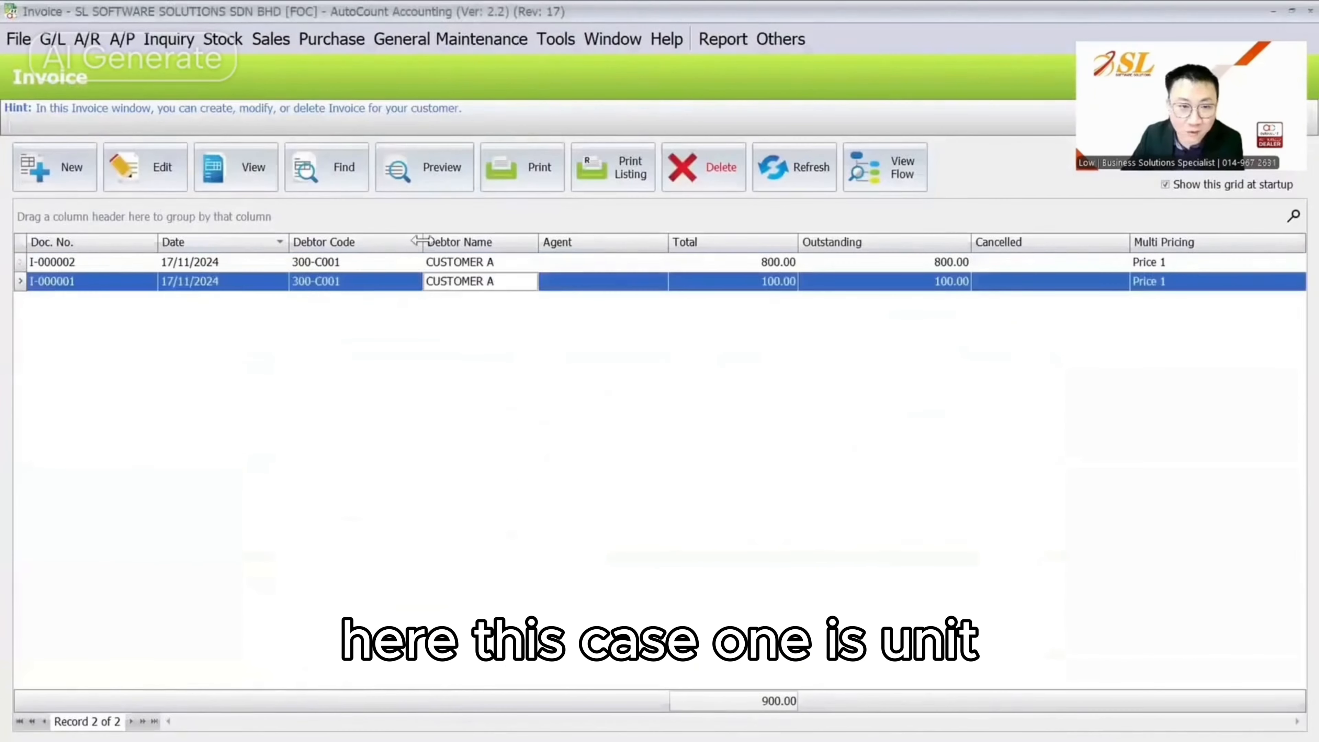
Preview the ITEM A sales invoice in the standard Invoice format and examine its printed quantity.
left_click(425, 167)
left_click(827, 520)
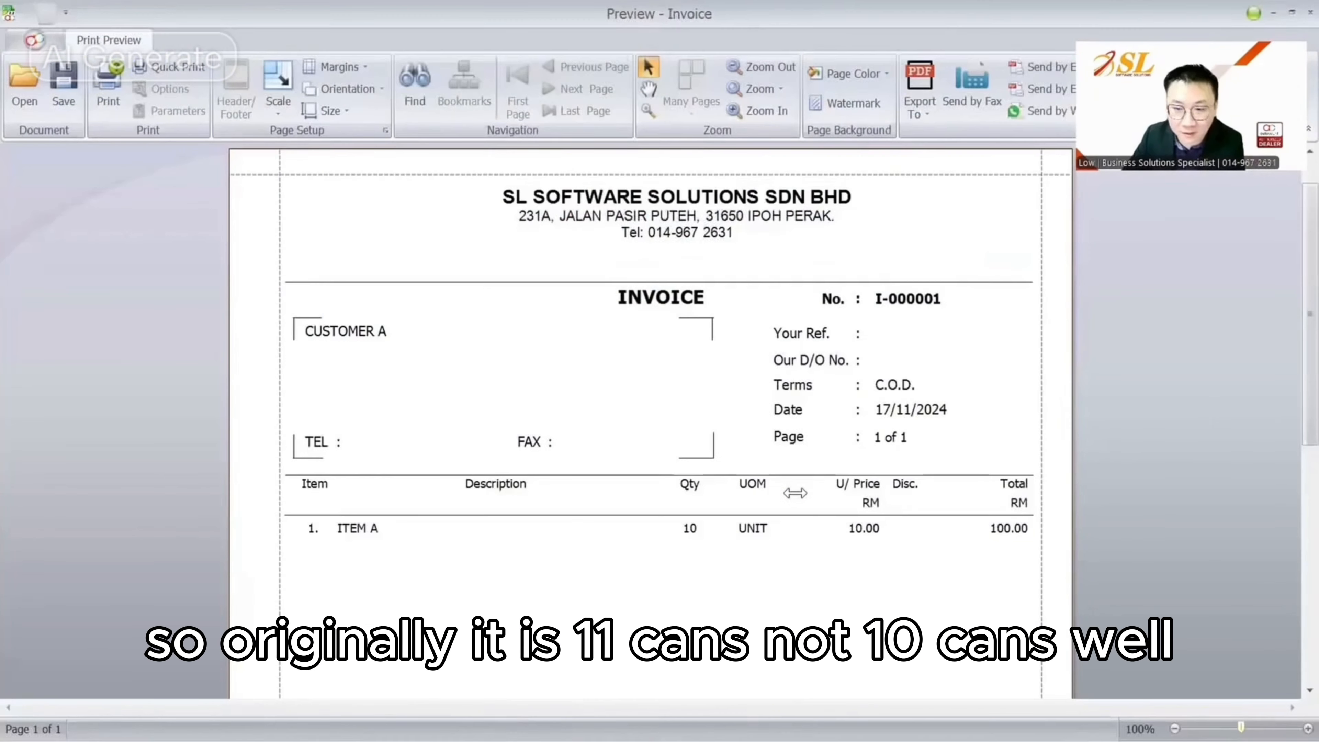
scroll(753, 380, "down", 2)
scroll(803, 410, "down", 4)
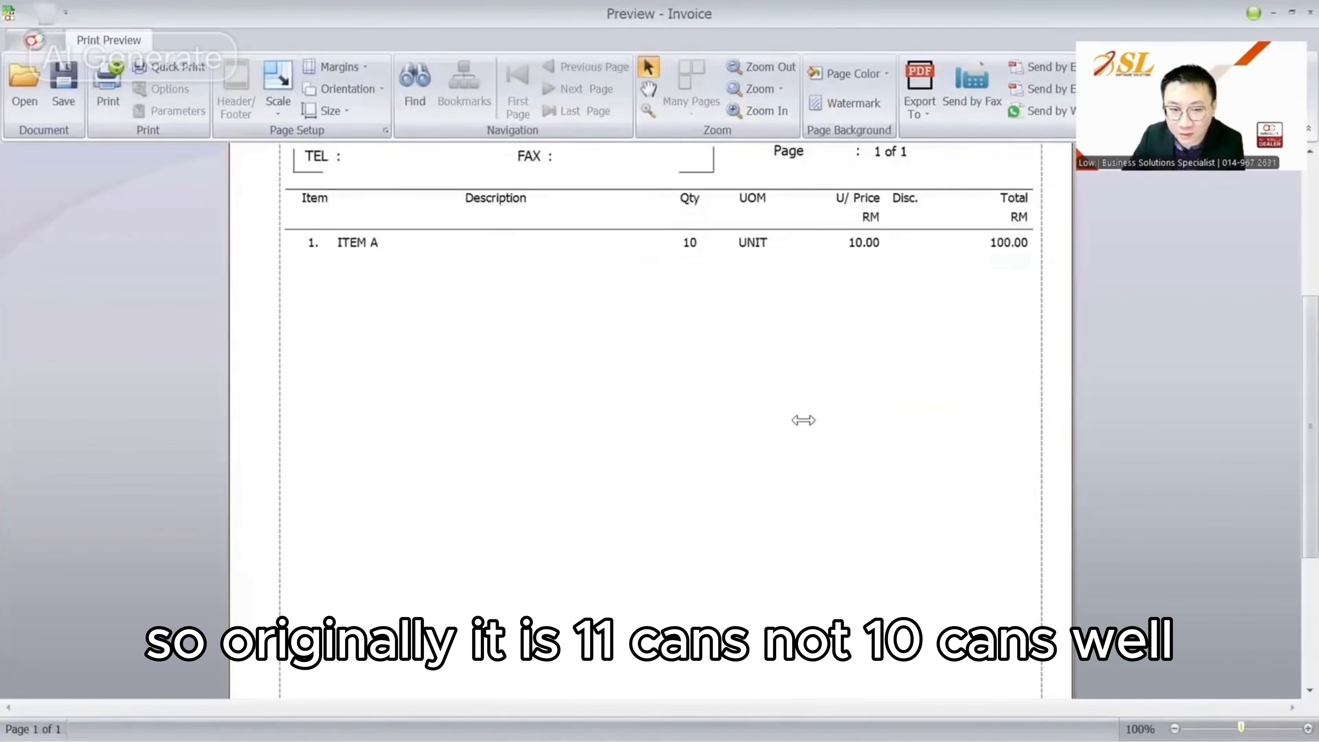
scroll(802, 419, "up", 7)
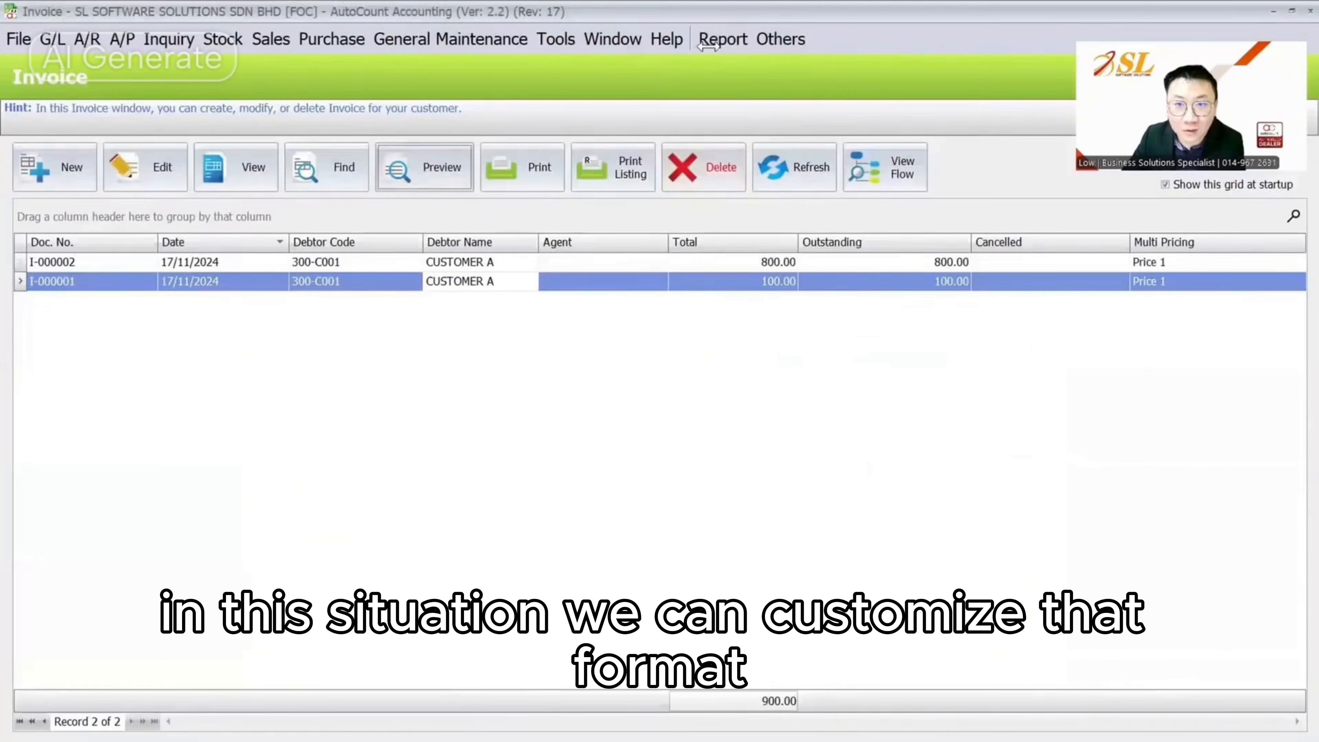
Open the system Invoice document format in the Report Designer.
left_click(714, 42)
left_click(723, 61)
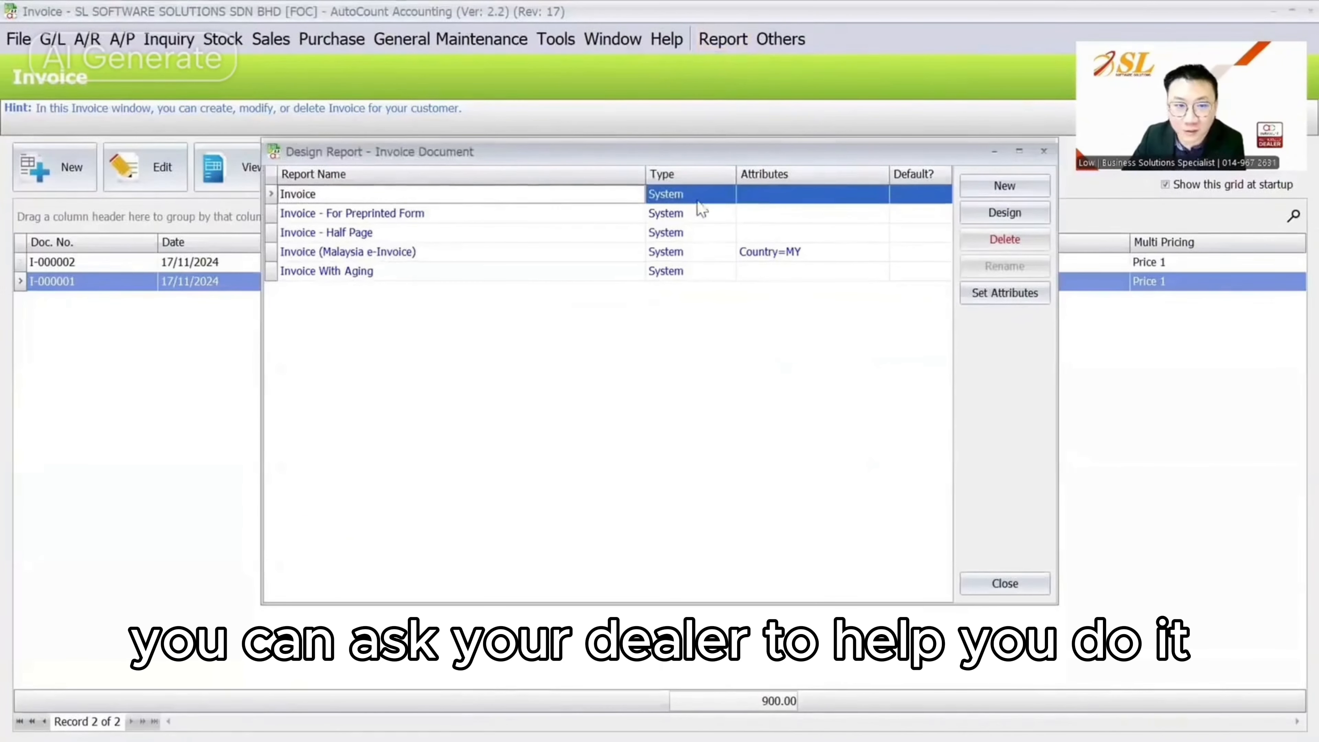
left_click(1002, 217)
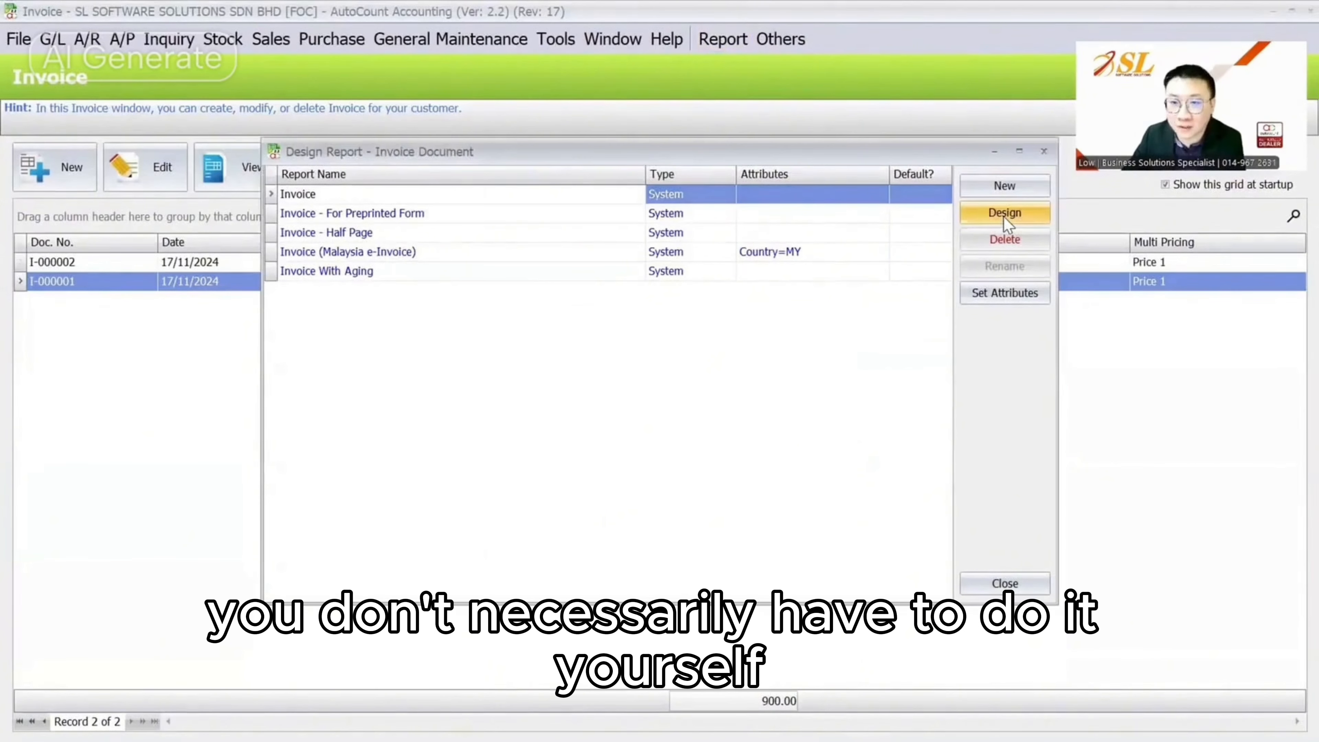
Add a second Qty heading and field after UOM in the invoice layout and bind the field to F.O.C. Quantity in basic unit.
scroll(708, 548, "down", 1)
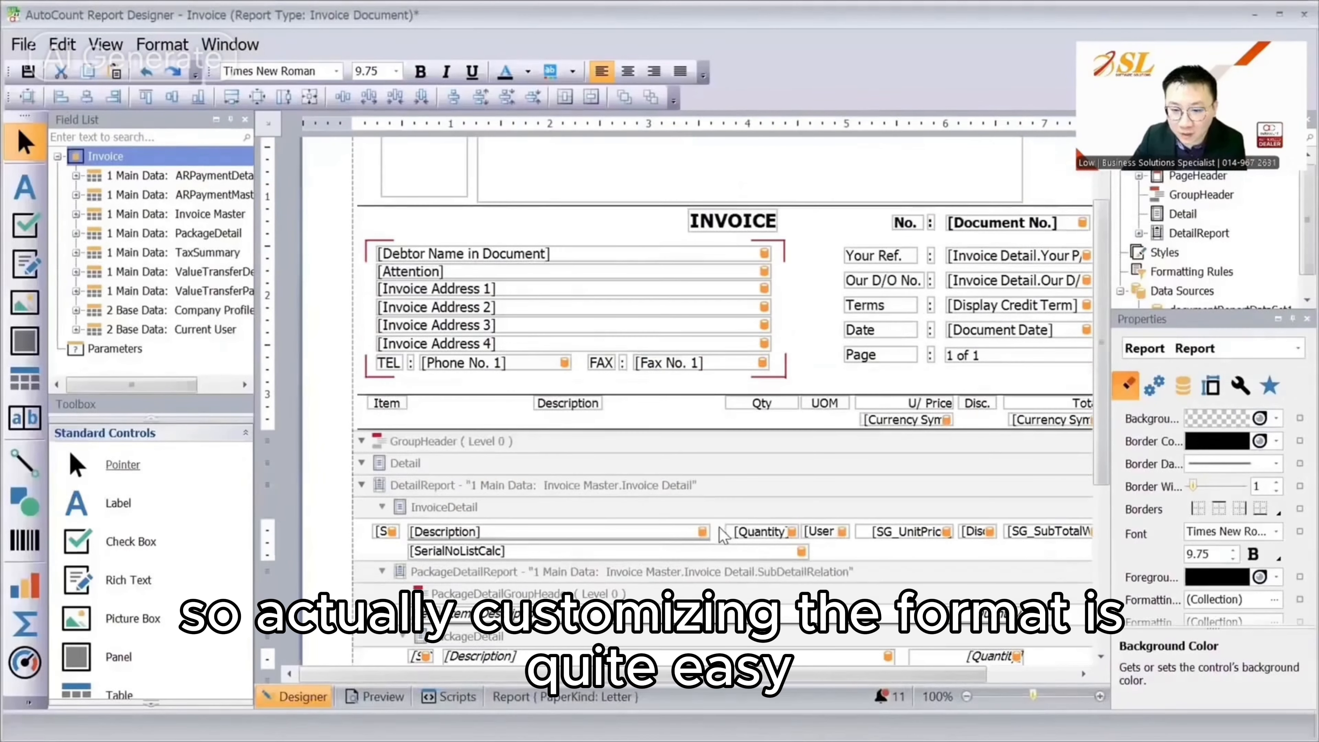
left_click(692, 546)
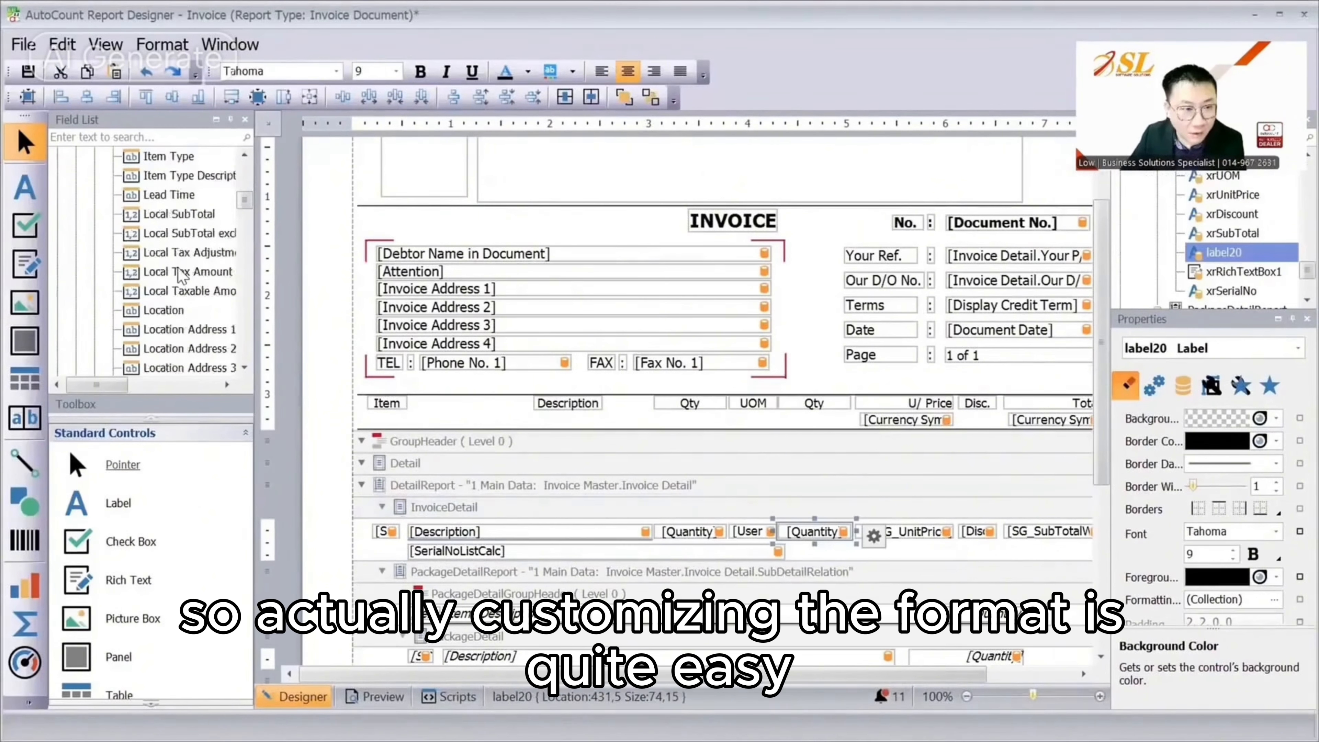
scroll(174, 270, "up", 5)
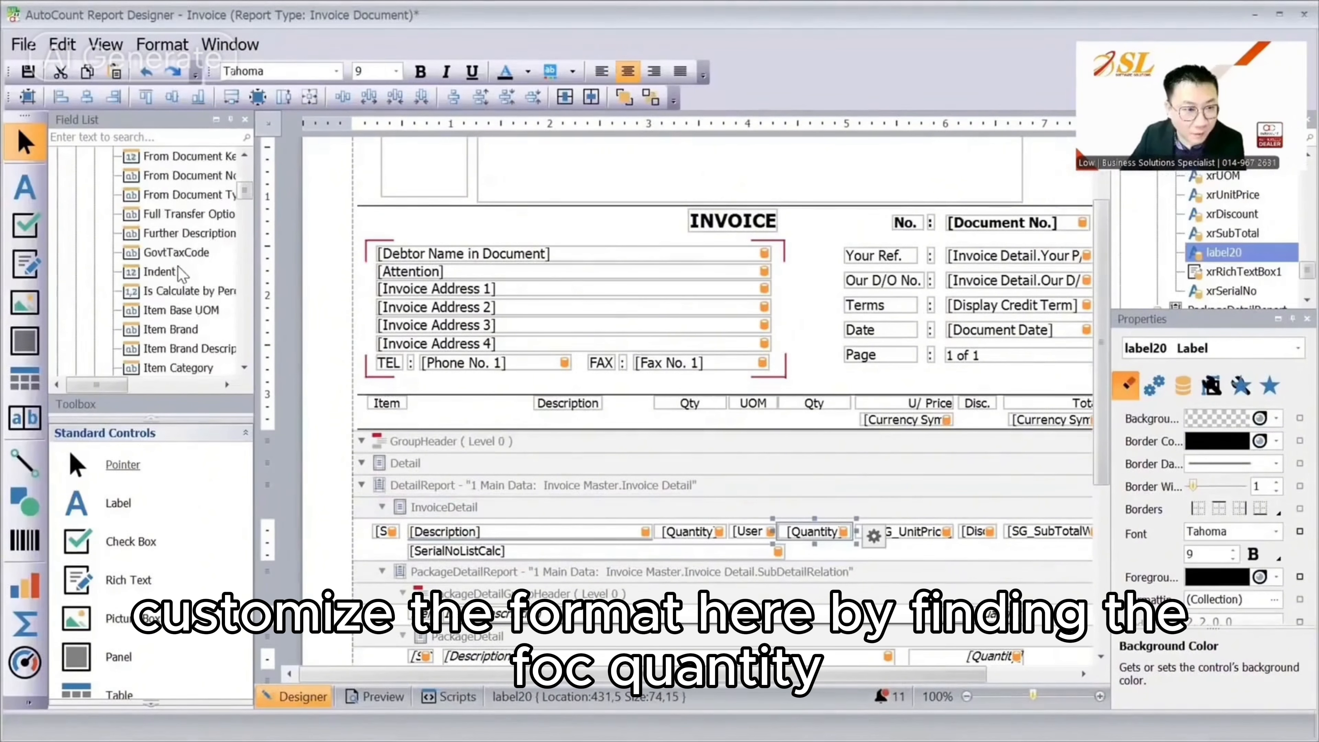
left_click(174, 270)
left_click_drag(250, 244, 349, 266)
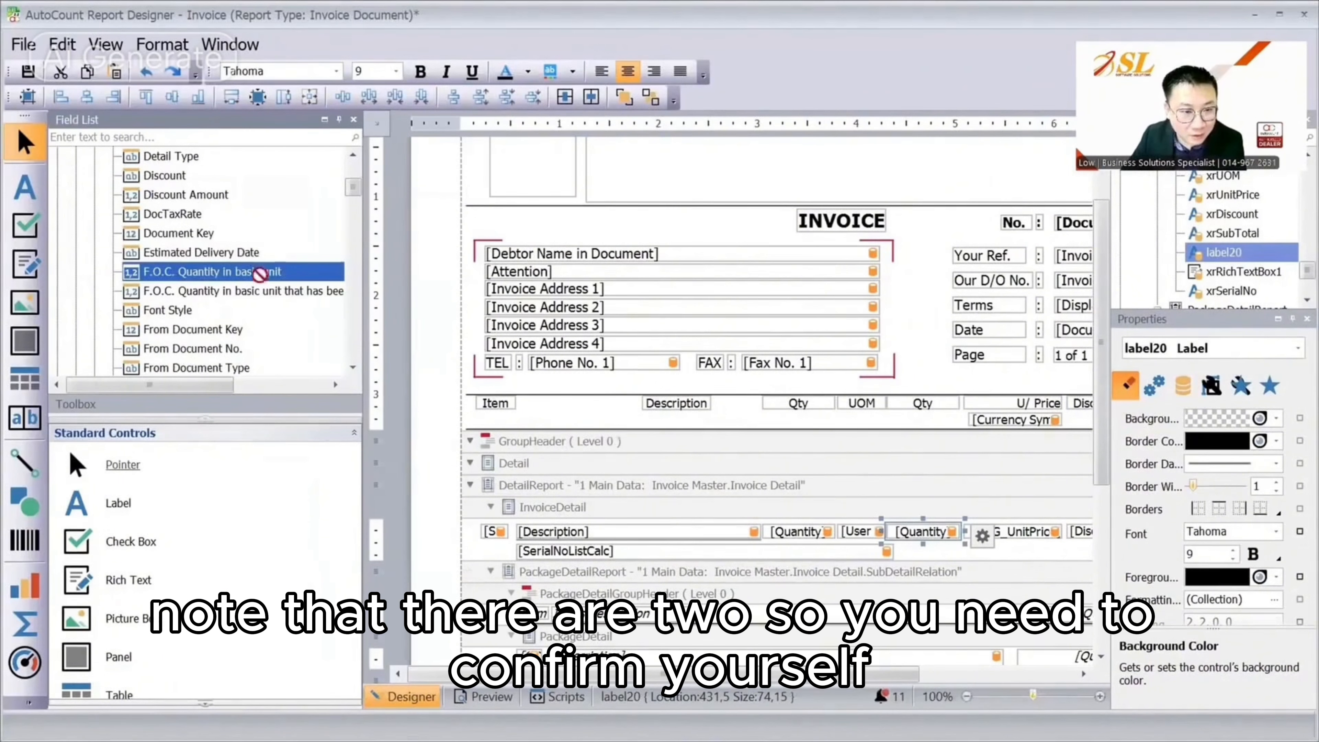
left_click_drag(260, 272, 921, 531)
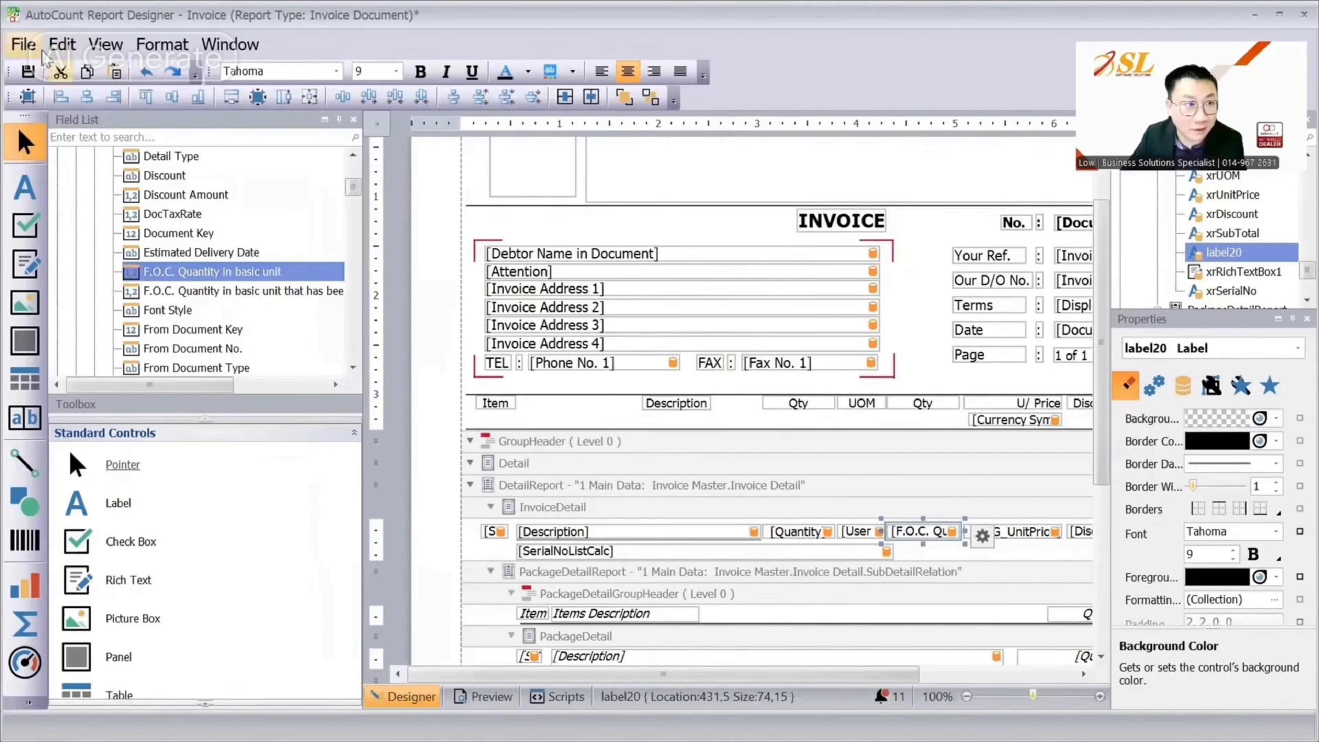
Save the customized format as "1. Invoice - FOC", close the designer and preview the ITEM A sales invoice in it.
left_click(23, 44)
left_click(57, 65)
key("Return")
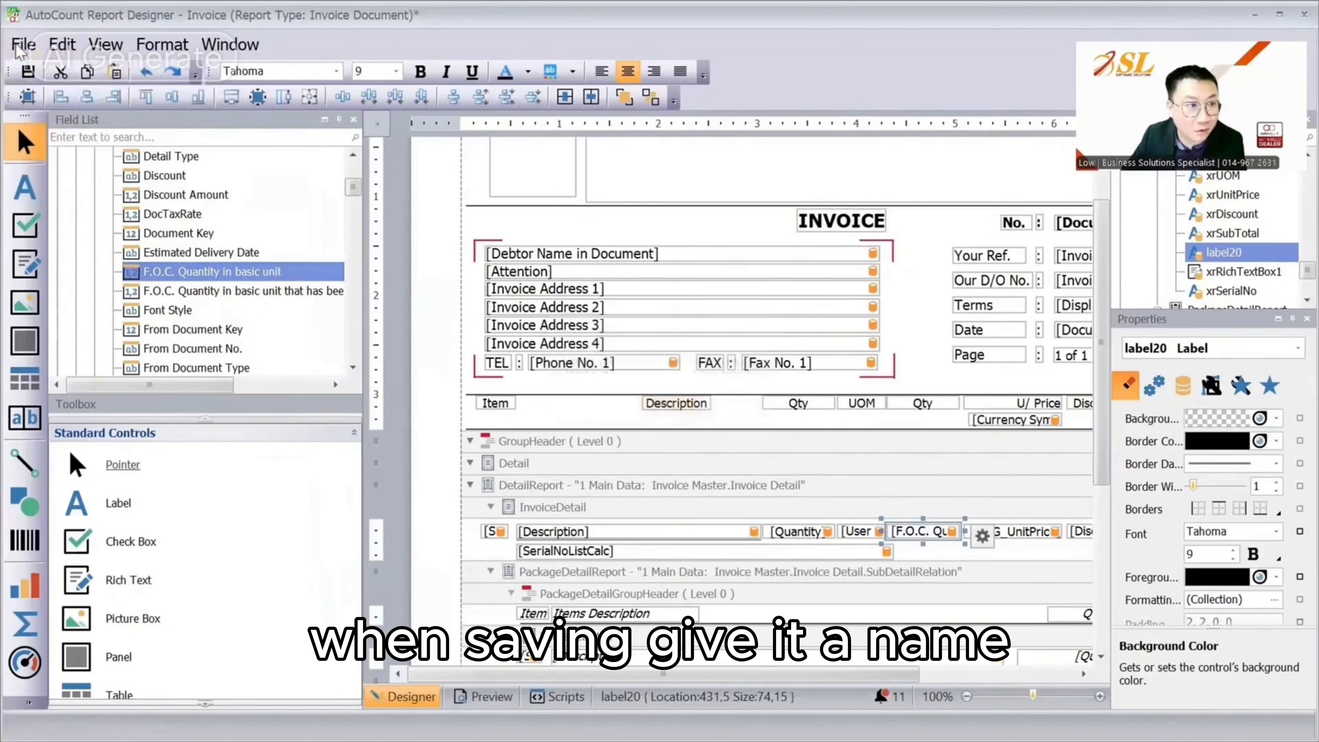
left_click(24, 44)
left_click(78, 97)
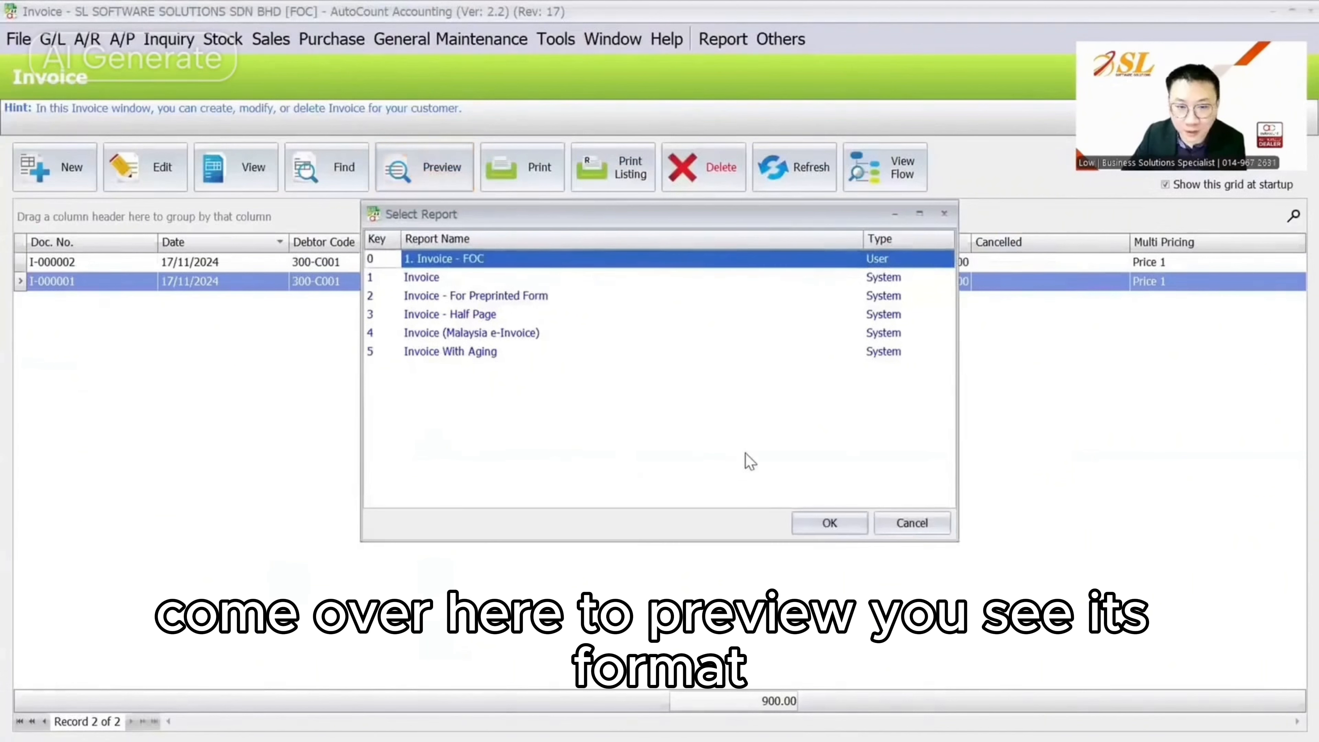
left_click(825, 521)
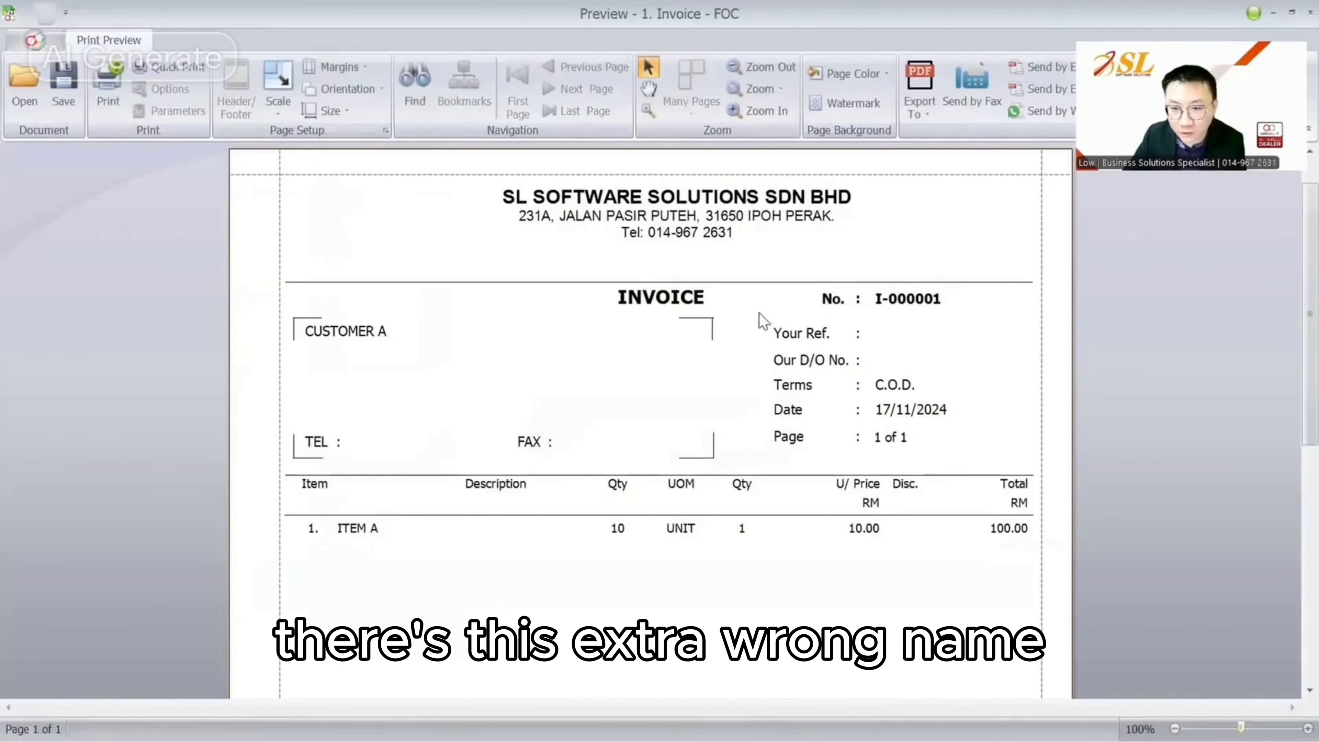
scroll(754, 362, "down", 3)
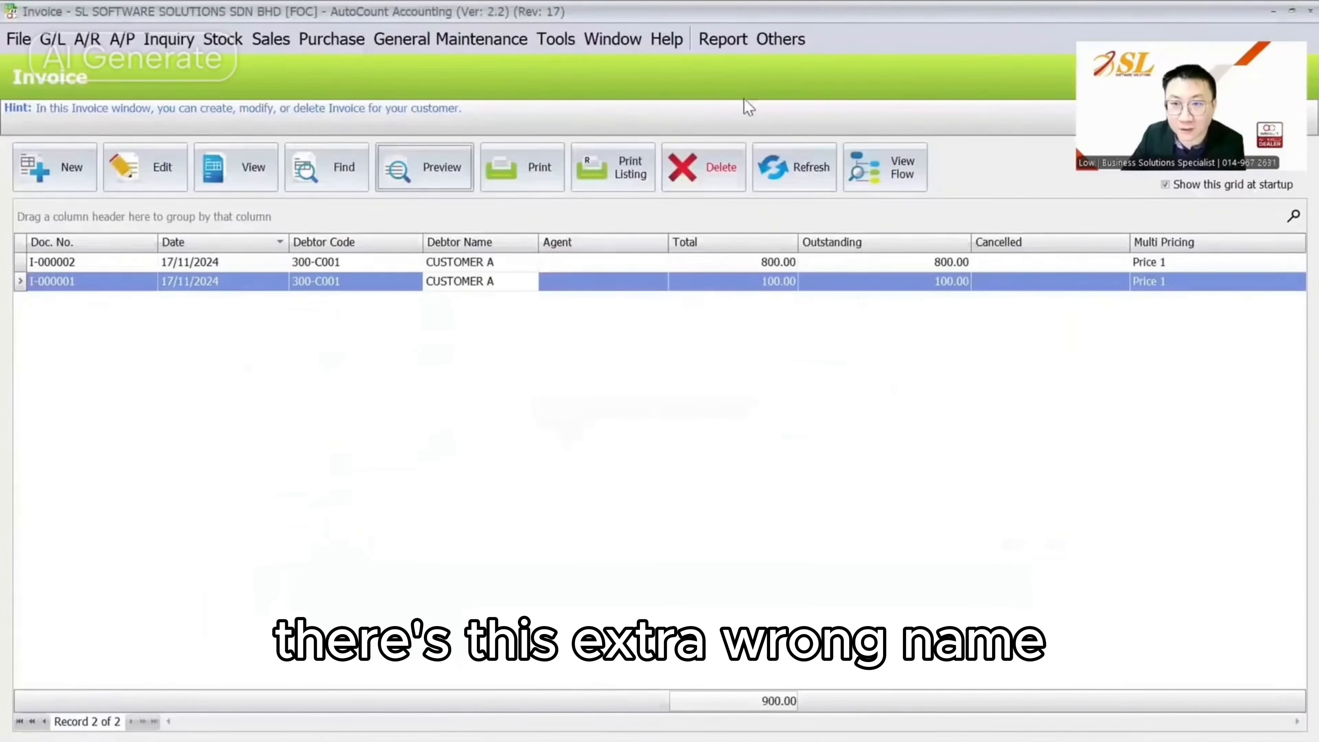
Rename the second Qty heading to "FOC Qty" in the 1. Invoice - FOC format and preview the ITEM A sales invoice in it.
left_click(727, 39)
left_click(742, 66)
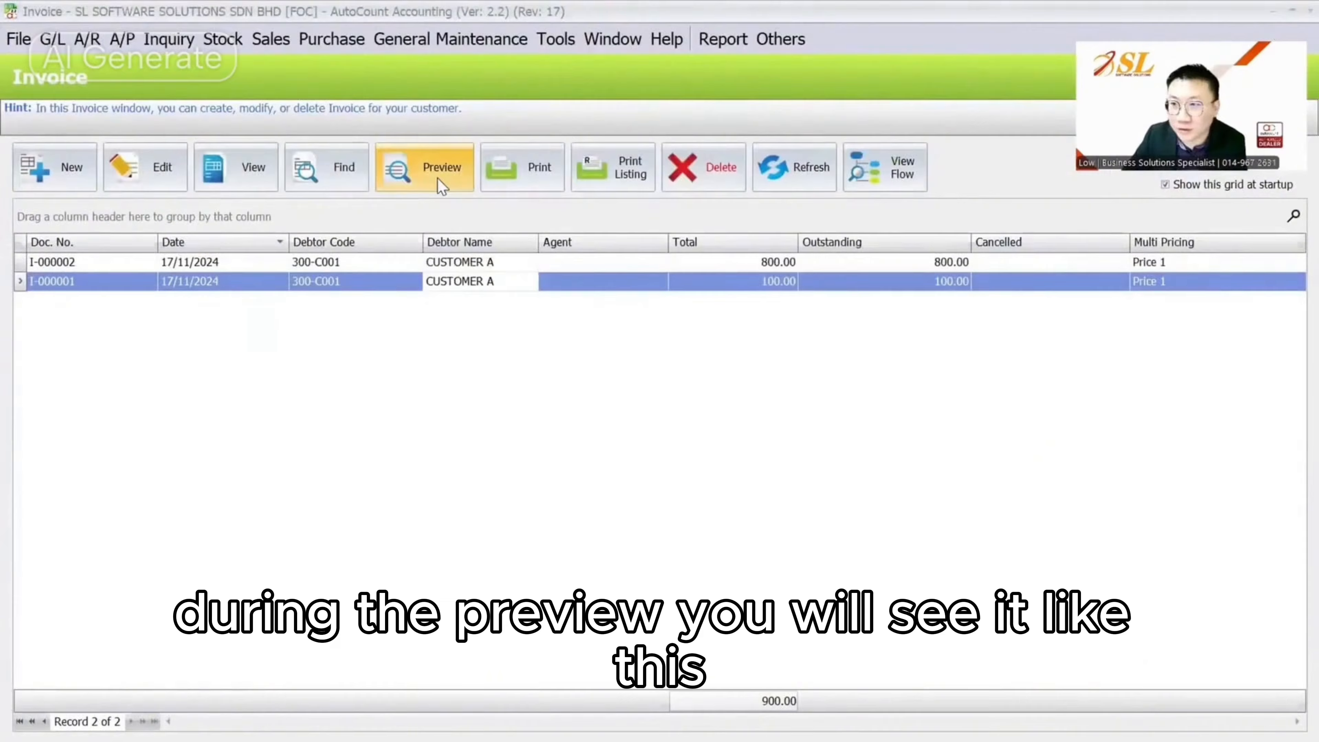
left_click(439, 179)
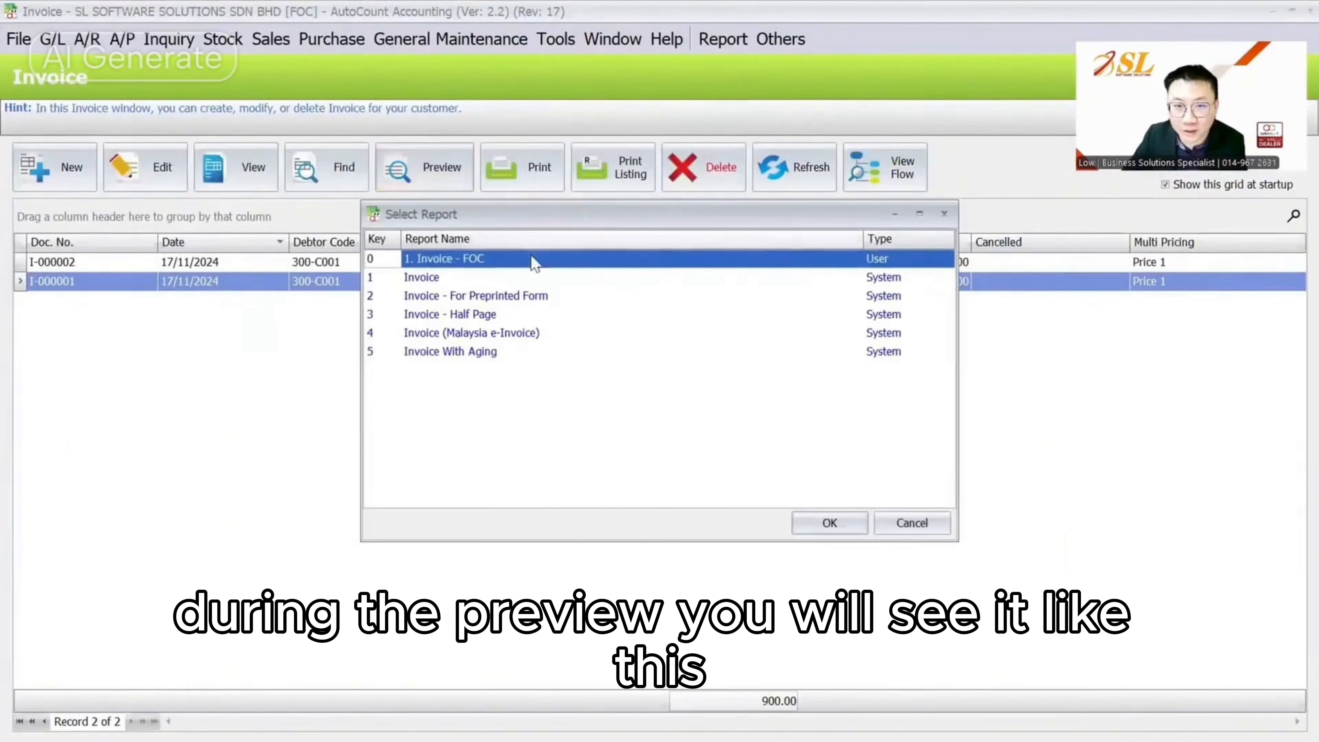
left_click(828, 520)
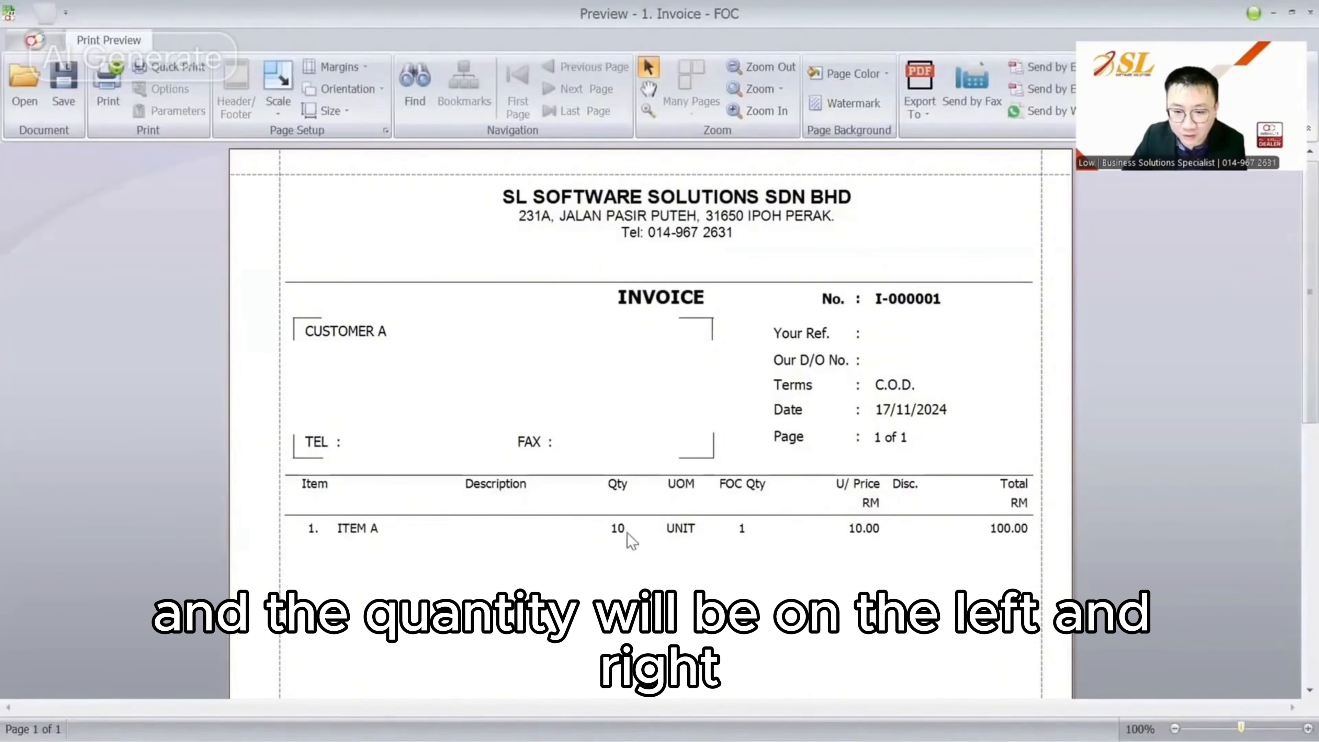
scroll(767, 546, "down", 3)
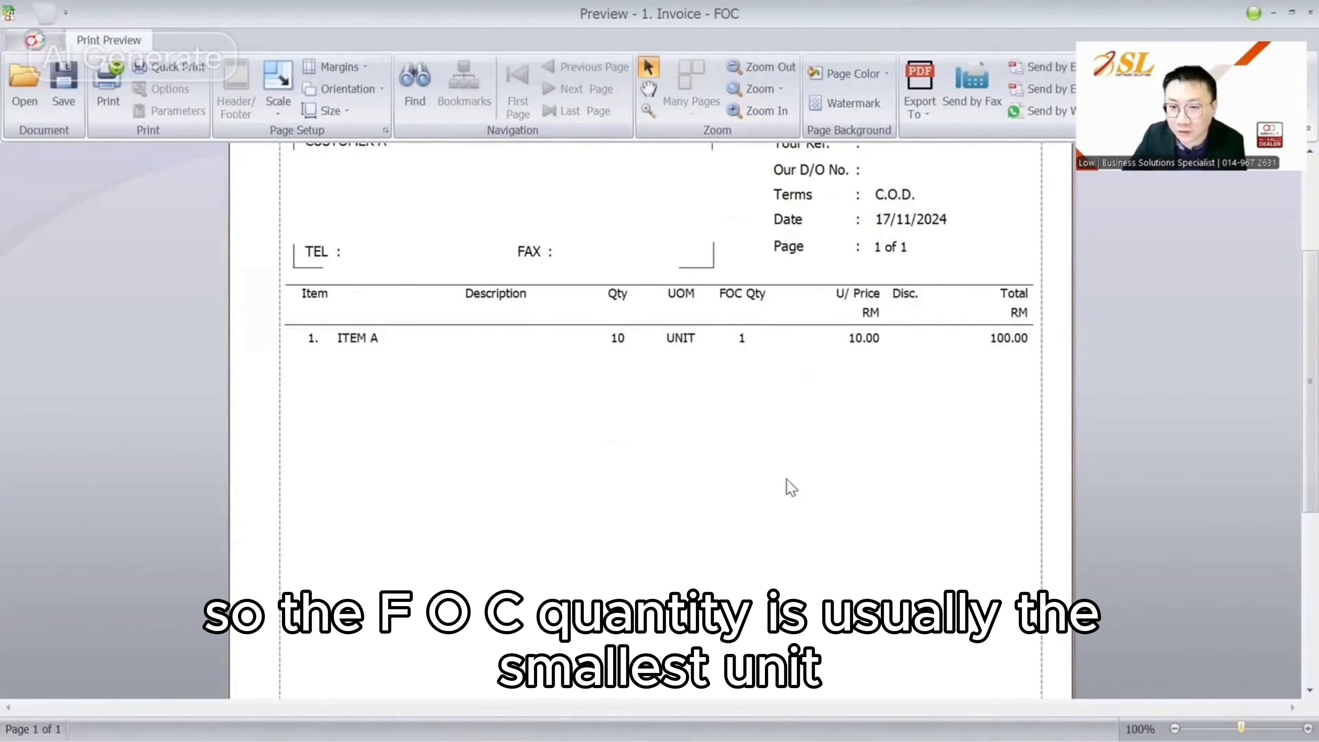
scroll(773, 470, "up", 3)
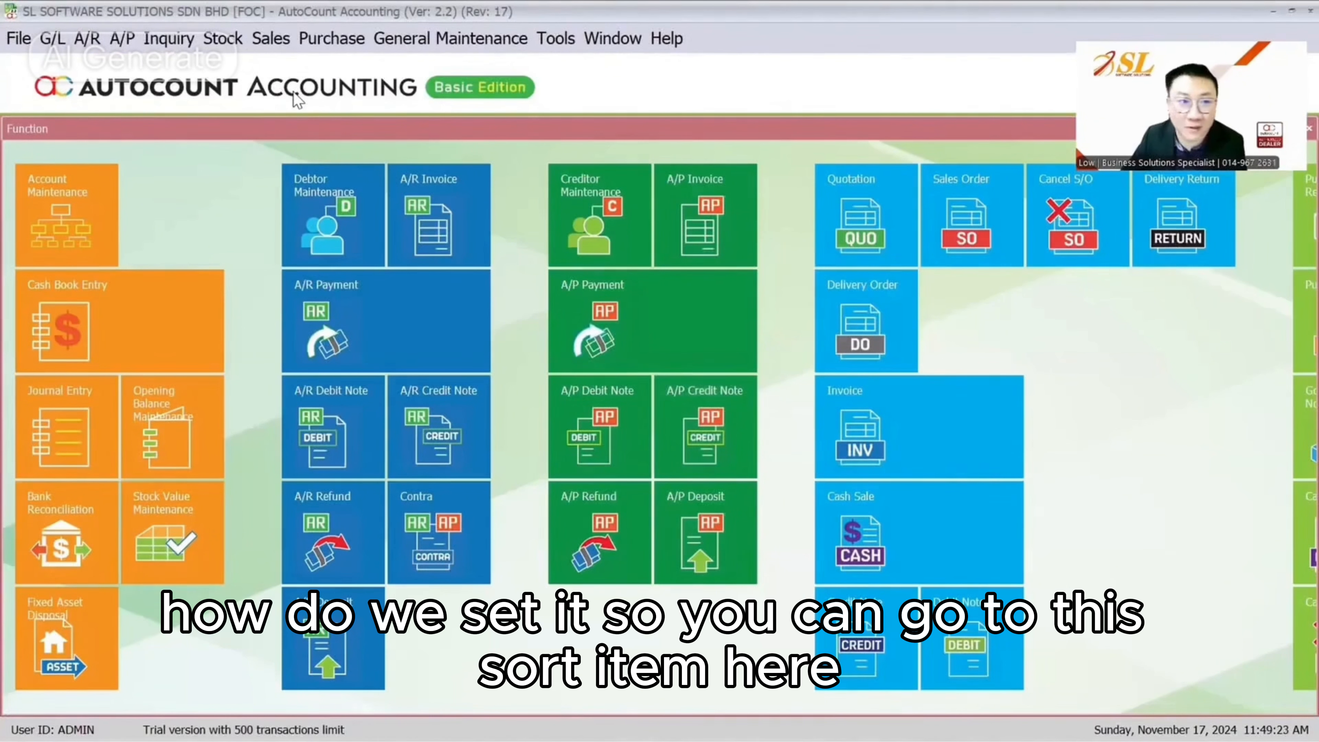
Open ITEM A for editing in Stock Item Maintenance and switch it to the item advance layout.
left_click(228, 43)
left_click(231, 61)
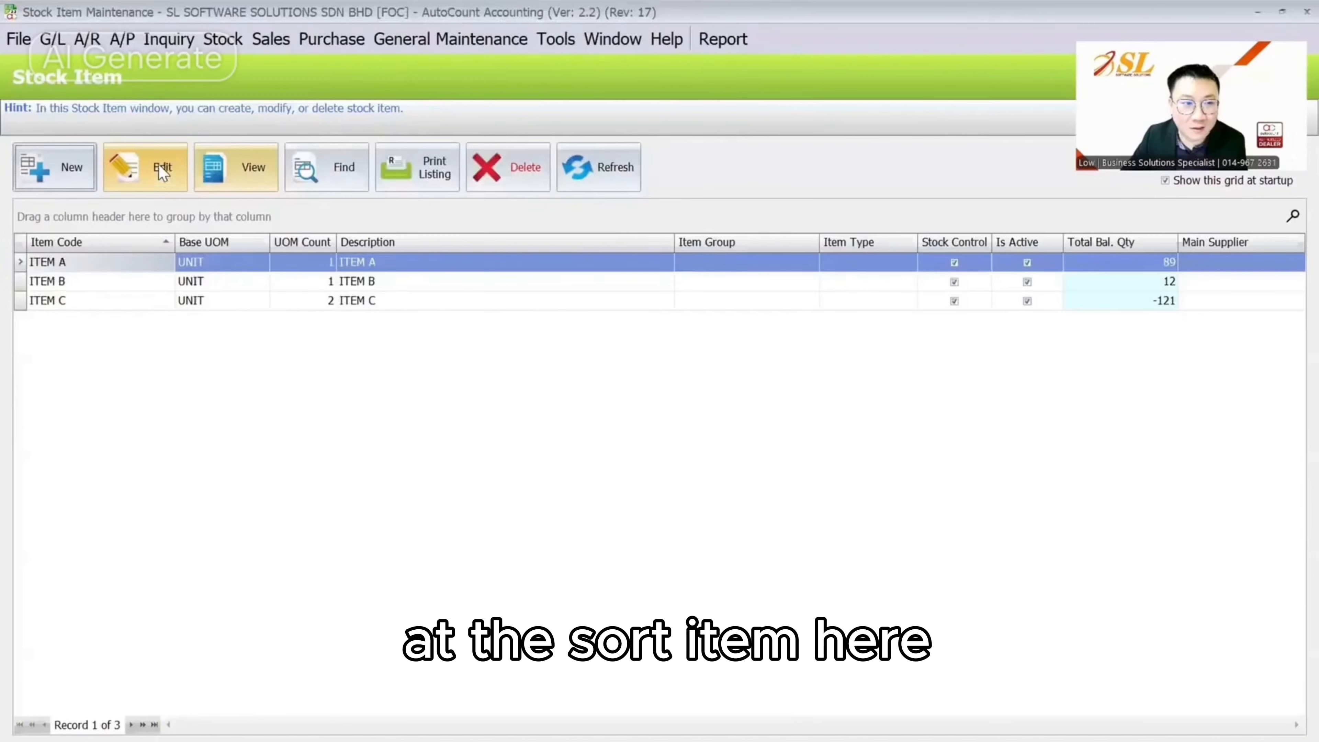
left_click(158, 166)
right_click(789, 197)
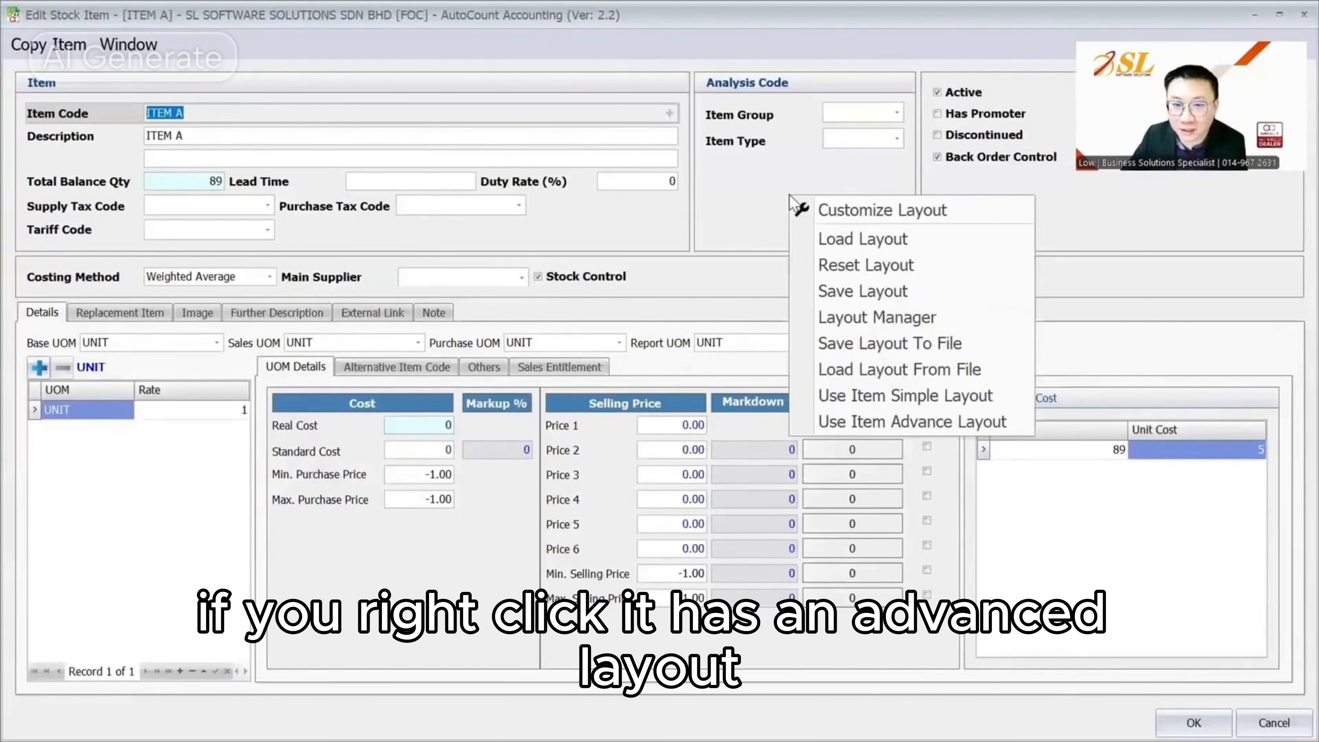
left_click(857, 421)
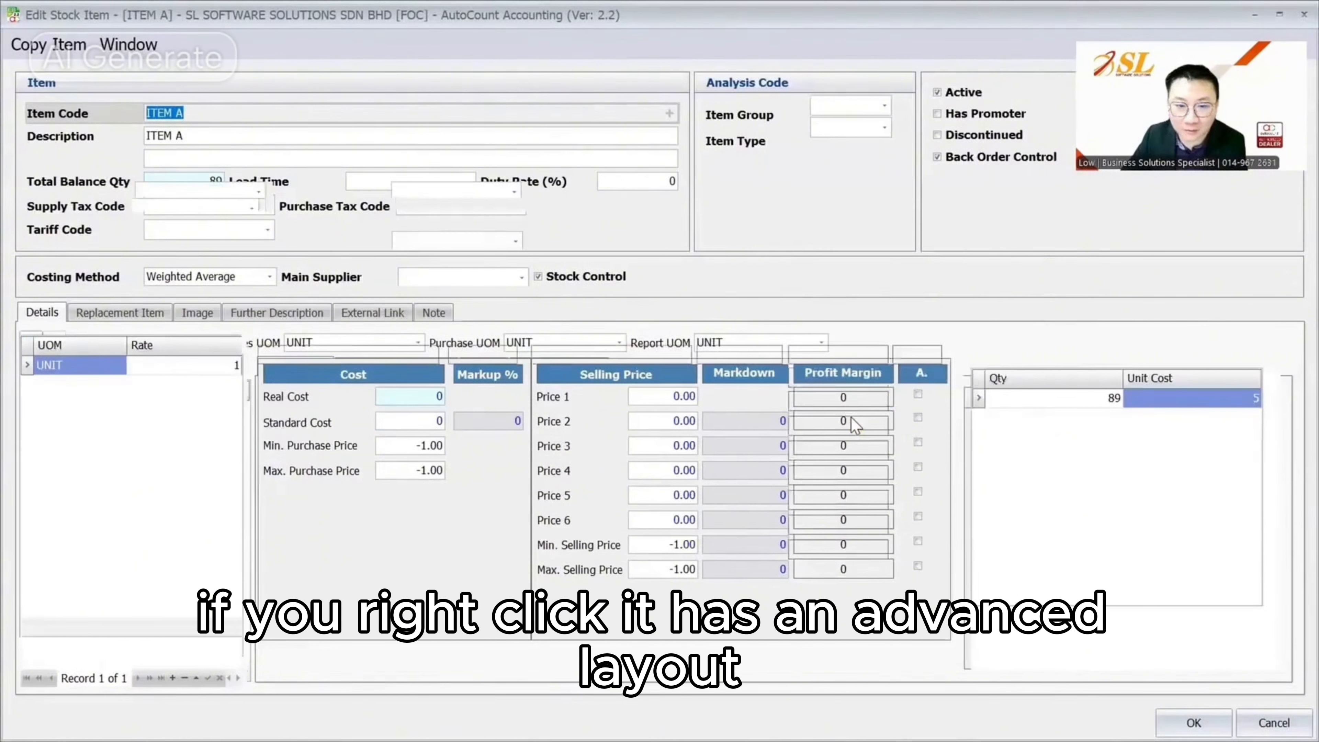
Add a row to ITEM A's price book and look through the available price categories.
left_click(644, 370)
left_click(710, 370)
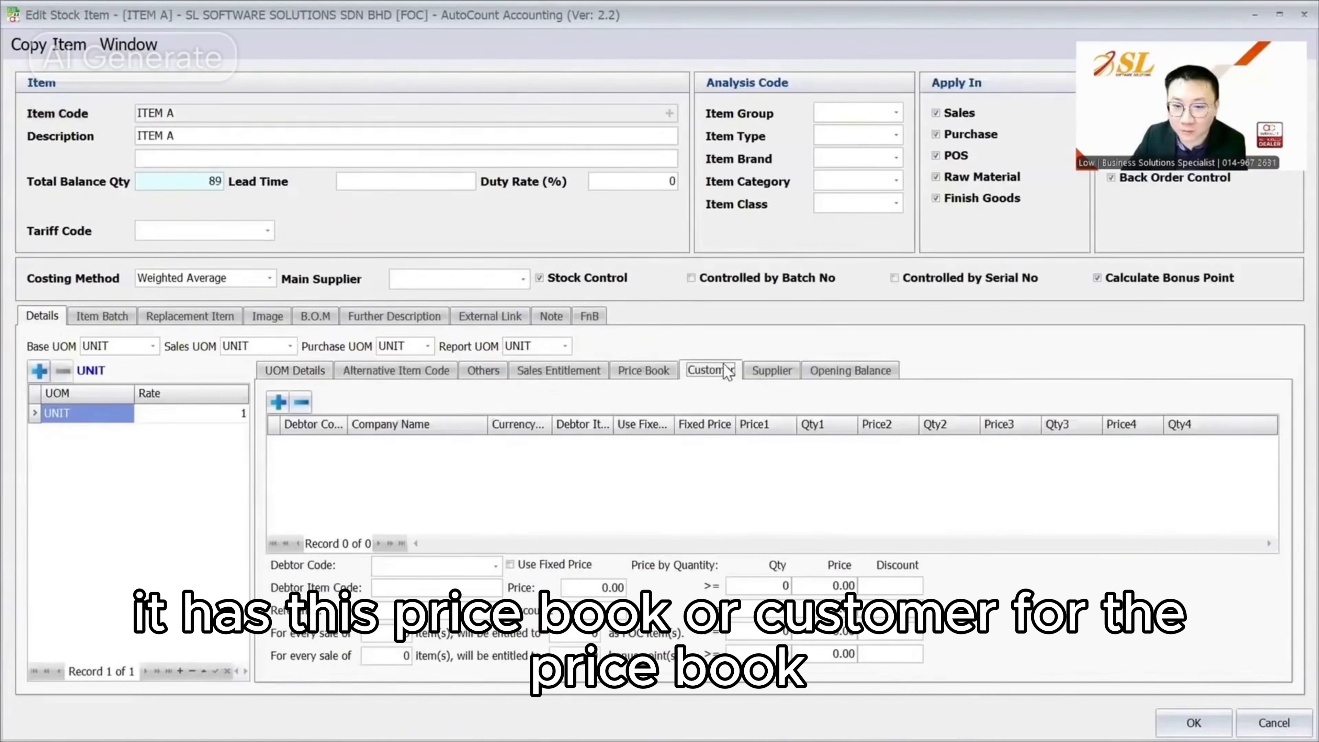
left_click(644, 370)
left_click(278, 402)
left_click(376, 448)
left_click(365, 445)
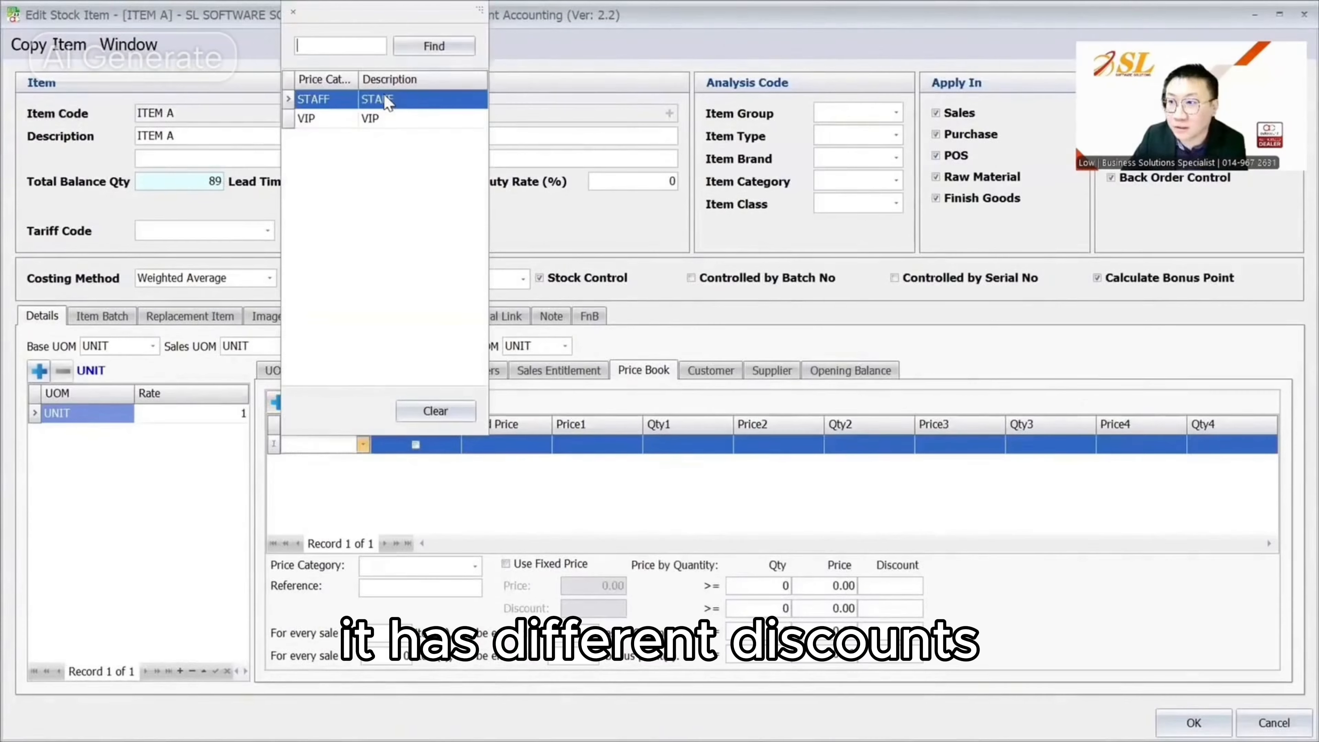
Add a customer-specific row for ITEM A and create a new debtor account named CUSTOMER B from it.
left_click(711, 370)
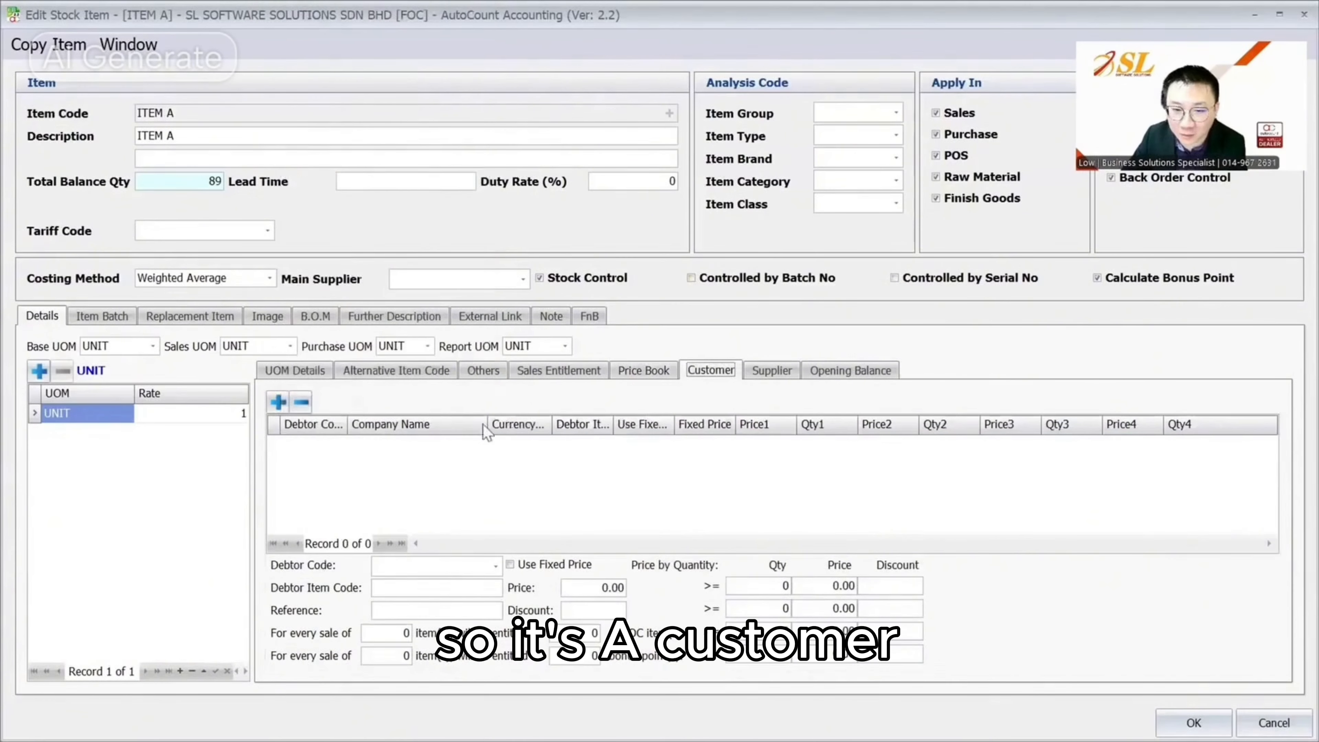
left_click(277, 402)
left_click(340, 446)
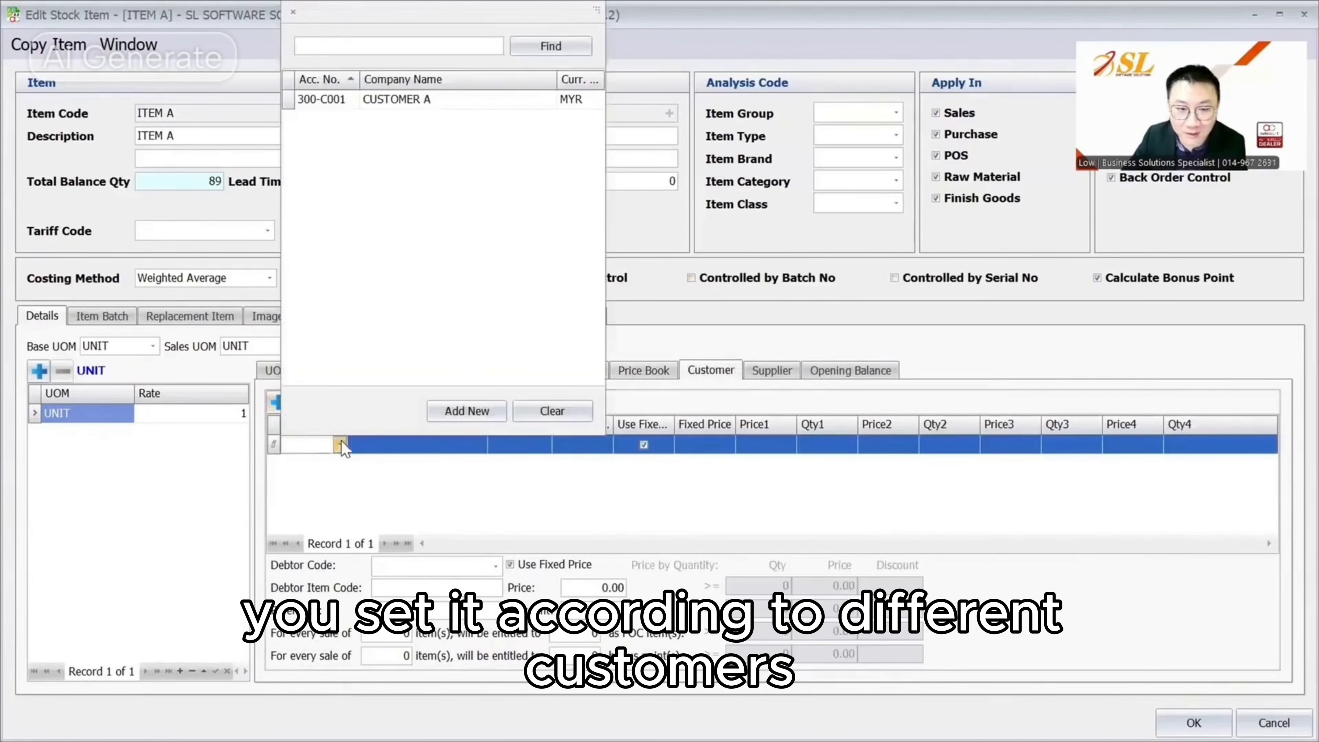
left_click(470, 409)
left_click(520, 93)
type("CUSTOMER B")
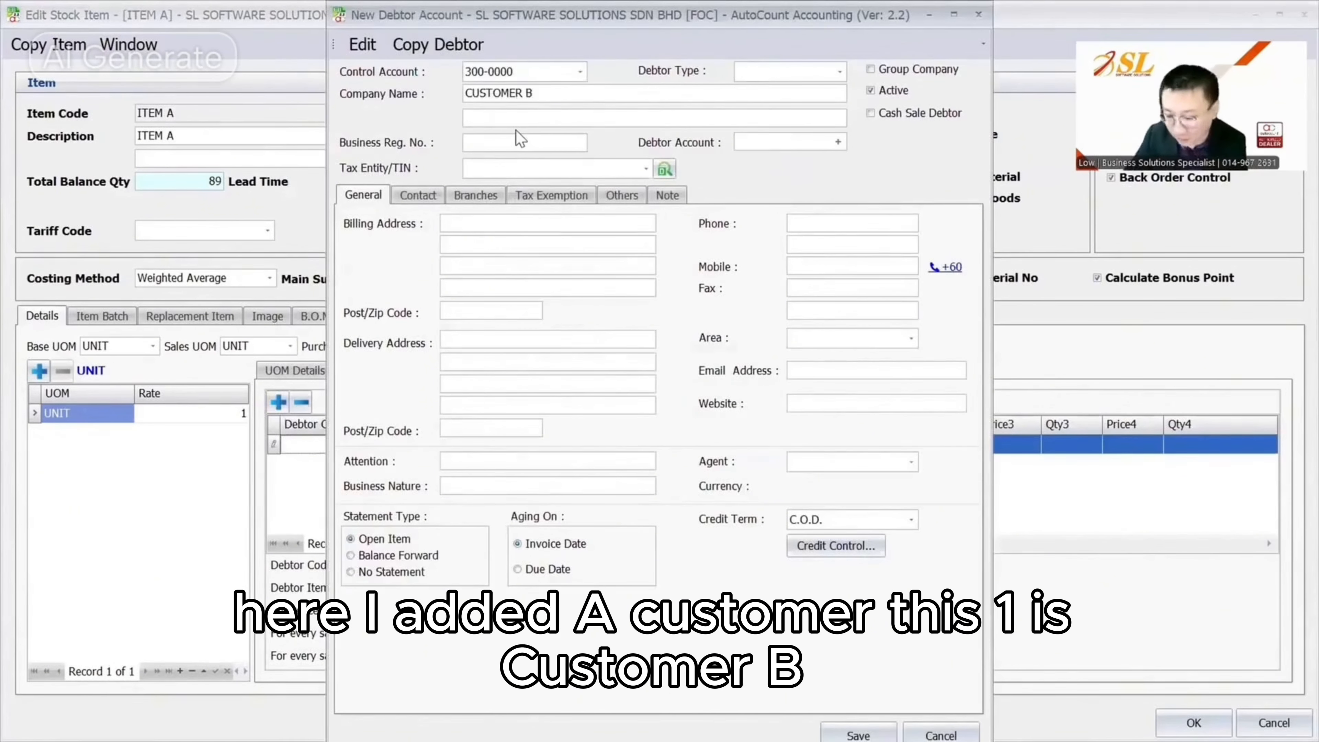
key("Tab")
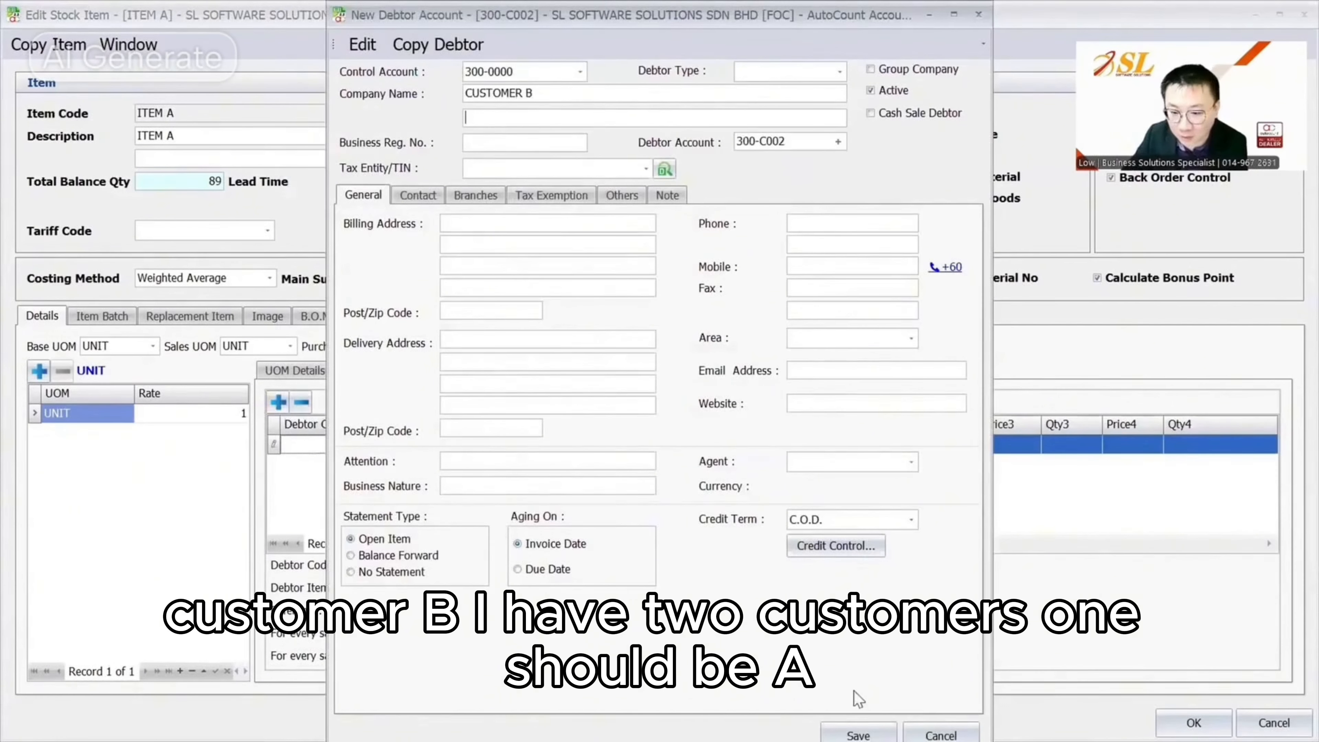
key("F3")
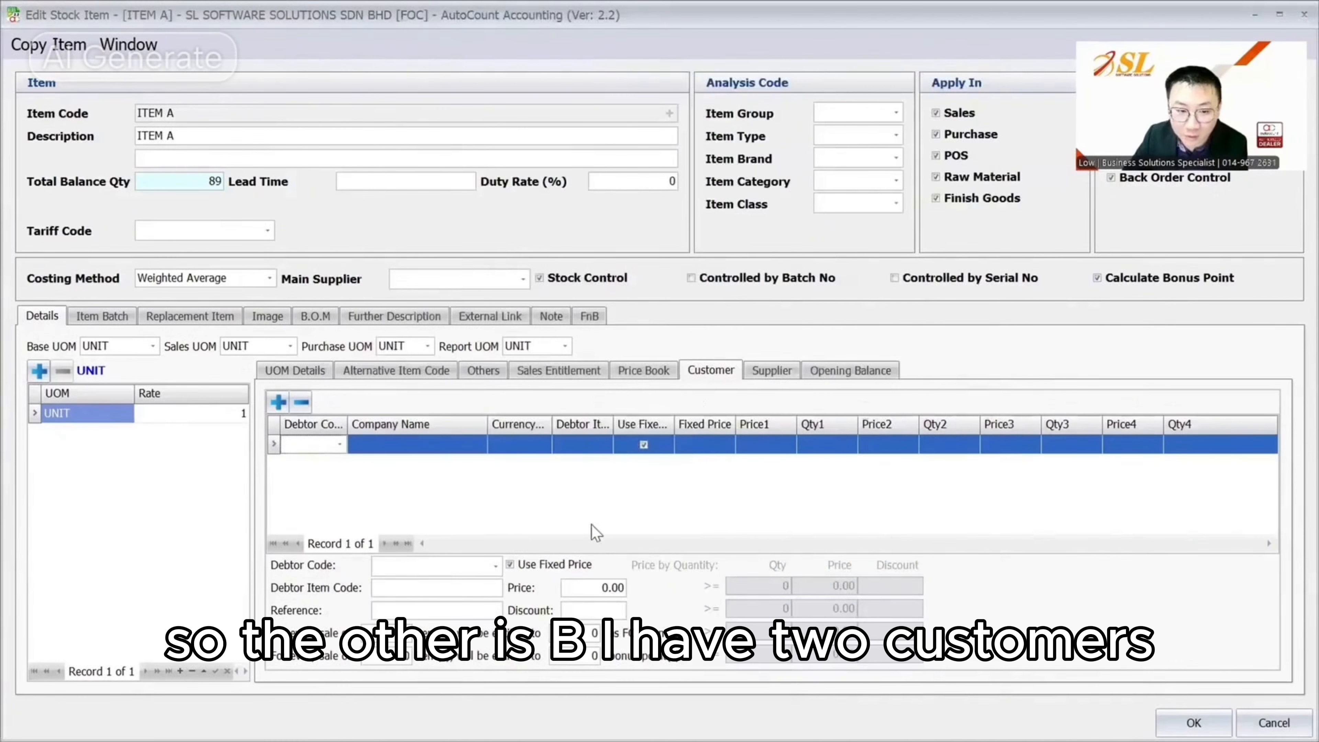
Assign the row to CUSTOMER B with 2 FOC items for every sale of 10, and compare it with ITEM A's general sales entitlement.
left_click(321, 446)
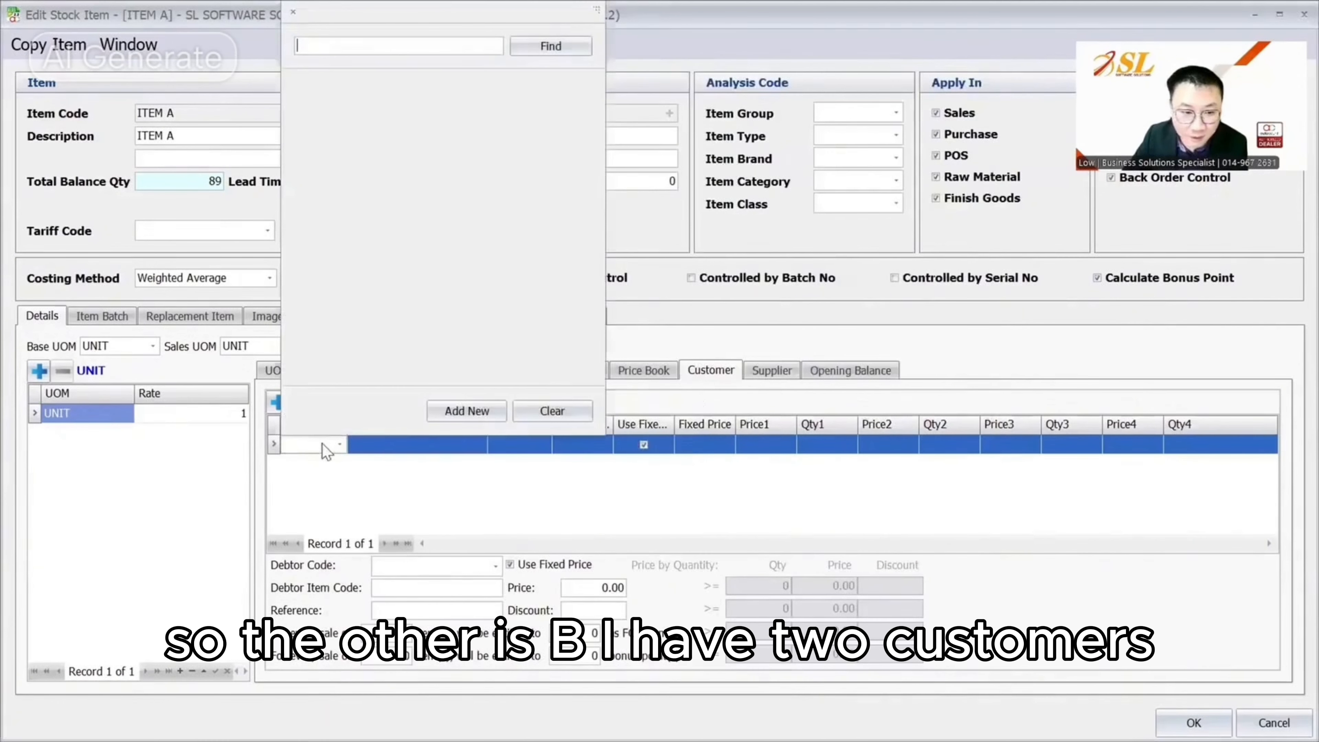
left_click(413, 123)
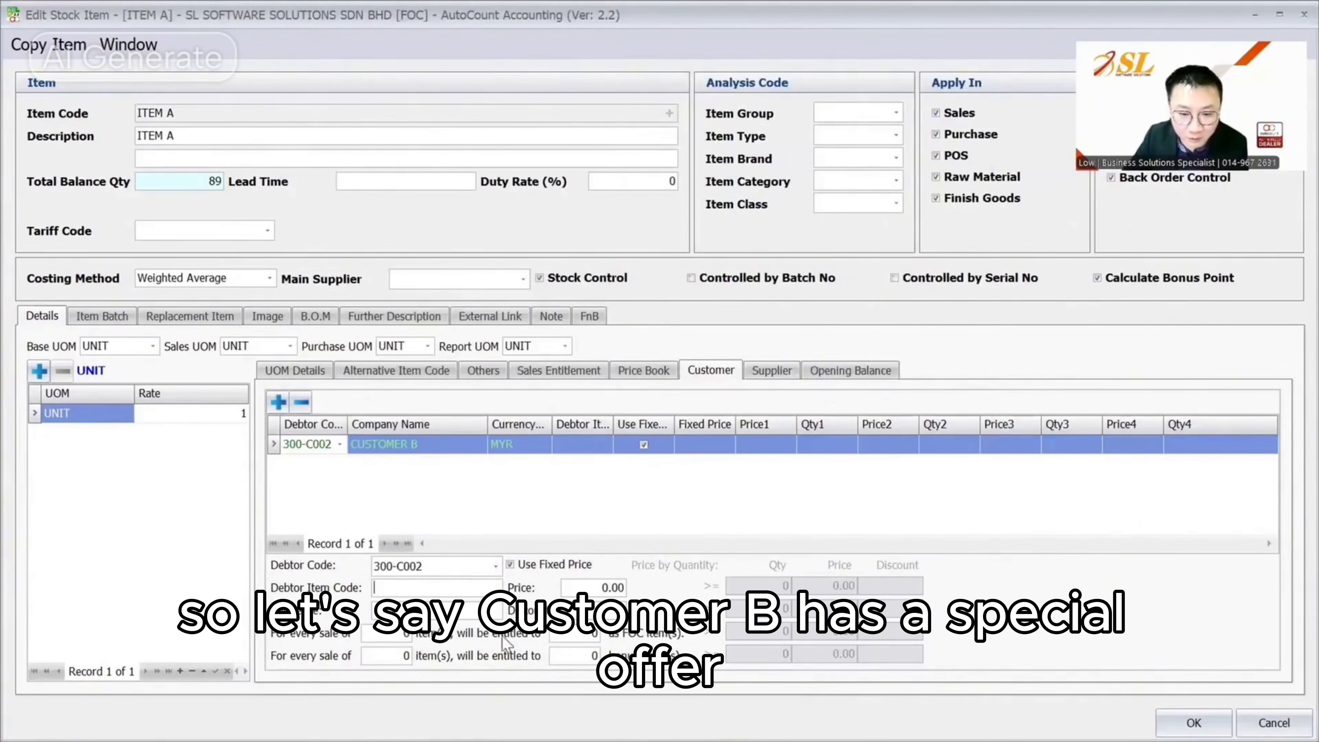
type("10")
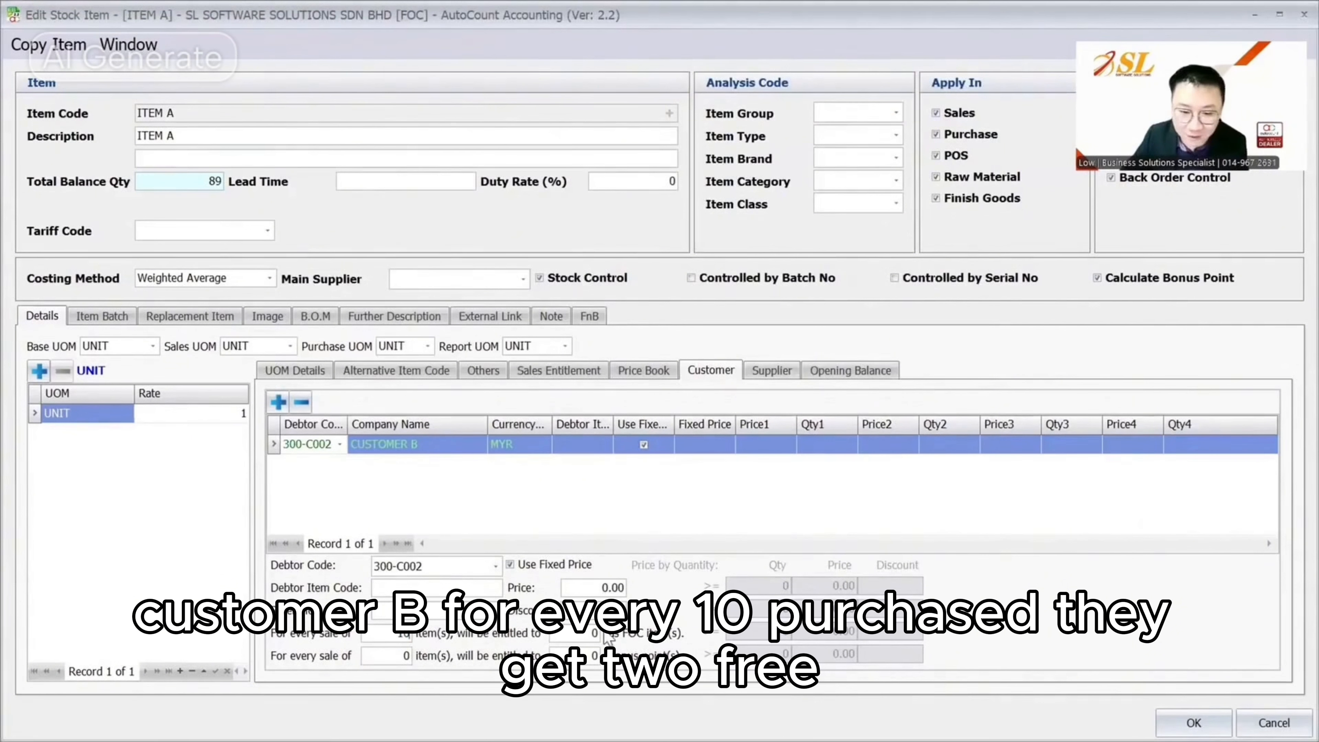
type("2")
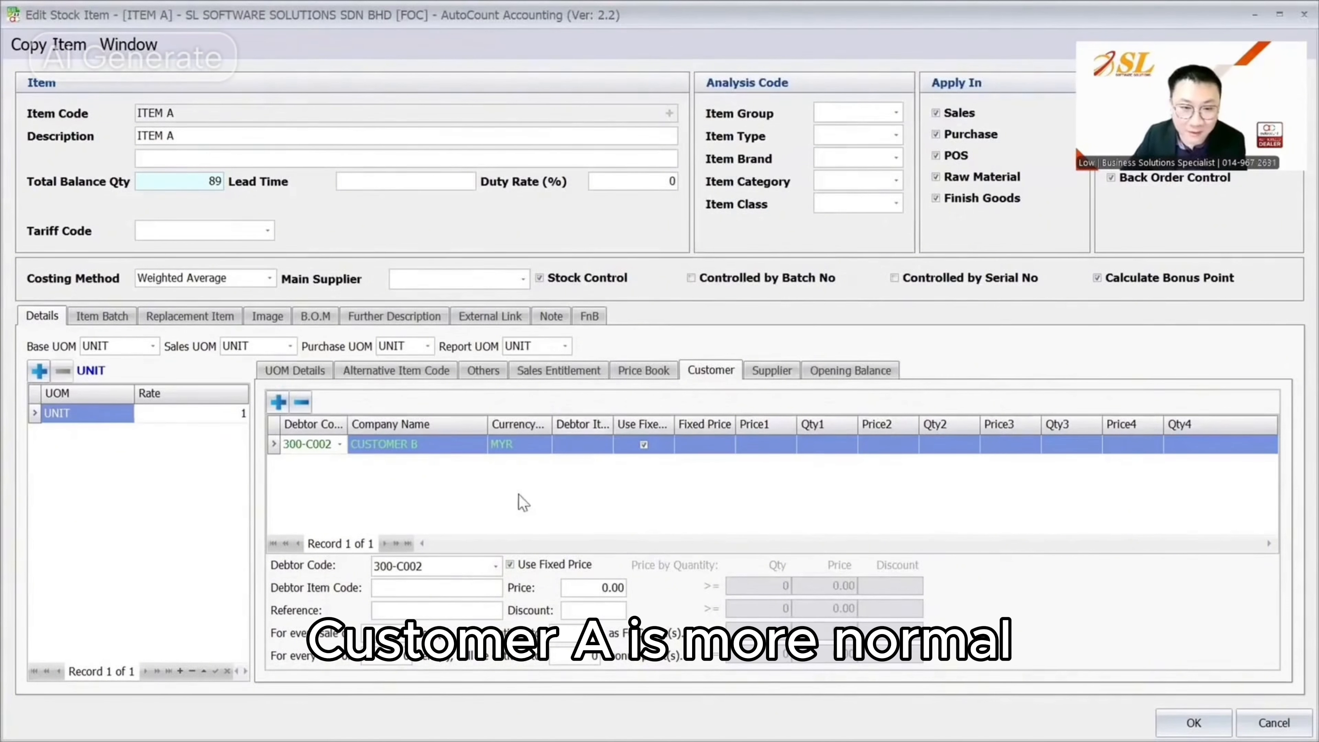
left_click(562, 372)
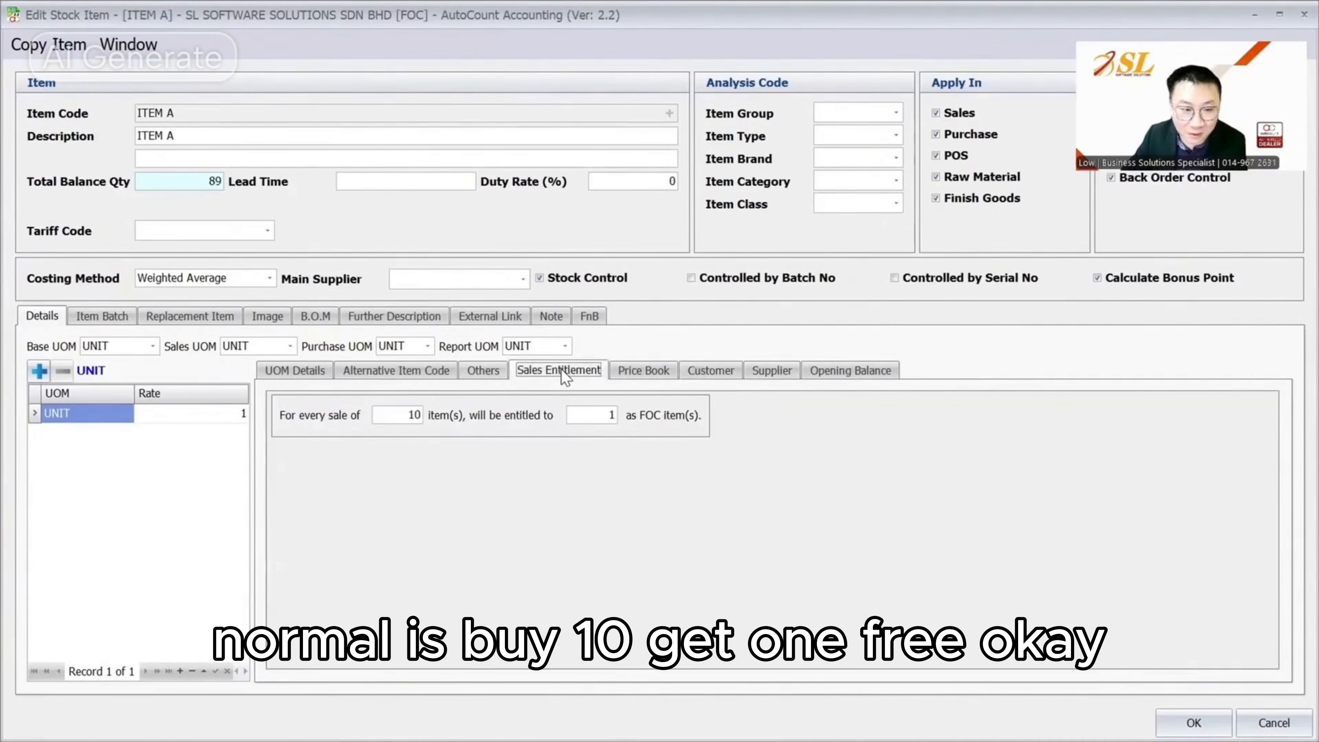
left_click(711, 370)
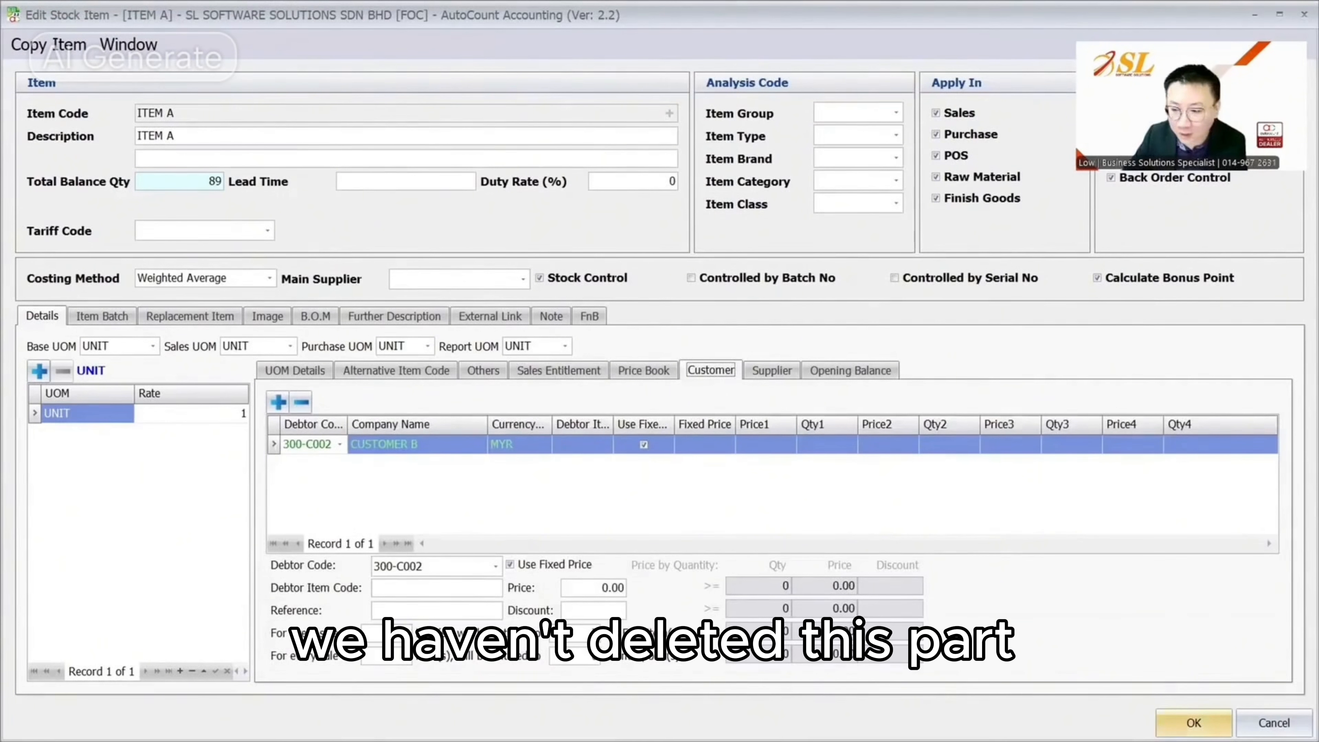
Delete the empty price book row from ITEM A and save the stock item.
left_click(643, 370)
left_click(306, 402)
key("Return")
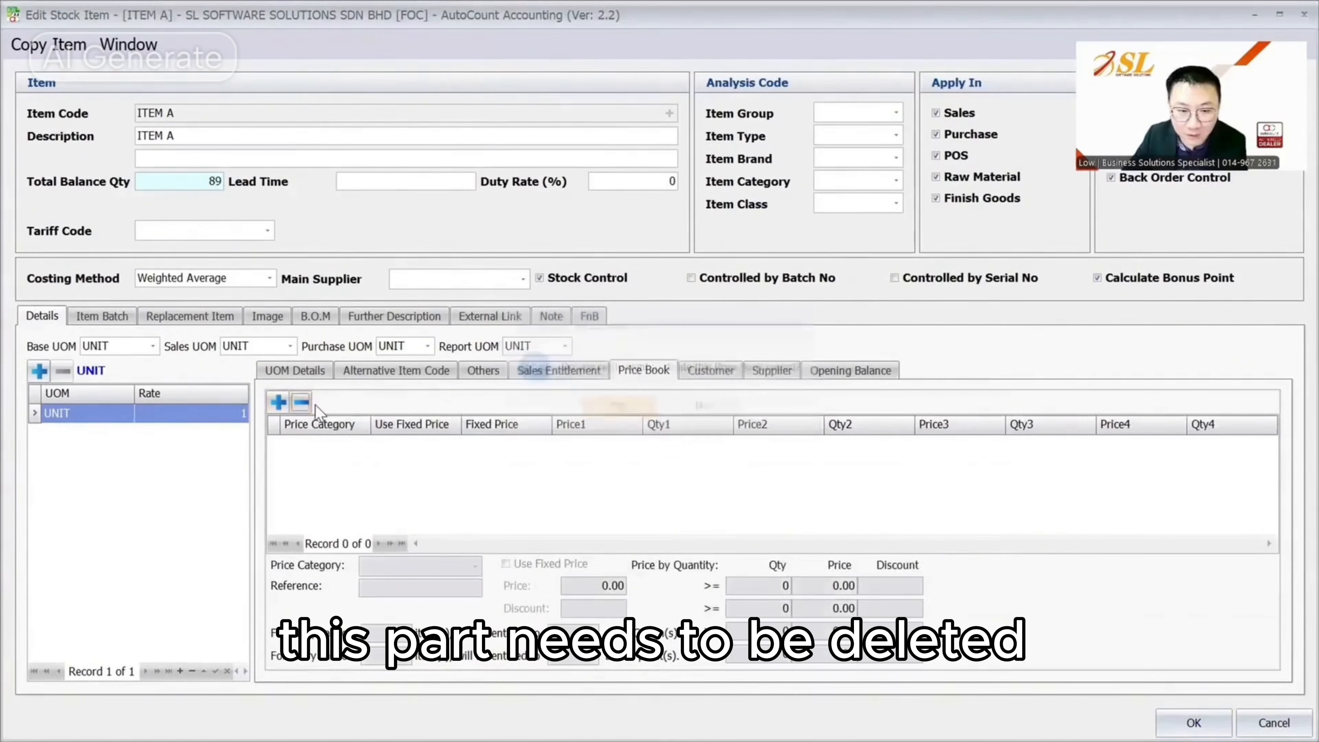
left_click(714, 370)
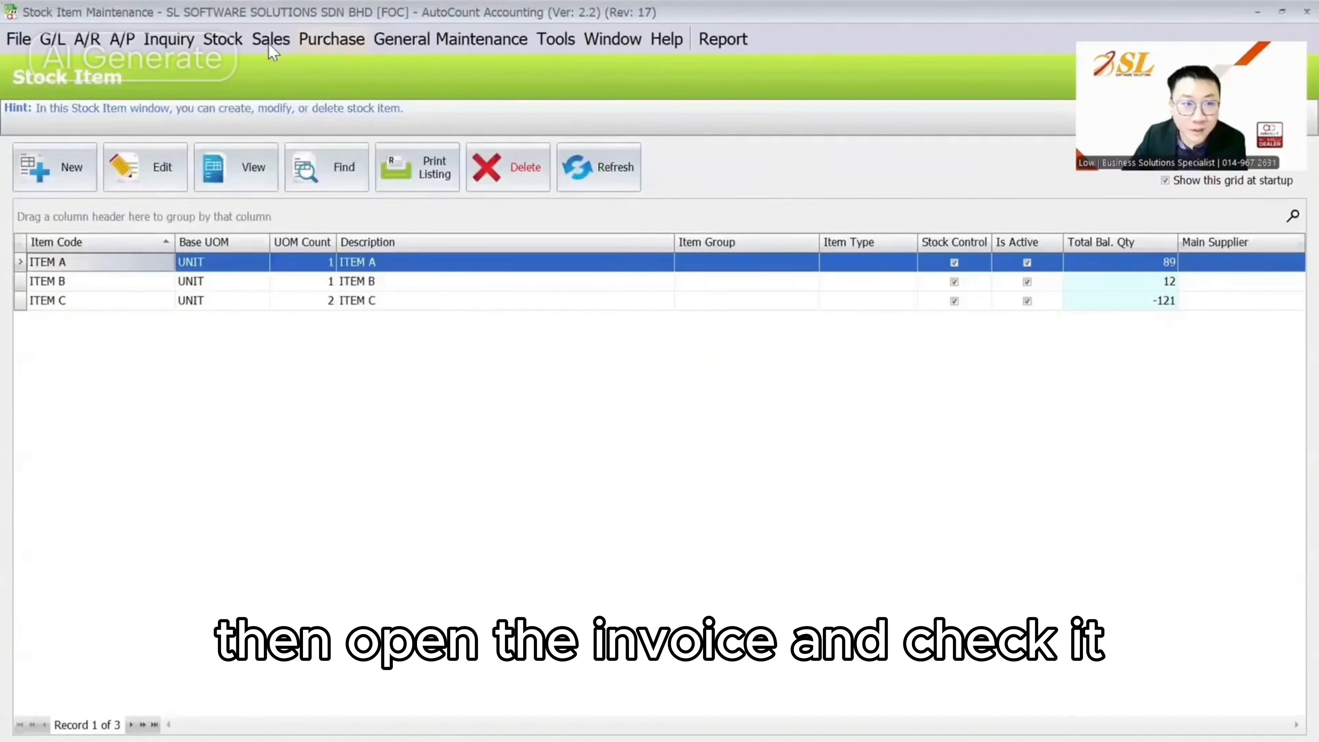
Start a new sales invoice for CUSTOMER A and add a detail line for ITEM A.
left_click(268, 40)
left_click(303, 141)
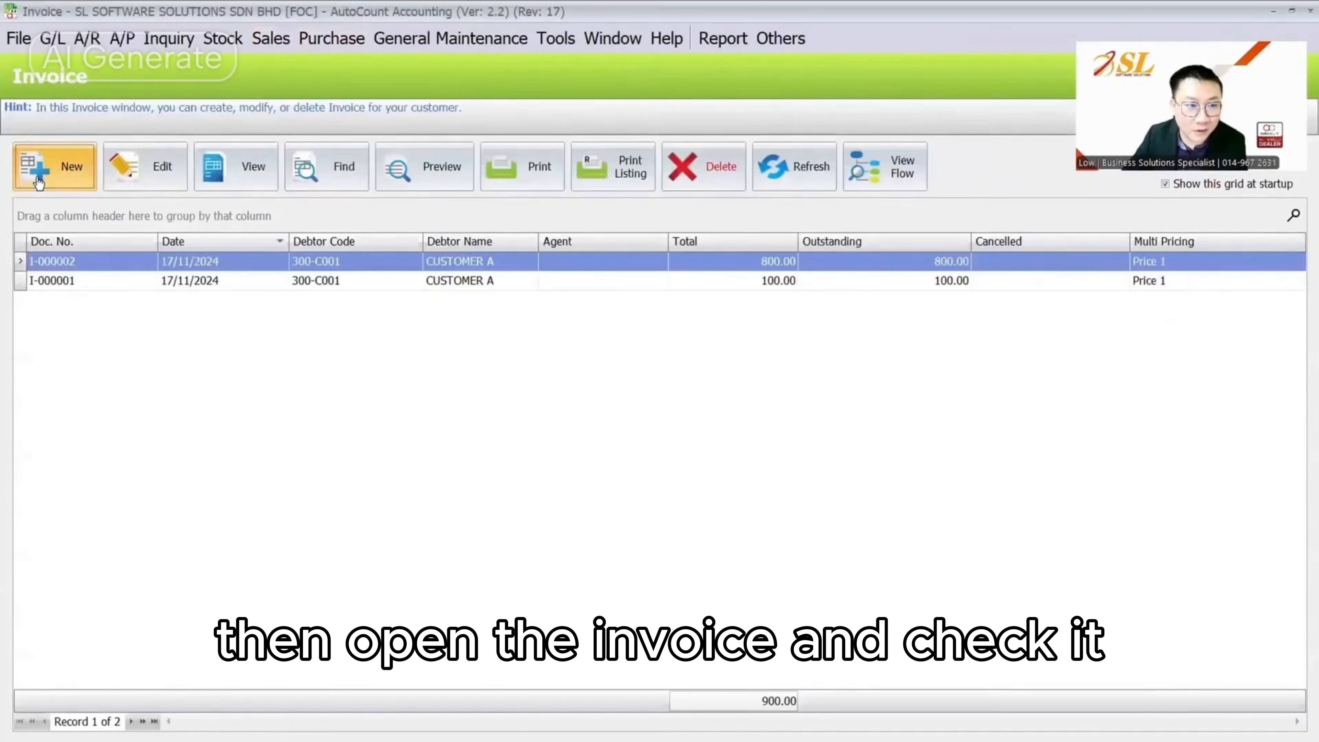
left_click(39, 182)
left_click(185, 205)
left_click(177, 292)
right_click(172, 363)
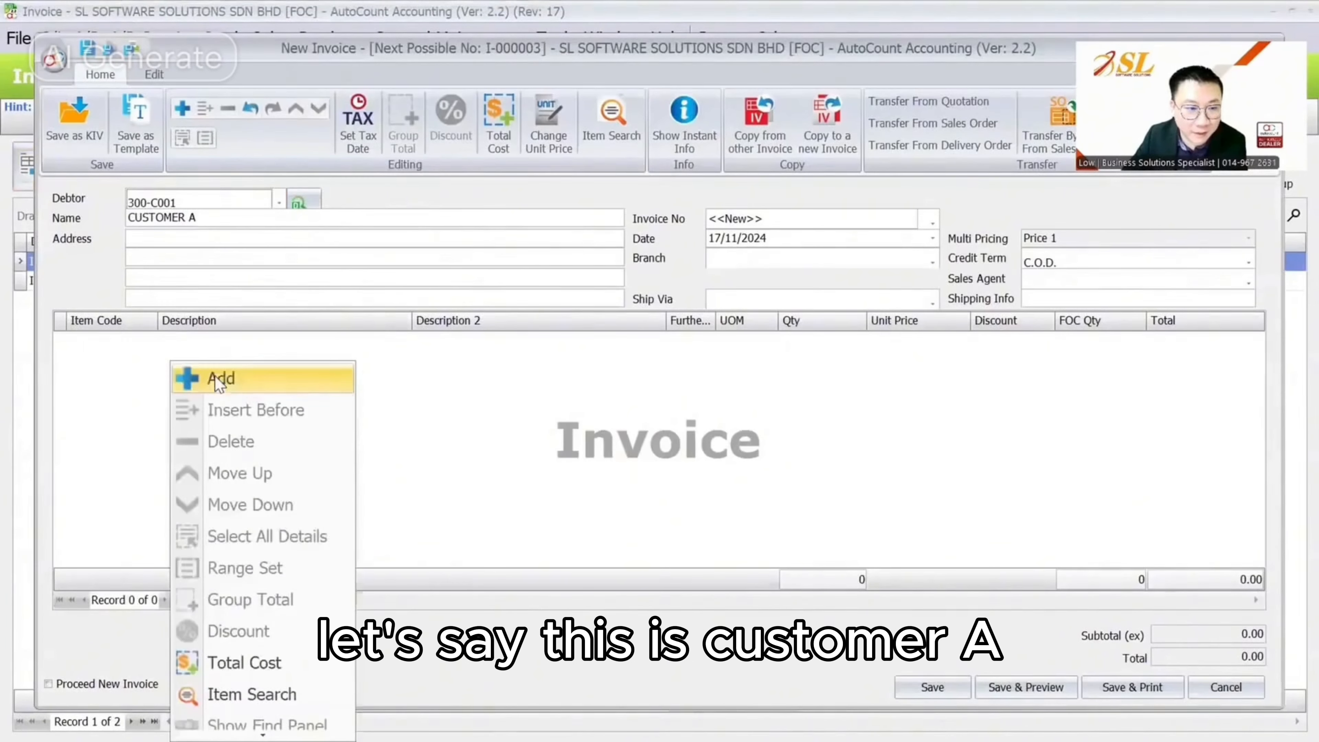
left_click(218, 379)
left_click(120, 424)
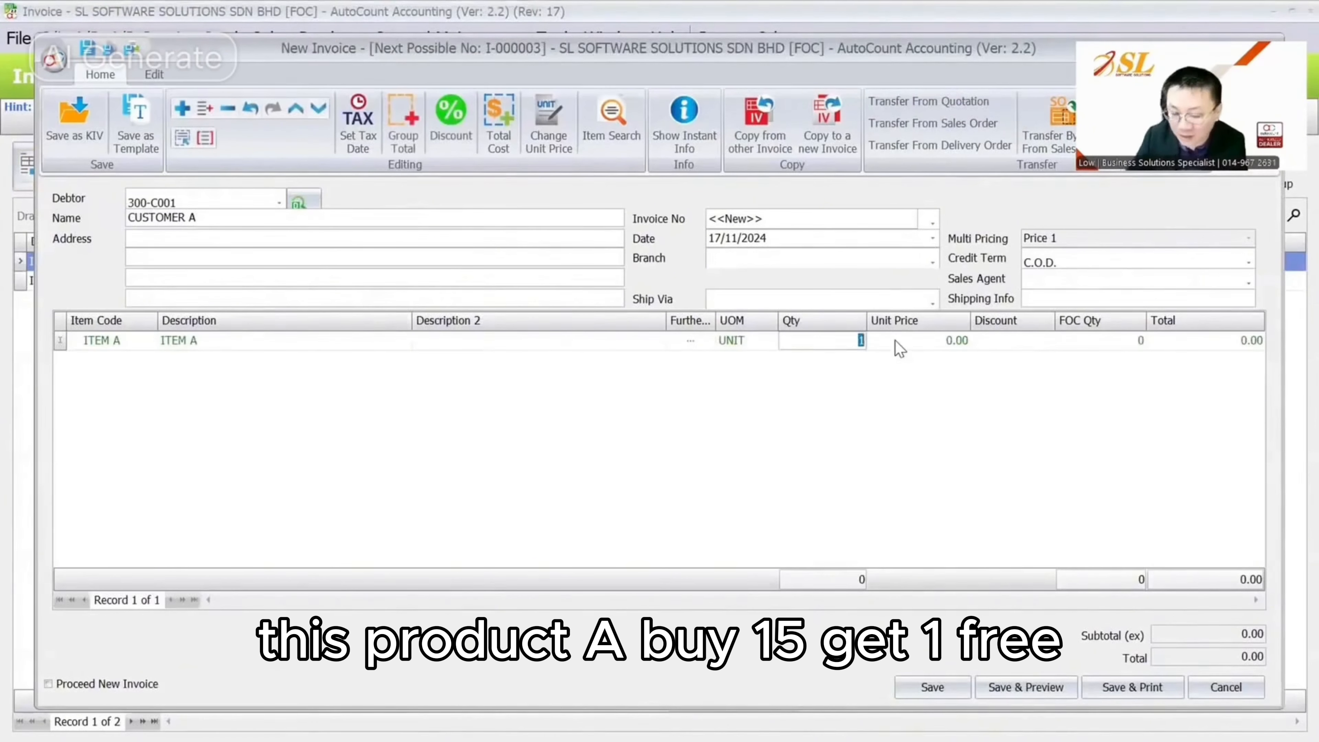
Set ITEM A's quantity to 15, change the invoice's debtor to CUSTOMER B and accept the Auto Price Rule update.
left_click(896, 340)
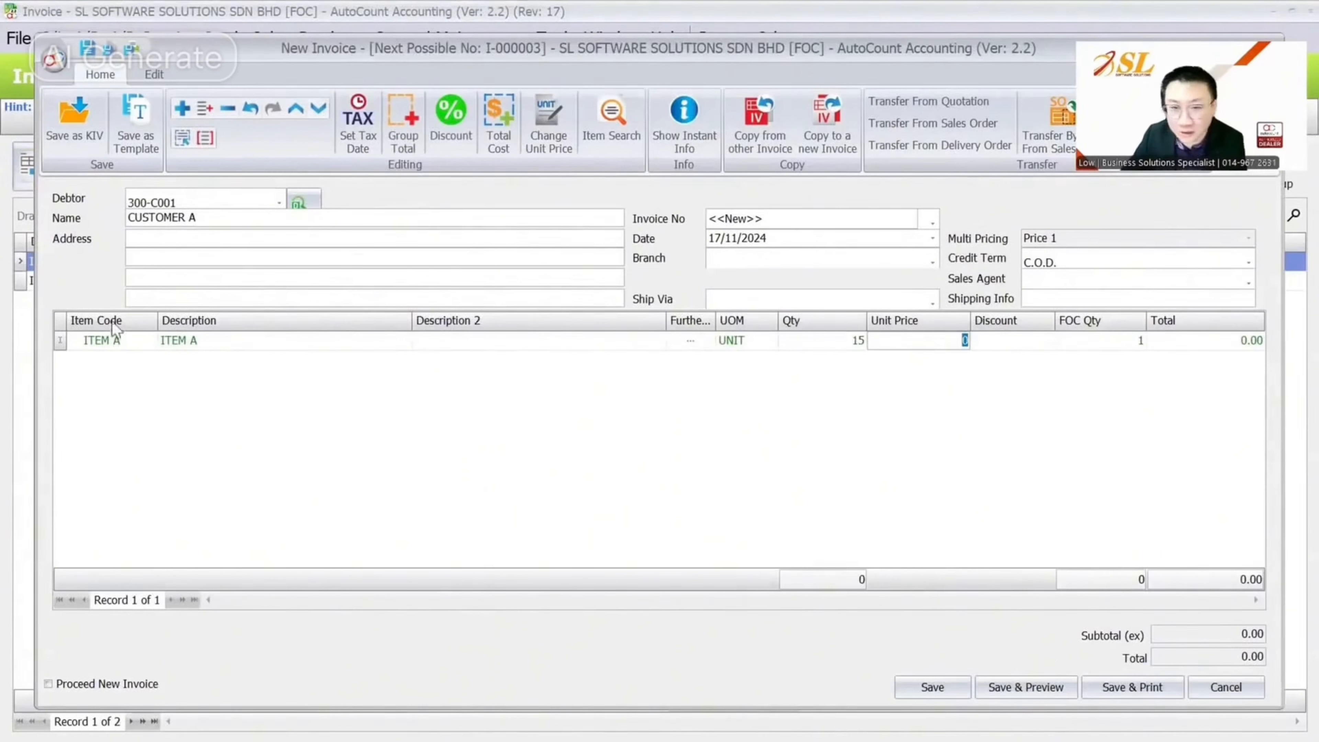
left_click(173, 199)
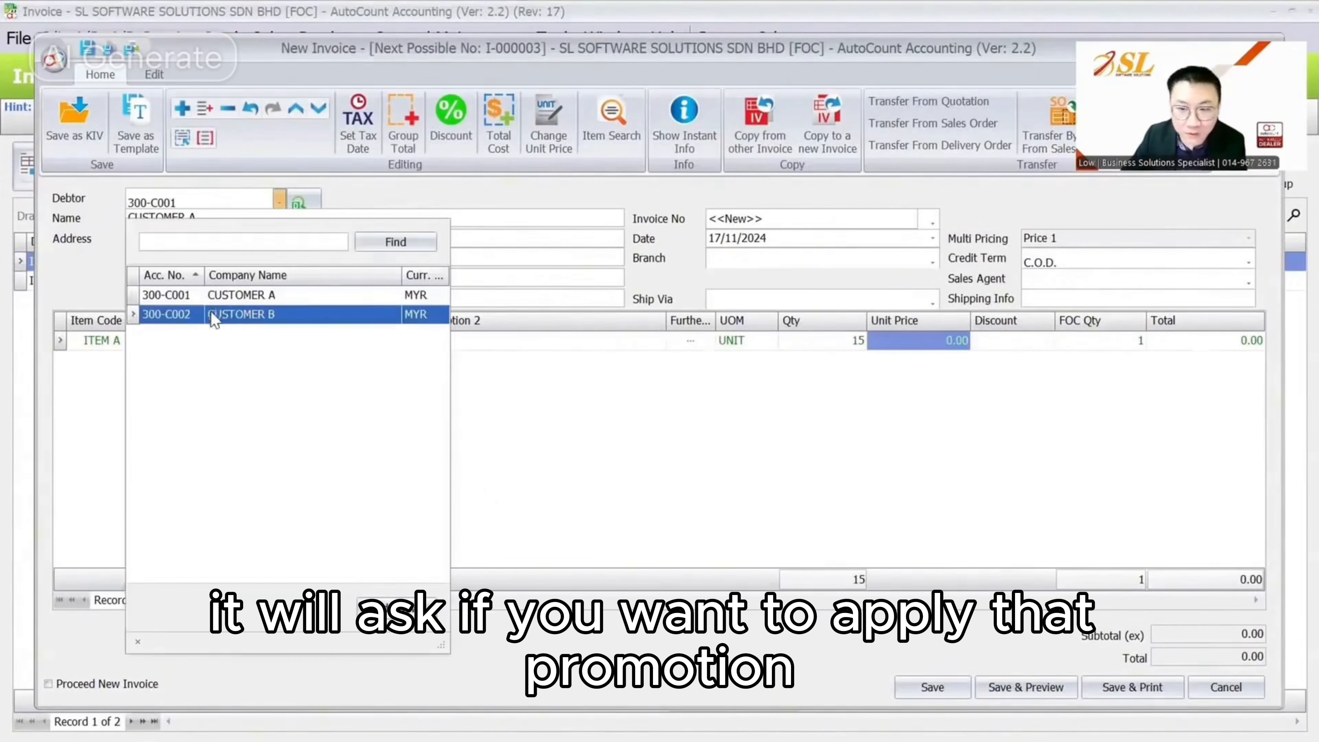
left_click(210, 314)
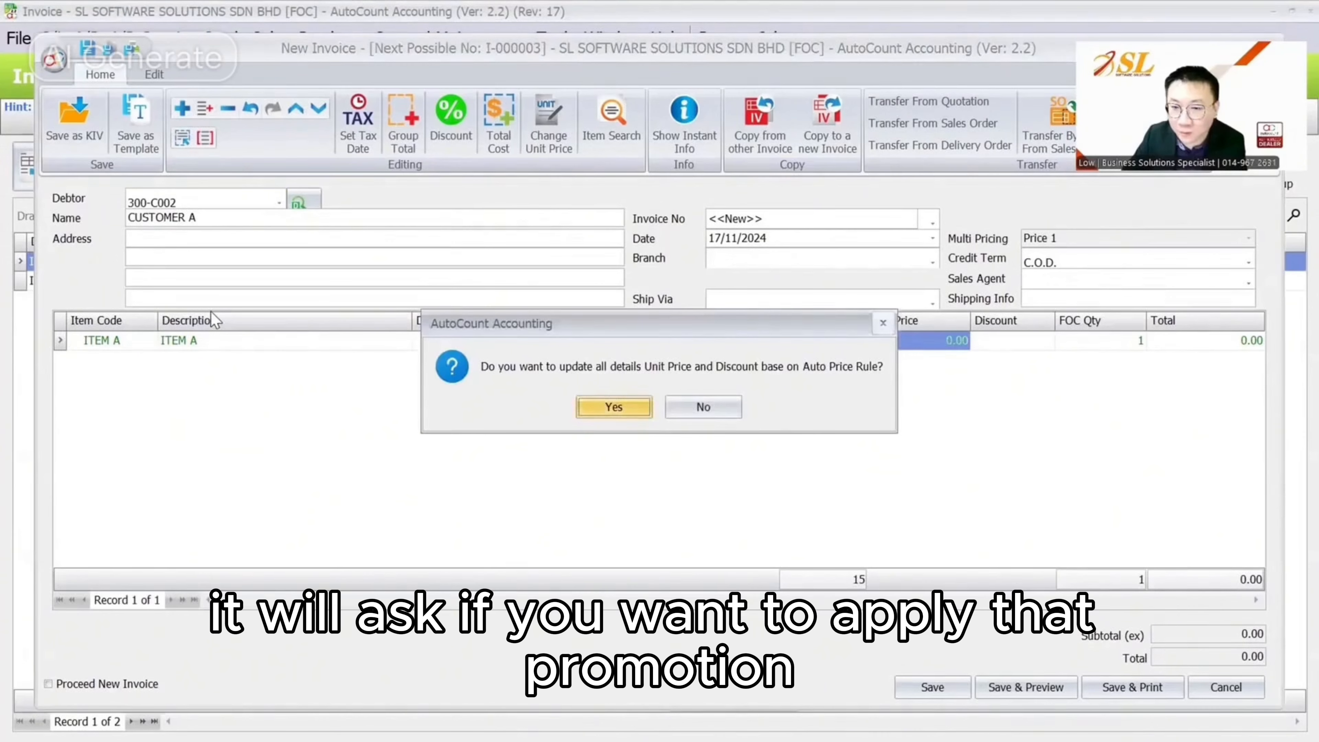
key("Return")
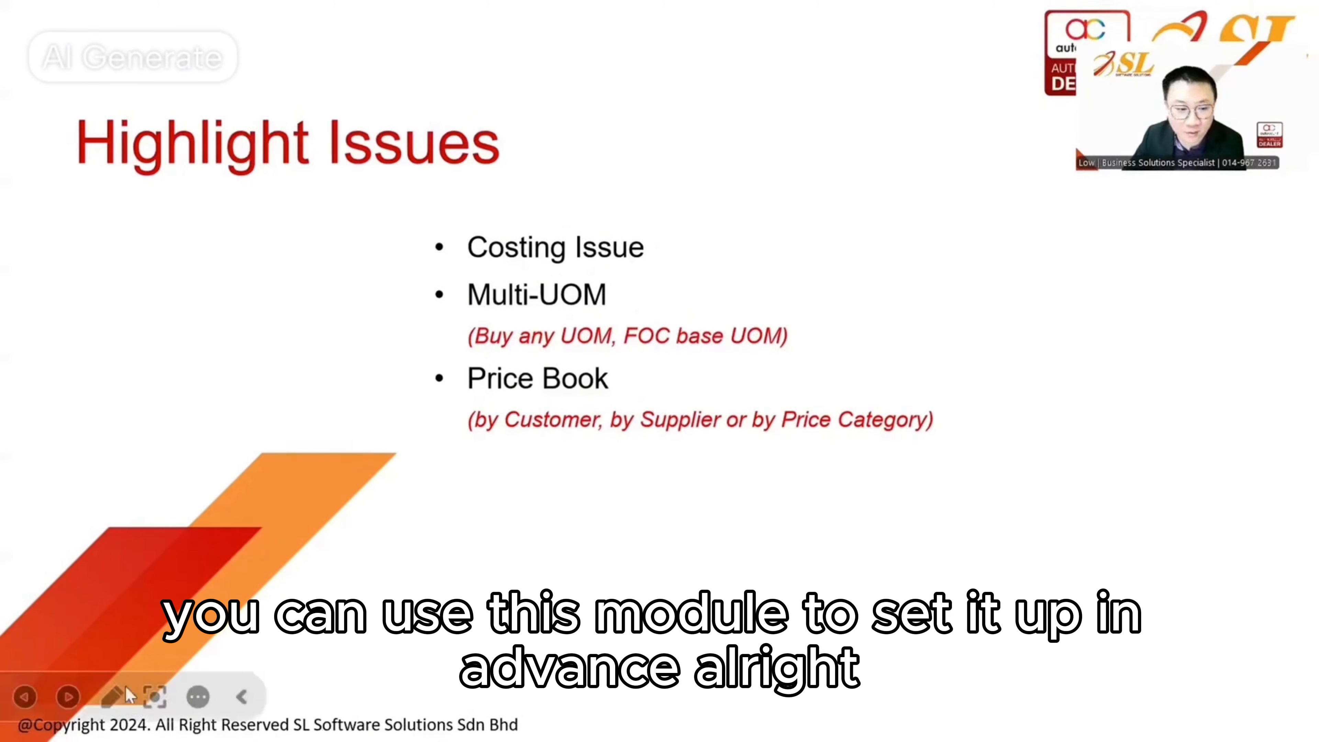
left_click(76, 696)
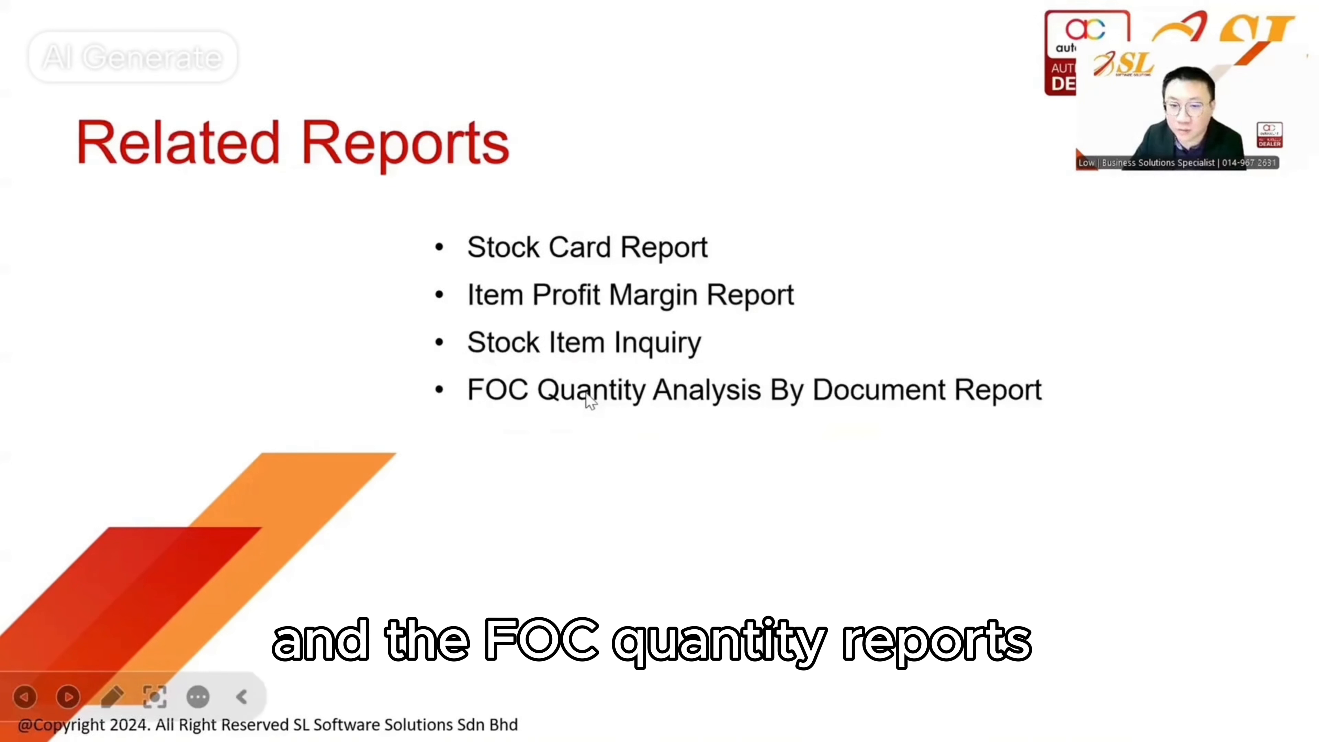
Switch to AutoCount Accounting, search ITEM in Stock Item Inquiry and examine ITEM A's on-hand quantity and its sales invoice transaction.
key("alt+Tab")
left_click(168, 38)
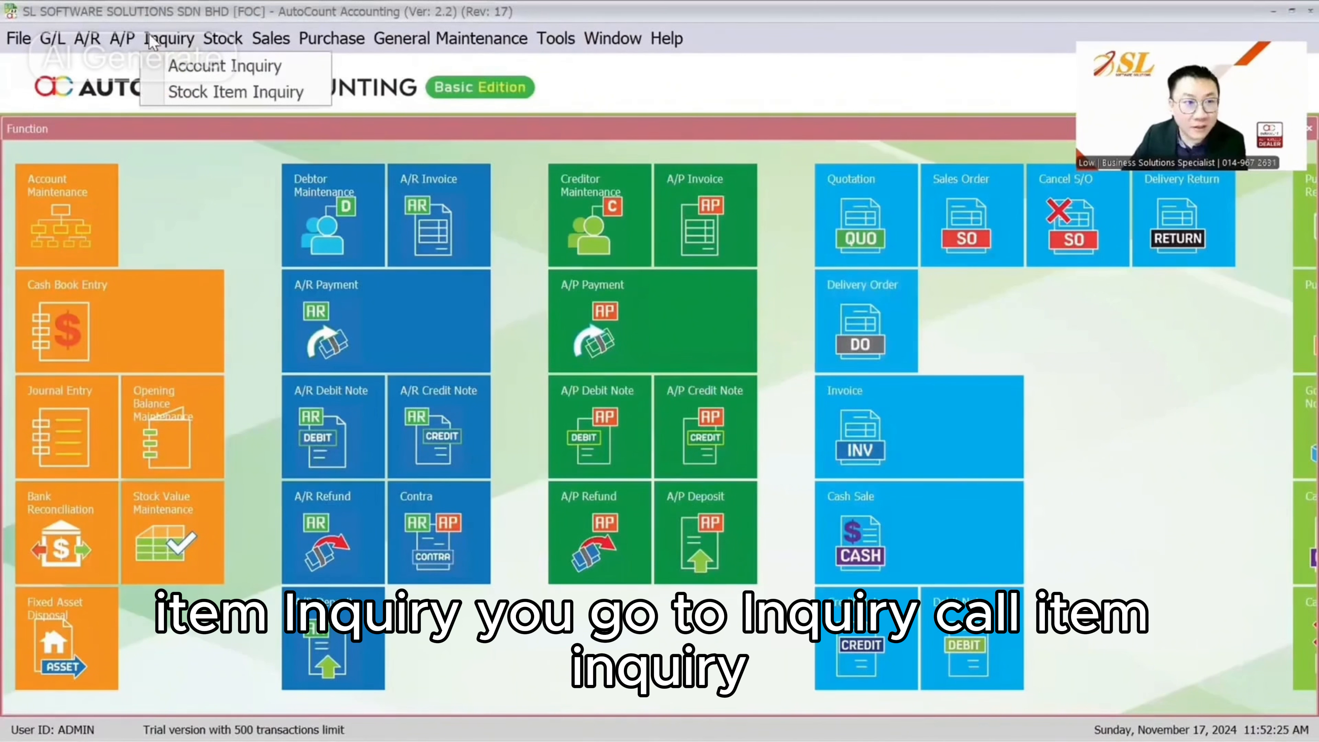
left_click(174, 93)
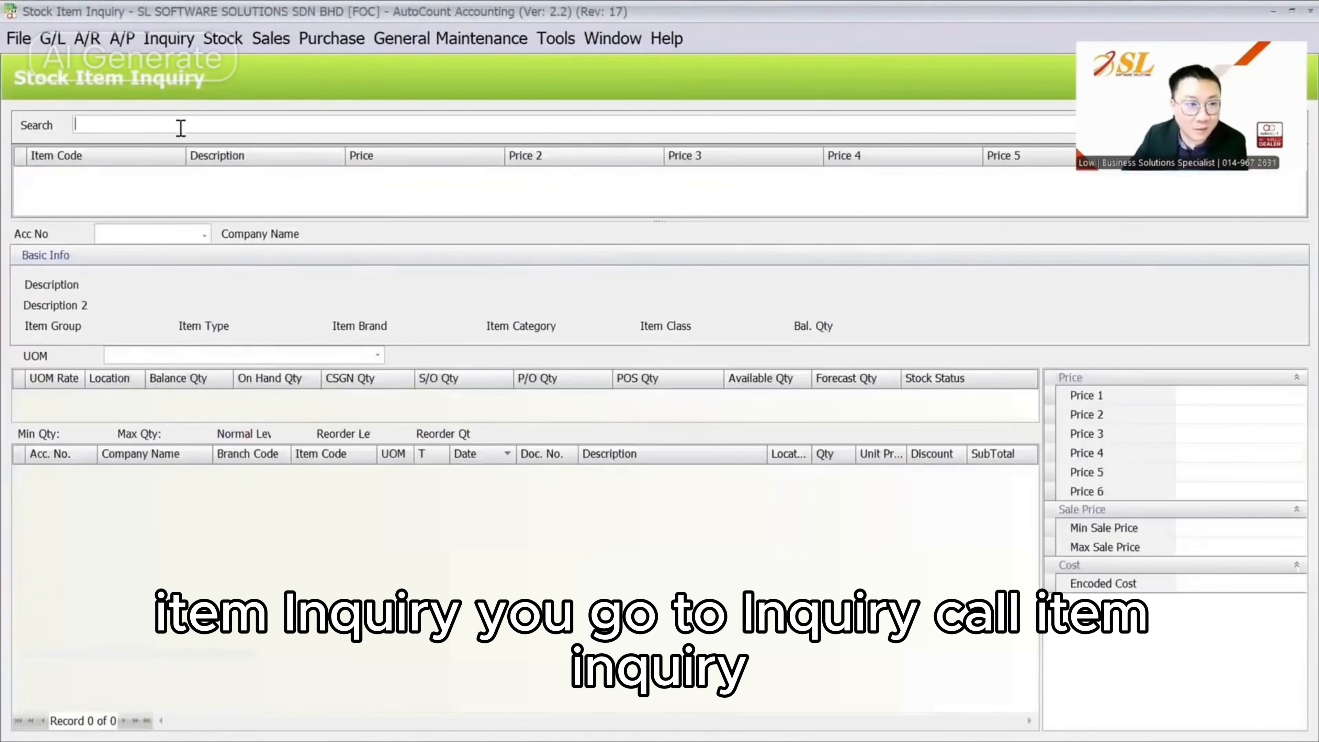
type("ITEM")
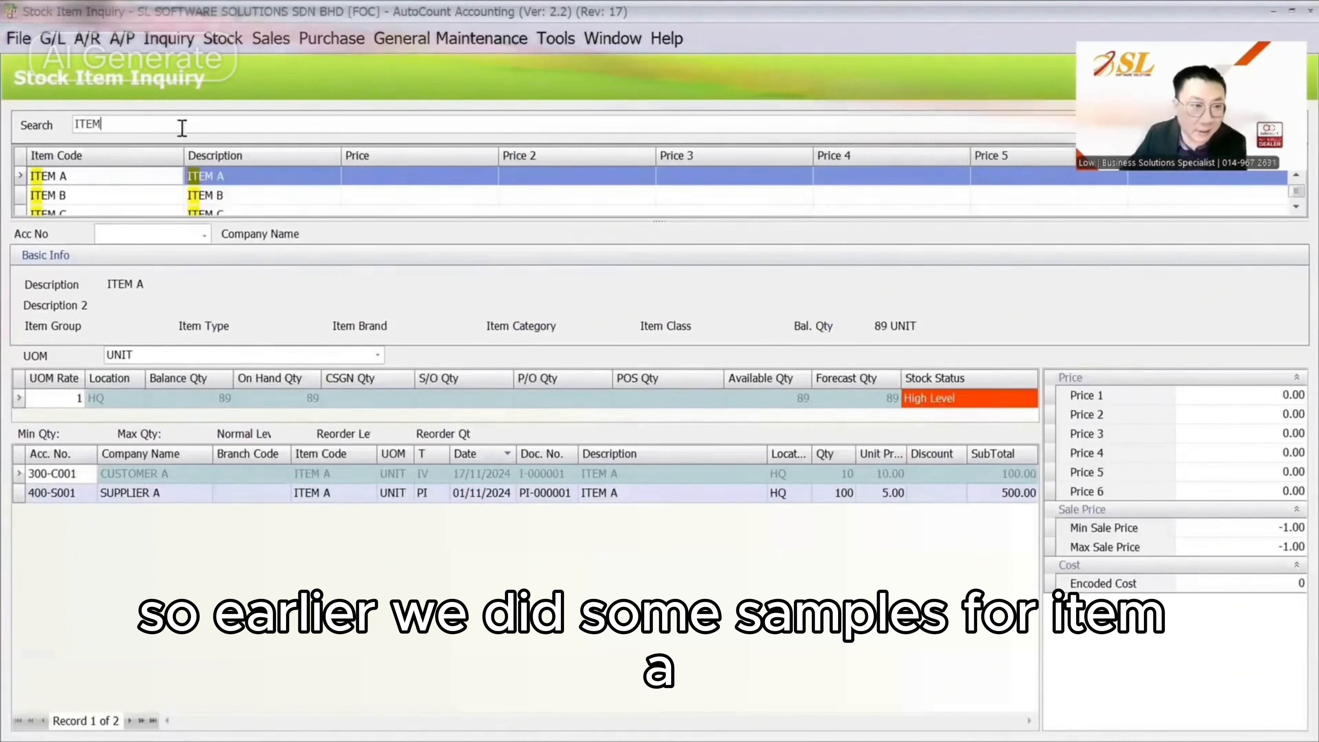
left_click(260, 400)
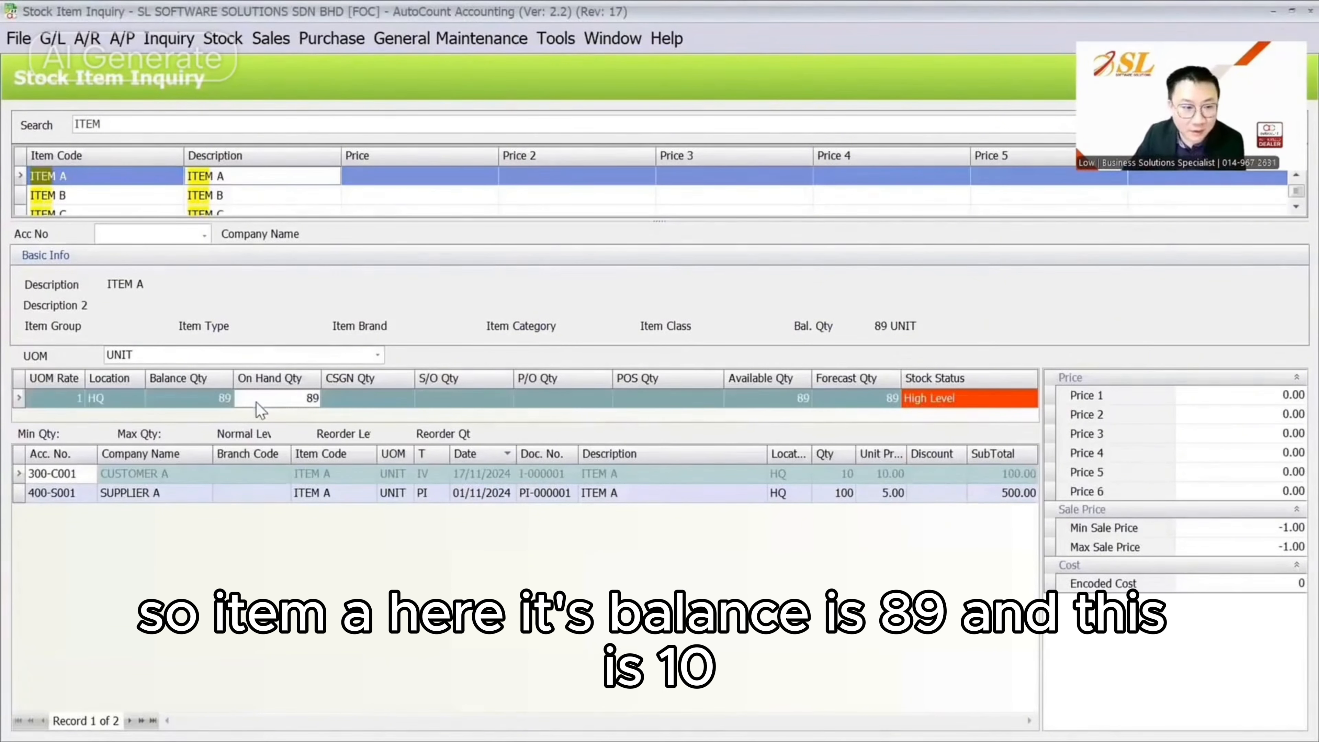
left_click(494, 481)
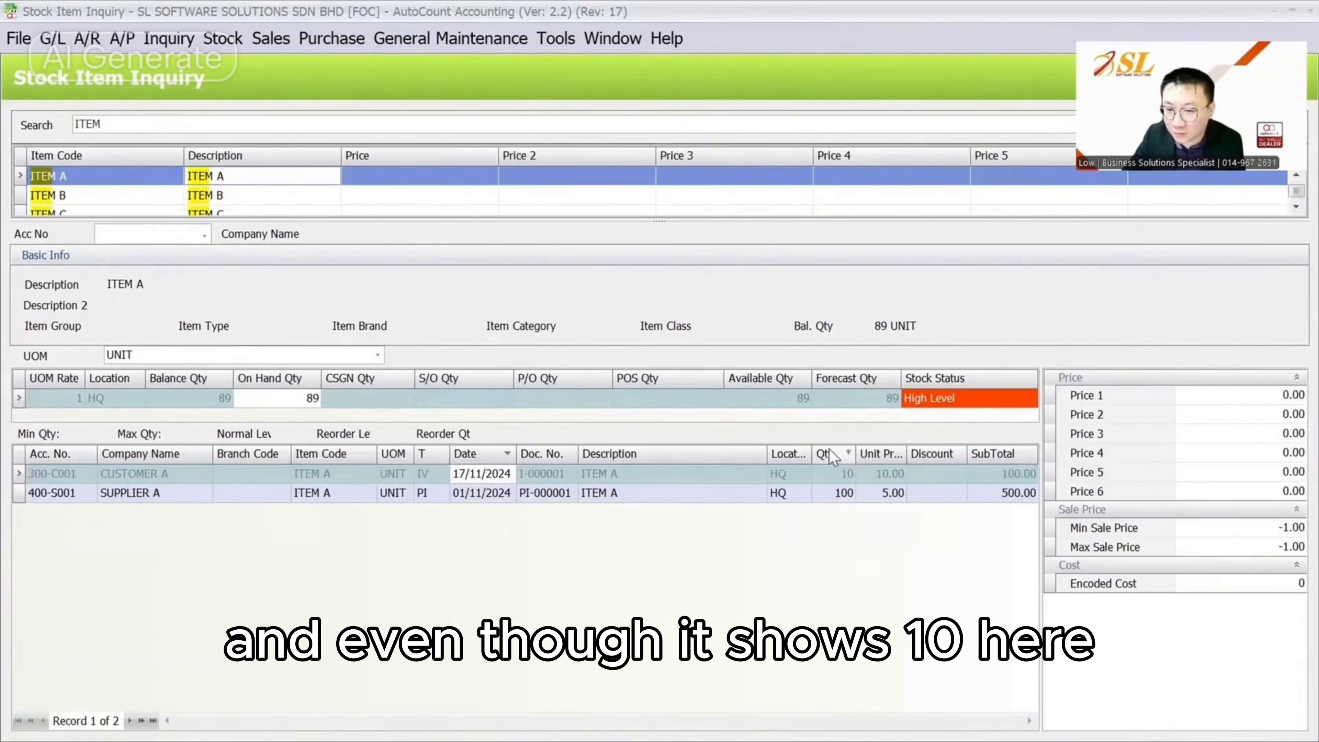
Add the FOC Qty column to the item's transaction list and place it directly after the Qty column.
right_click(952, 456)
left_click(1034, 173)
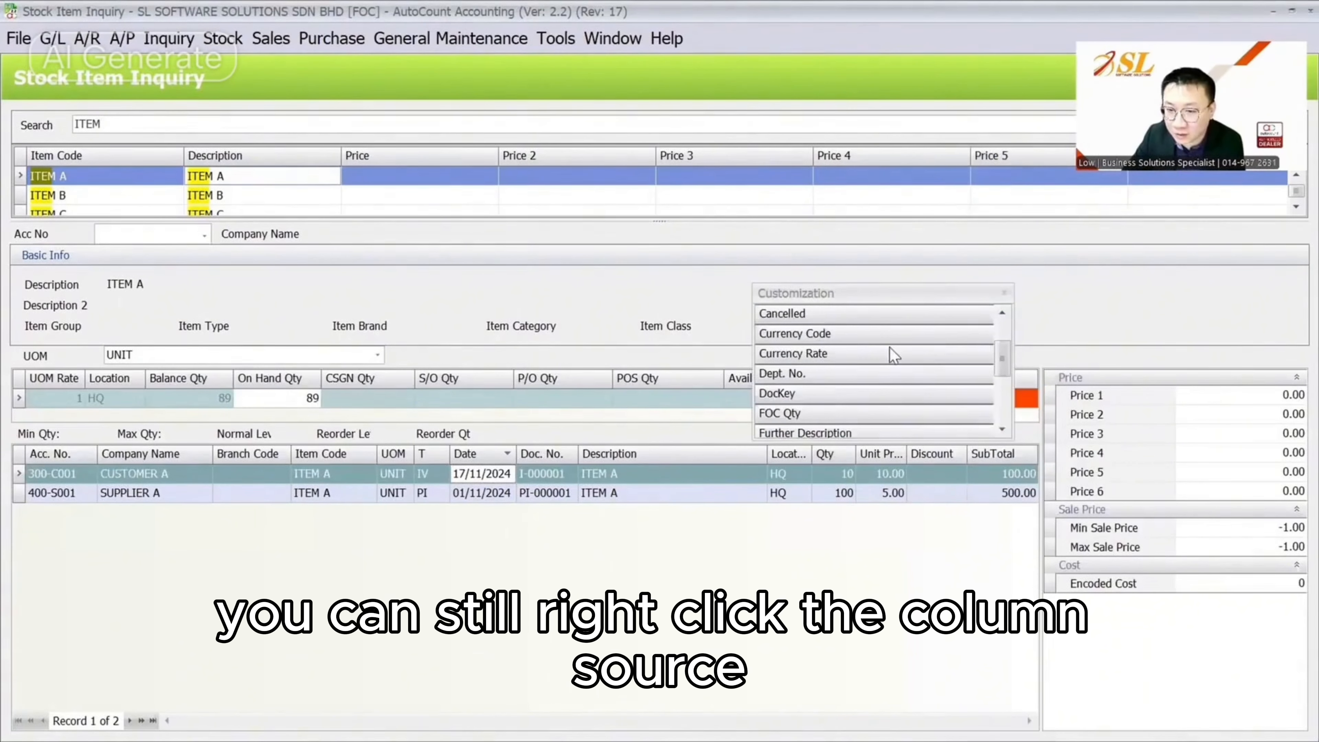
left_click_drag(806, 416, 851, 453)
left_click(1004, 293)
left_click_drag(689, 455, 819, 454)
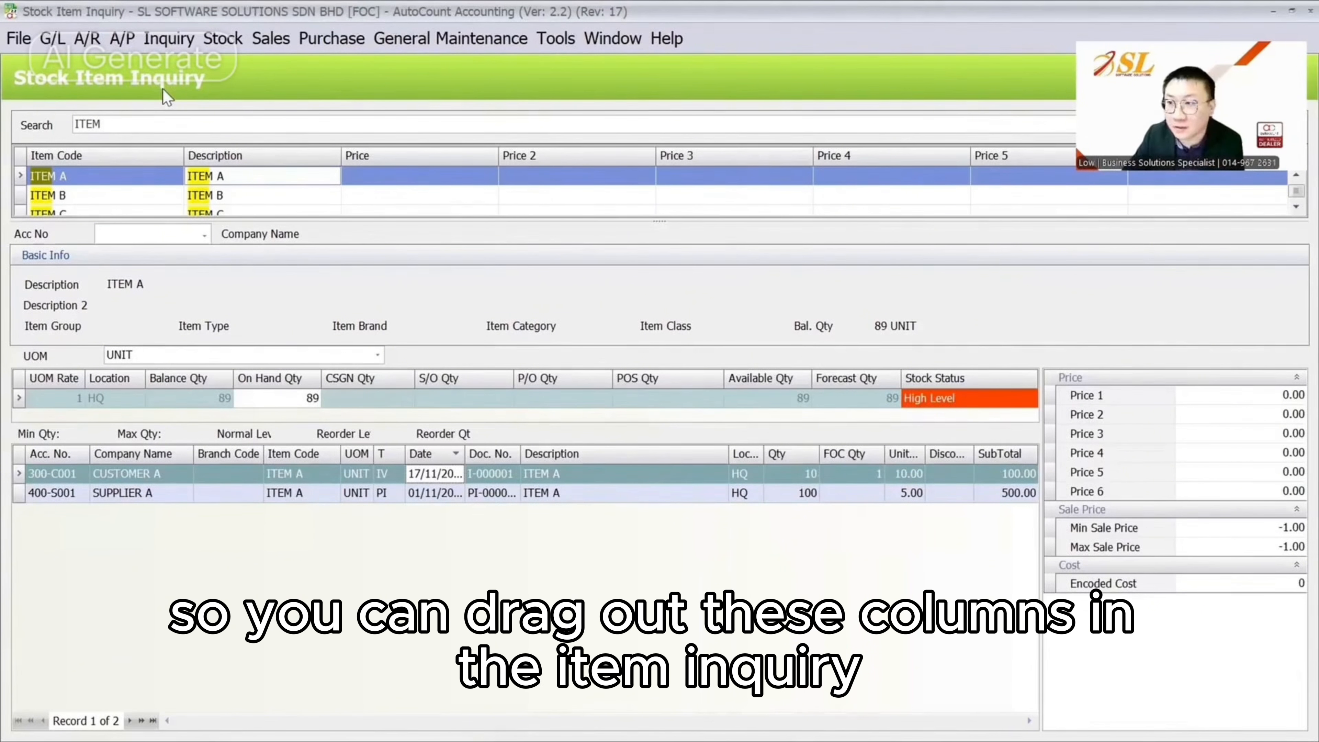
Look for FOC reports among the stock, sales and purchase reports, and run the FOC Quantity Analysis By Document inquiry.
left_click(228, 40)
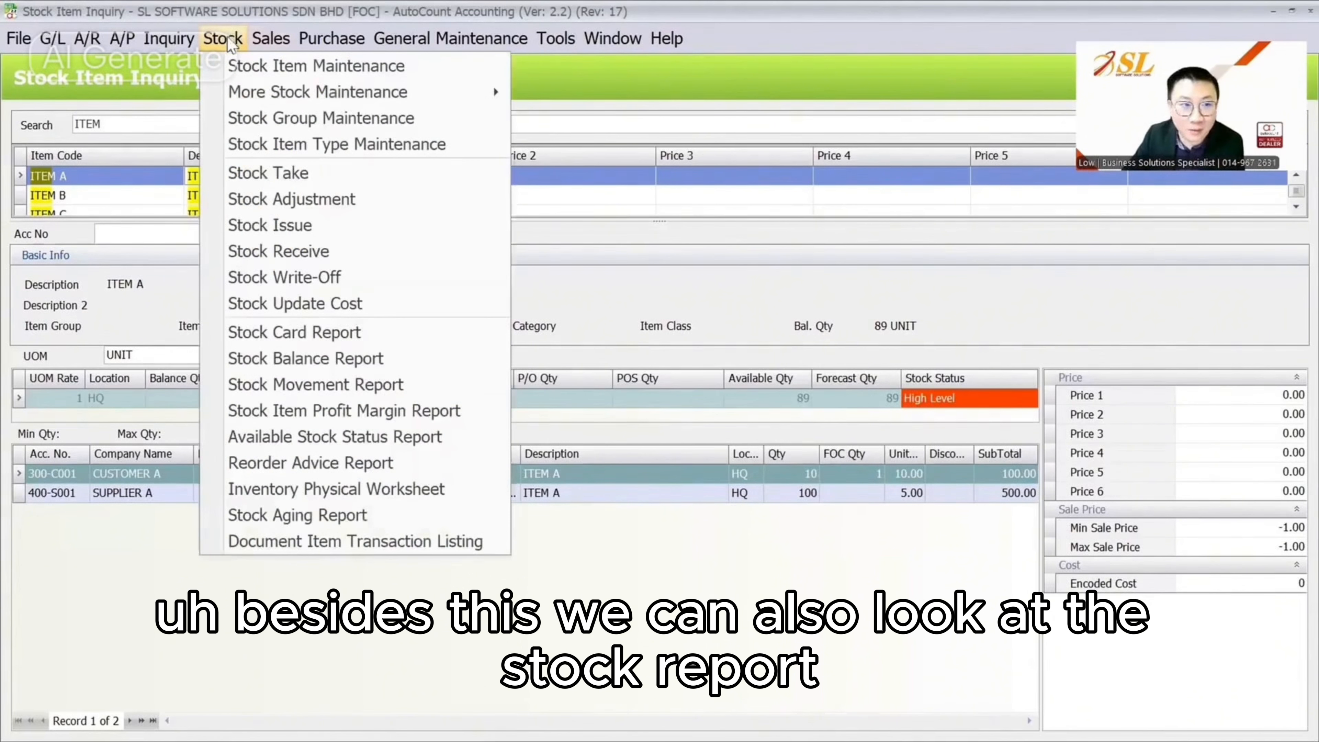
mouse_move(271, 39)
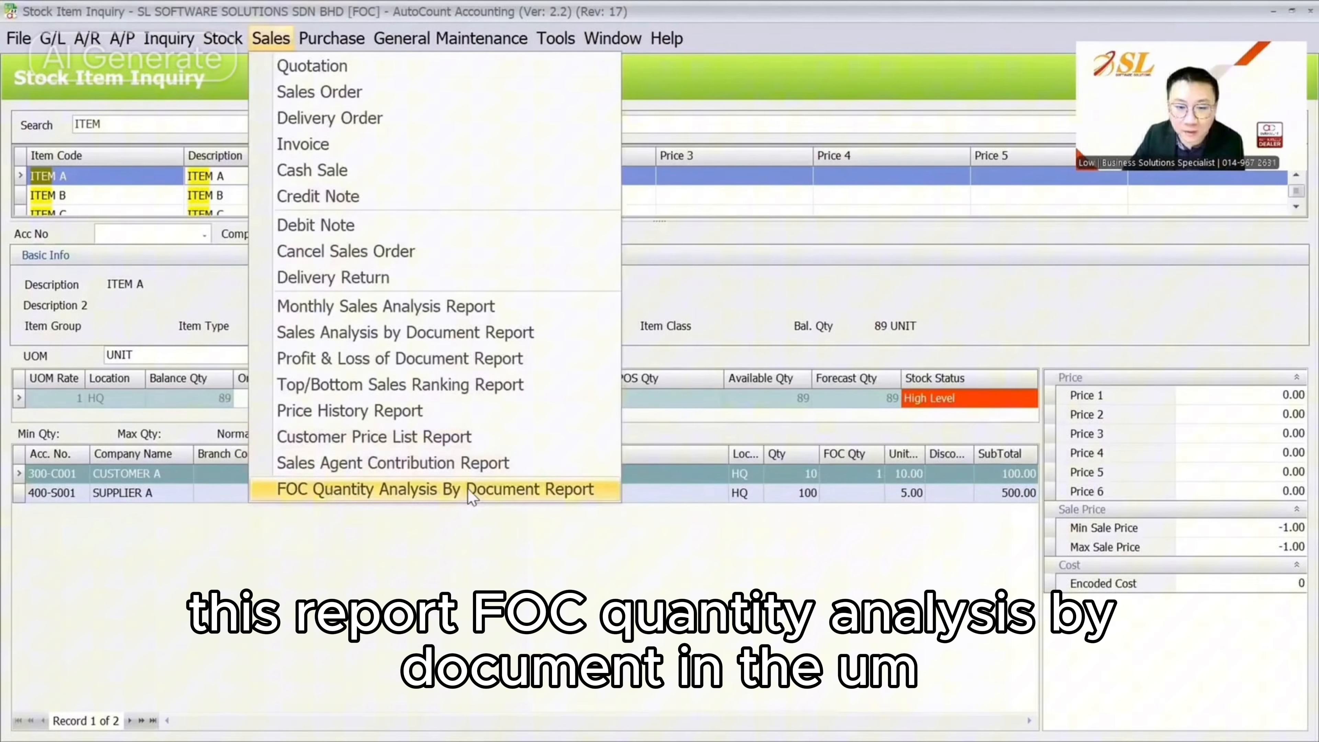
left_click(332, 38)
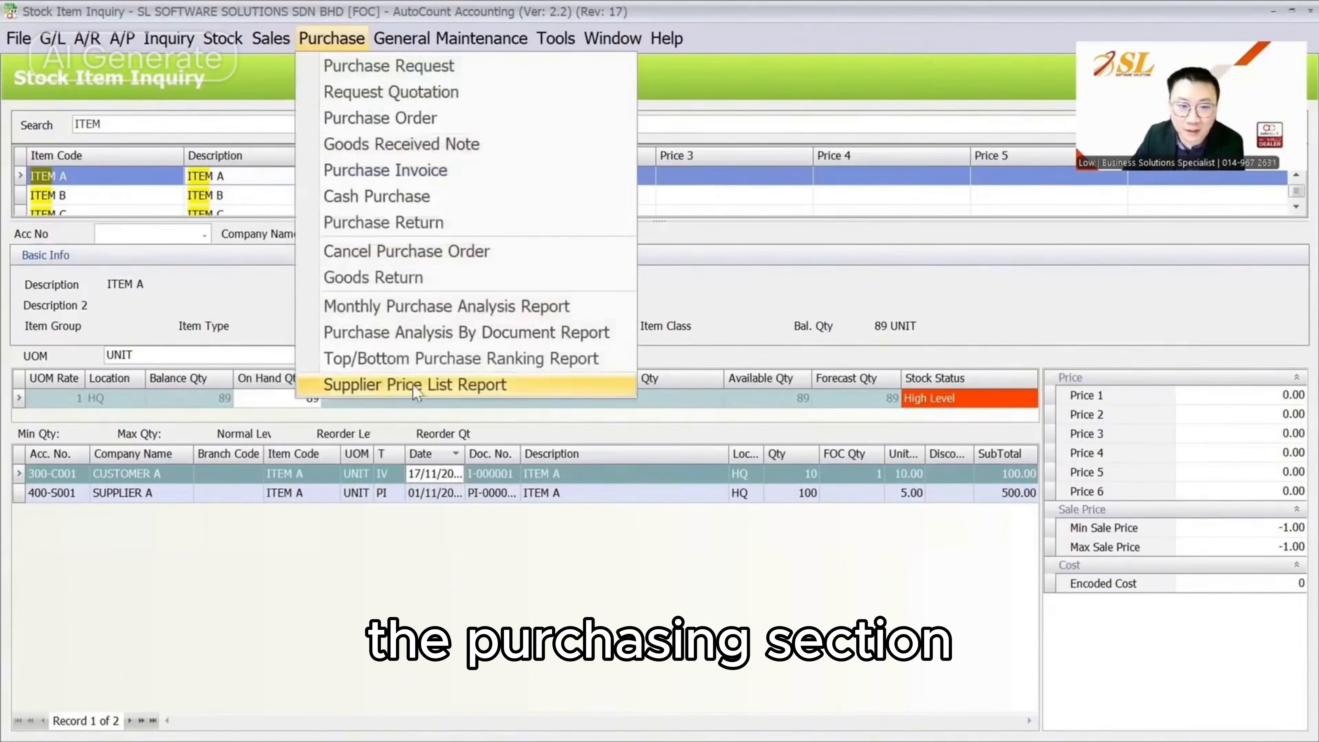
left_click(270, 38)
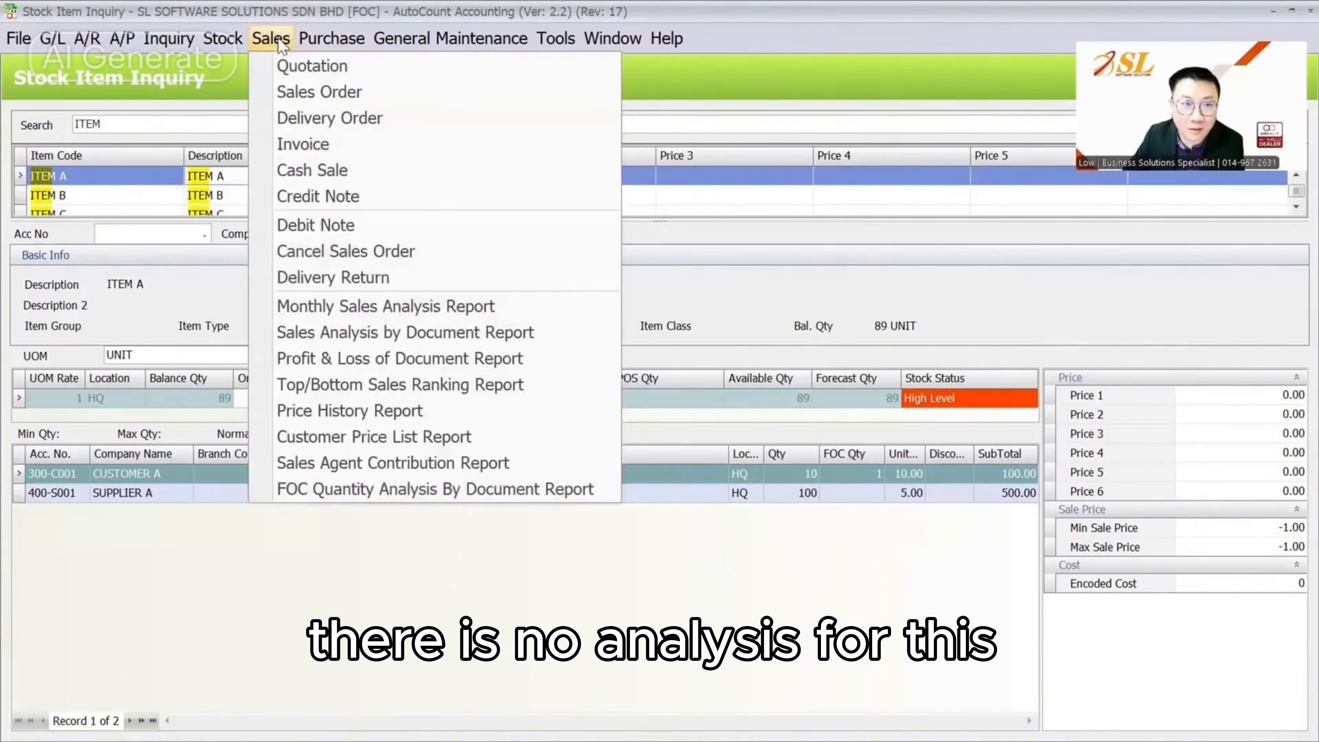
left_click(315, 491)
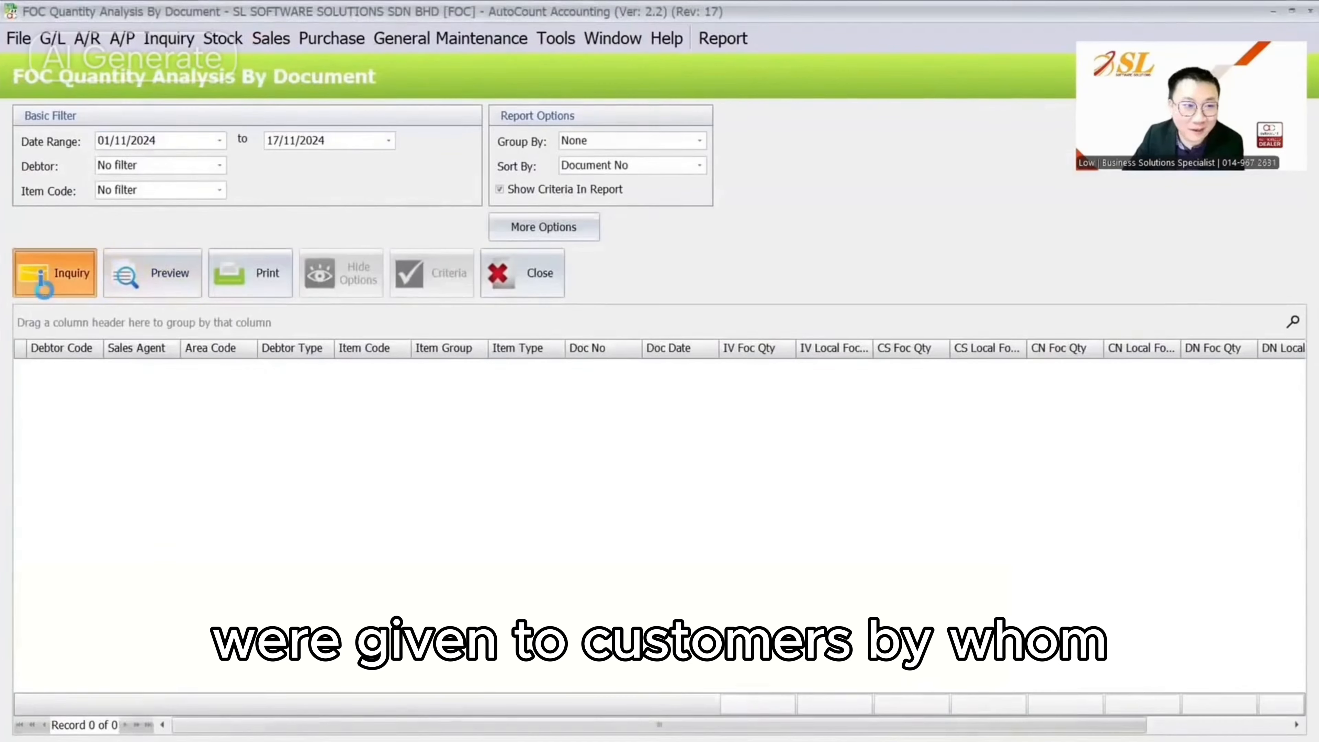
Group the FOC quantity analysis by Debtor Code and preview the report.
left_click(608, 140)
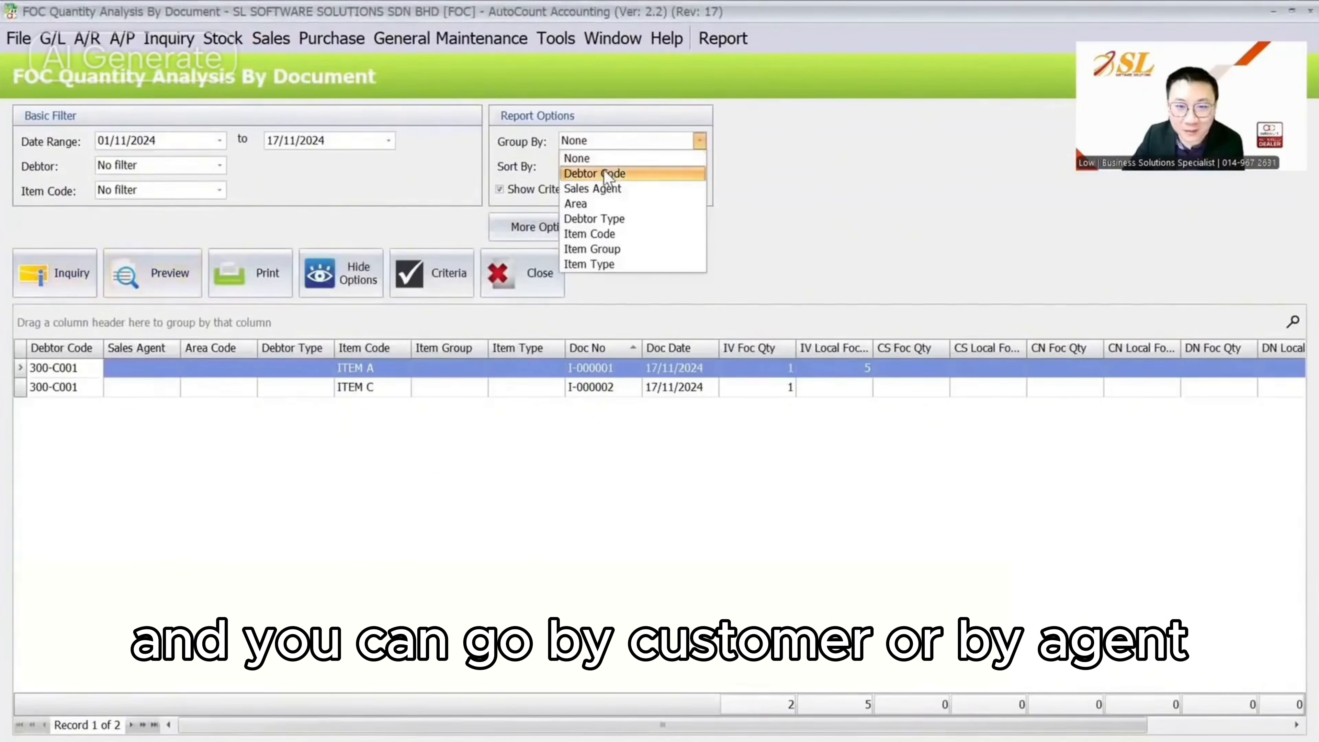
left_click(607, 174)
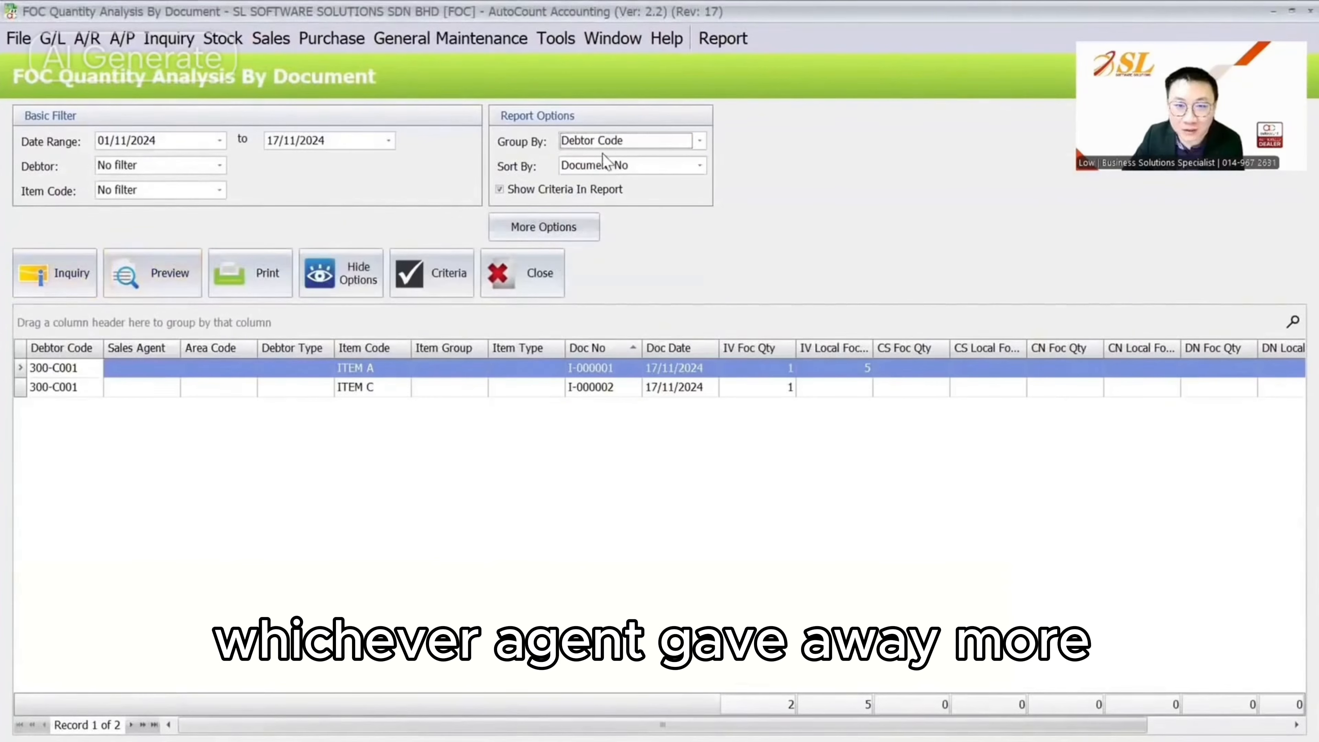
left_click(167, 284)
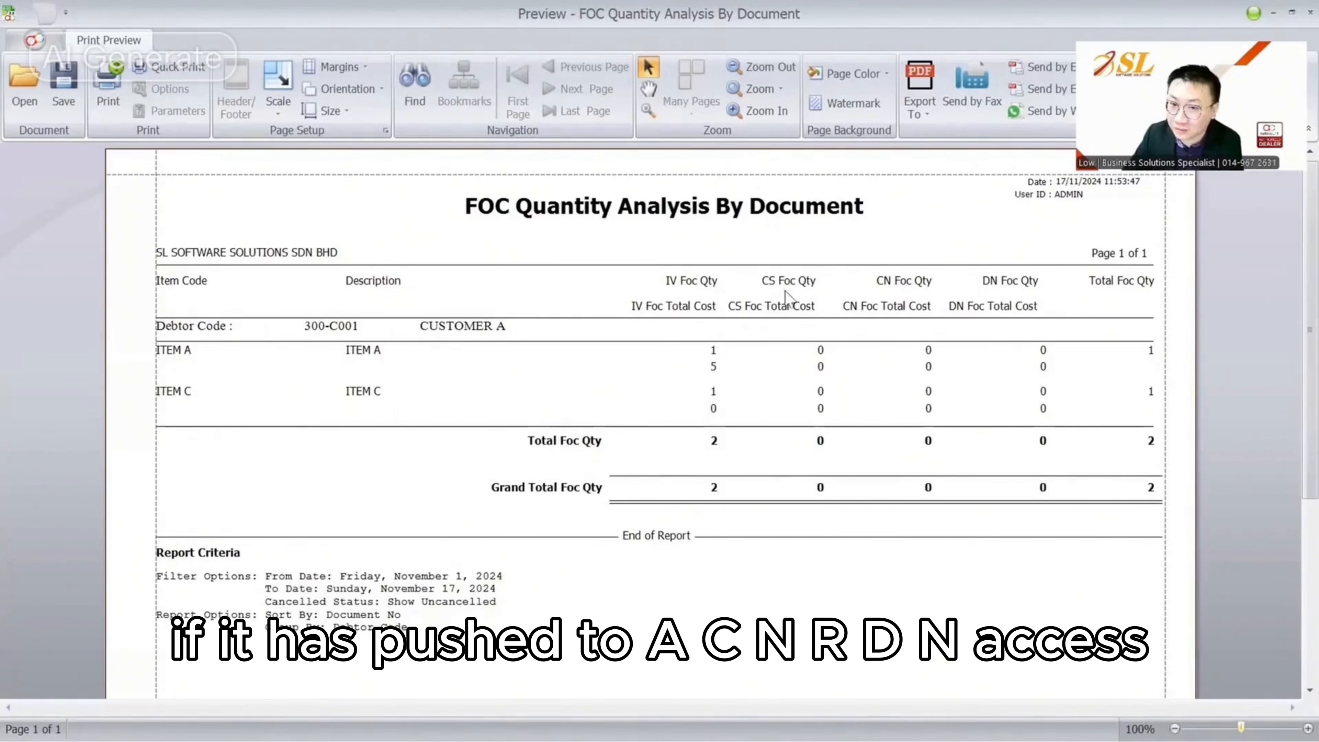
scroll(1136, 486, "down", 2)
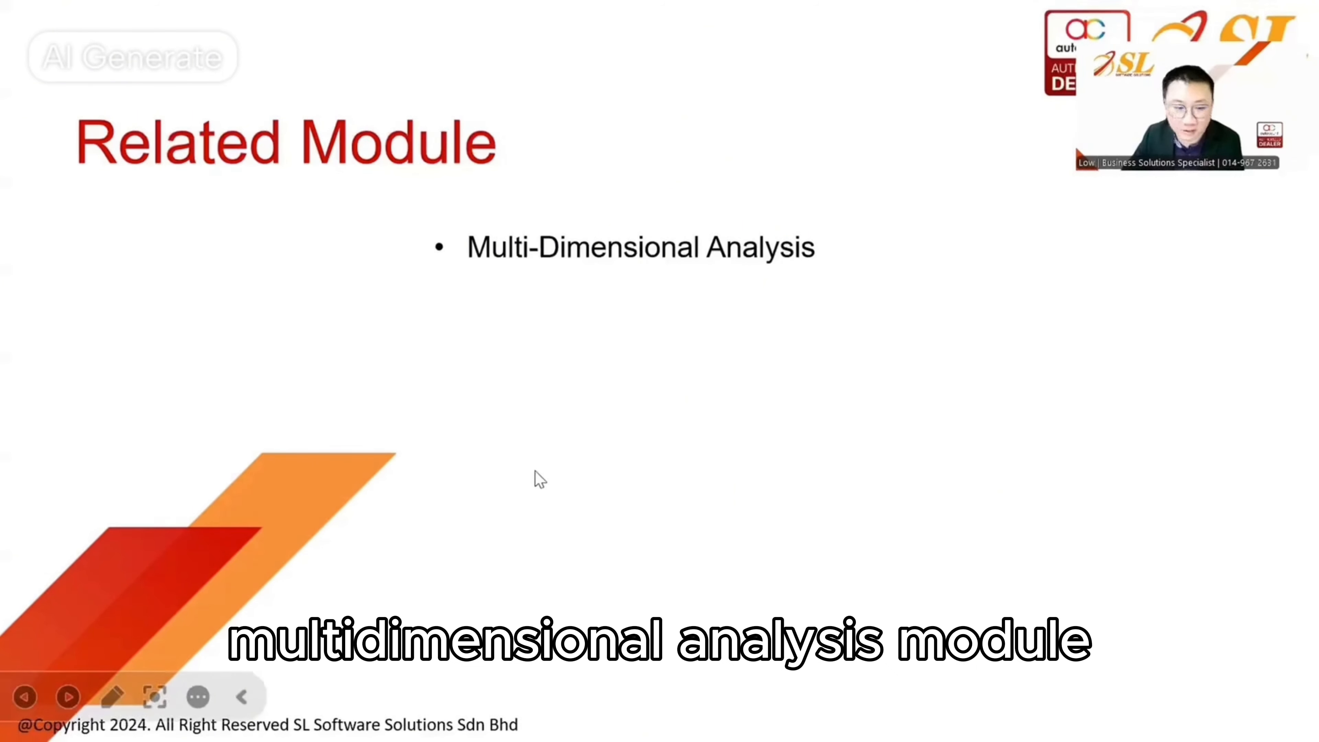
Switch to AutoCount Accounting and enable the Multi-Dimensional Analysis module in the module settings.
key("super")
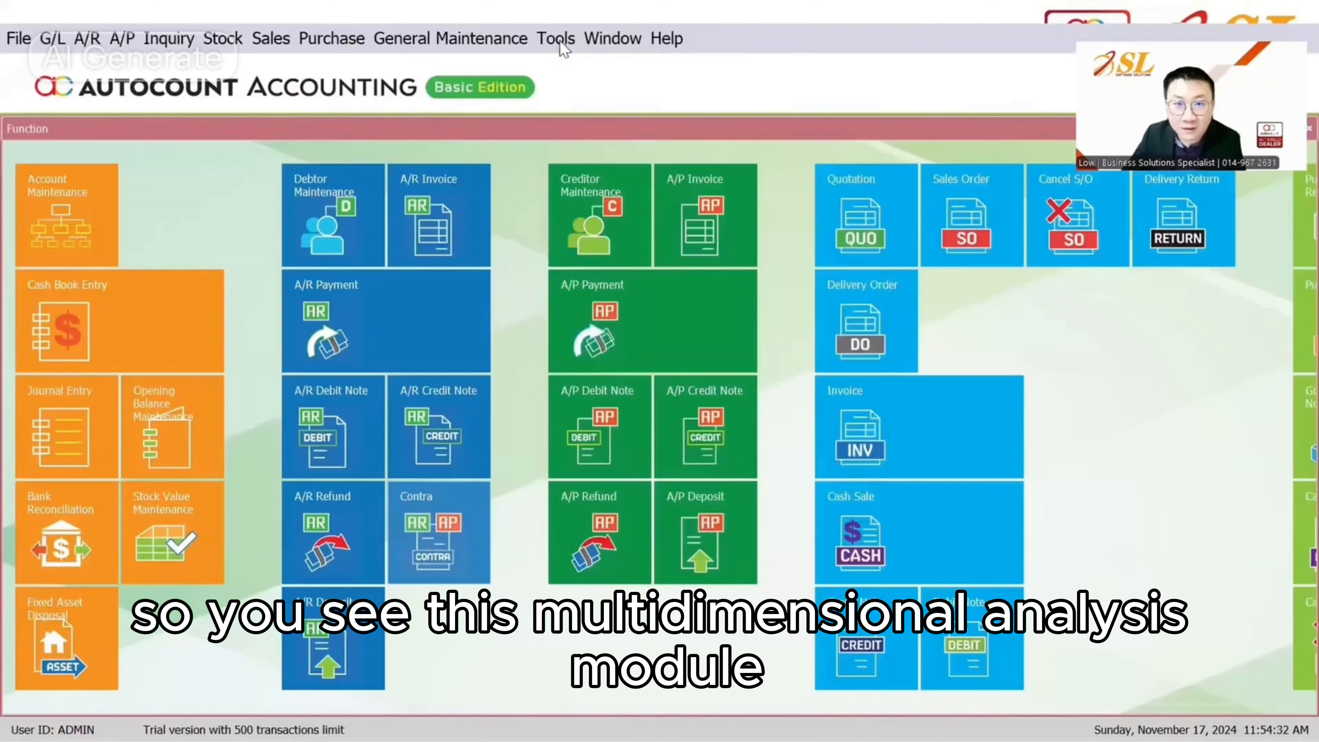
left_click(555, 38)
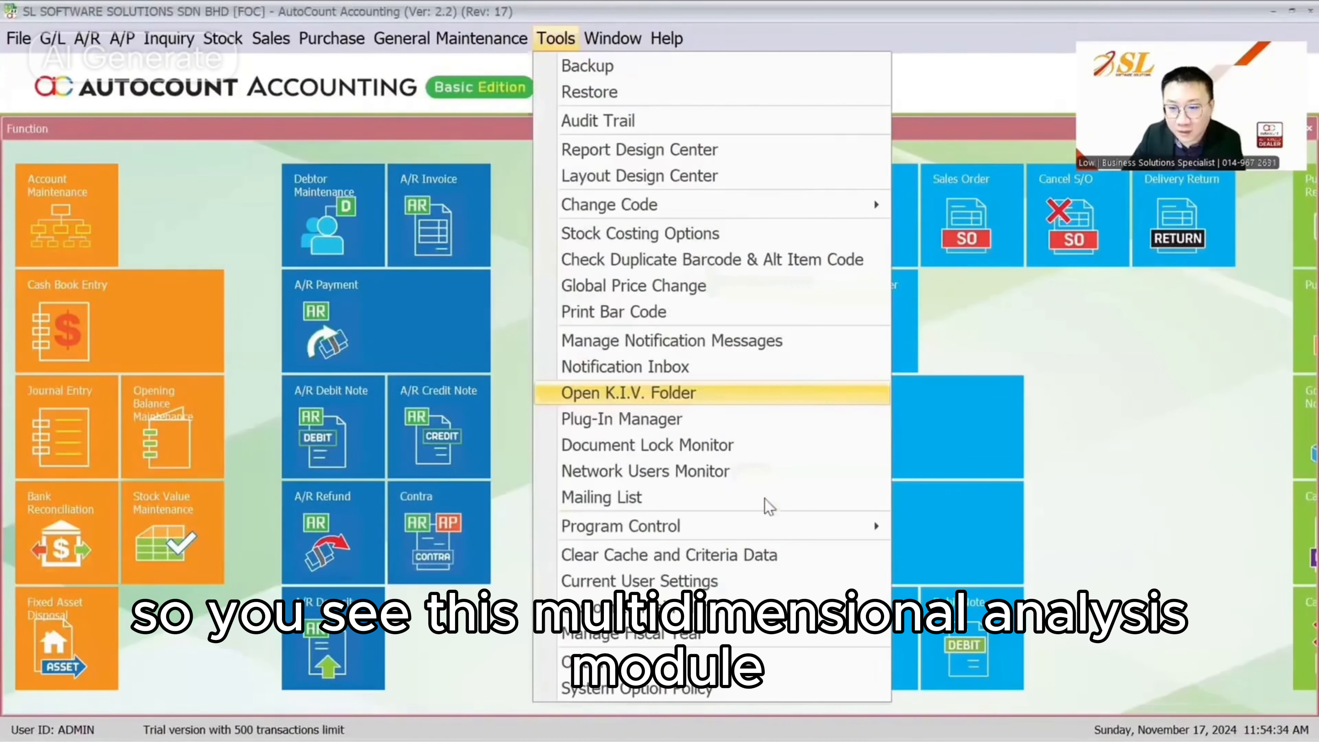
mouse_move(831, 526)
left_click(950, 559)
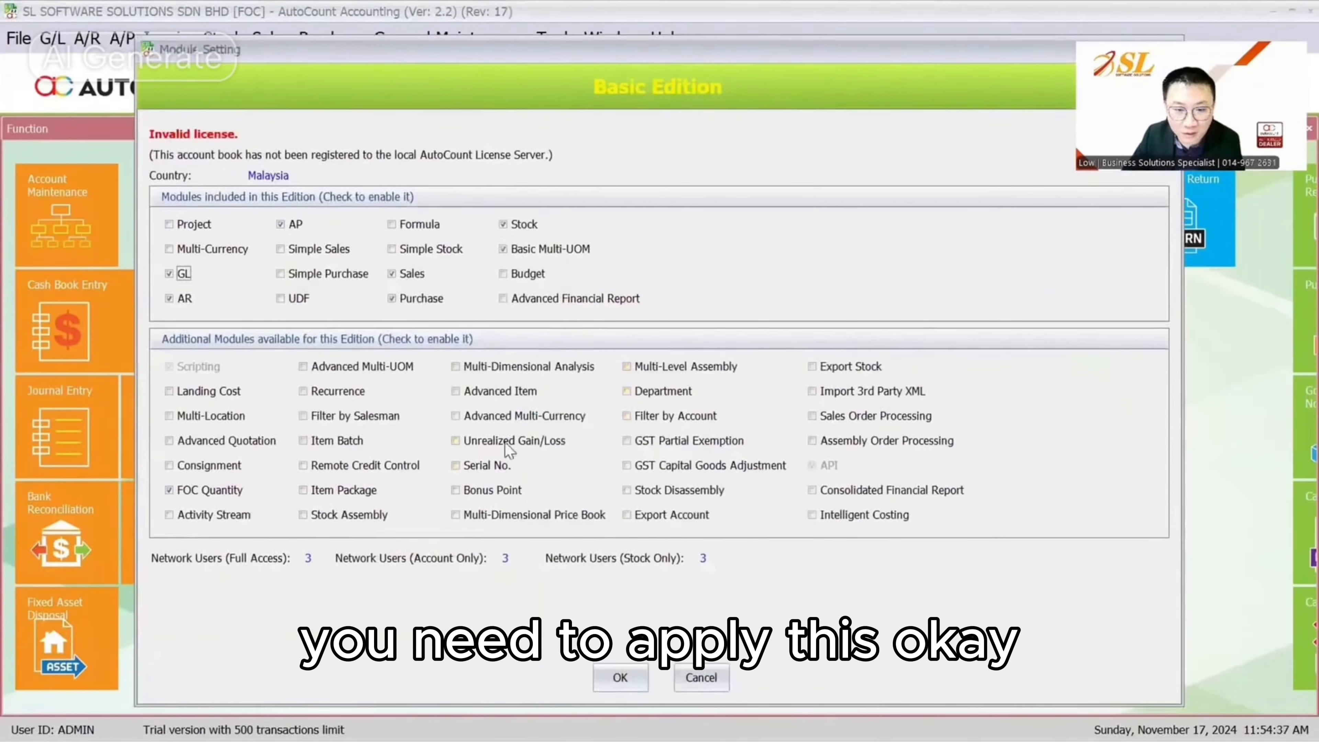
left_click(538, 363)
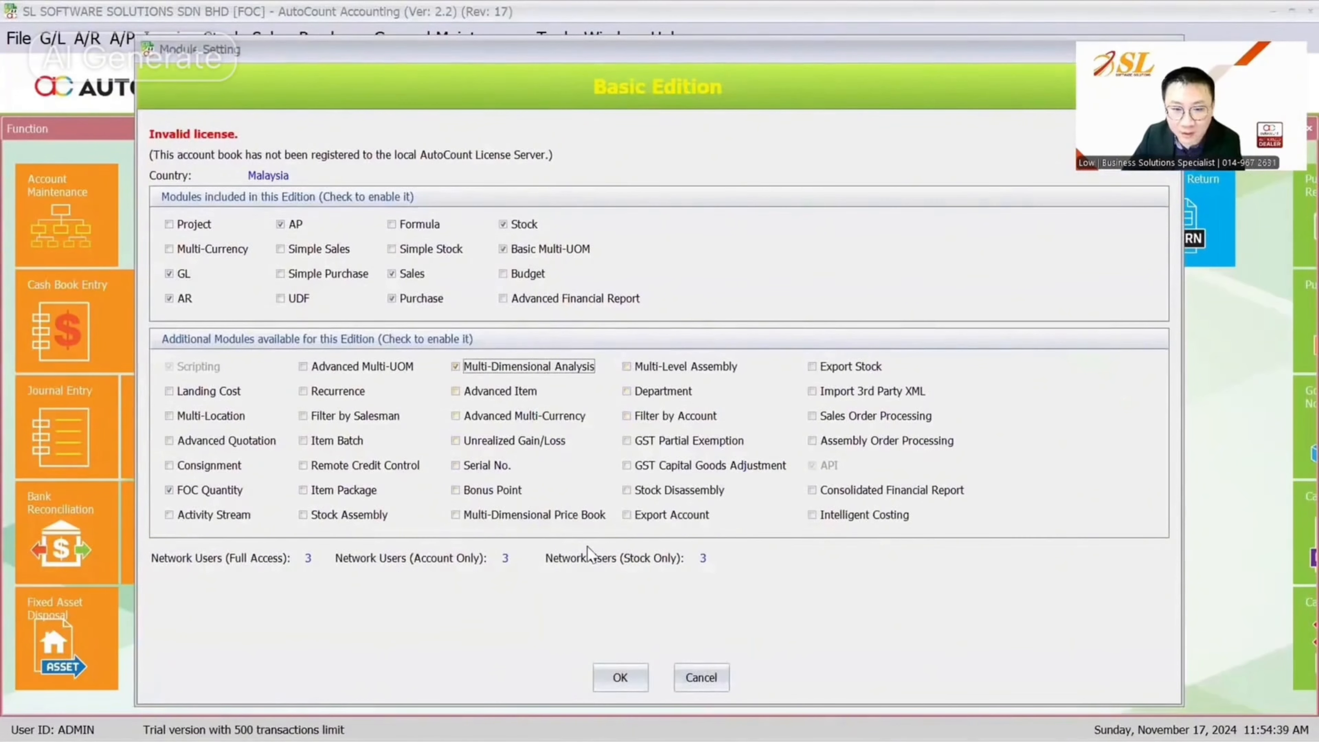
left_click(615, 680)
Run the Multi-Dimensional Sales Analysis with FOC Qty shown, broken down in rows by Item Code.
left_click(271, 38)
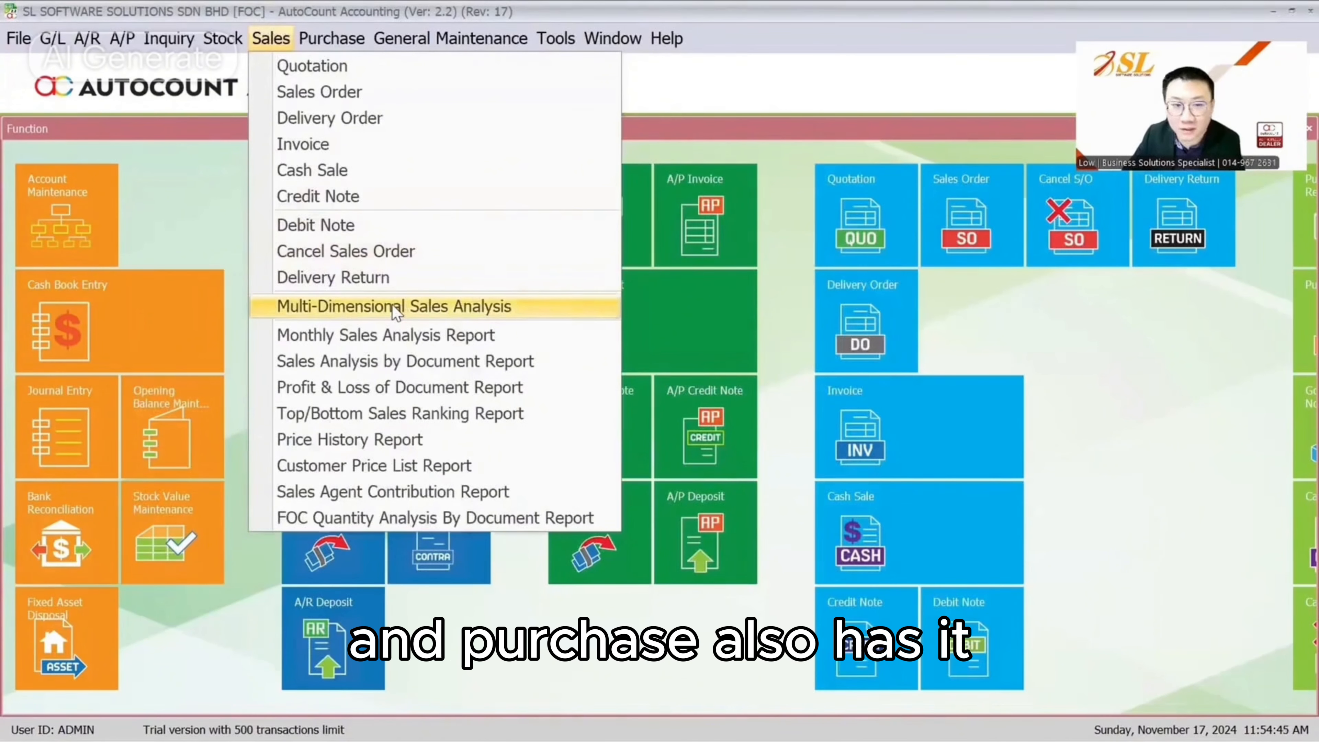
mouse_move(307, 38)
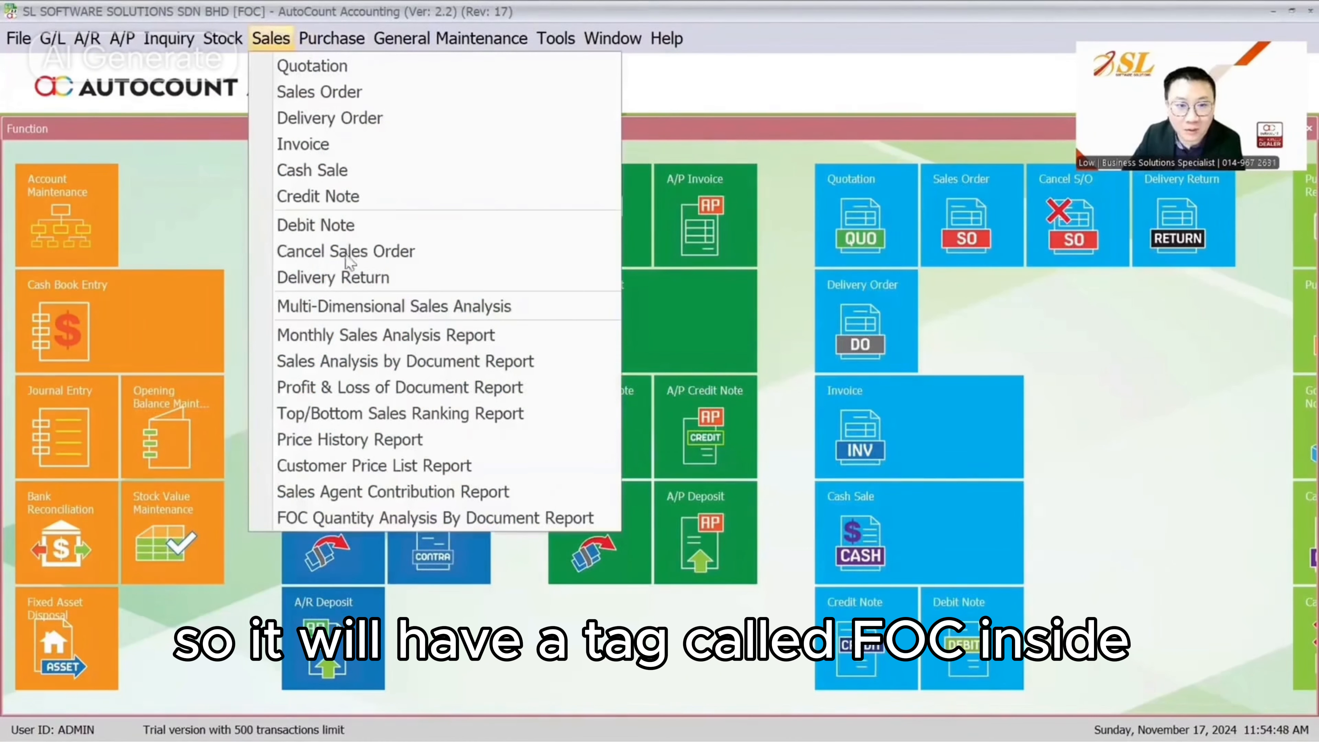
left_click(358, 305)
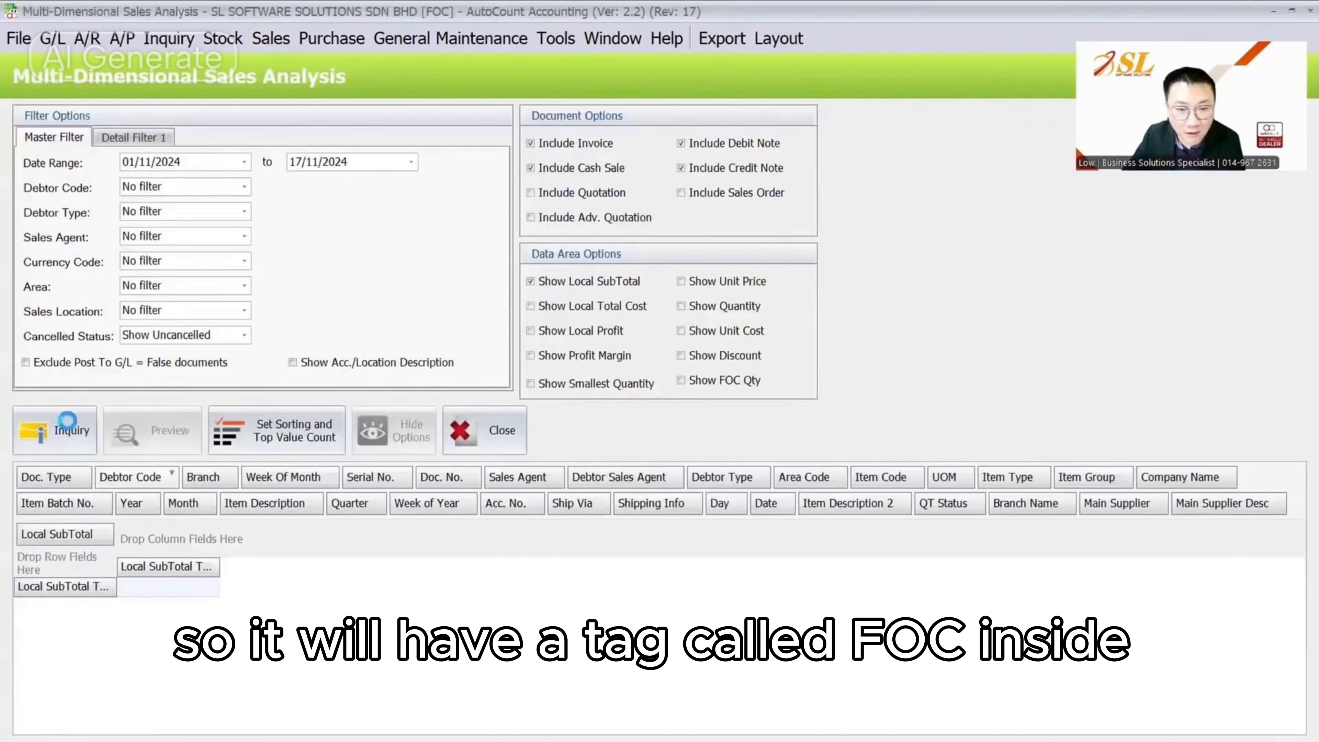
left_click(724, 380)
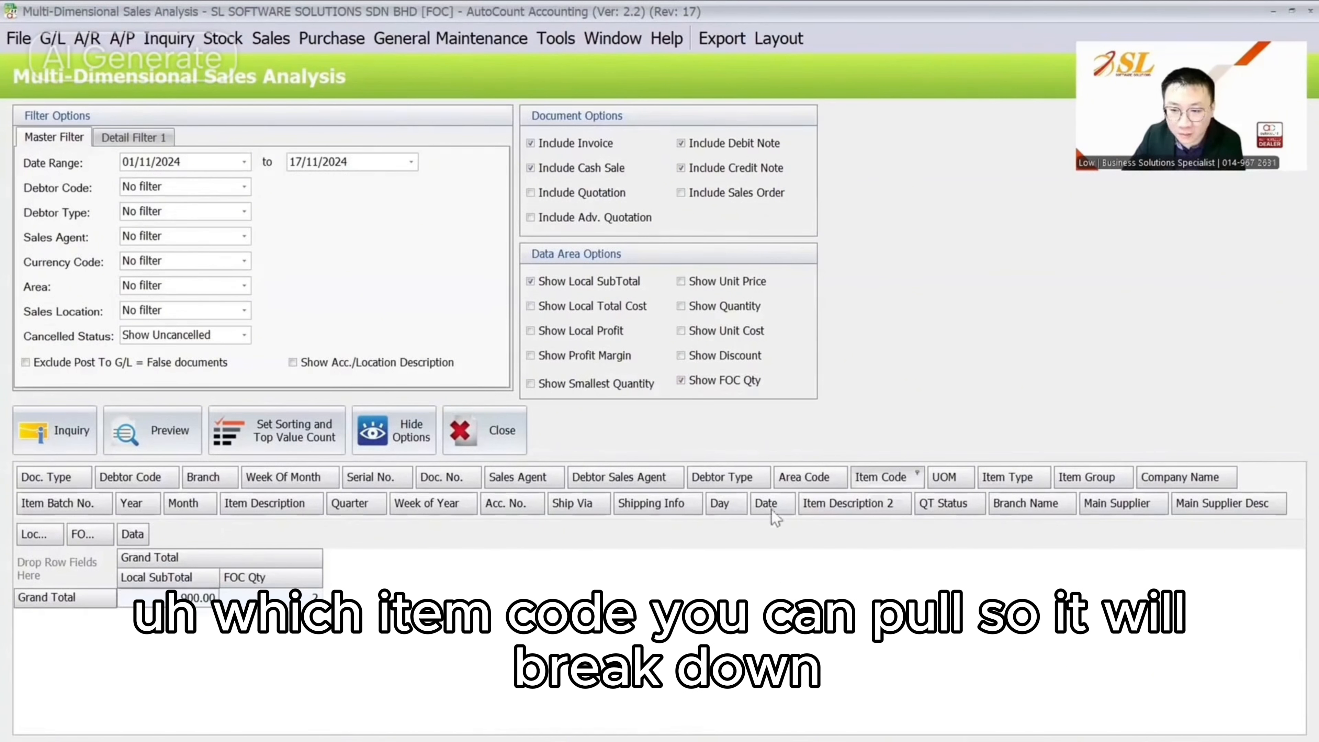
left_click_drag(883, 476, 66, 575)
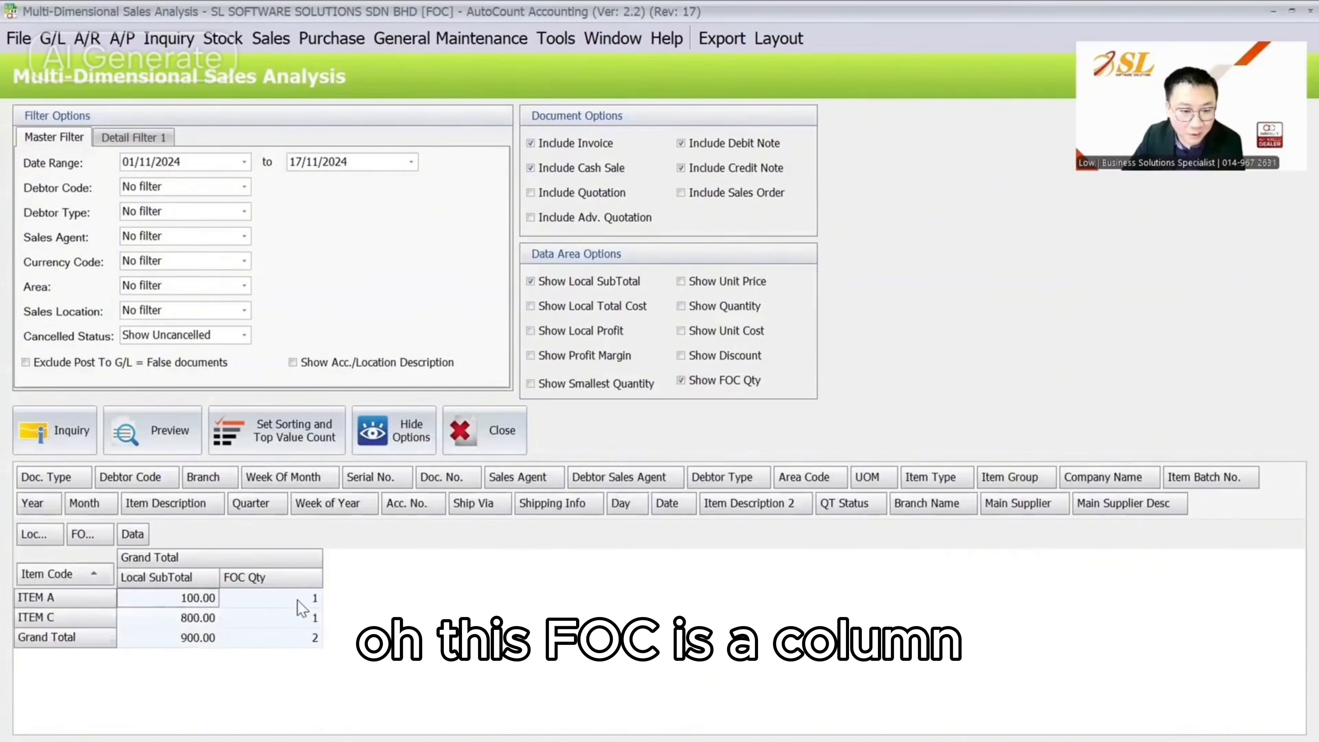
Hide FOC Qty from the analysis, add the regular Quantity, and show FOC Qty again beside it.
left_click(705, 381)
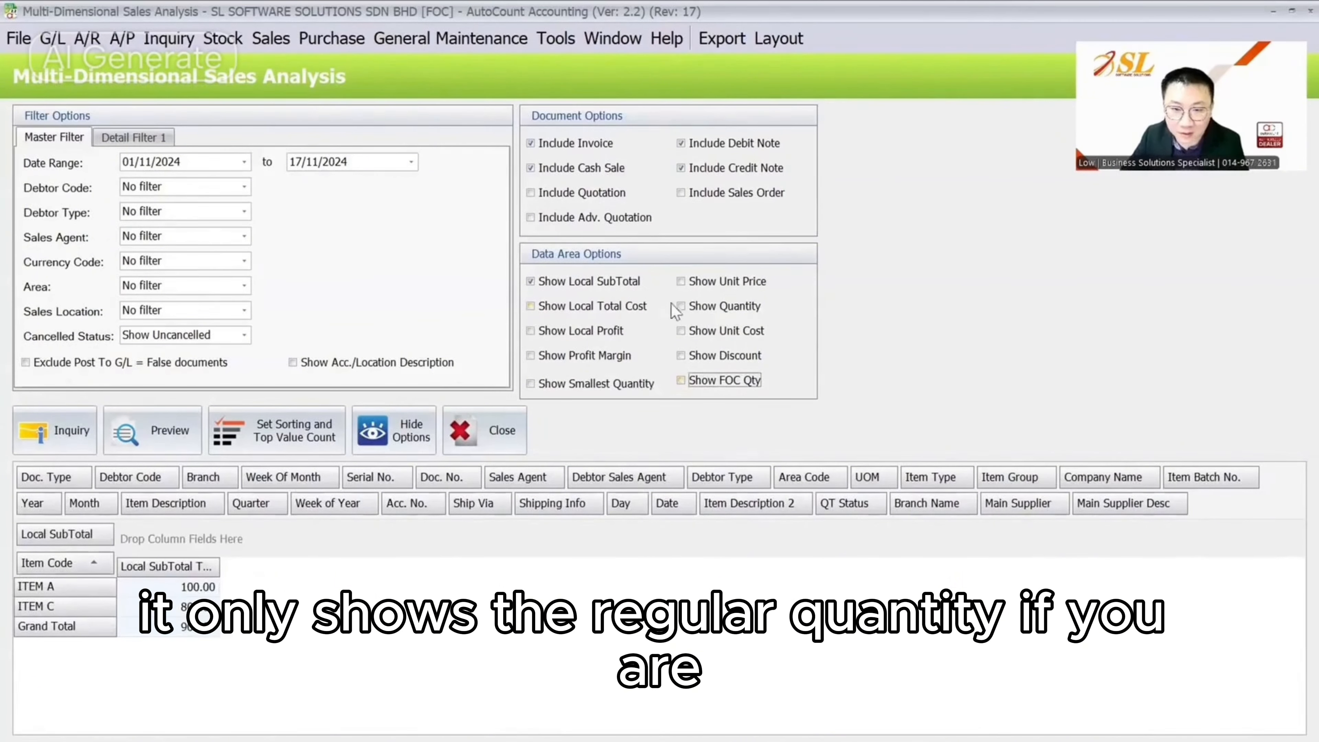
left_click(722, 306)
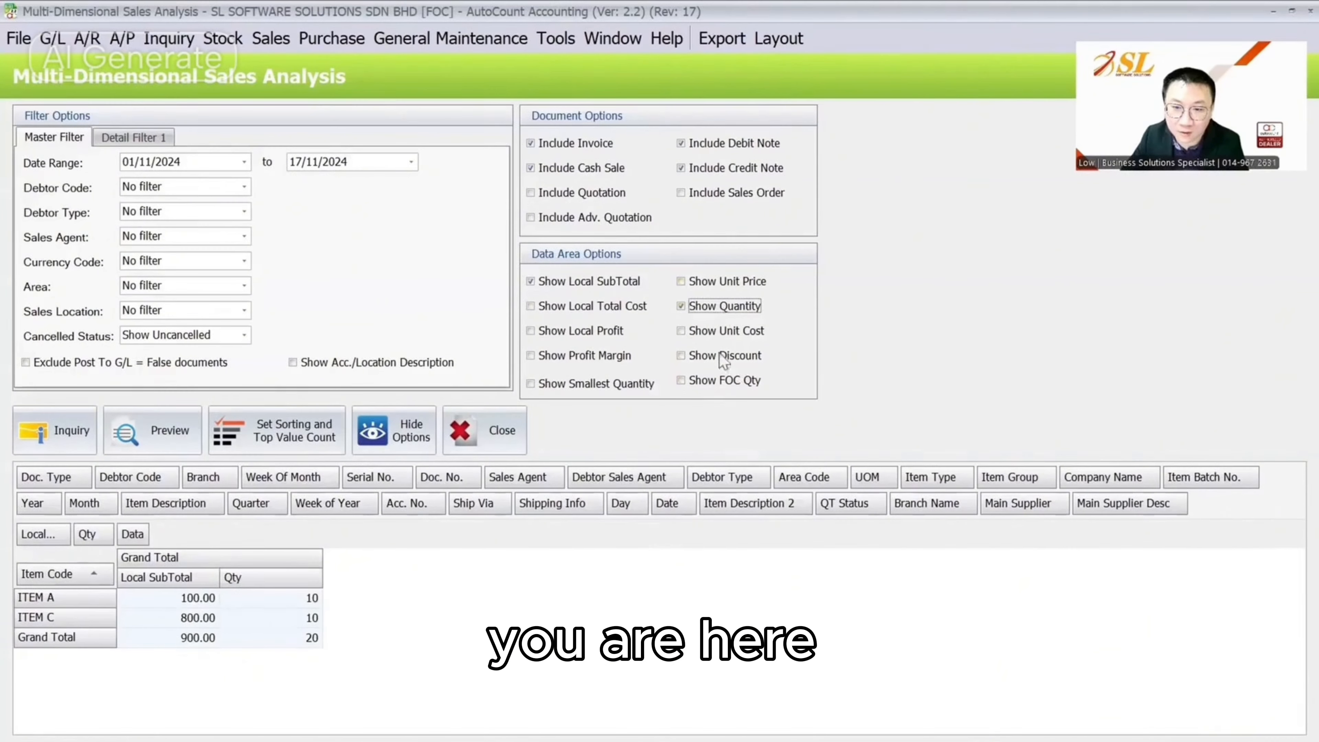
left_click(723, 381)
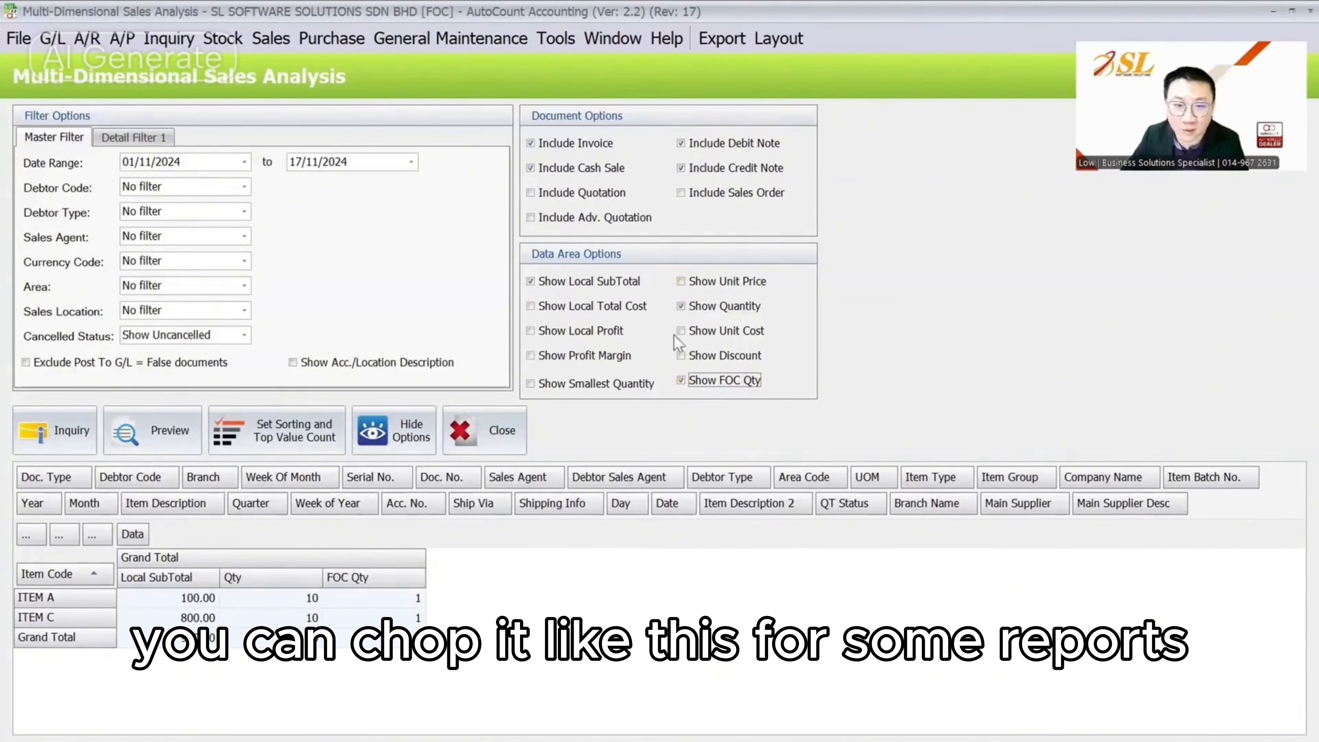
left_click(270, 38)
left_click(399, 518)
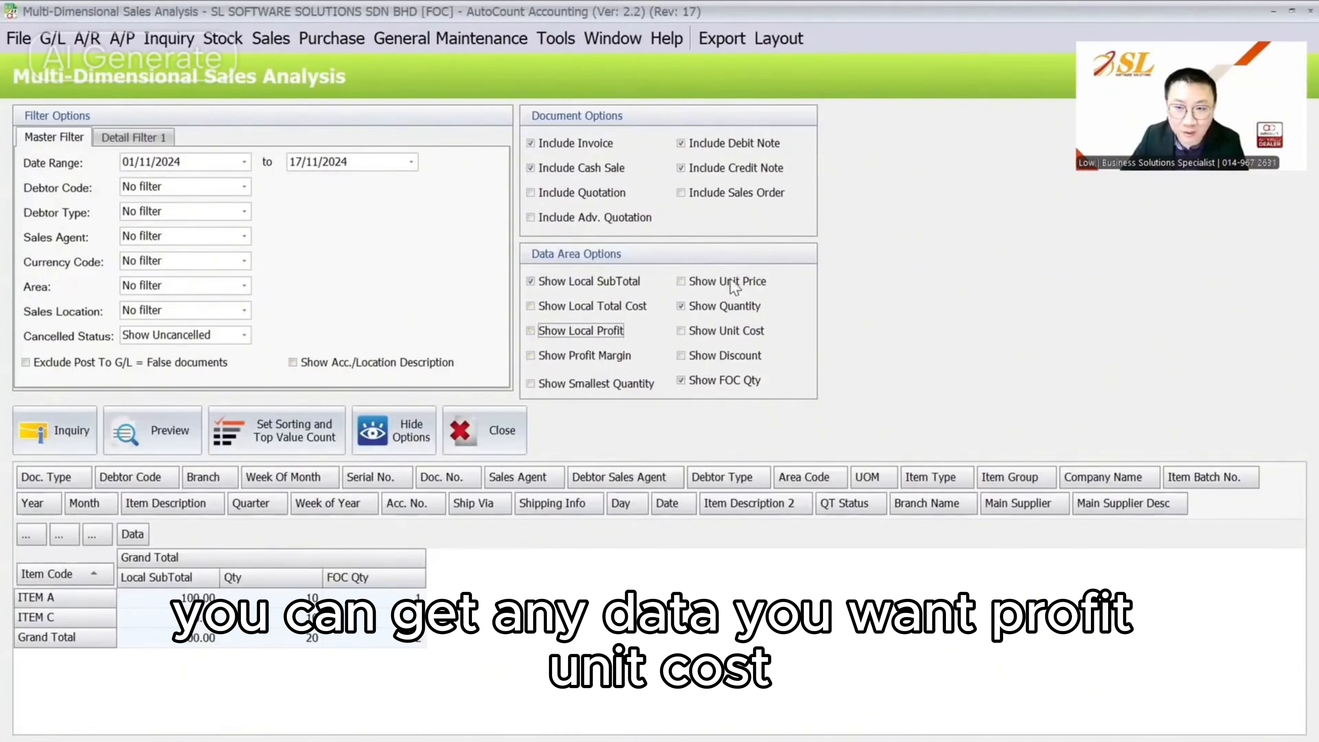
Add Unit Price, Local Profit, Unit Cost and Profit Margin to the item breakdown in the sales analysis.
left_click(716, 281)
left_click(601, 333)
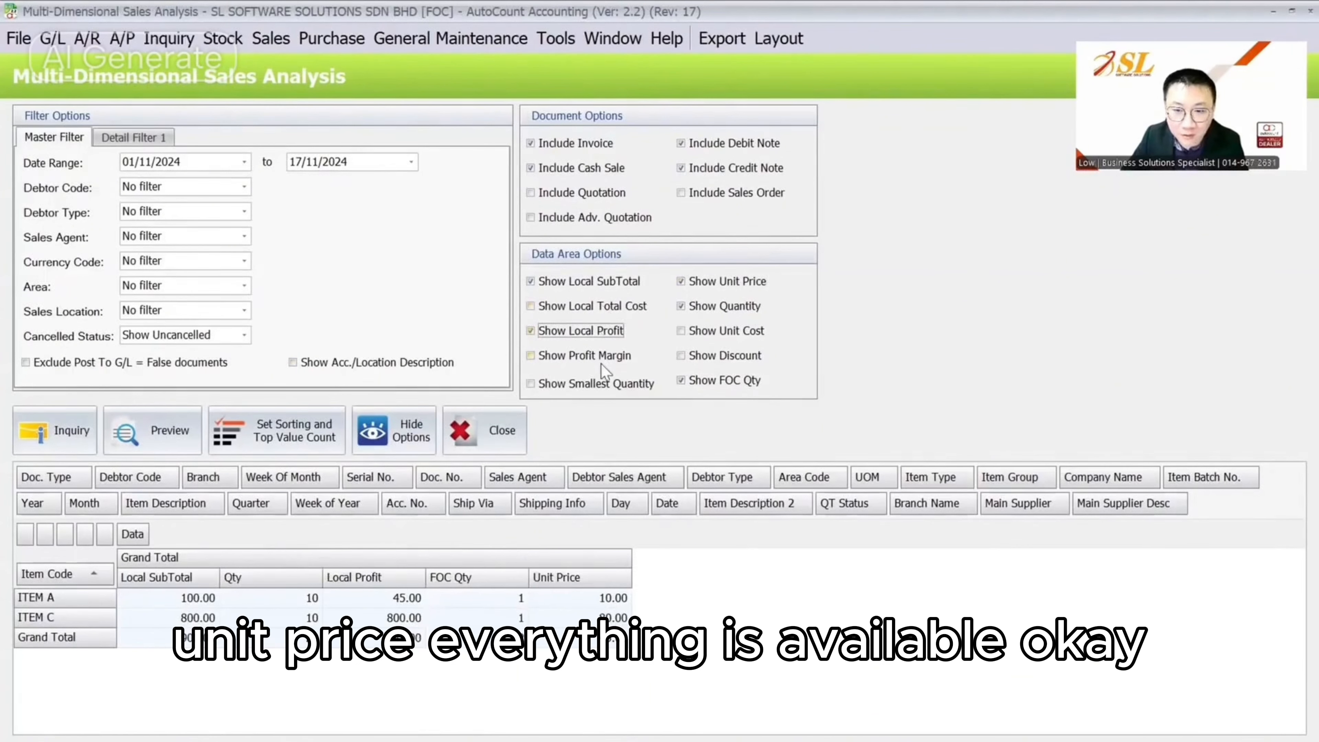
left_click(696, 332)
left_click(561, 357)
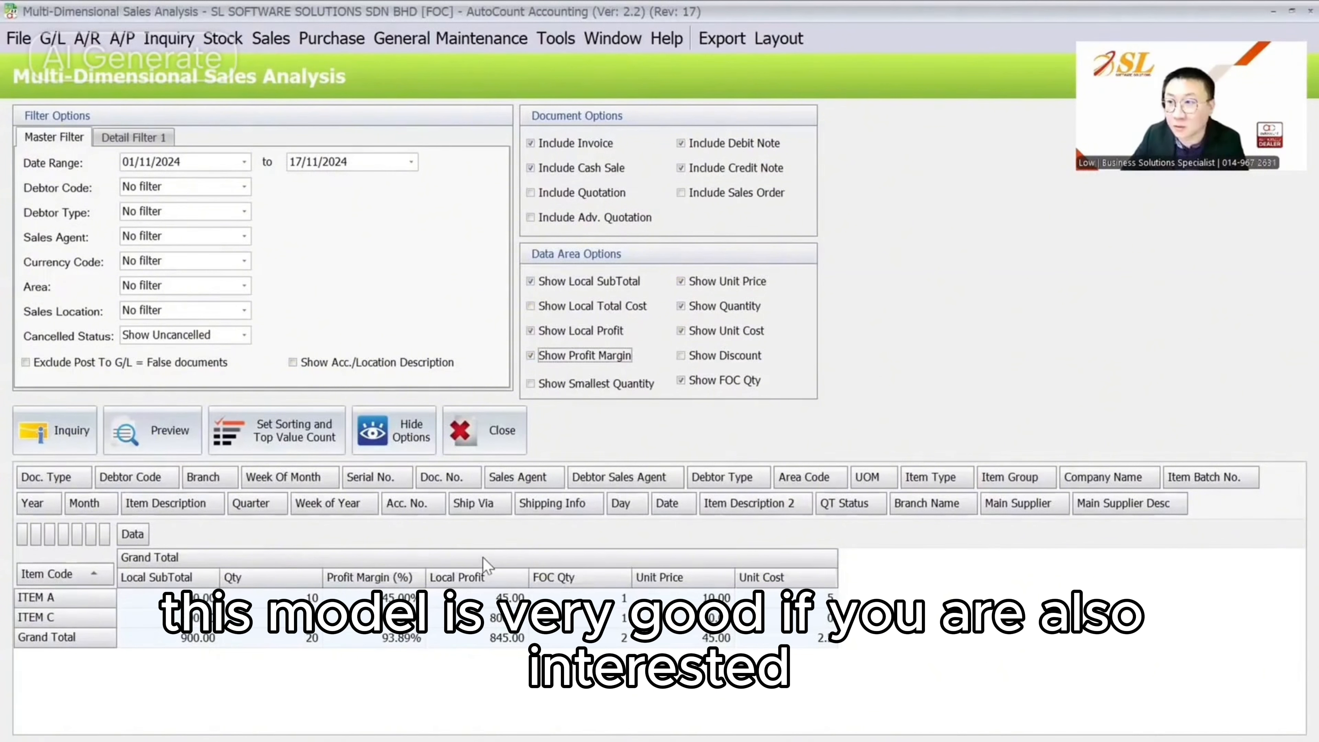